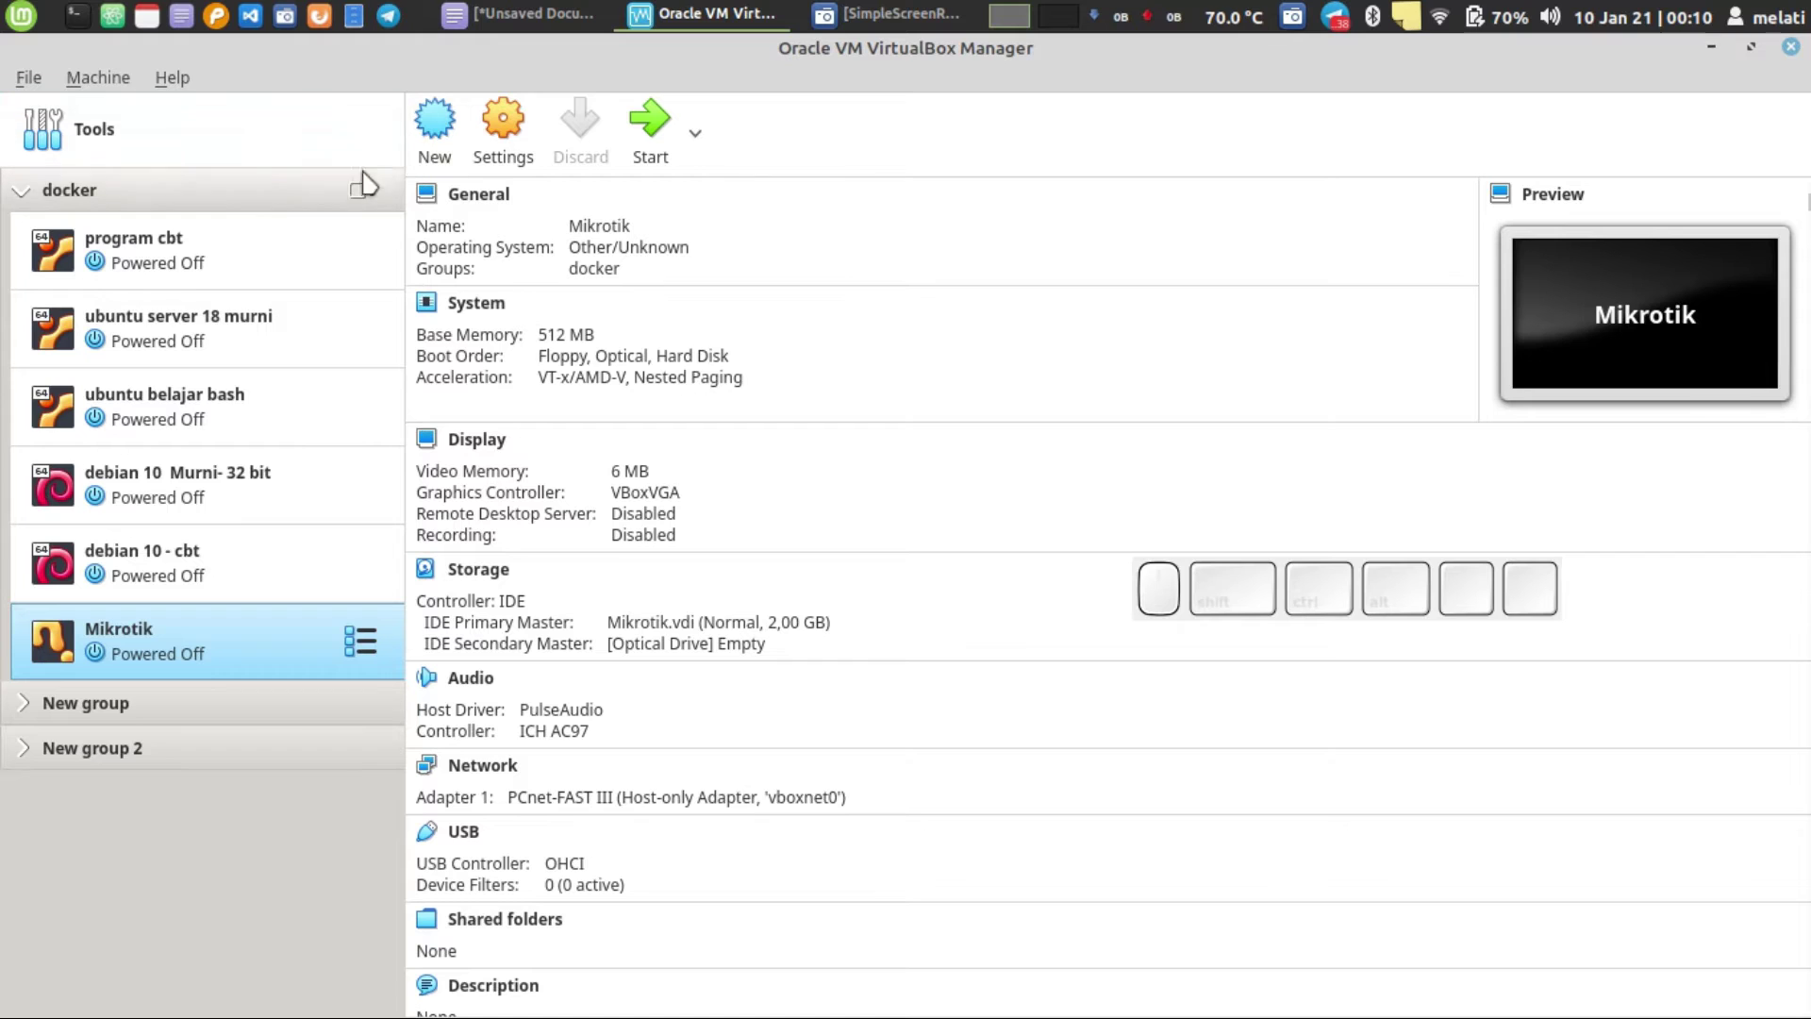
- Start a new VM named 'mikrotik tutorial' with operating system type Other
click(436, 132)
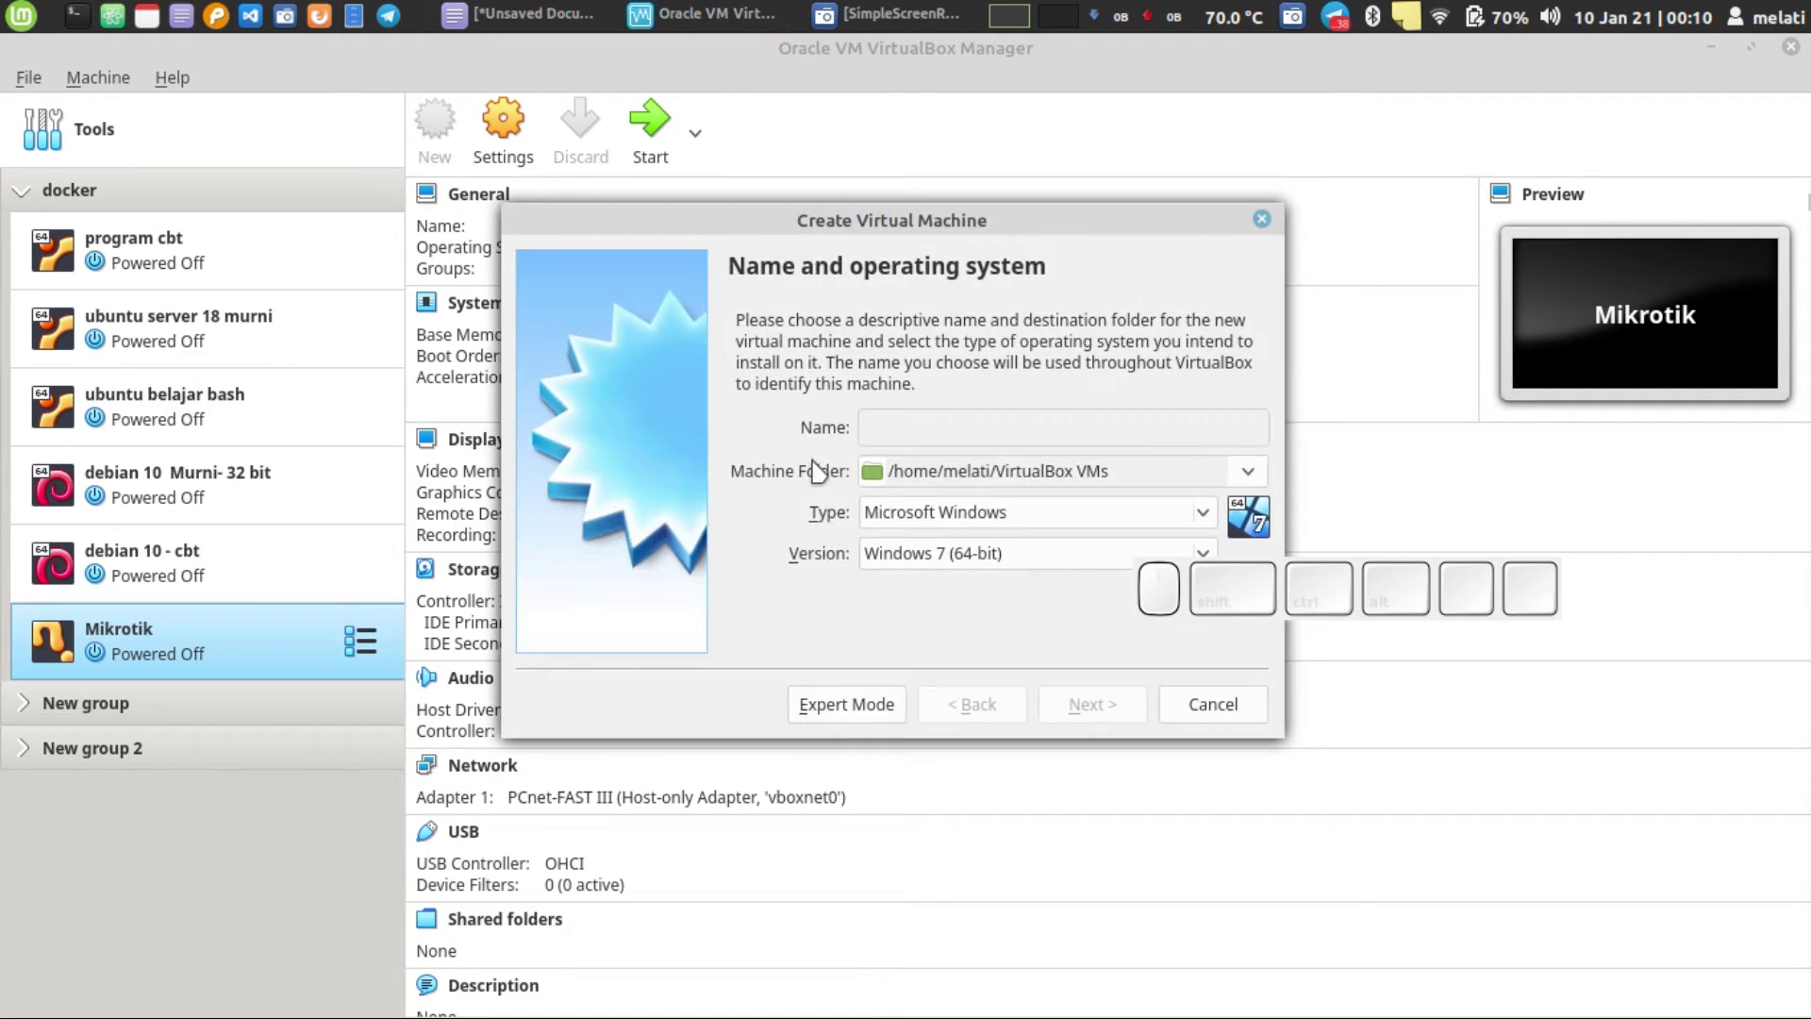
text(mikr)
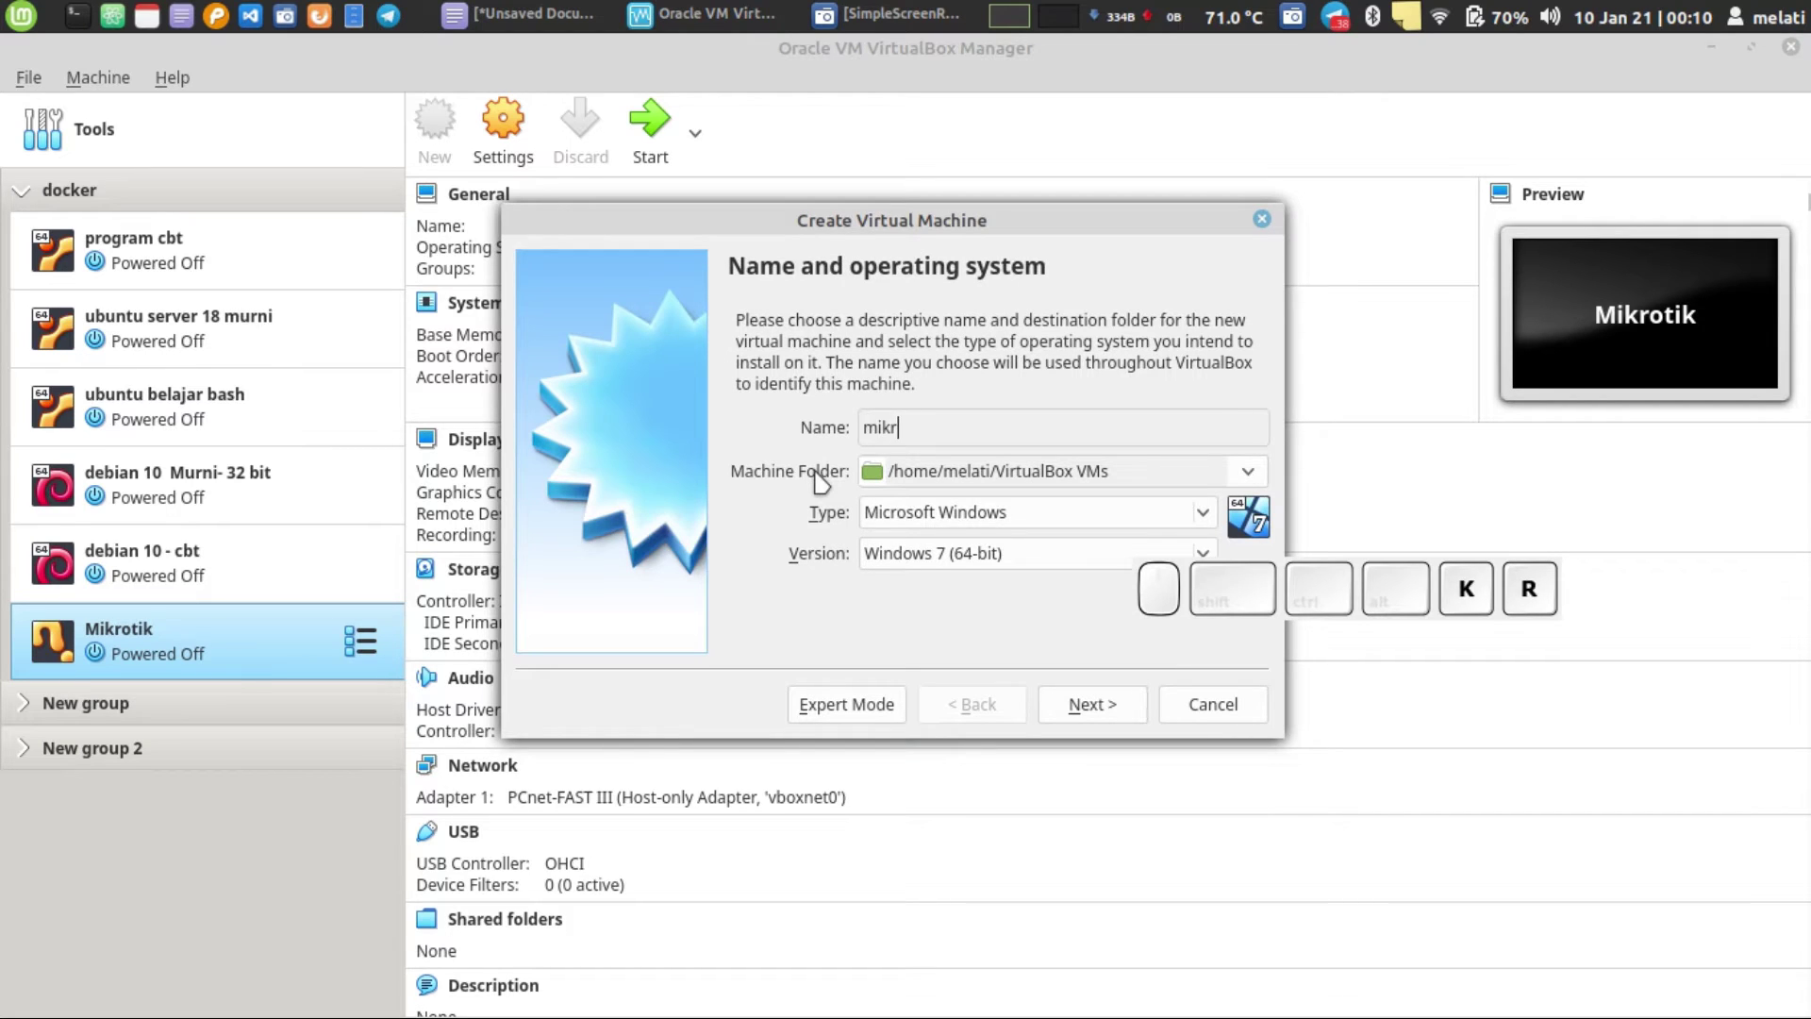
text(otik t)
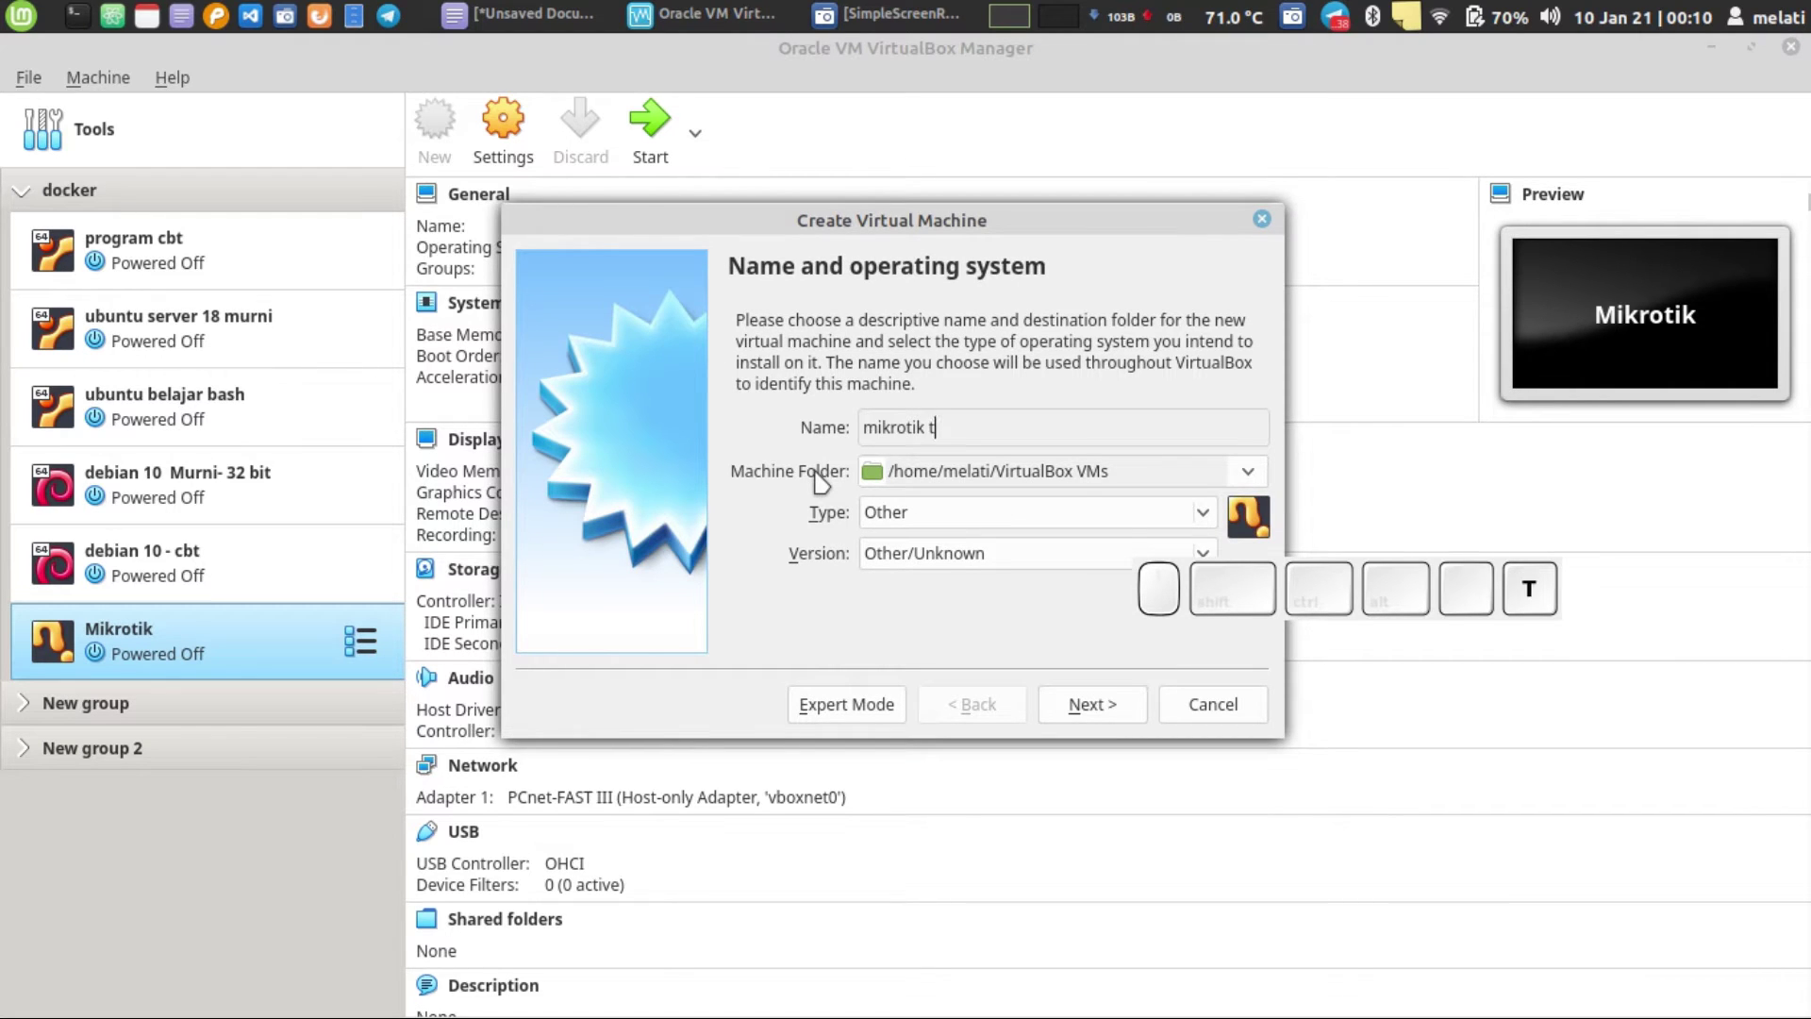
text(utorial)
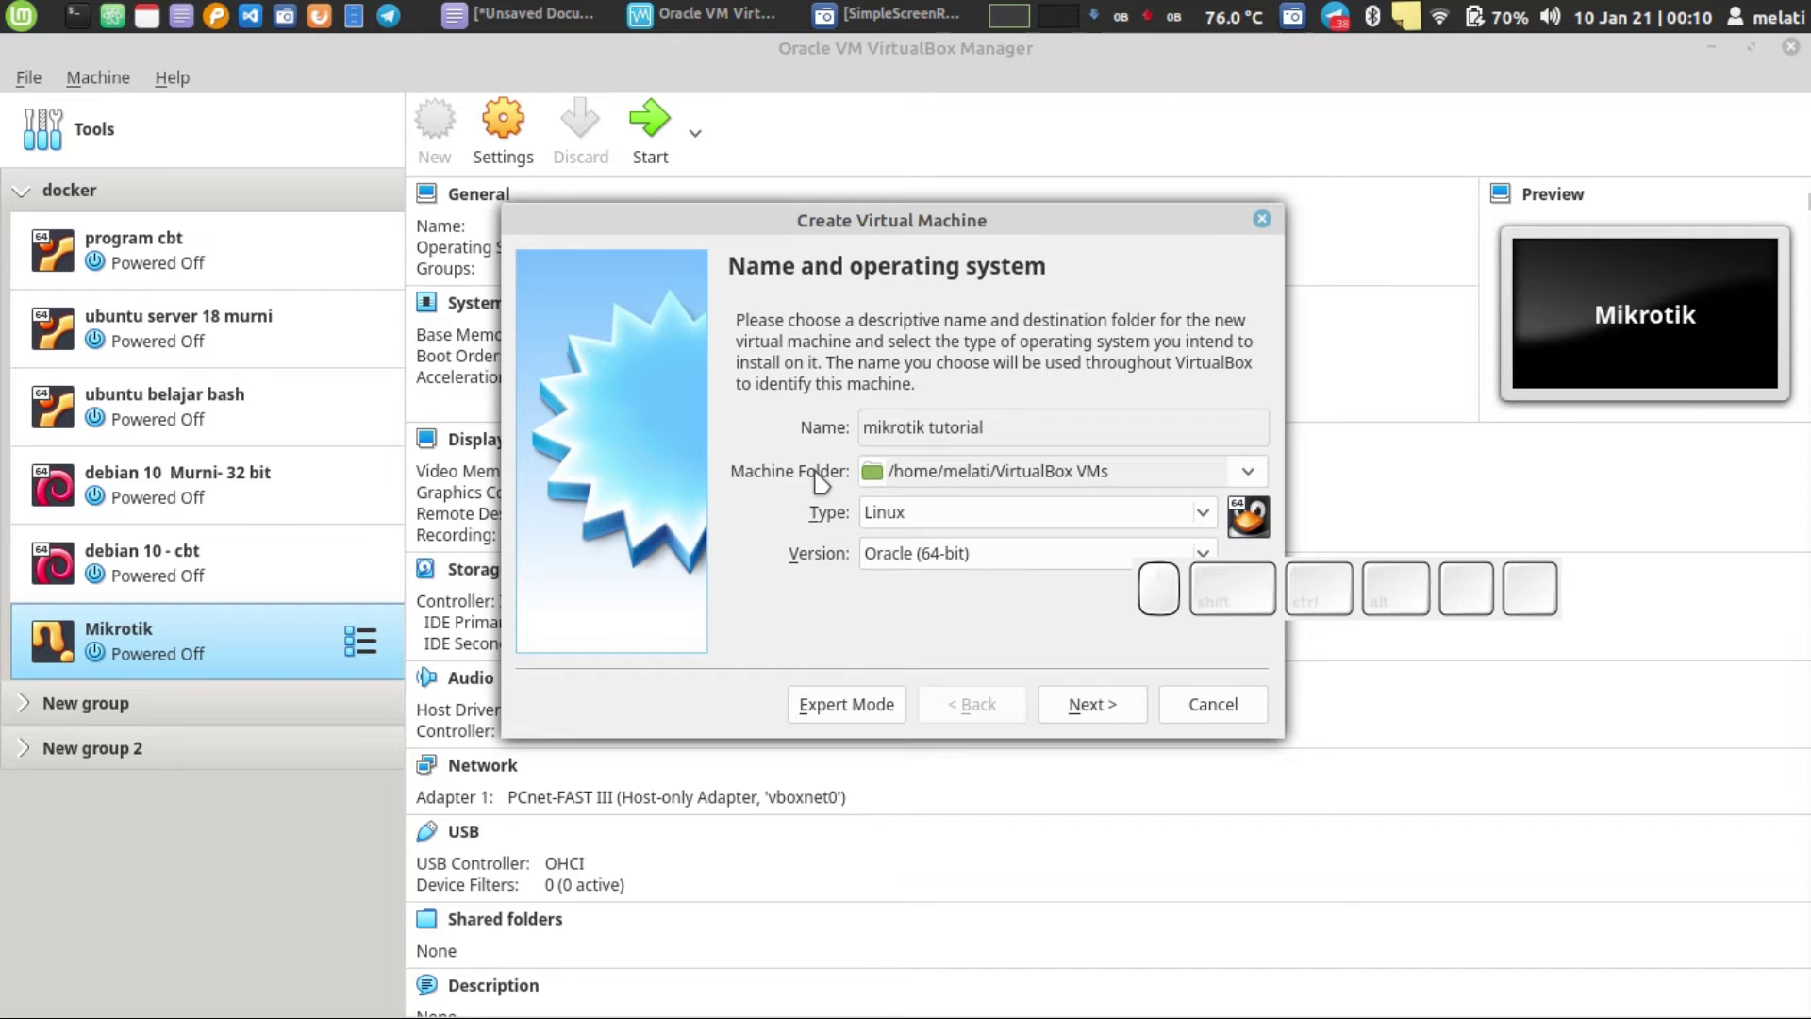
click(999, 522)
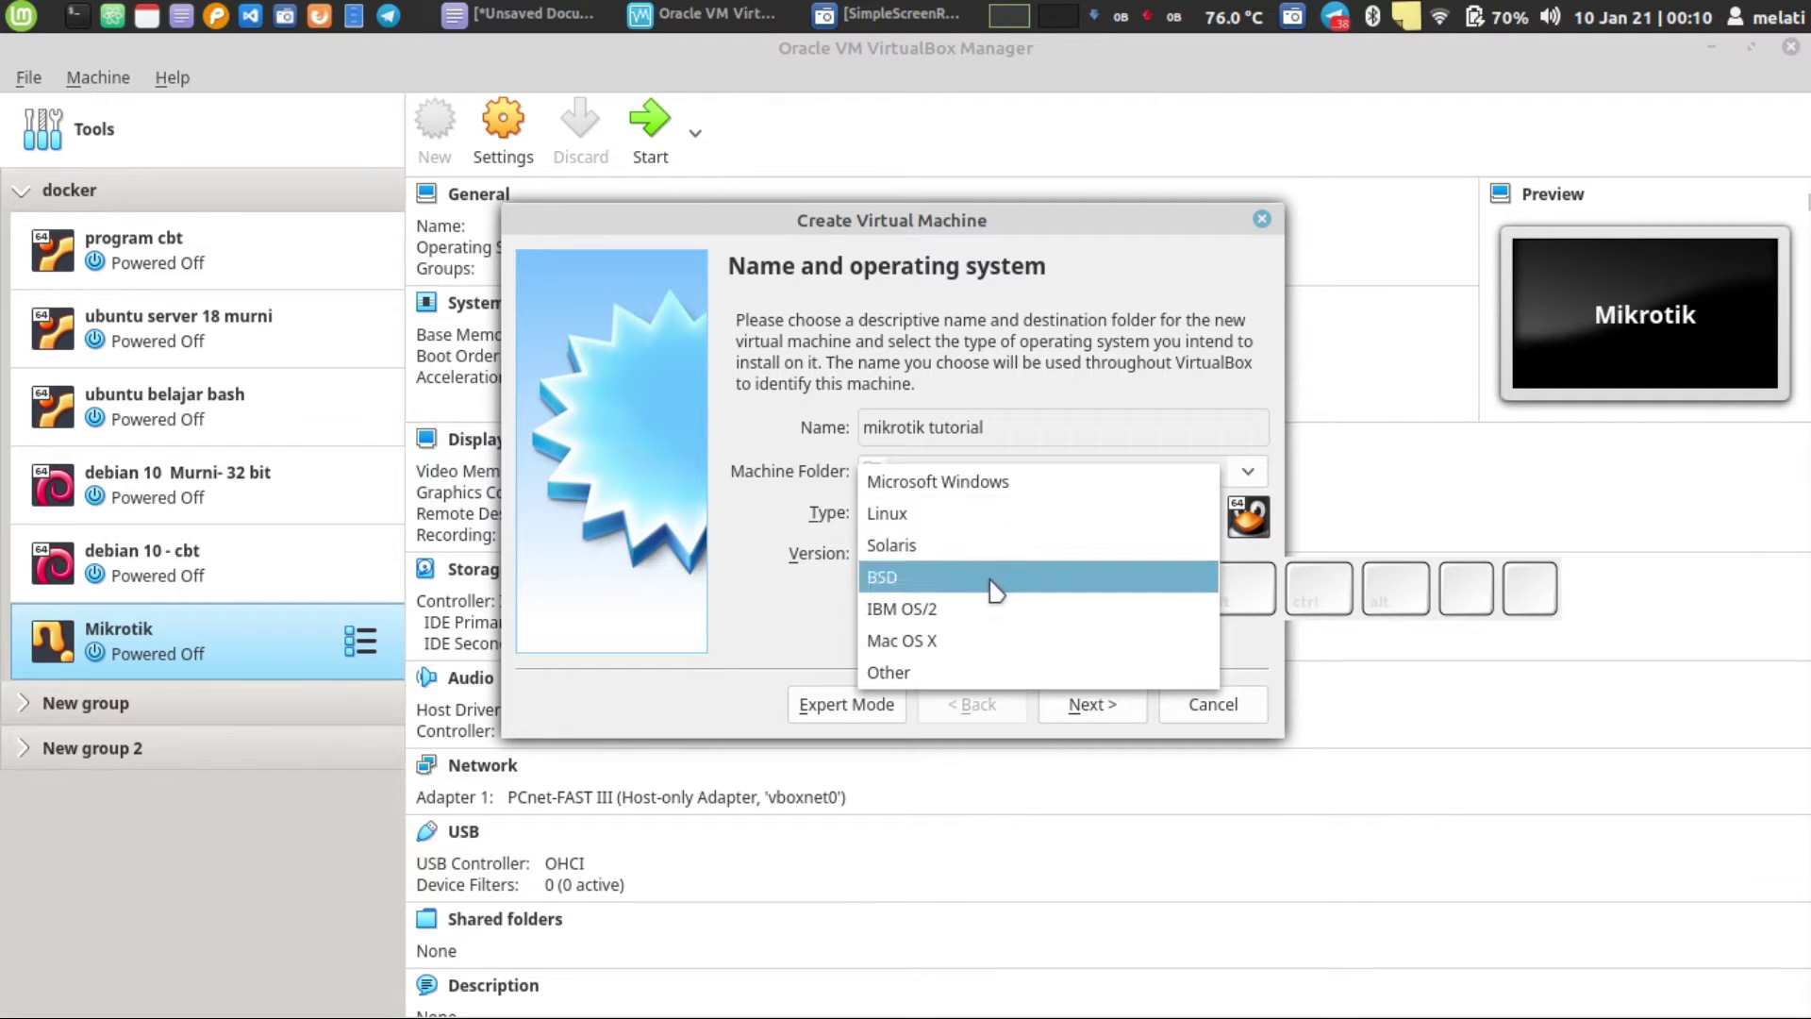
click(960, 672)
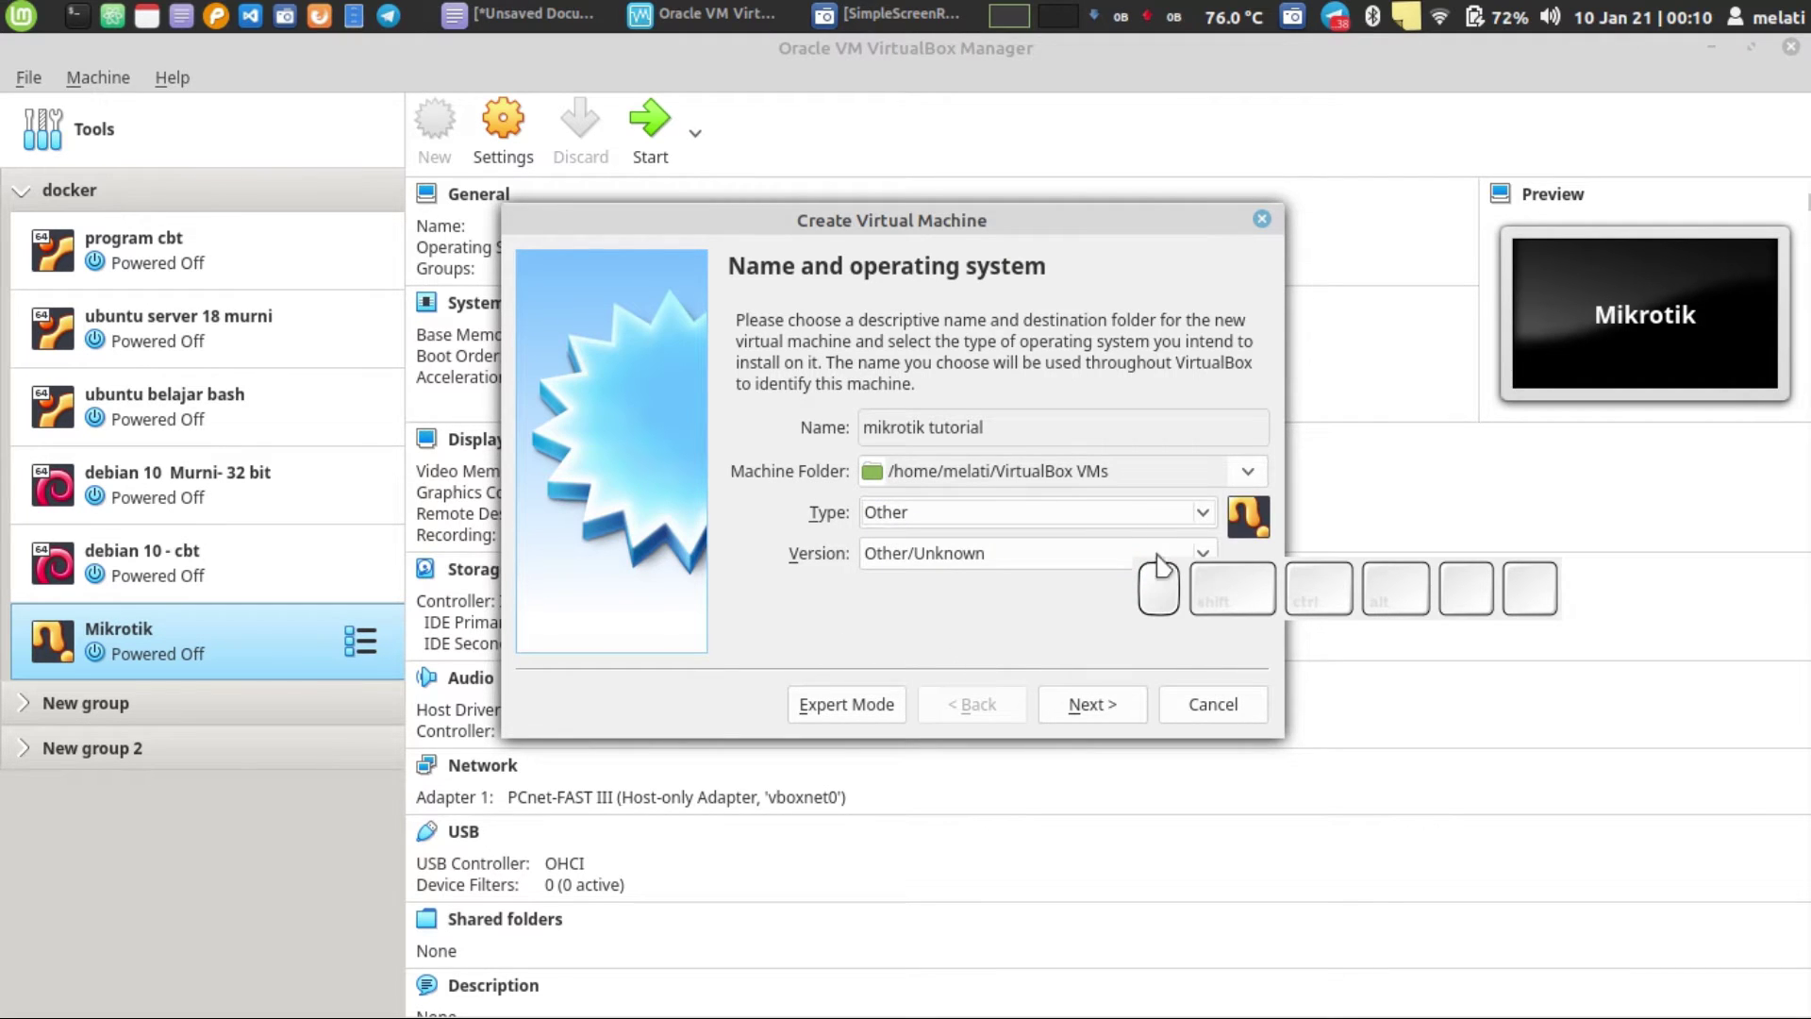
drag(1355, 590, 1514, 132)
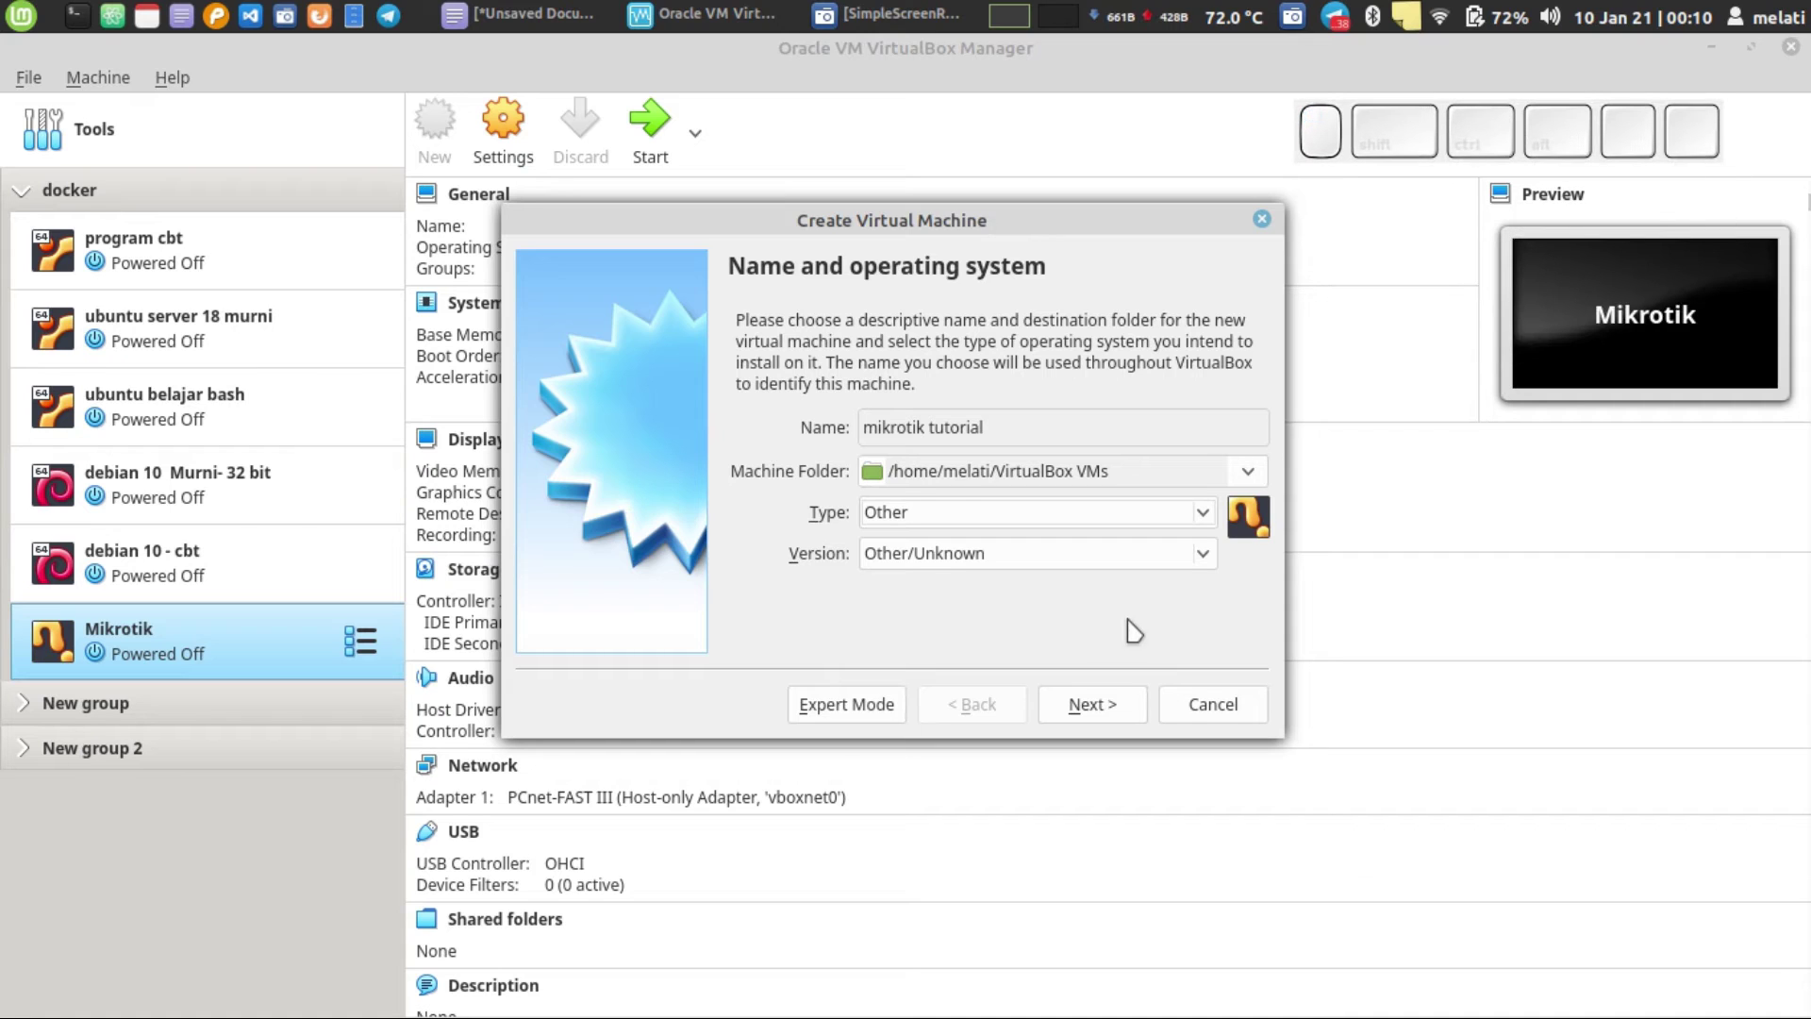
- Keep 64 MB memory and create a 2 GB dynamically allocated VDI hard disk
click(1080, 709)
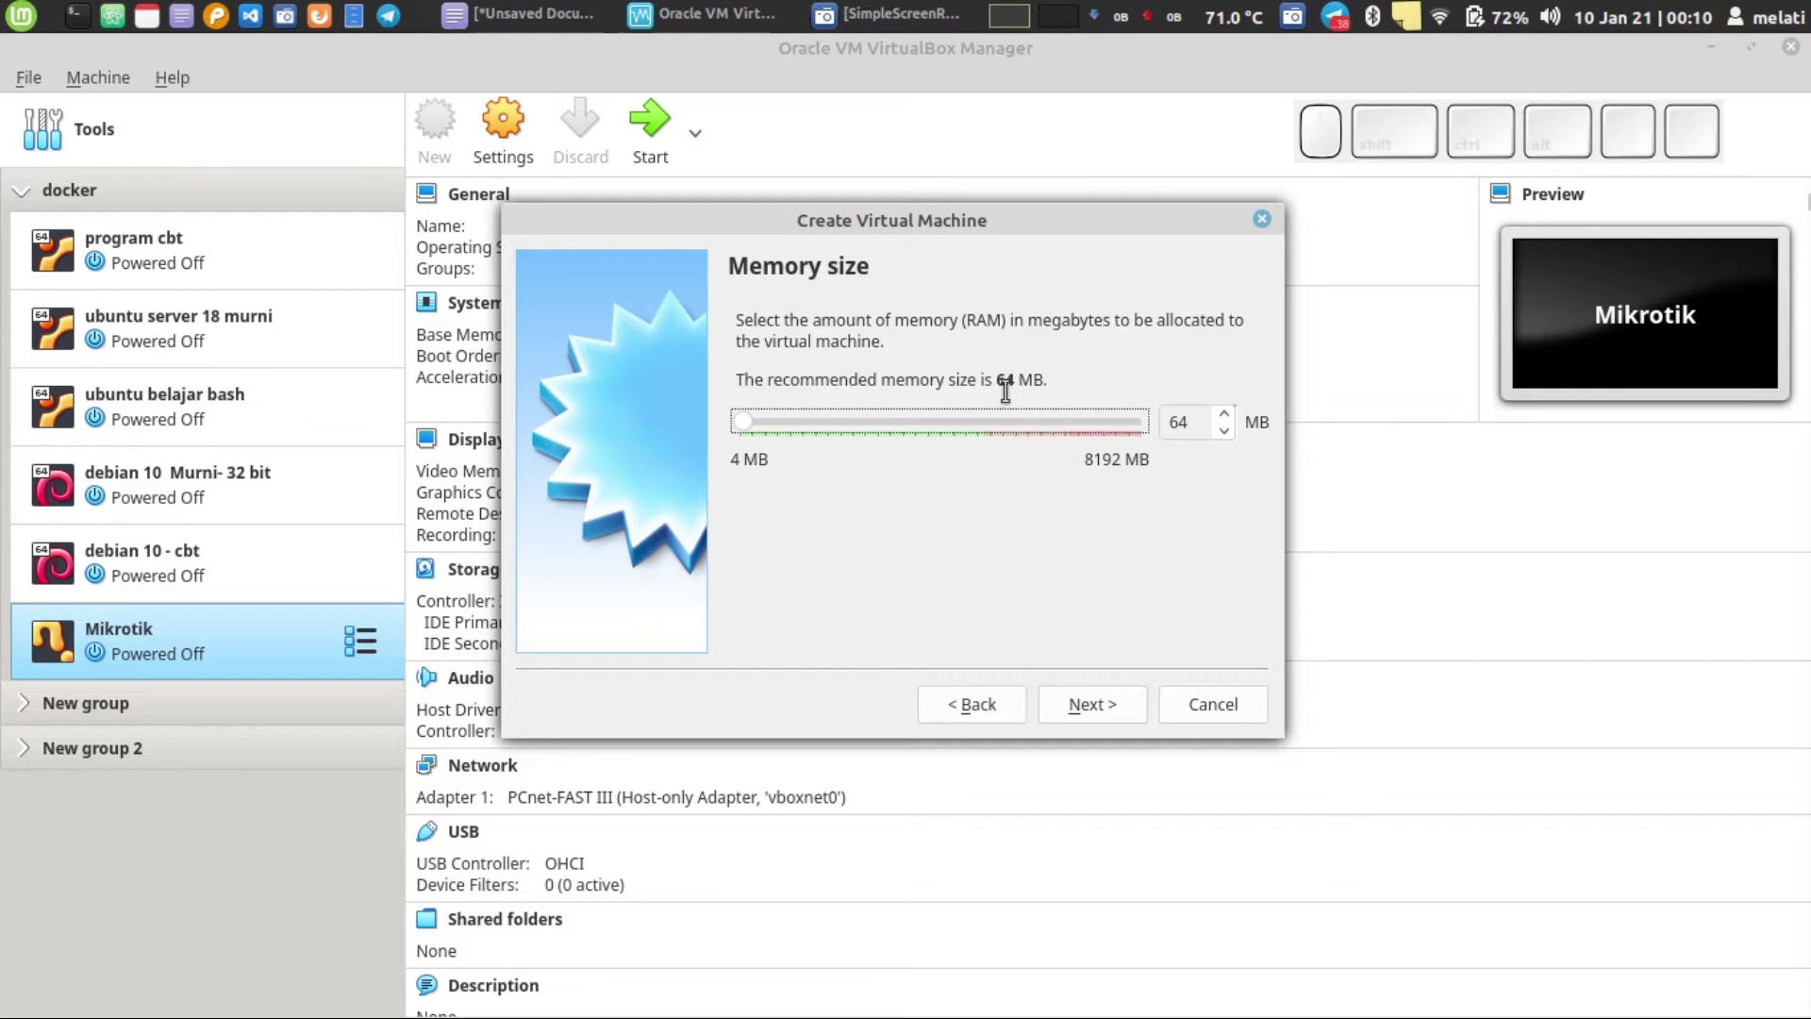
click(1110, 709)
click(1109, 709)
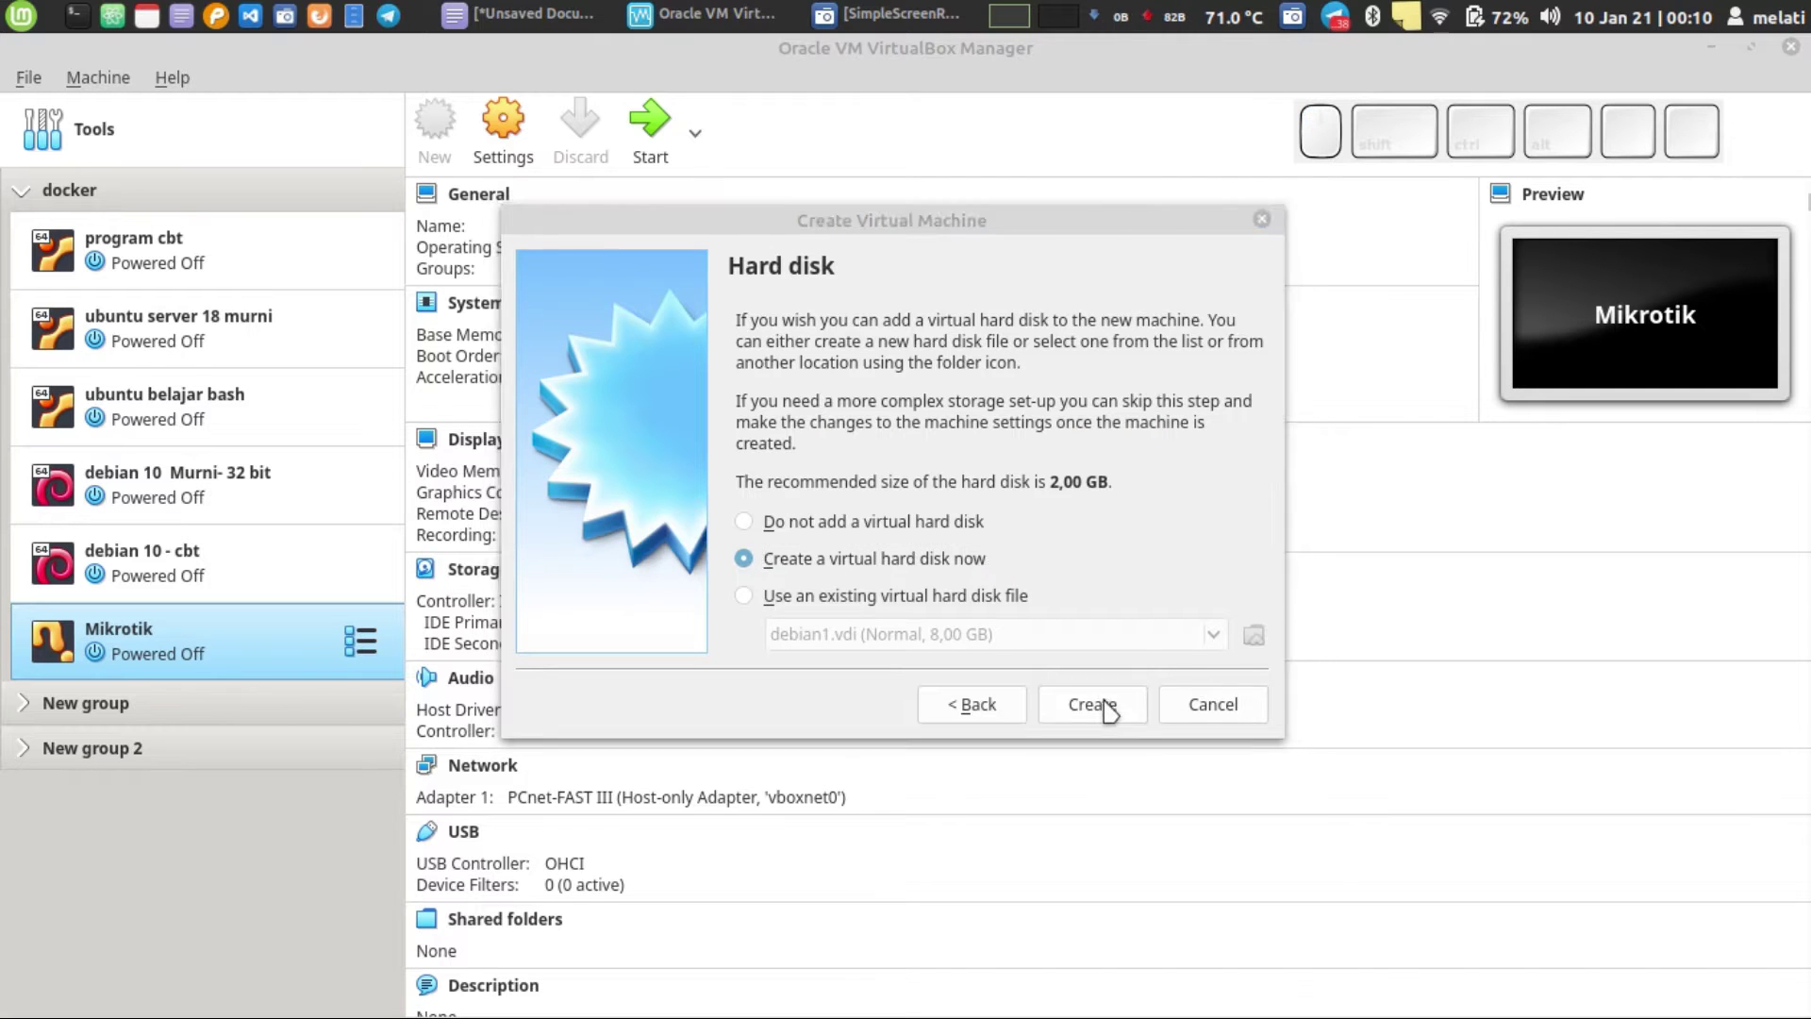
click(1094, 703)
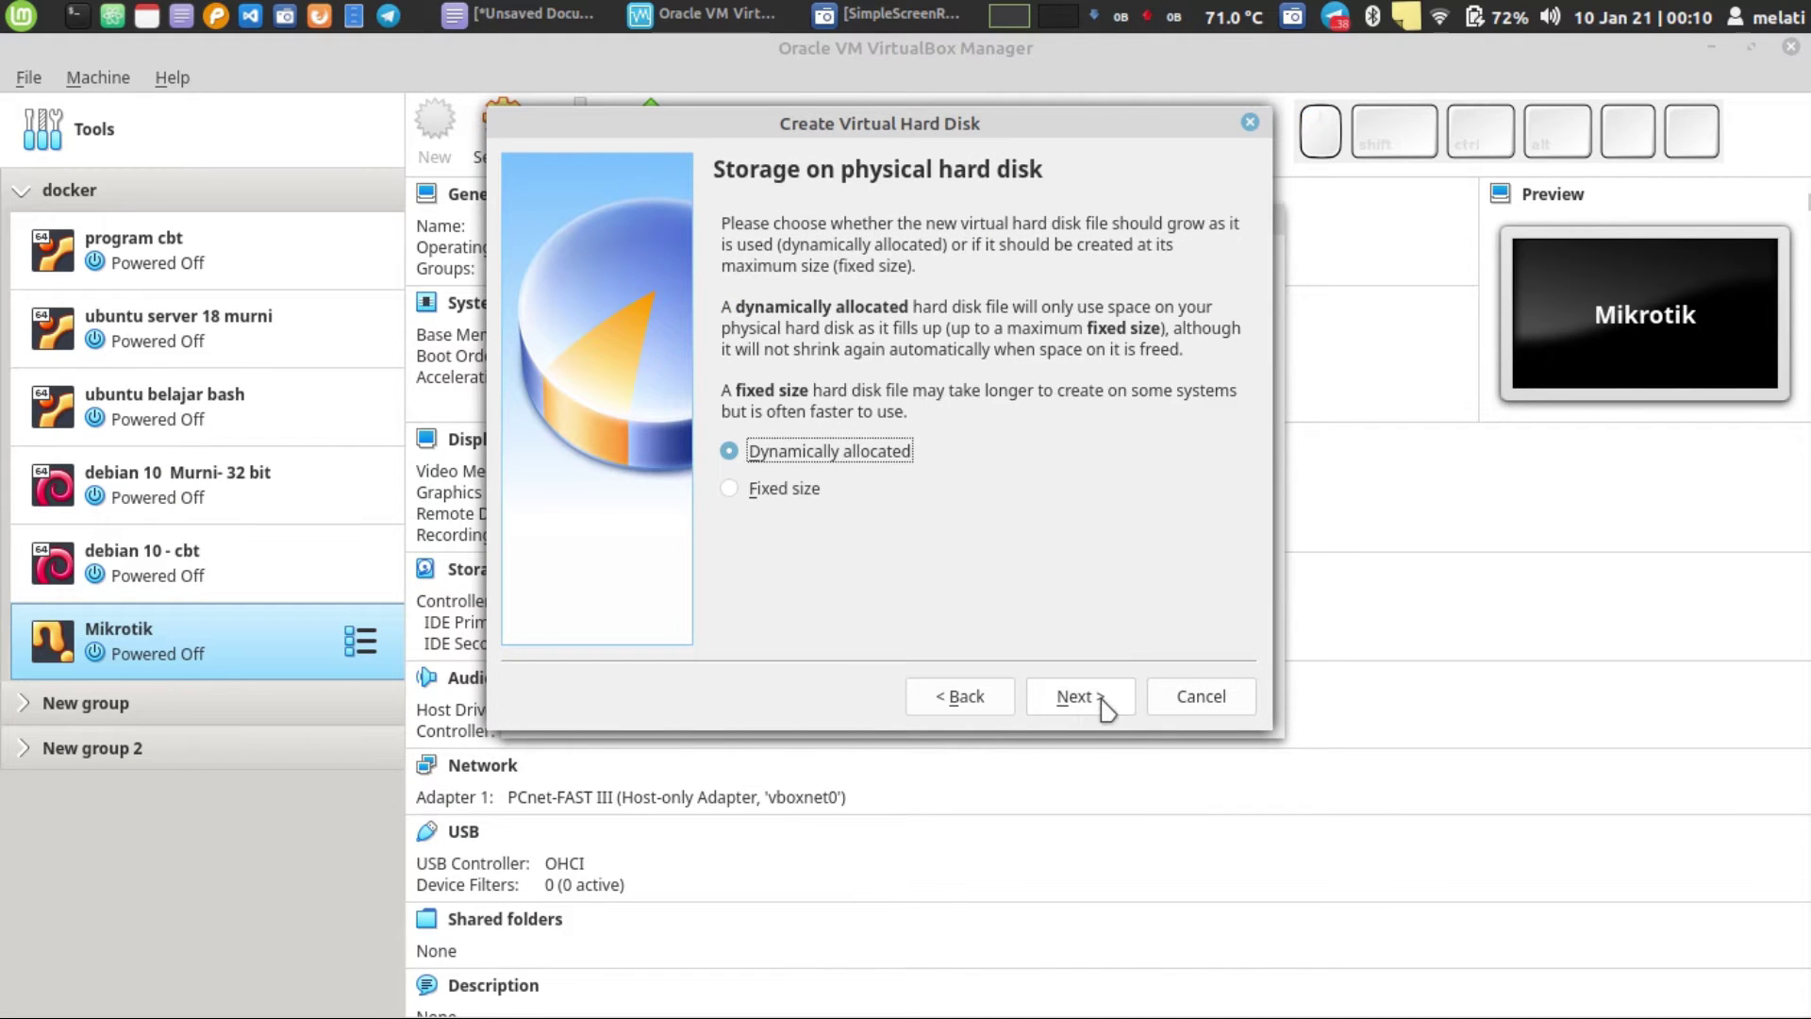
click(1099, 707)
click(1103, 708)
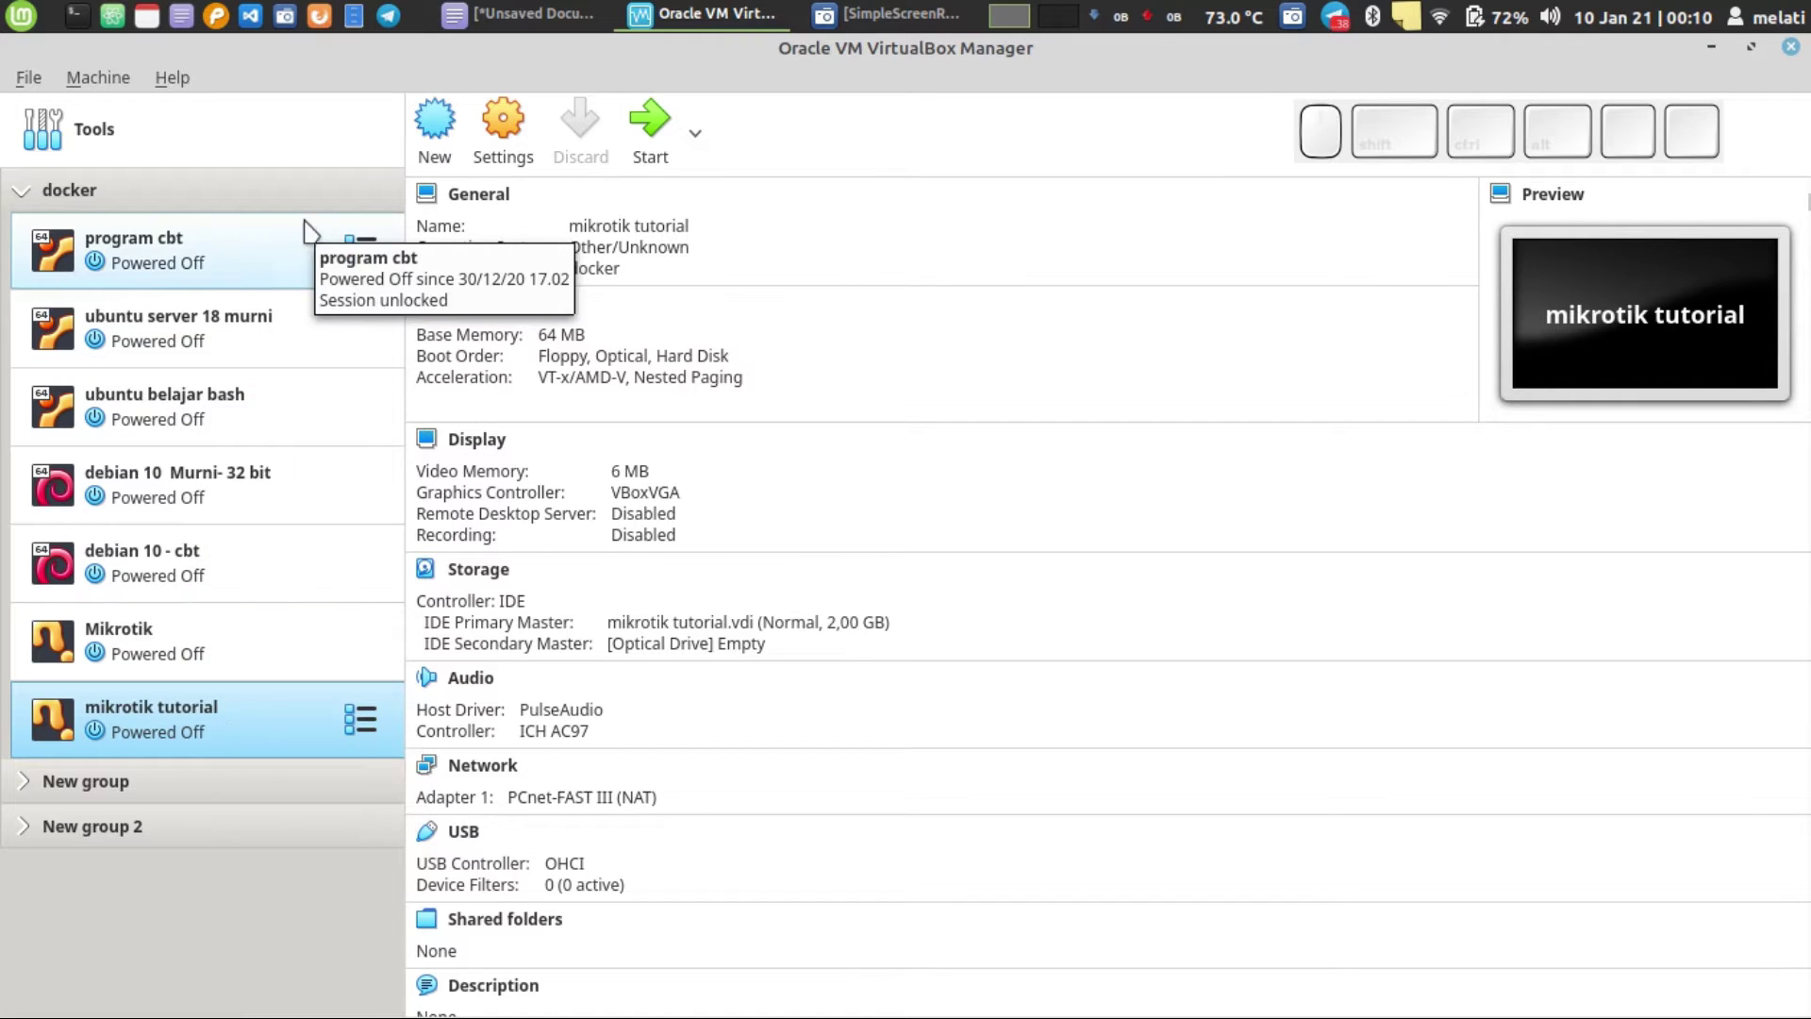
click(31, 79)
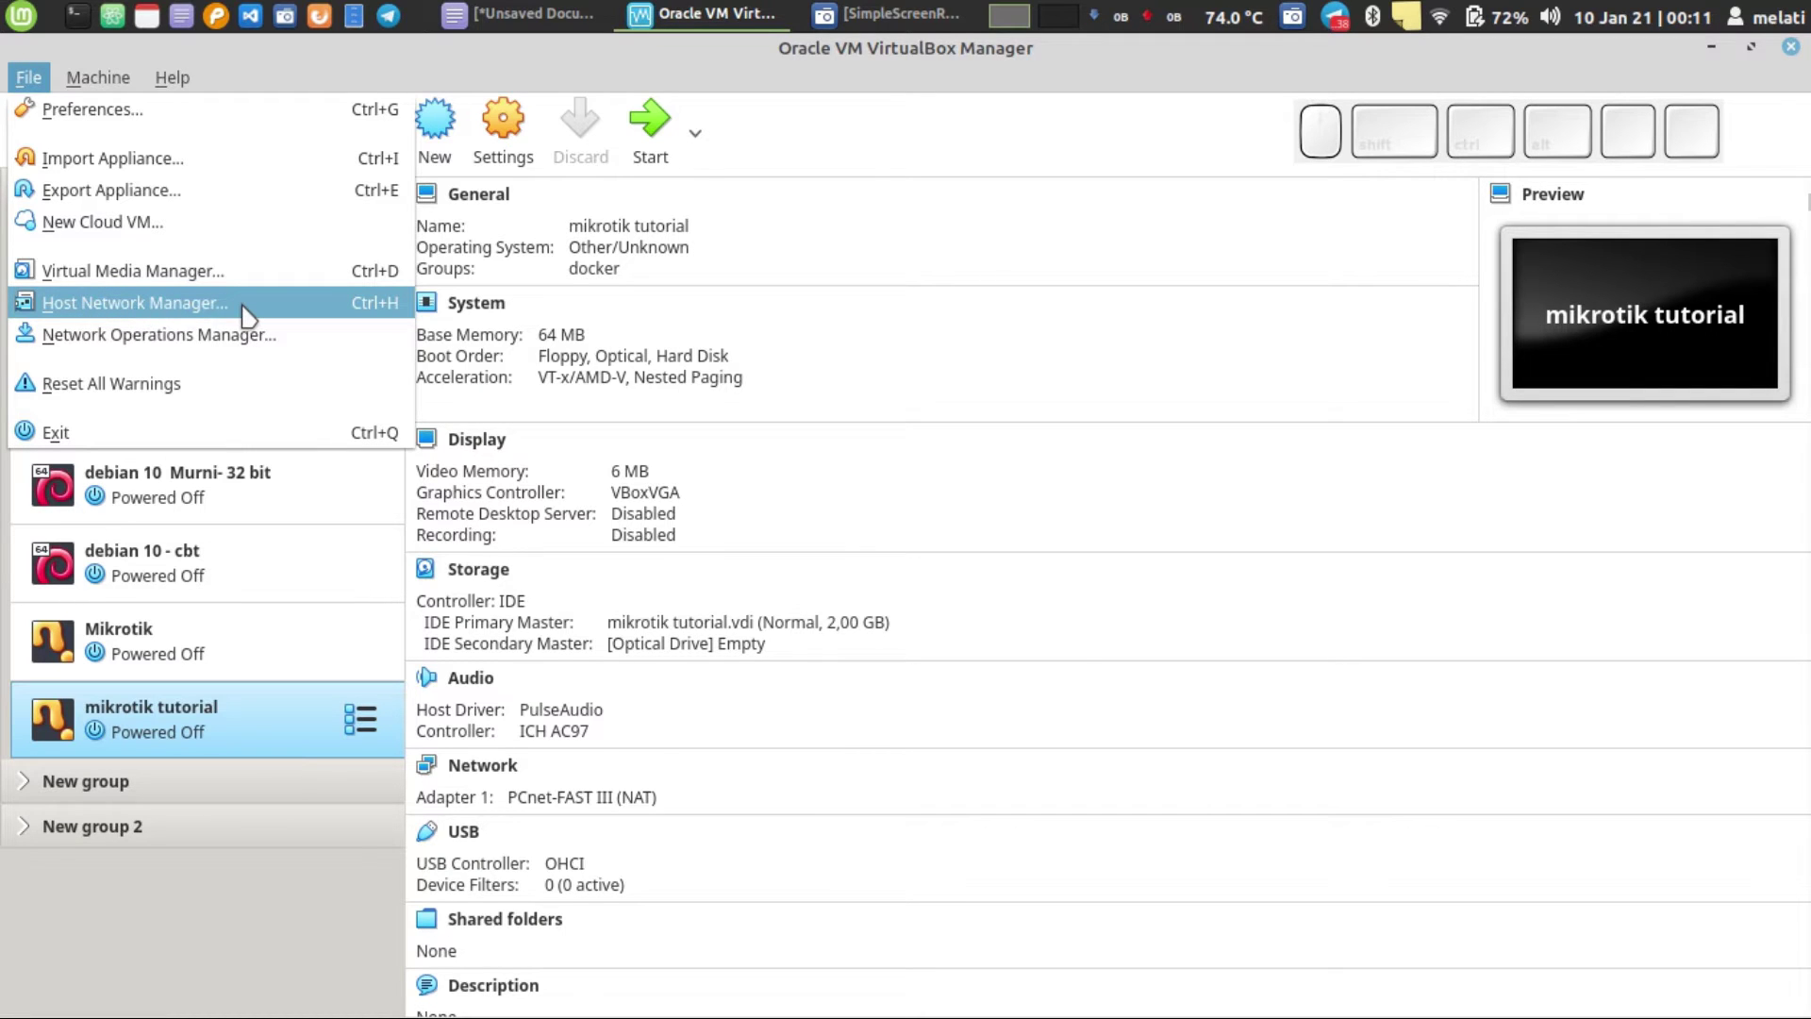
click(244, 304)
drag(947, 260, 764, 66)
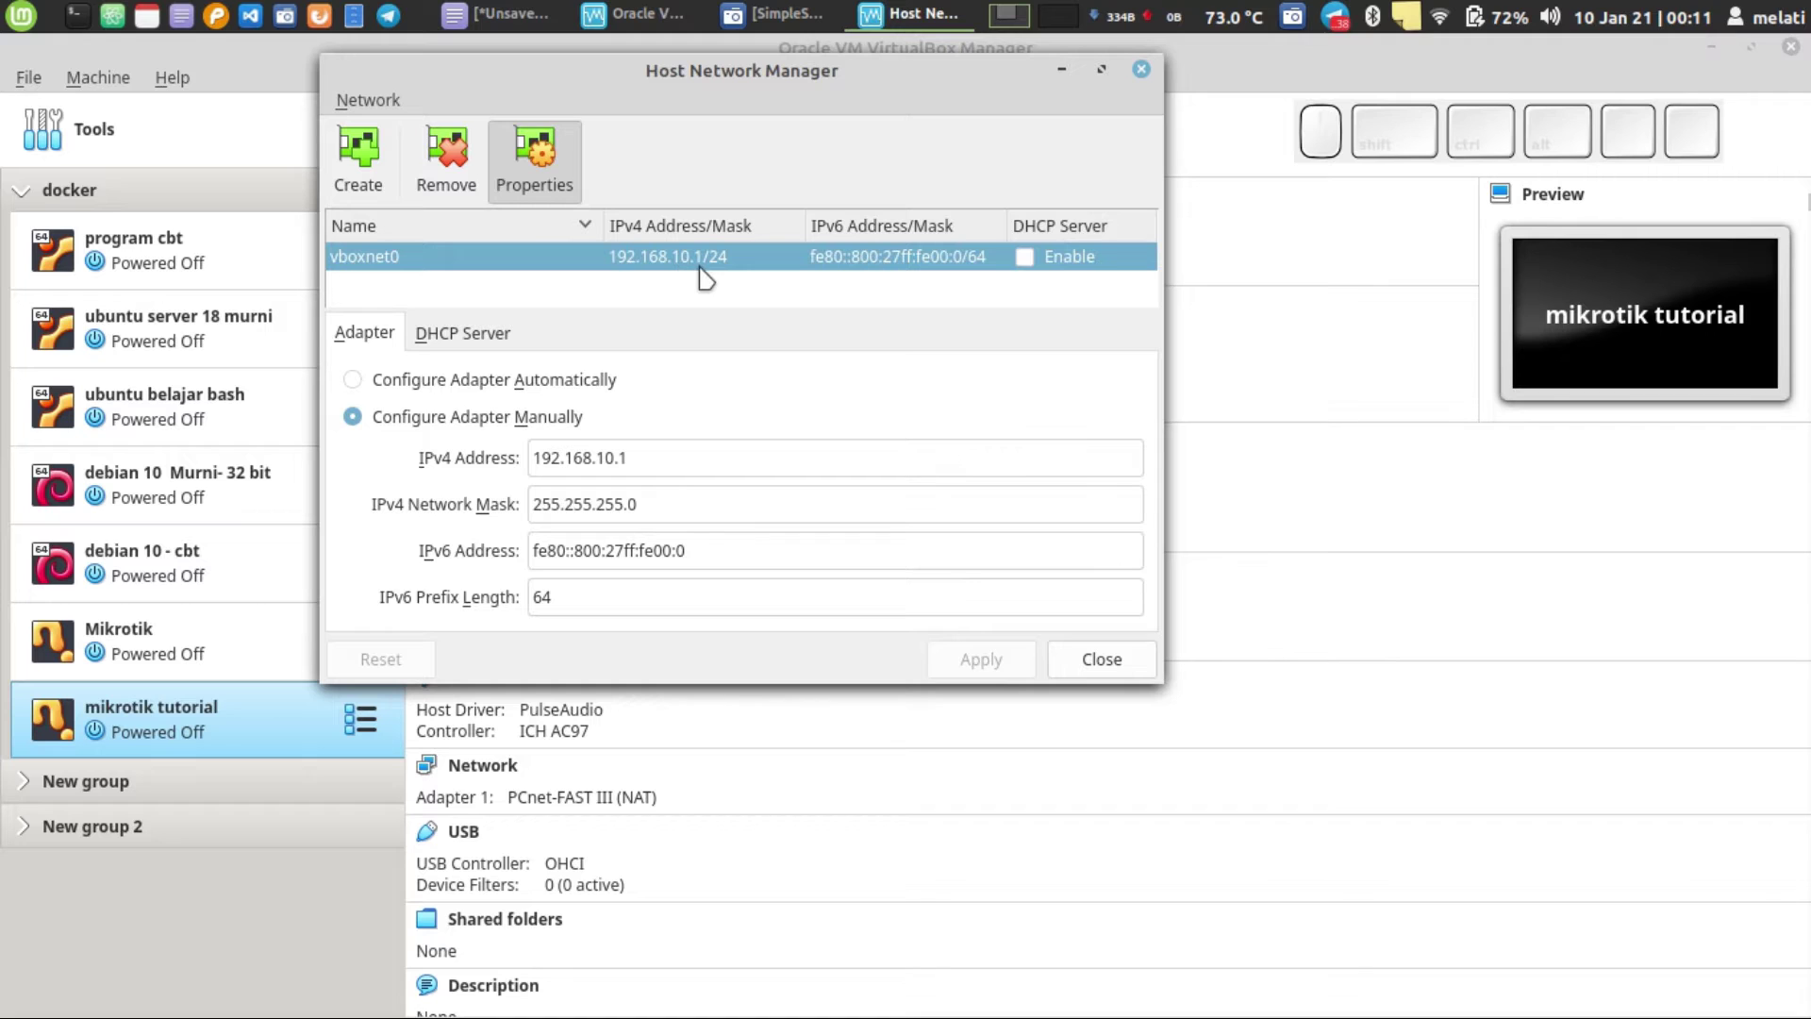
click(658, 458)
text(0)
key(BackSpace)
click(981, 659)
click(651, 457)
text(0)
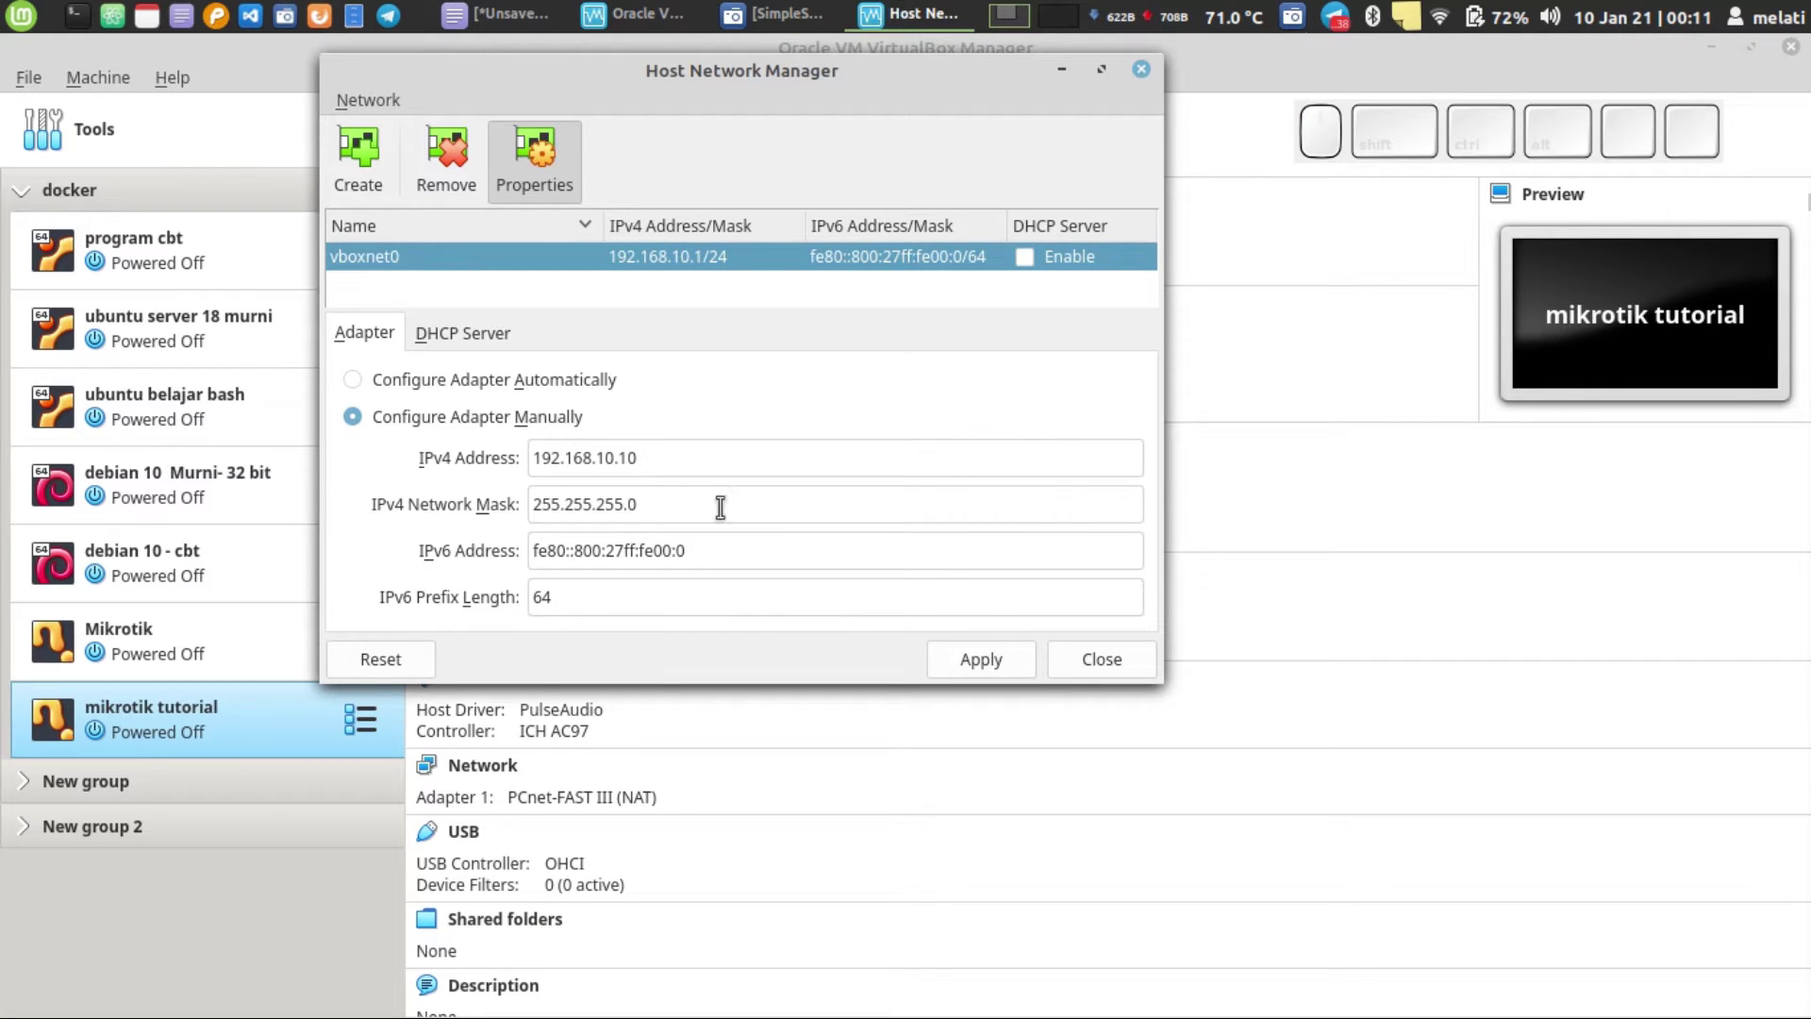
click(995, 662)
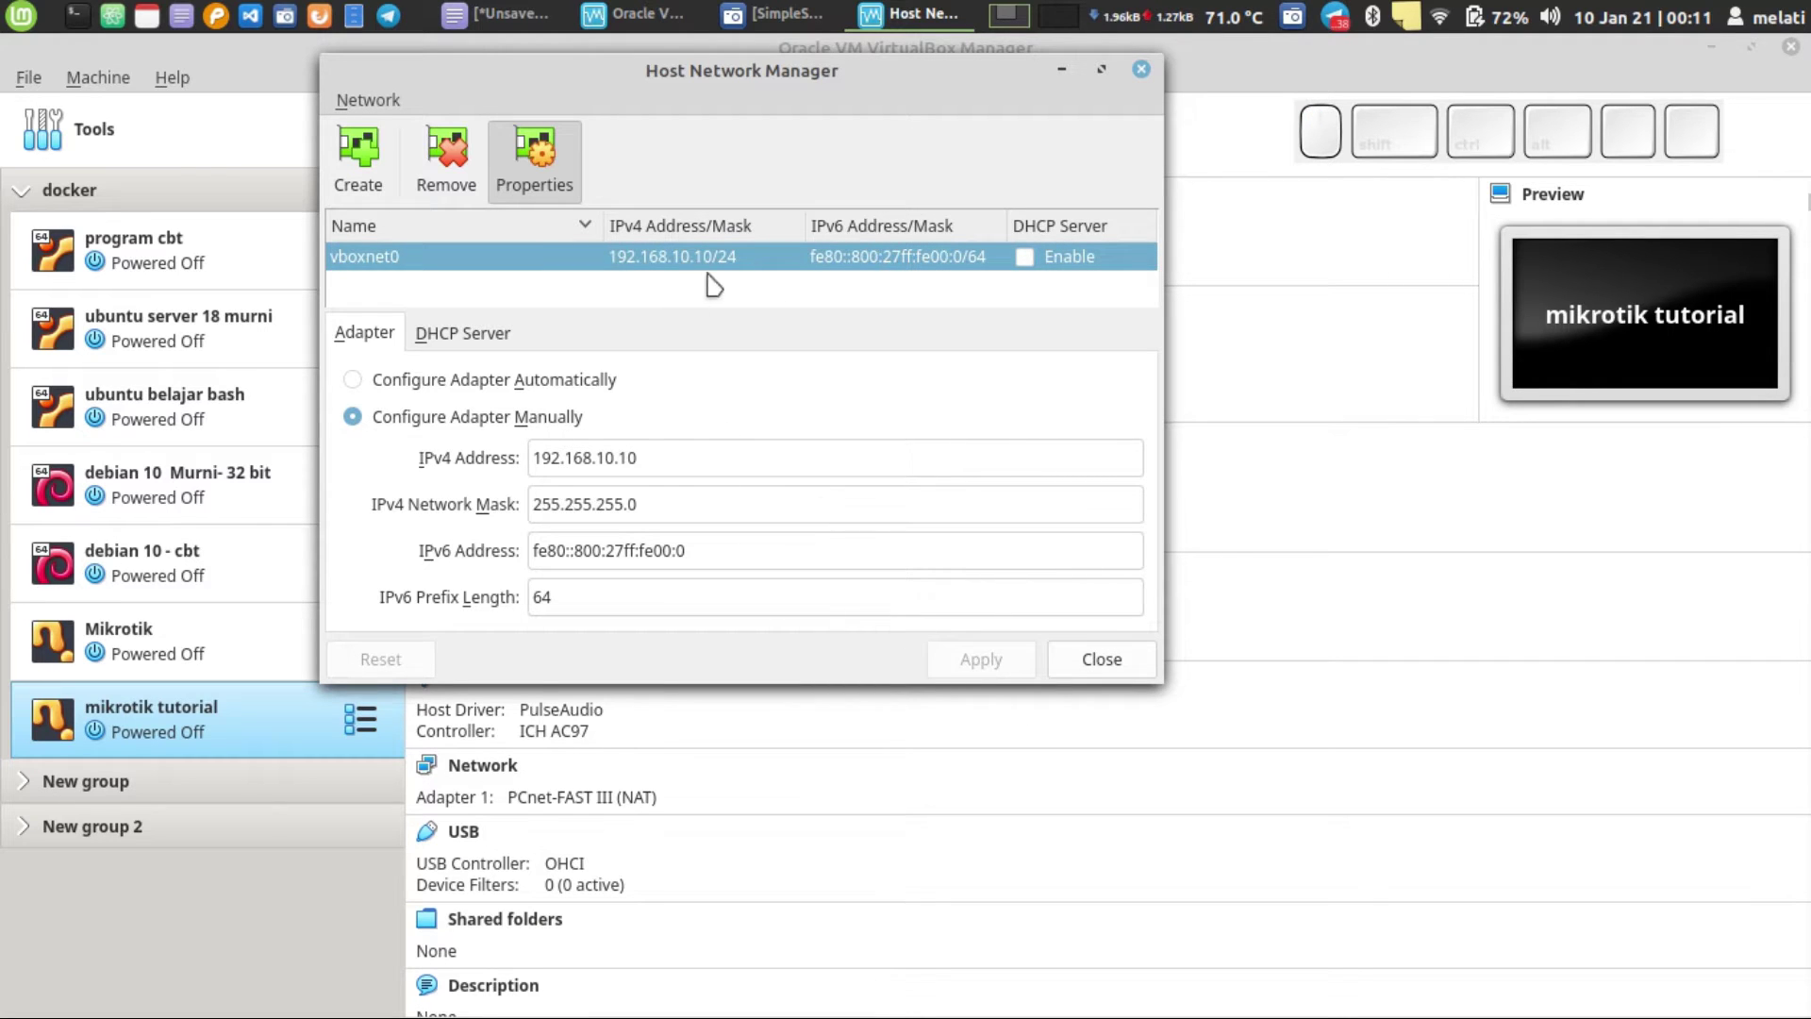
click(671, 449)
key(BackSpace)
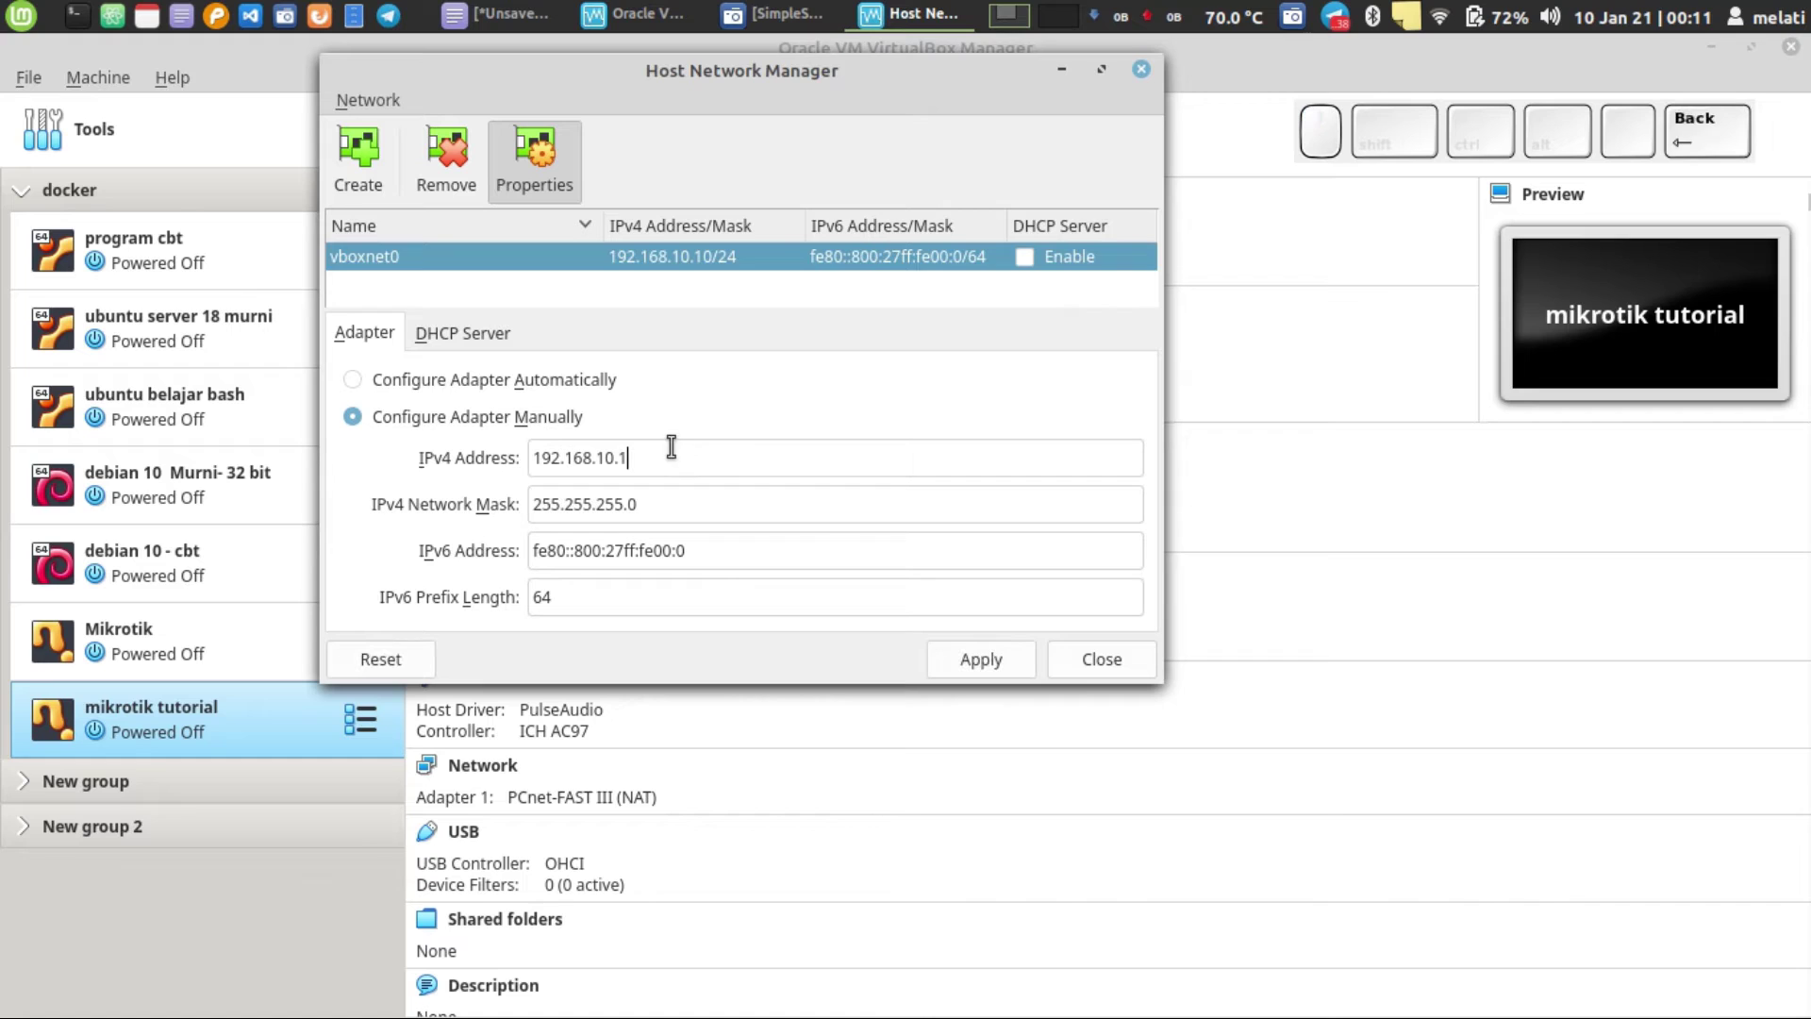
click(982, 661)
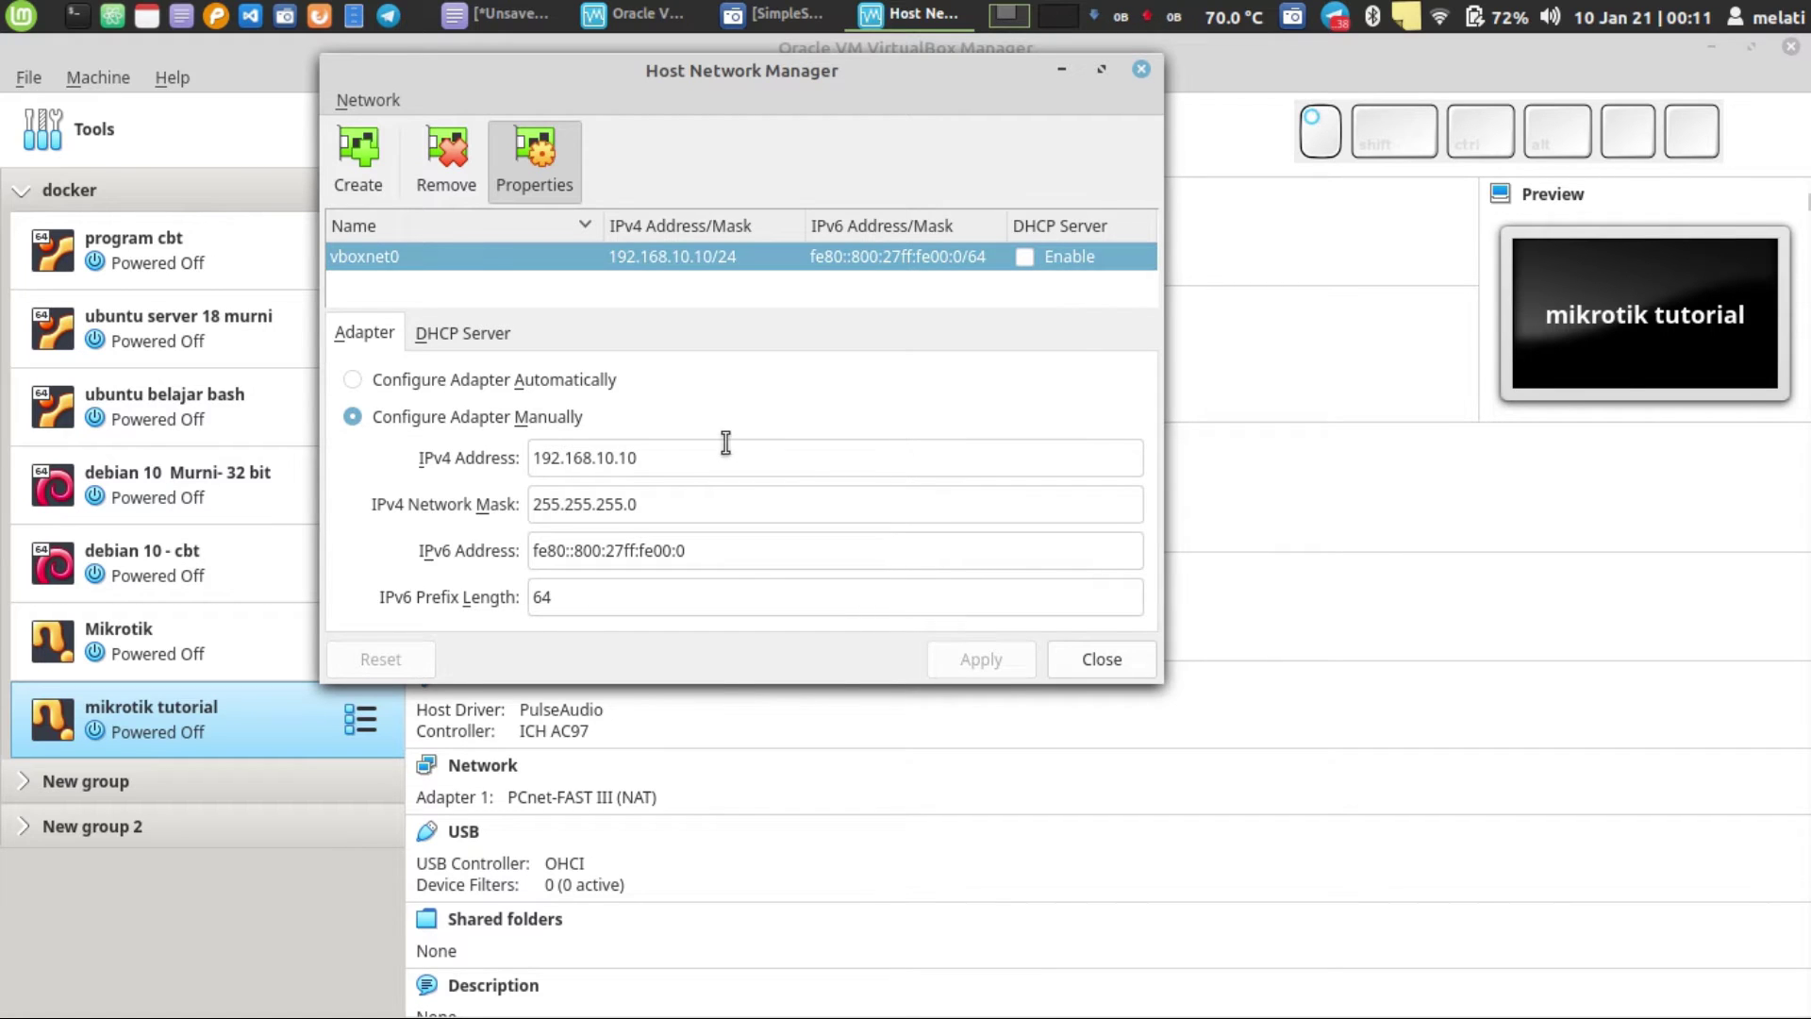
click(721, 456)
key(BackSpace)
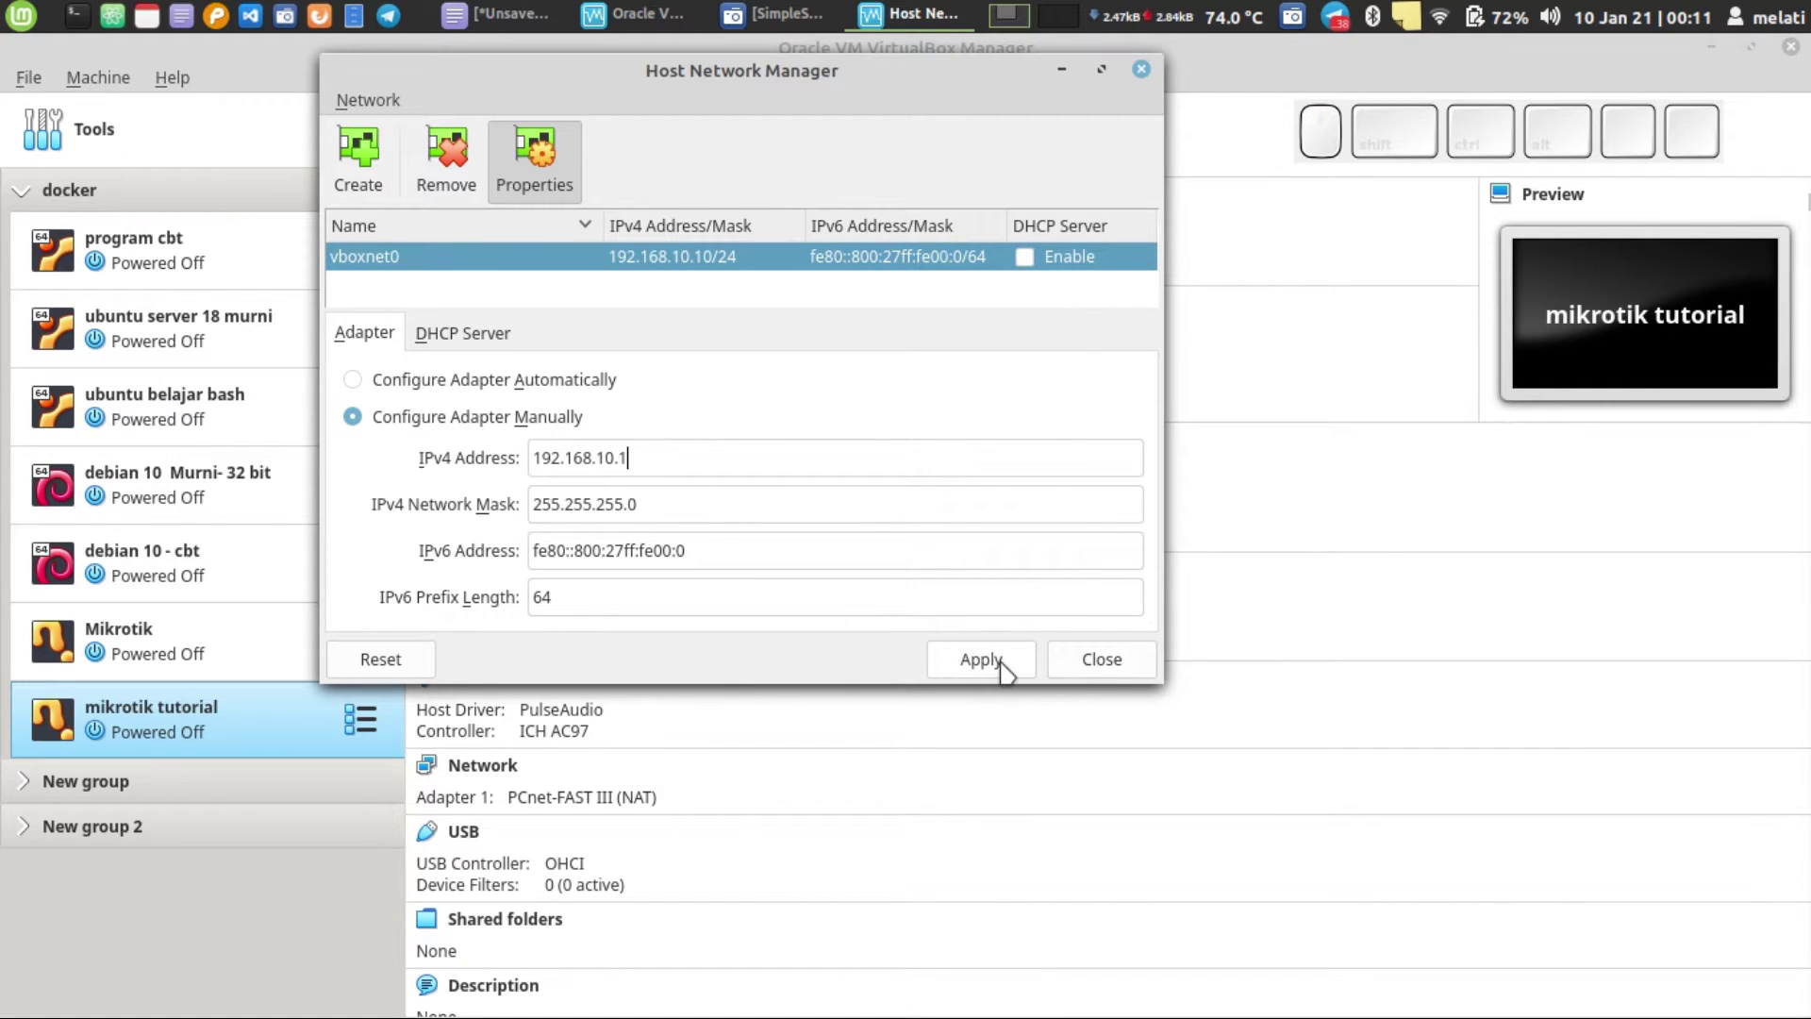
click(1000, 667)
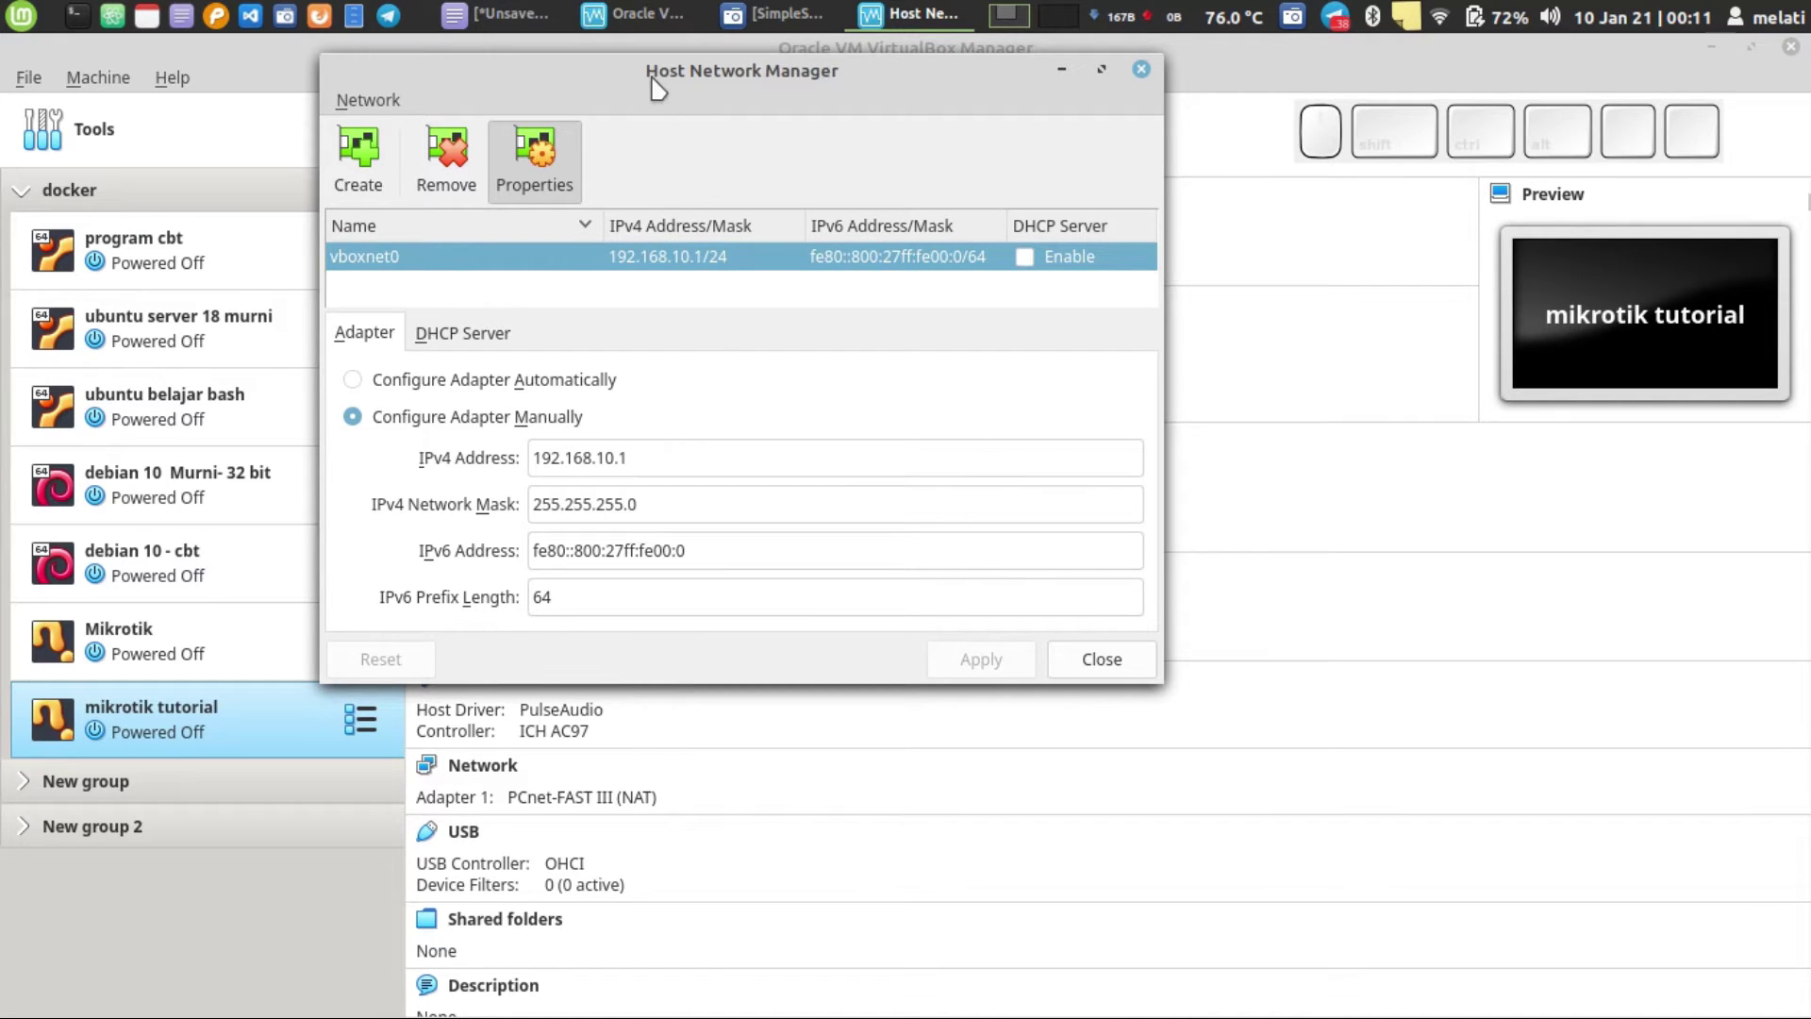
triple_click(669, 461)
click(722, 463)
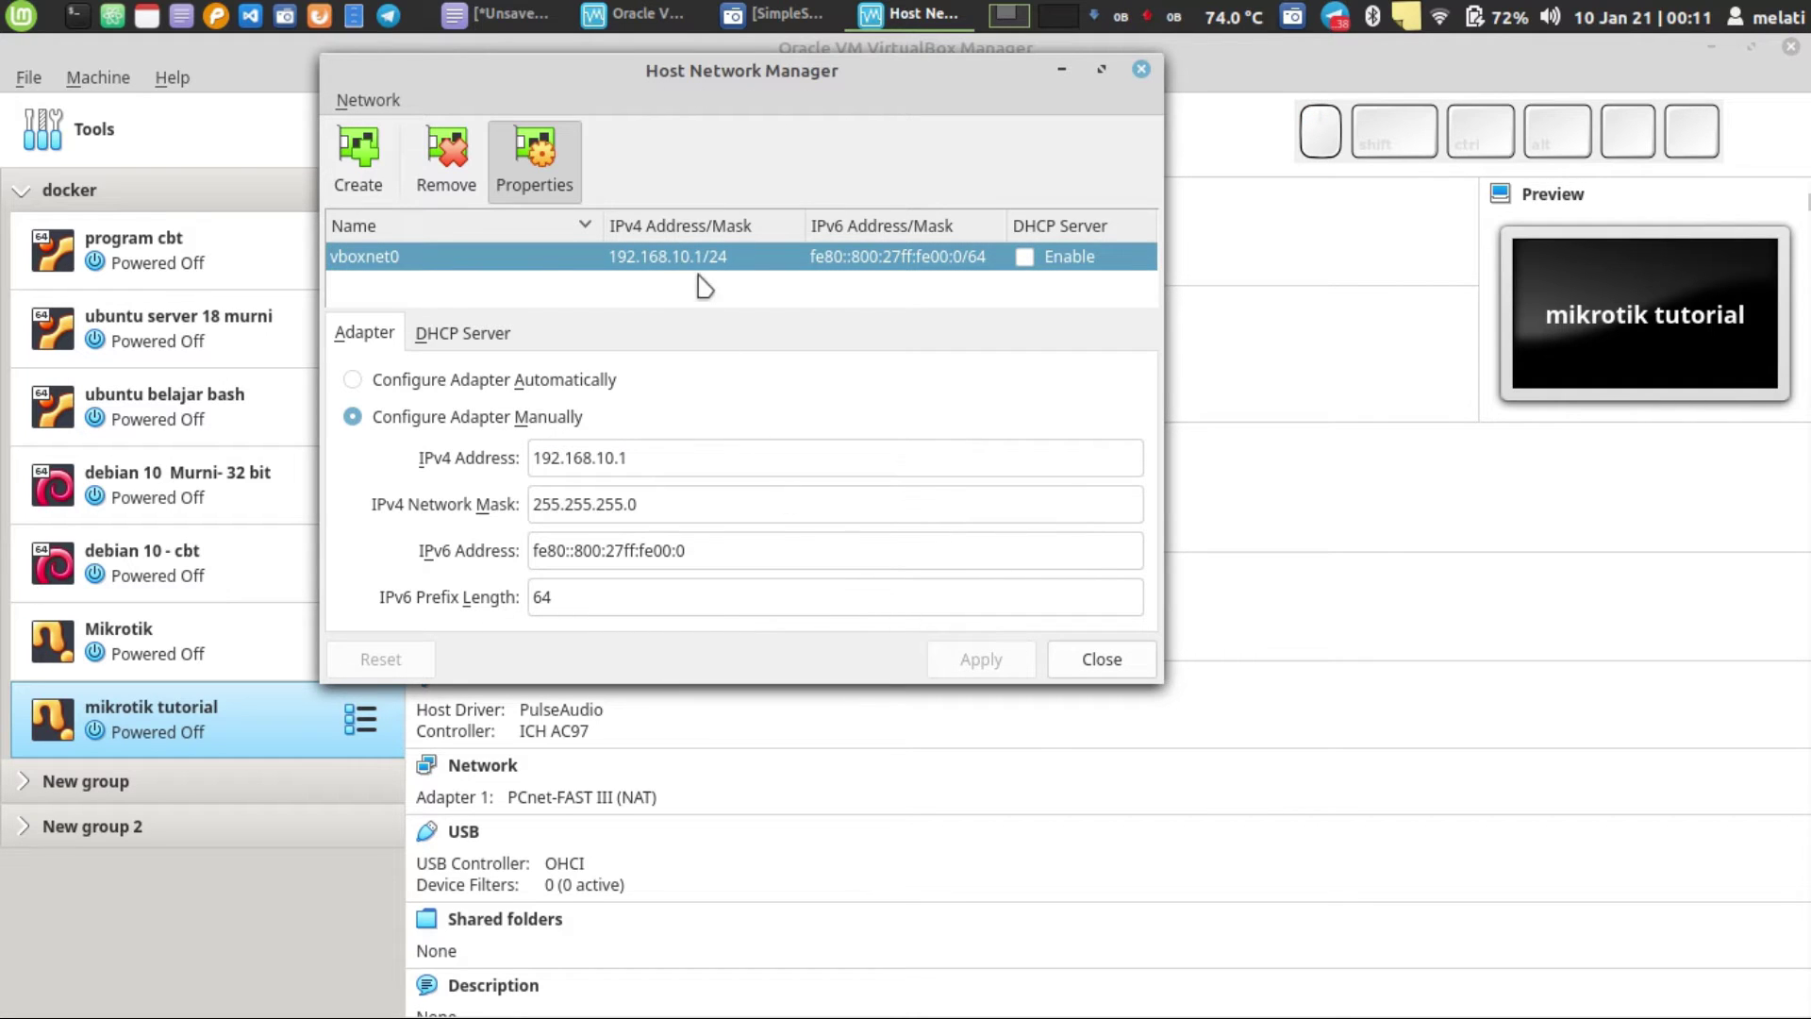
click(1099, 659)
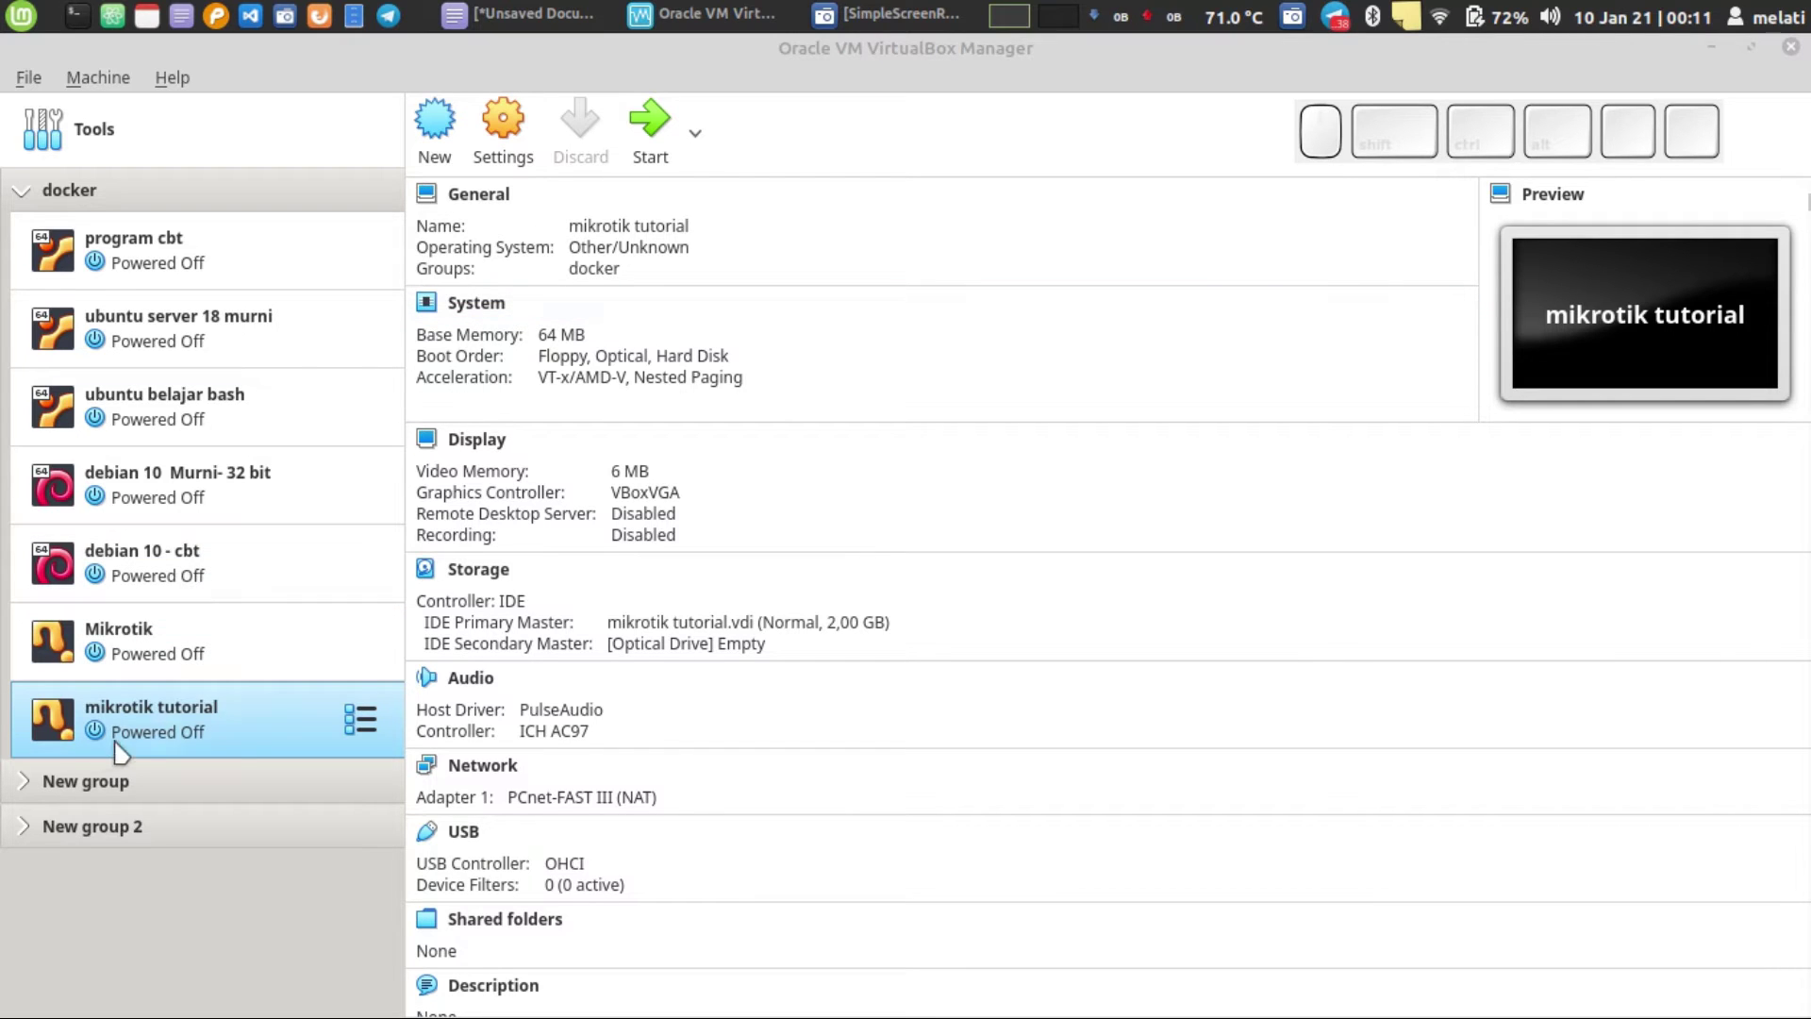
- In Storage settings, load mikrotik-5.20.iso into the IDE controller's empty optical drive
click(503, 132)
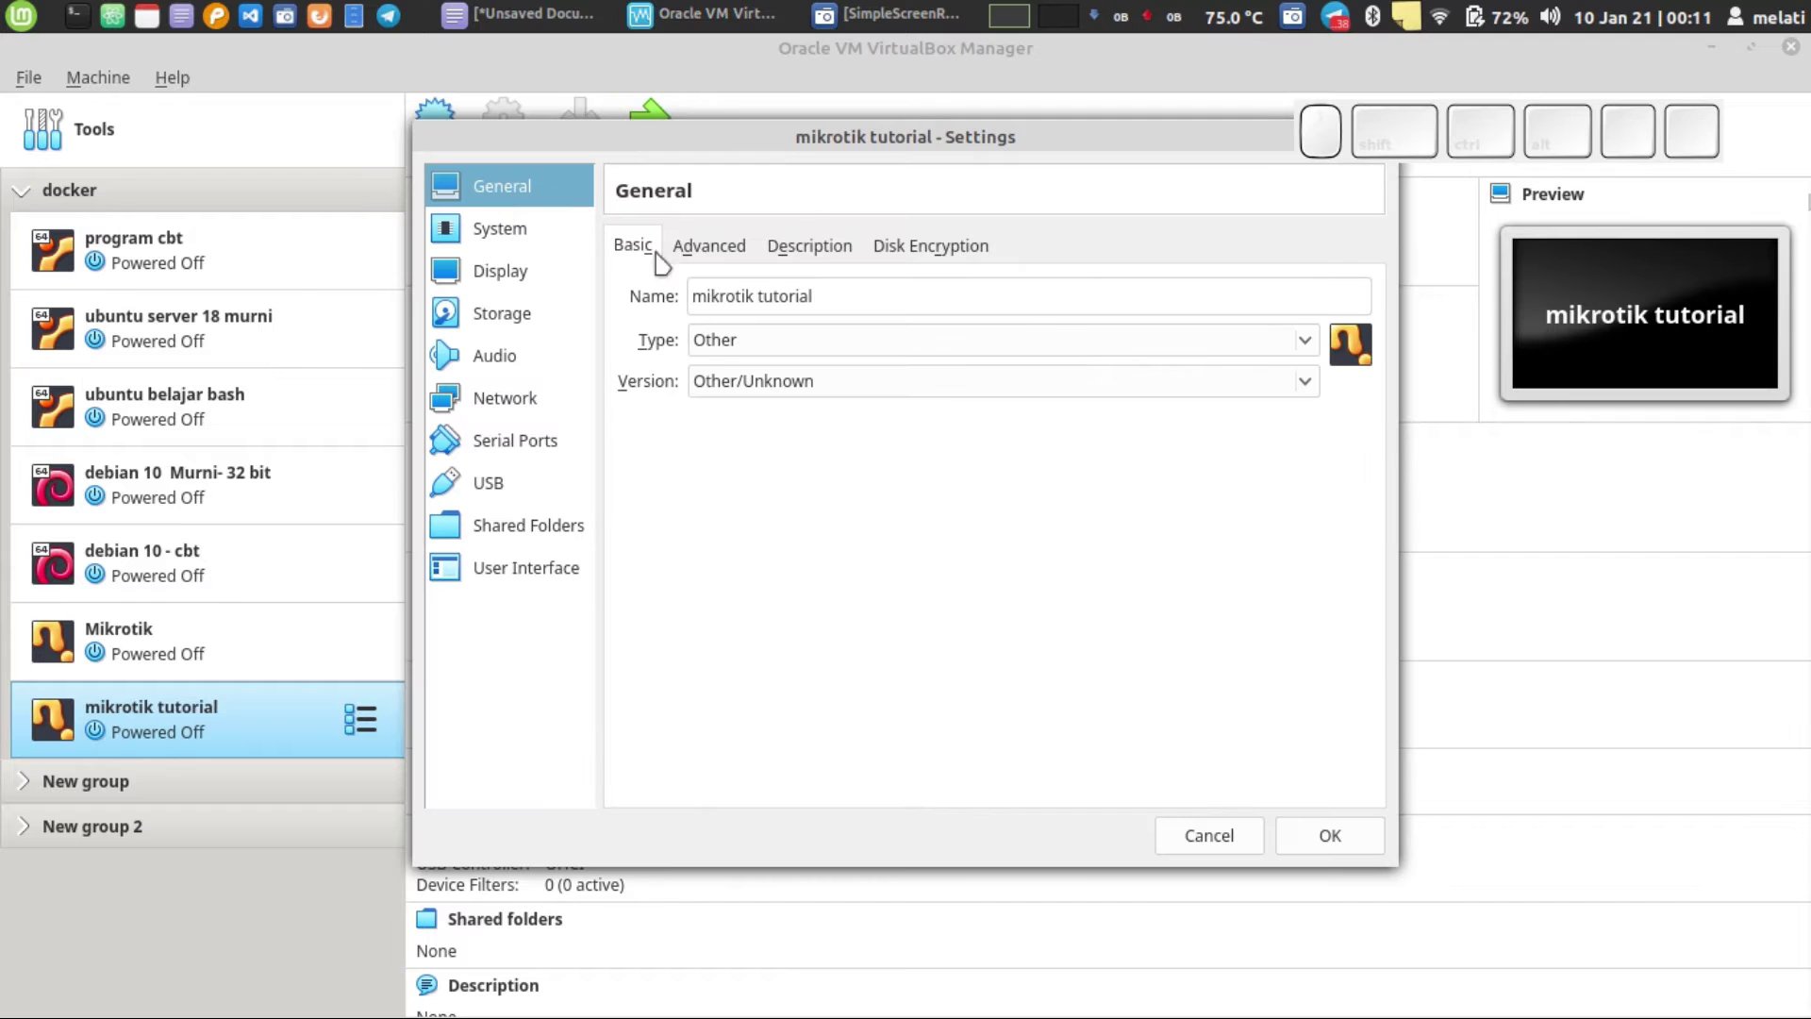
drag(910, 137, 918, 116)
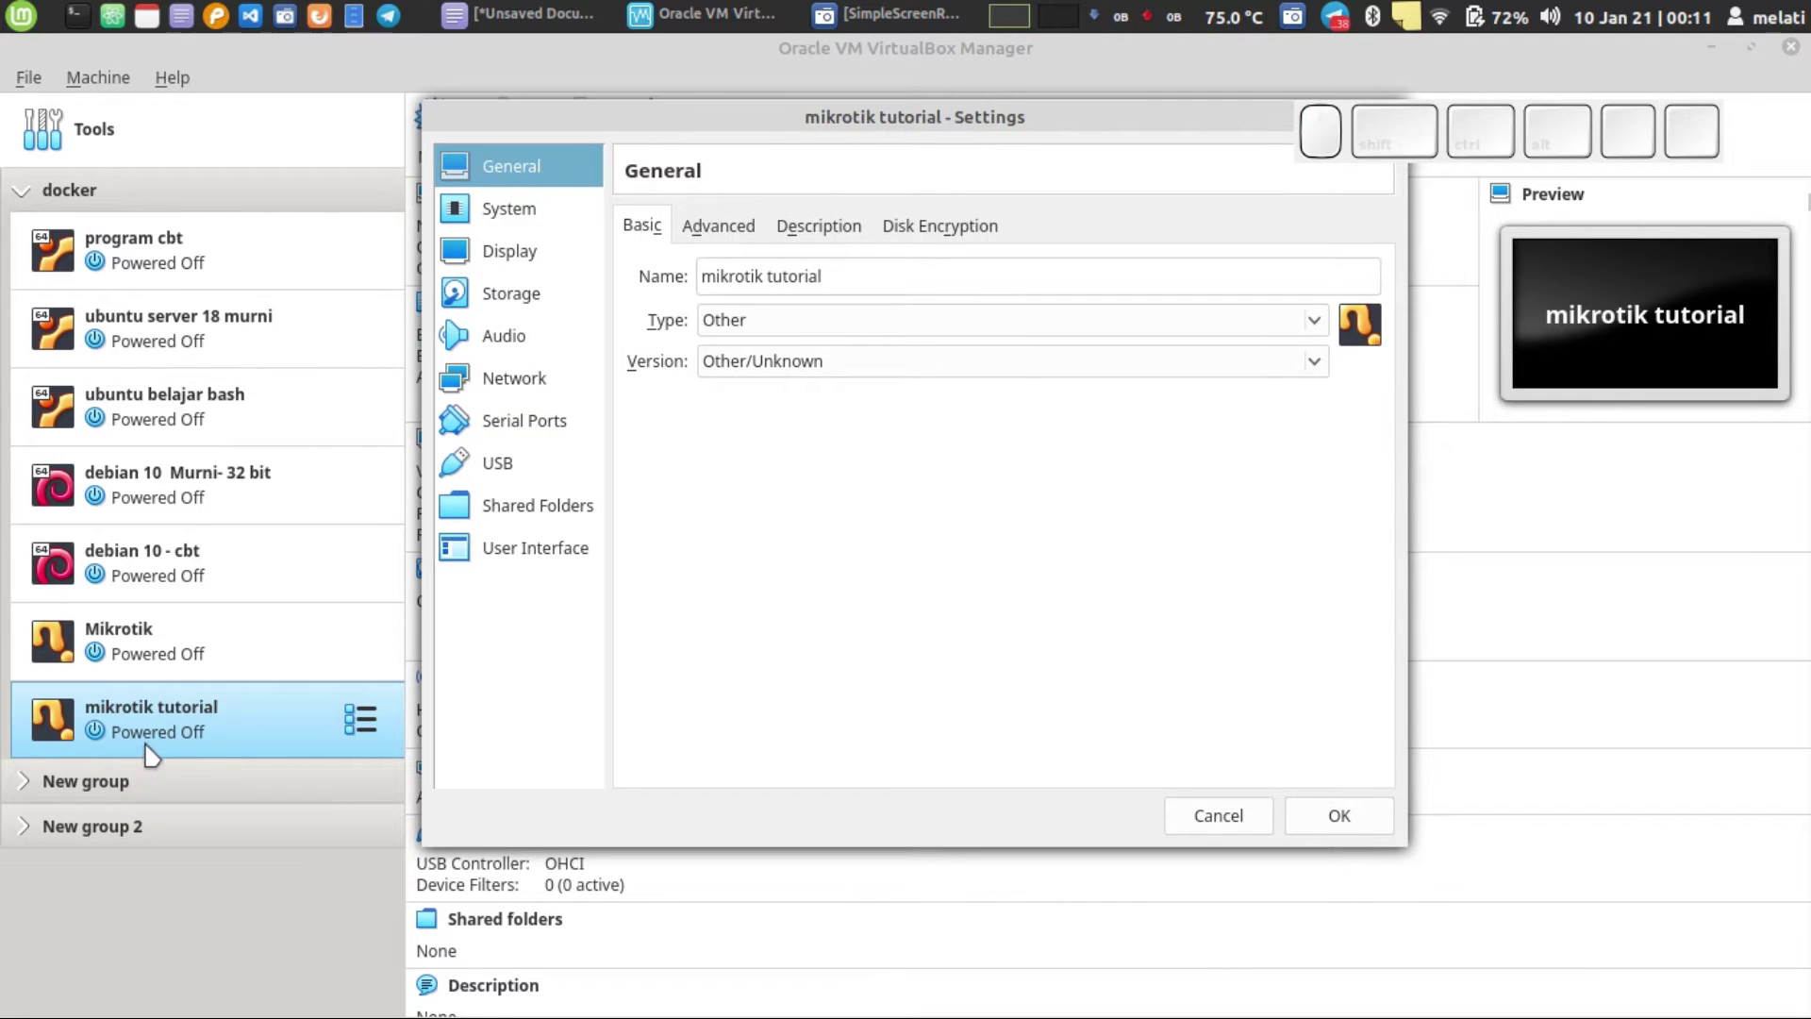
drag(740, 122, 646, 119)
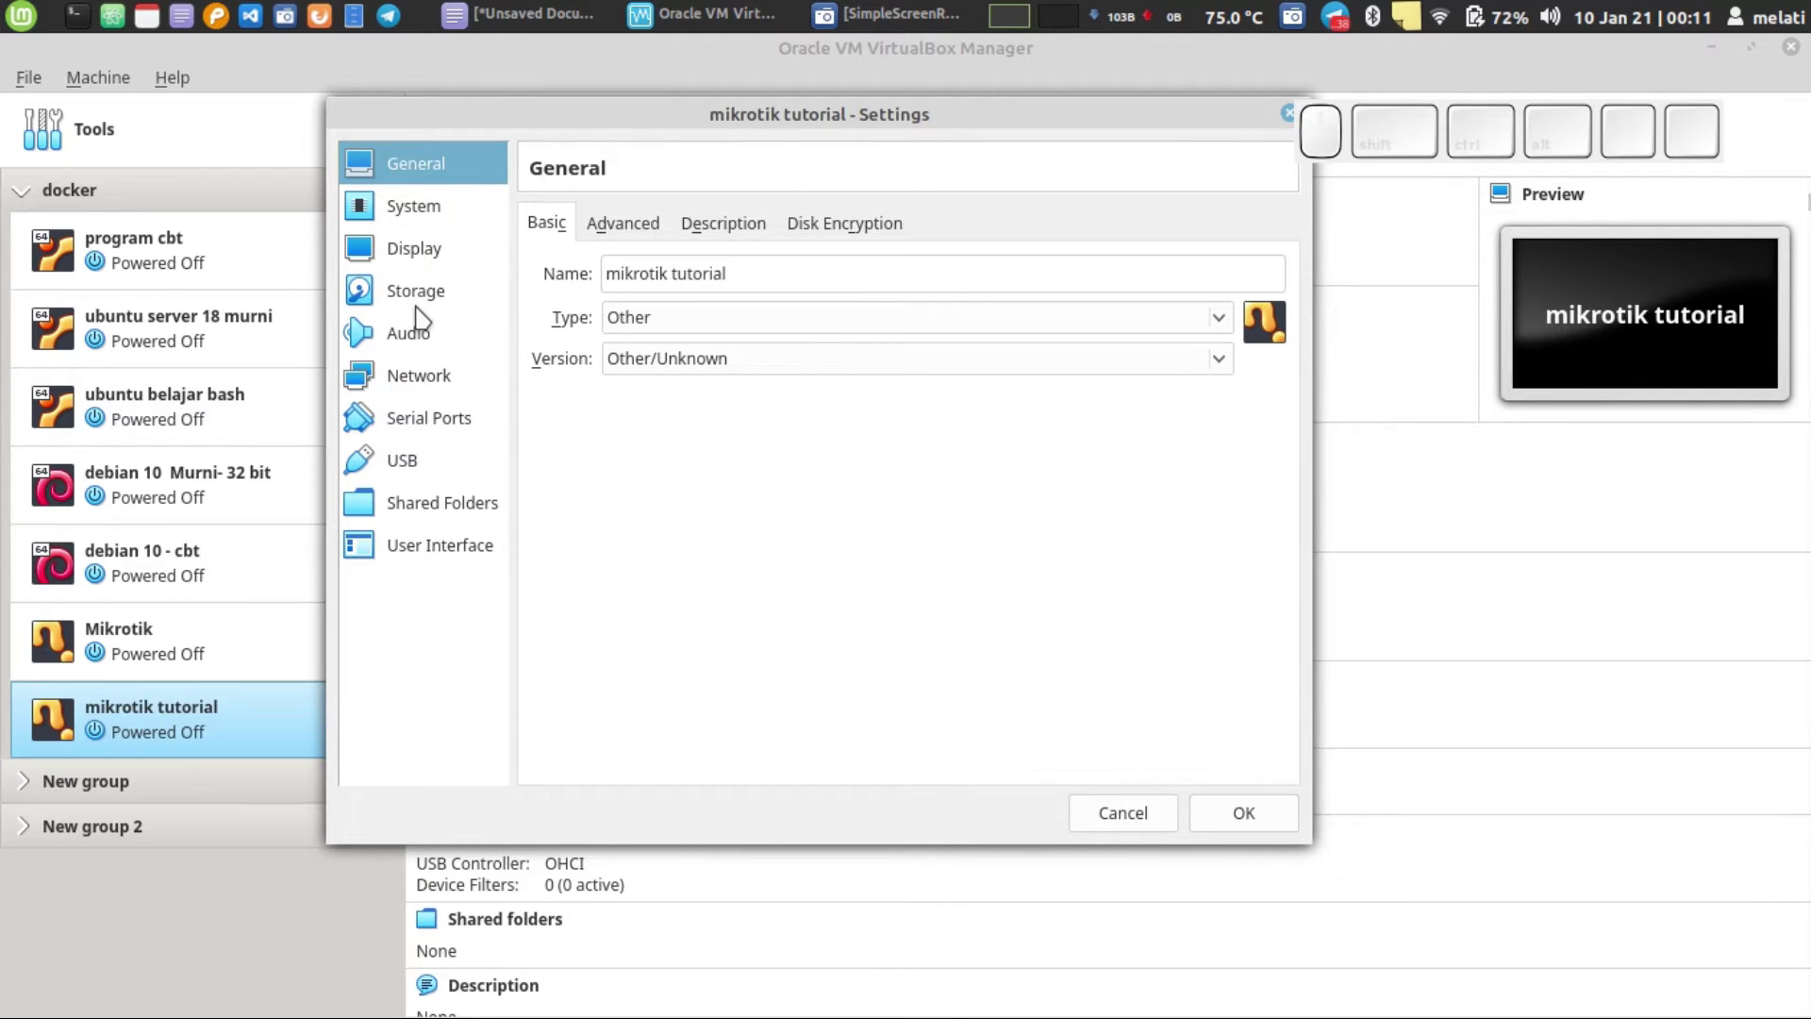
click(416, 304)
drag(650, 323, 1274, 251)
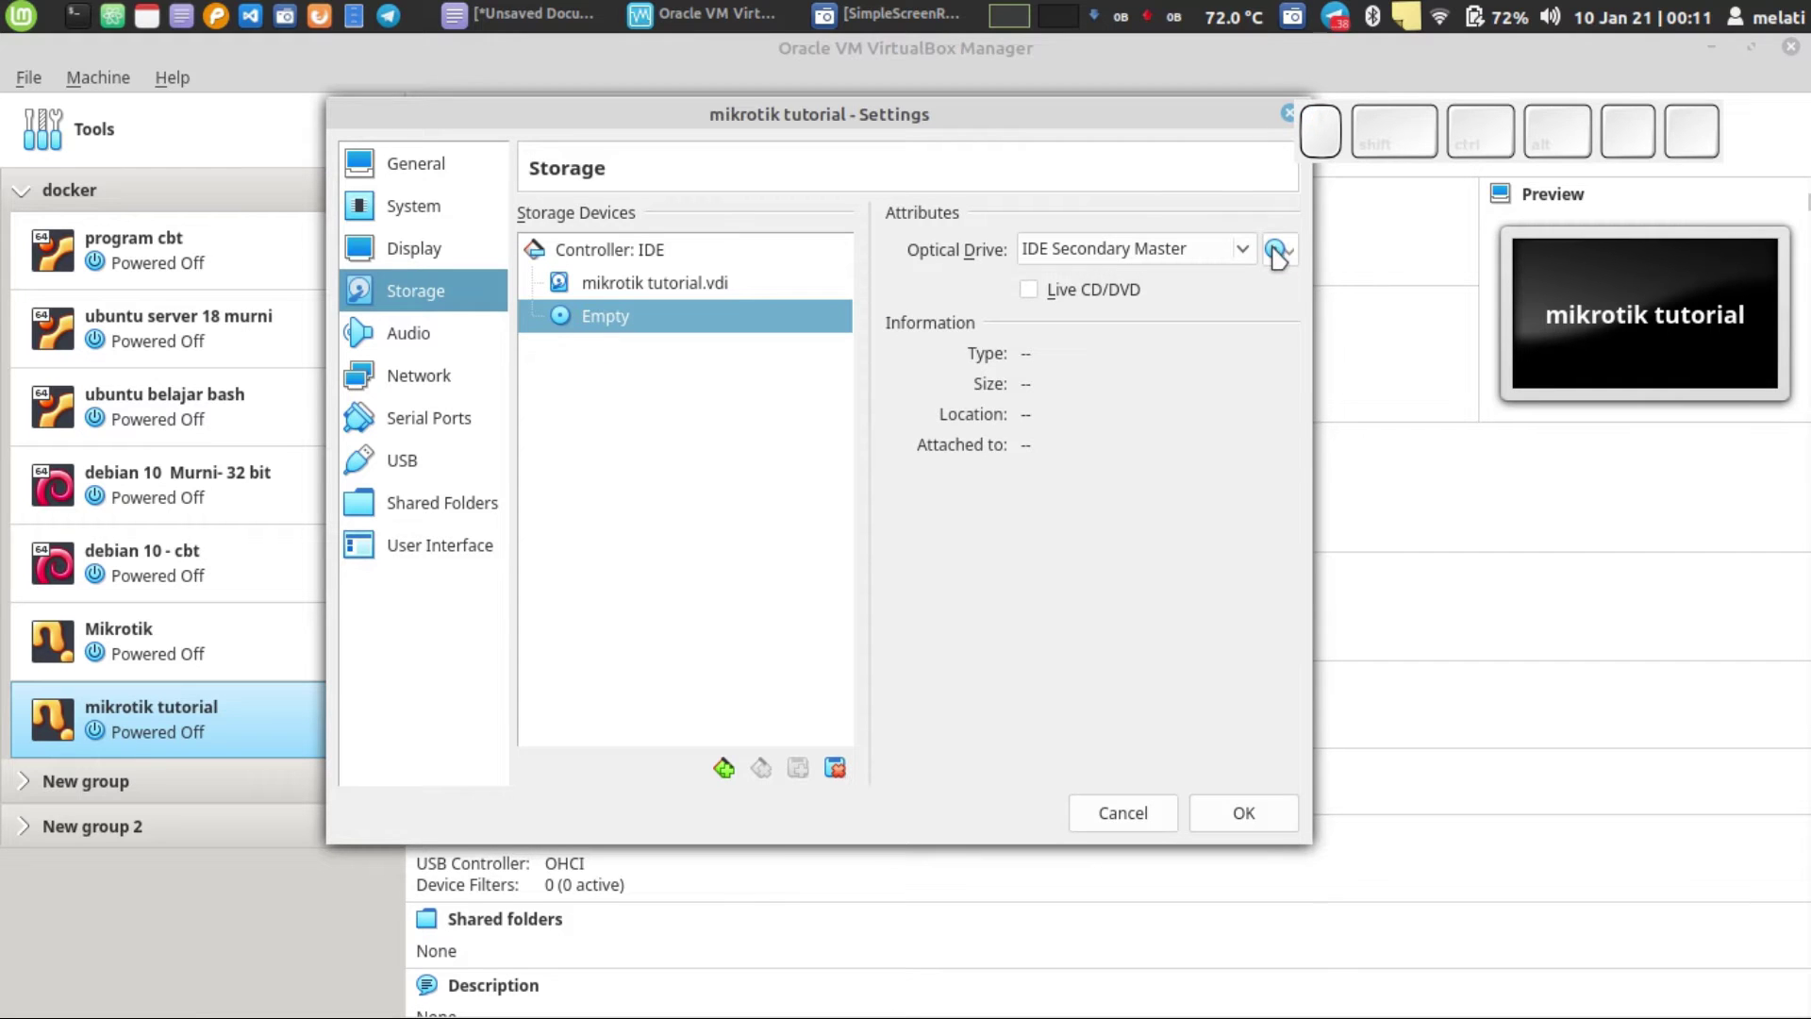
click(1277, 253)
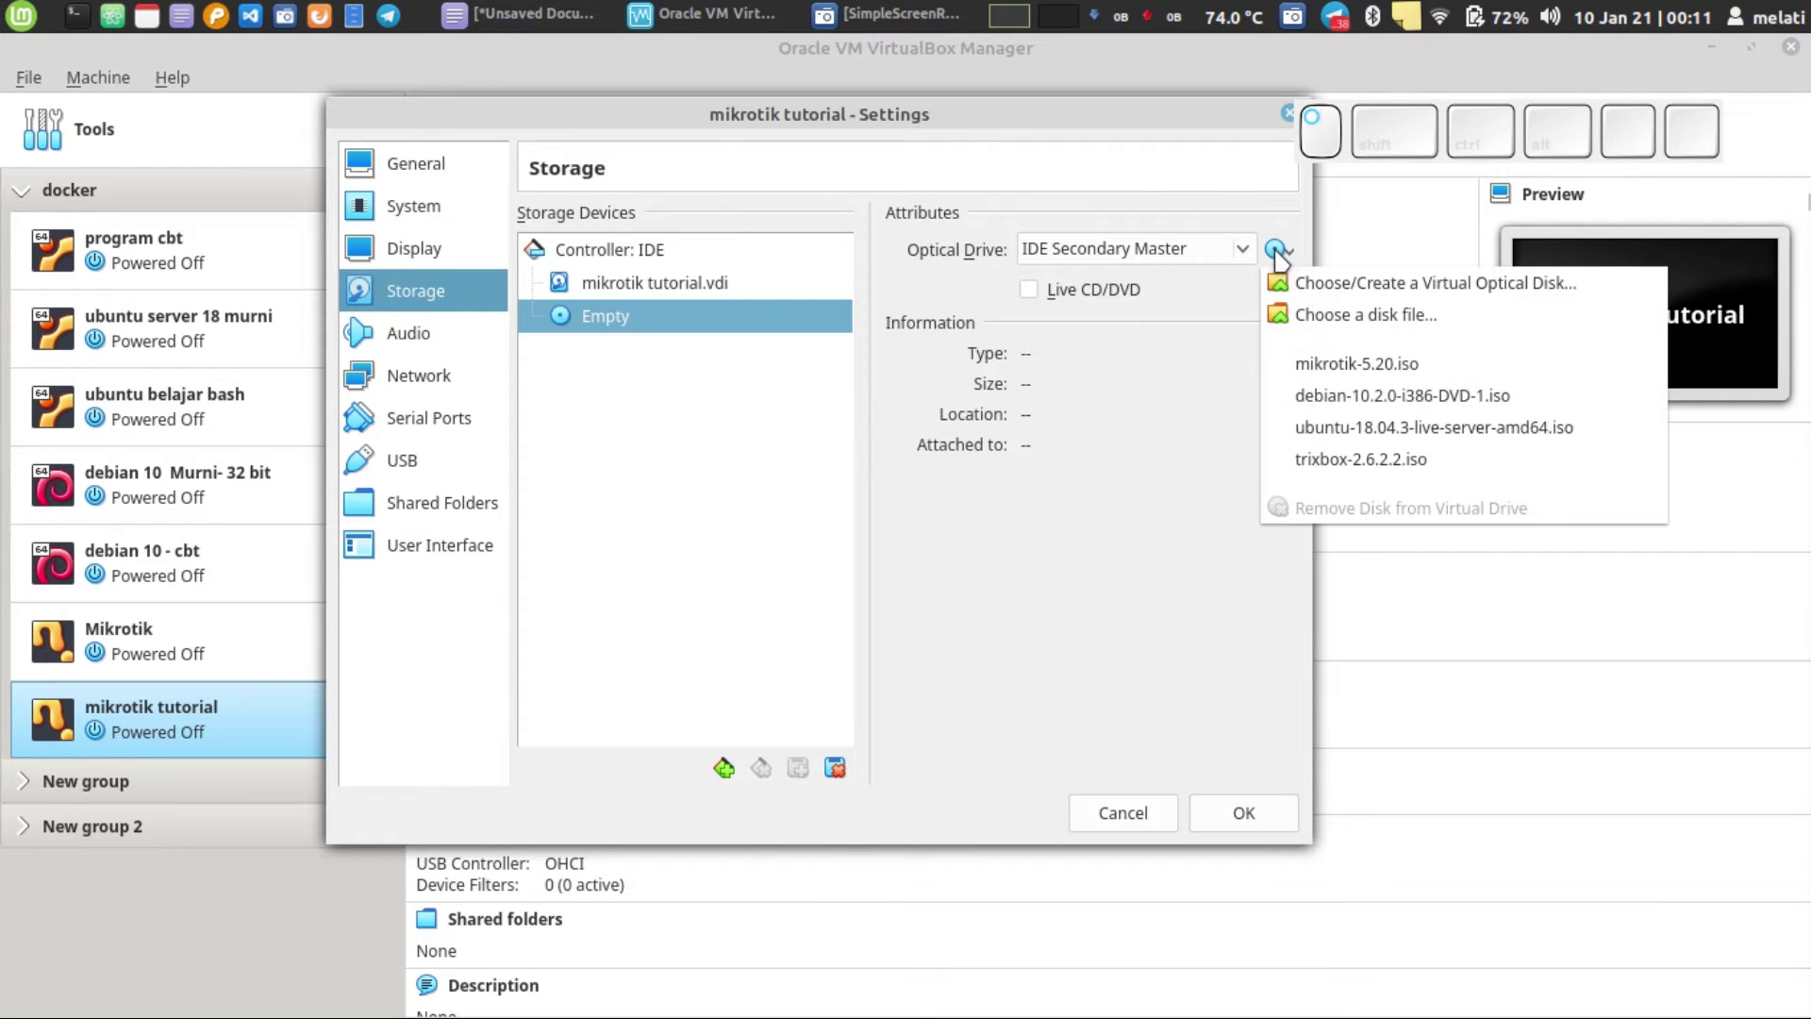
click(1330, 320)
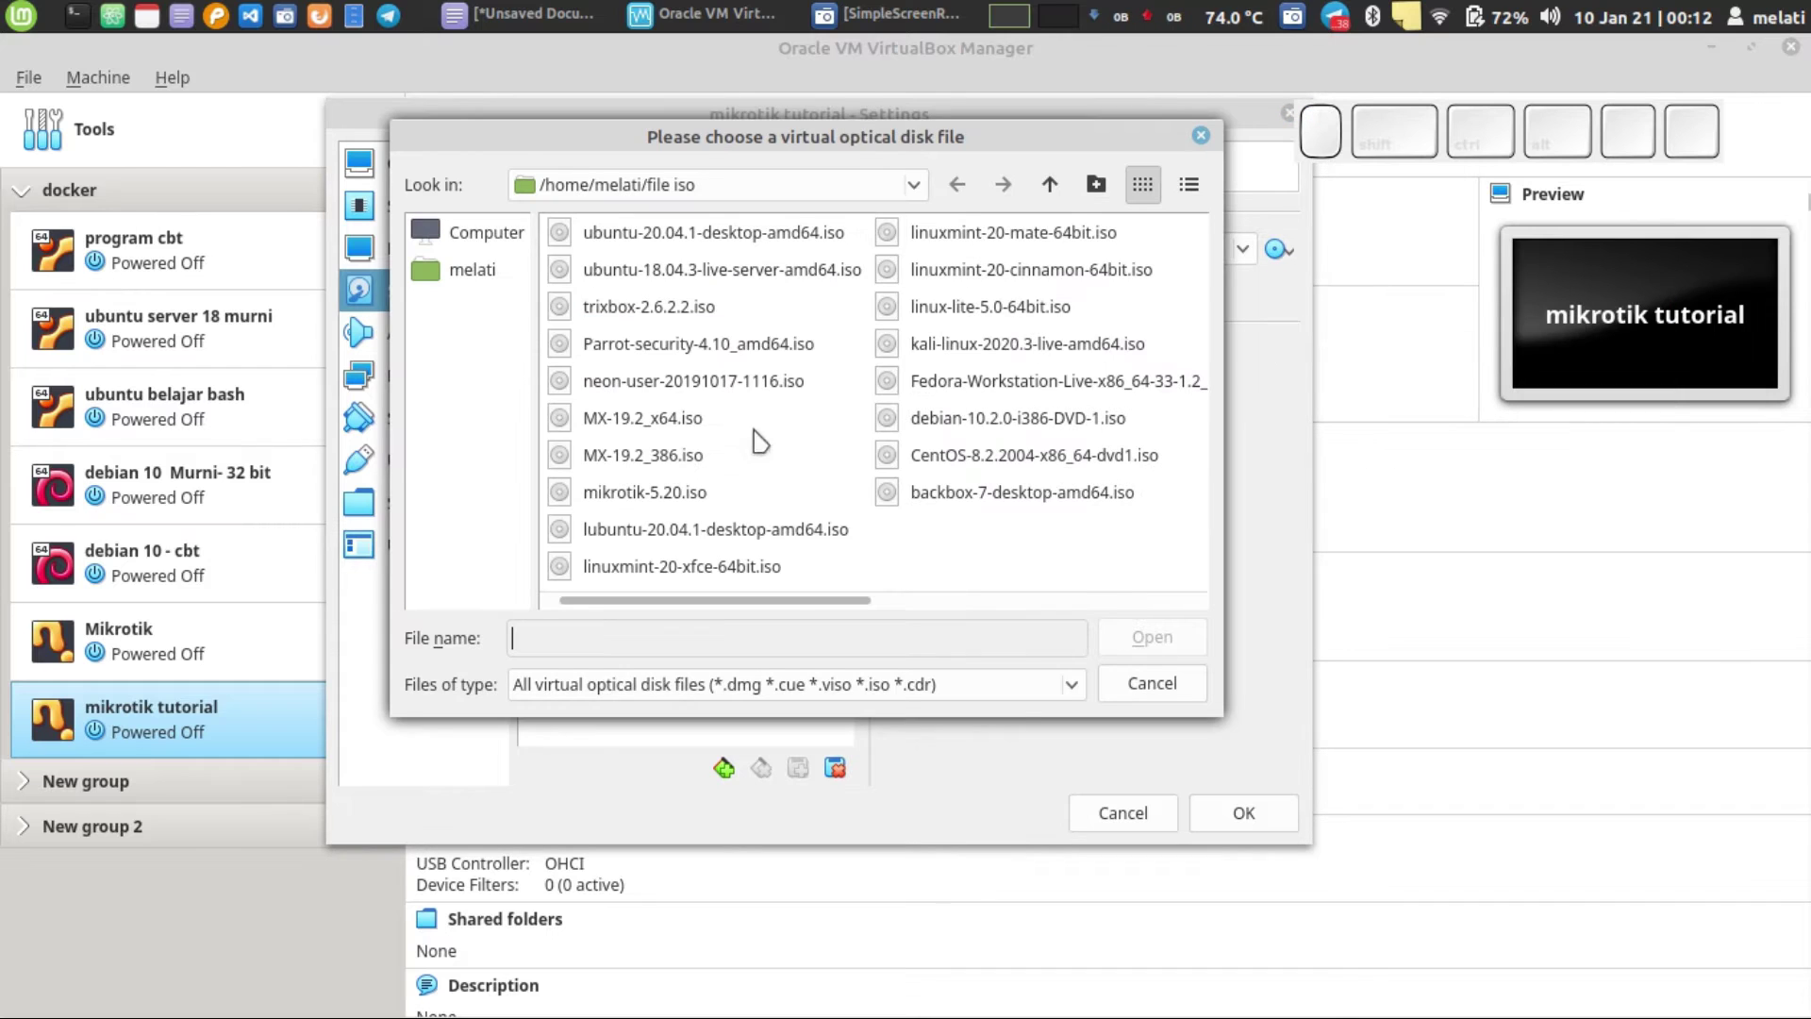
drag(776, 600, 561, 628)
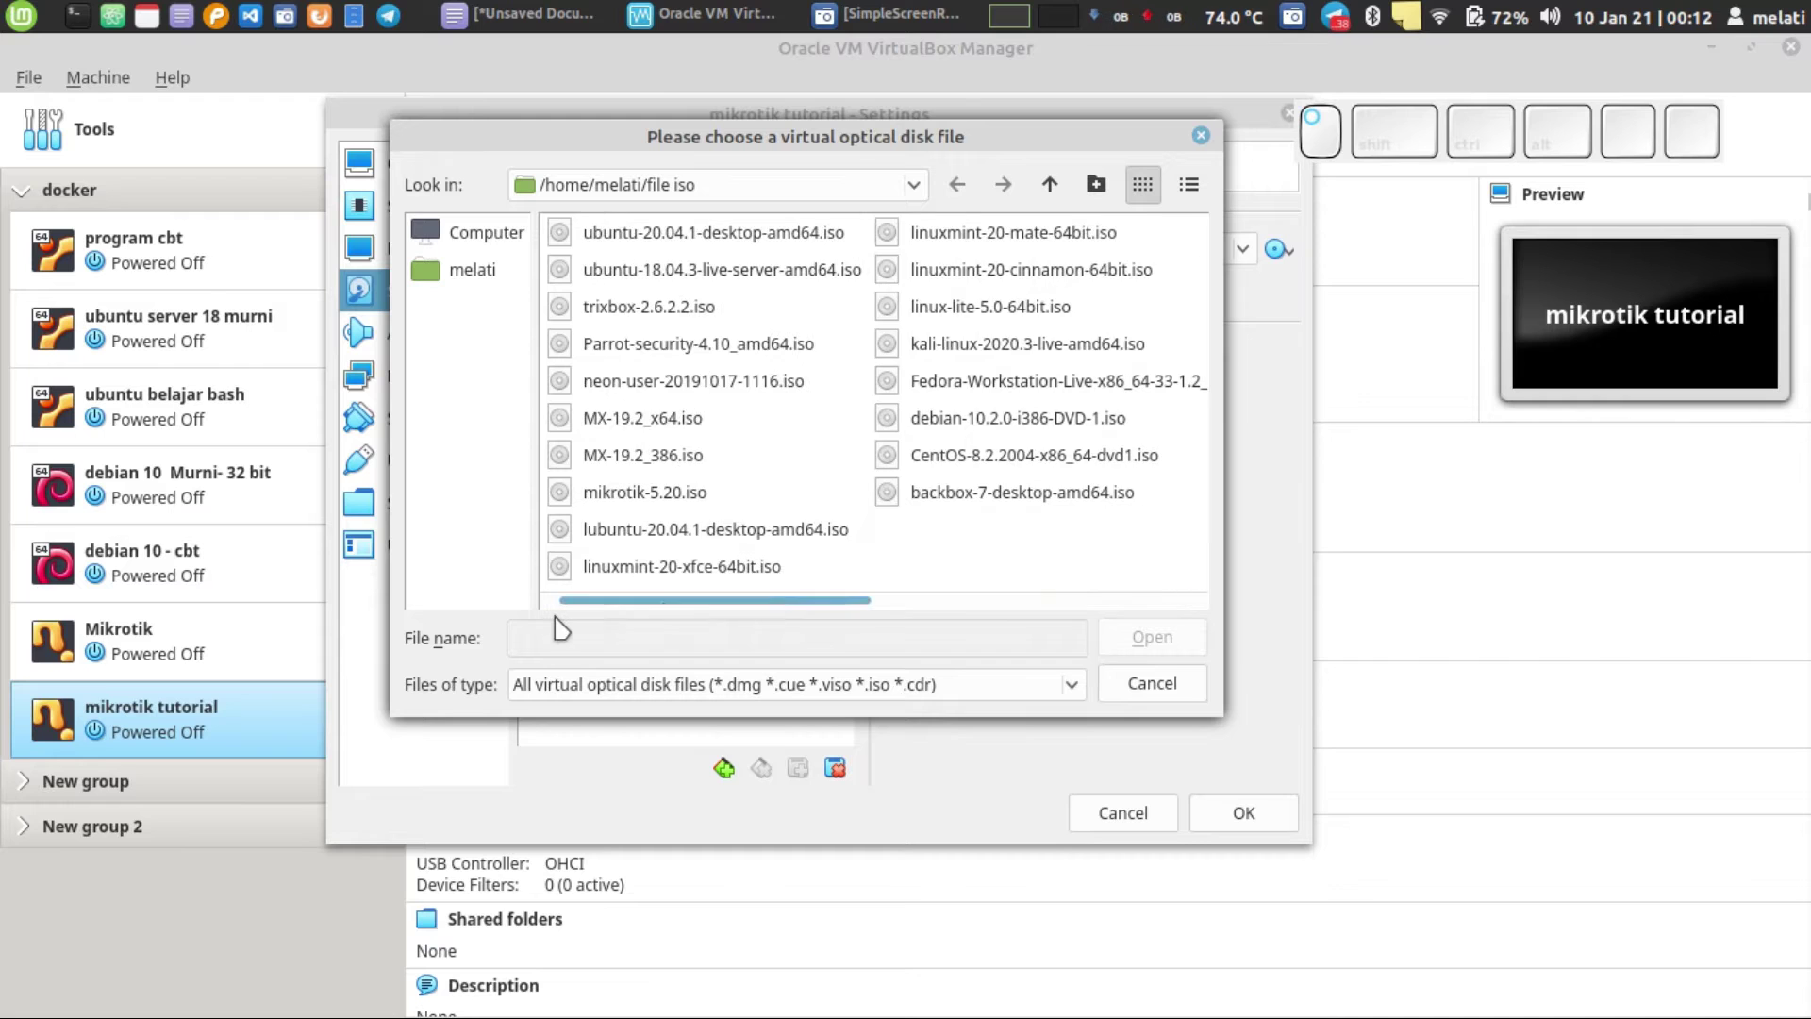
click(656, 498)
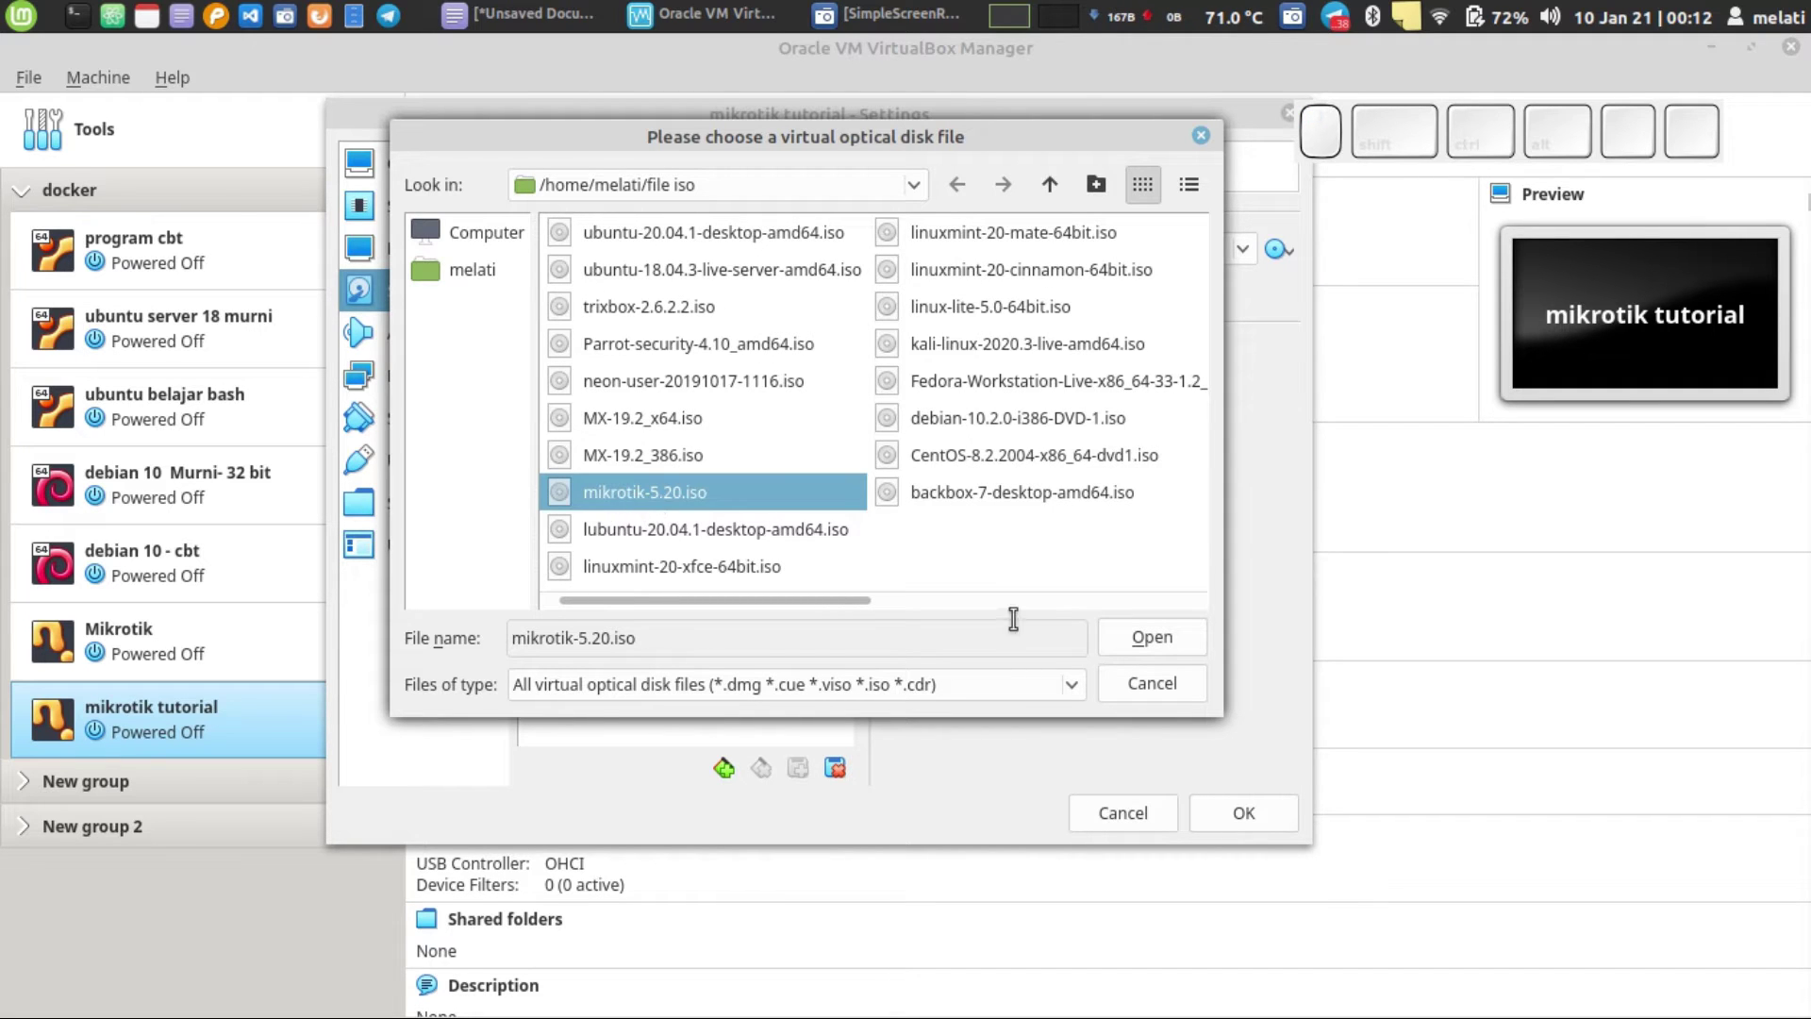
click(1146, 637)
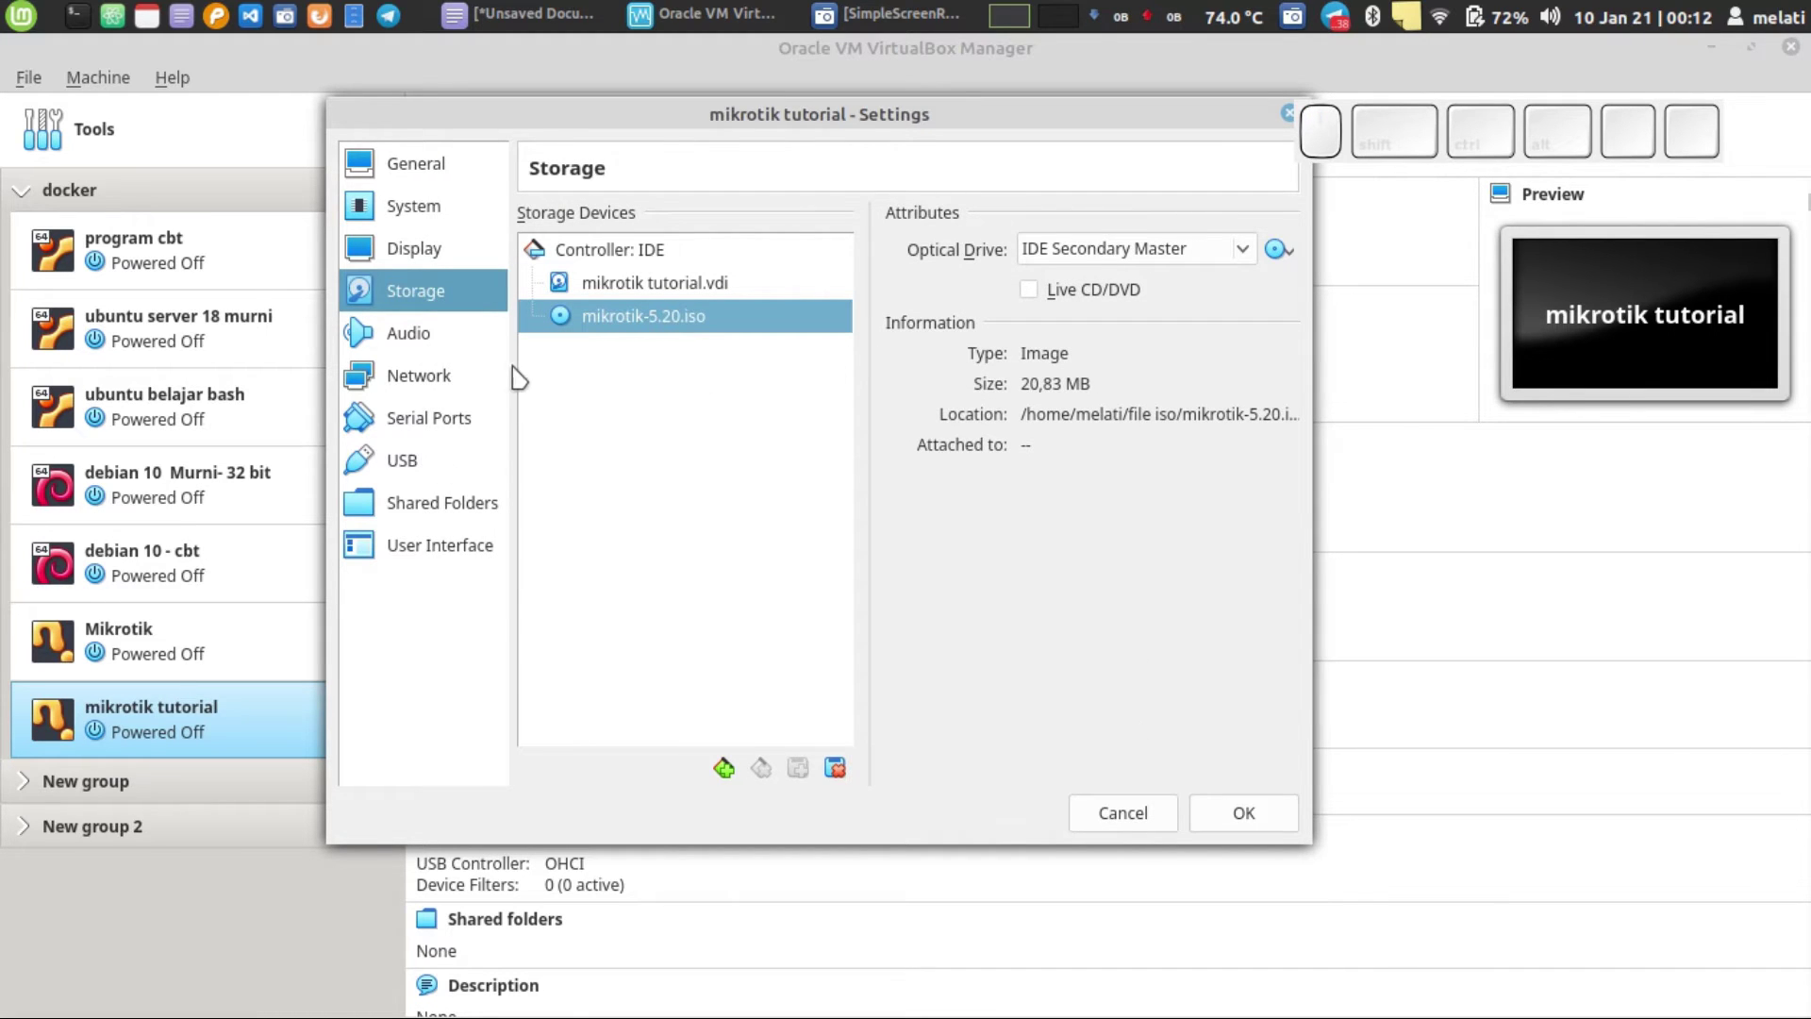
- Enable Network Adapter 2 as a Host-only Adapter on vboxnet0 and save the settings
click(415, 378)
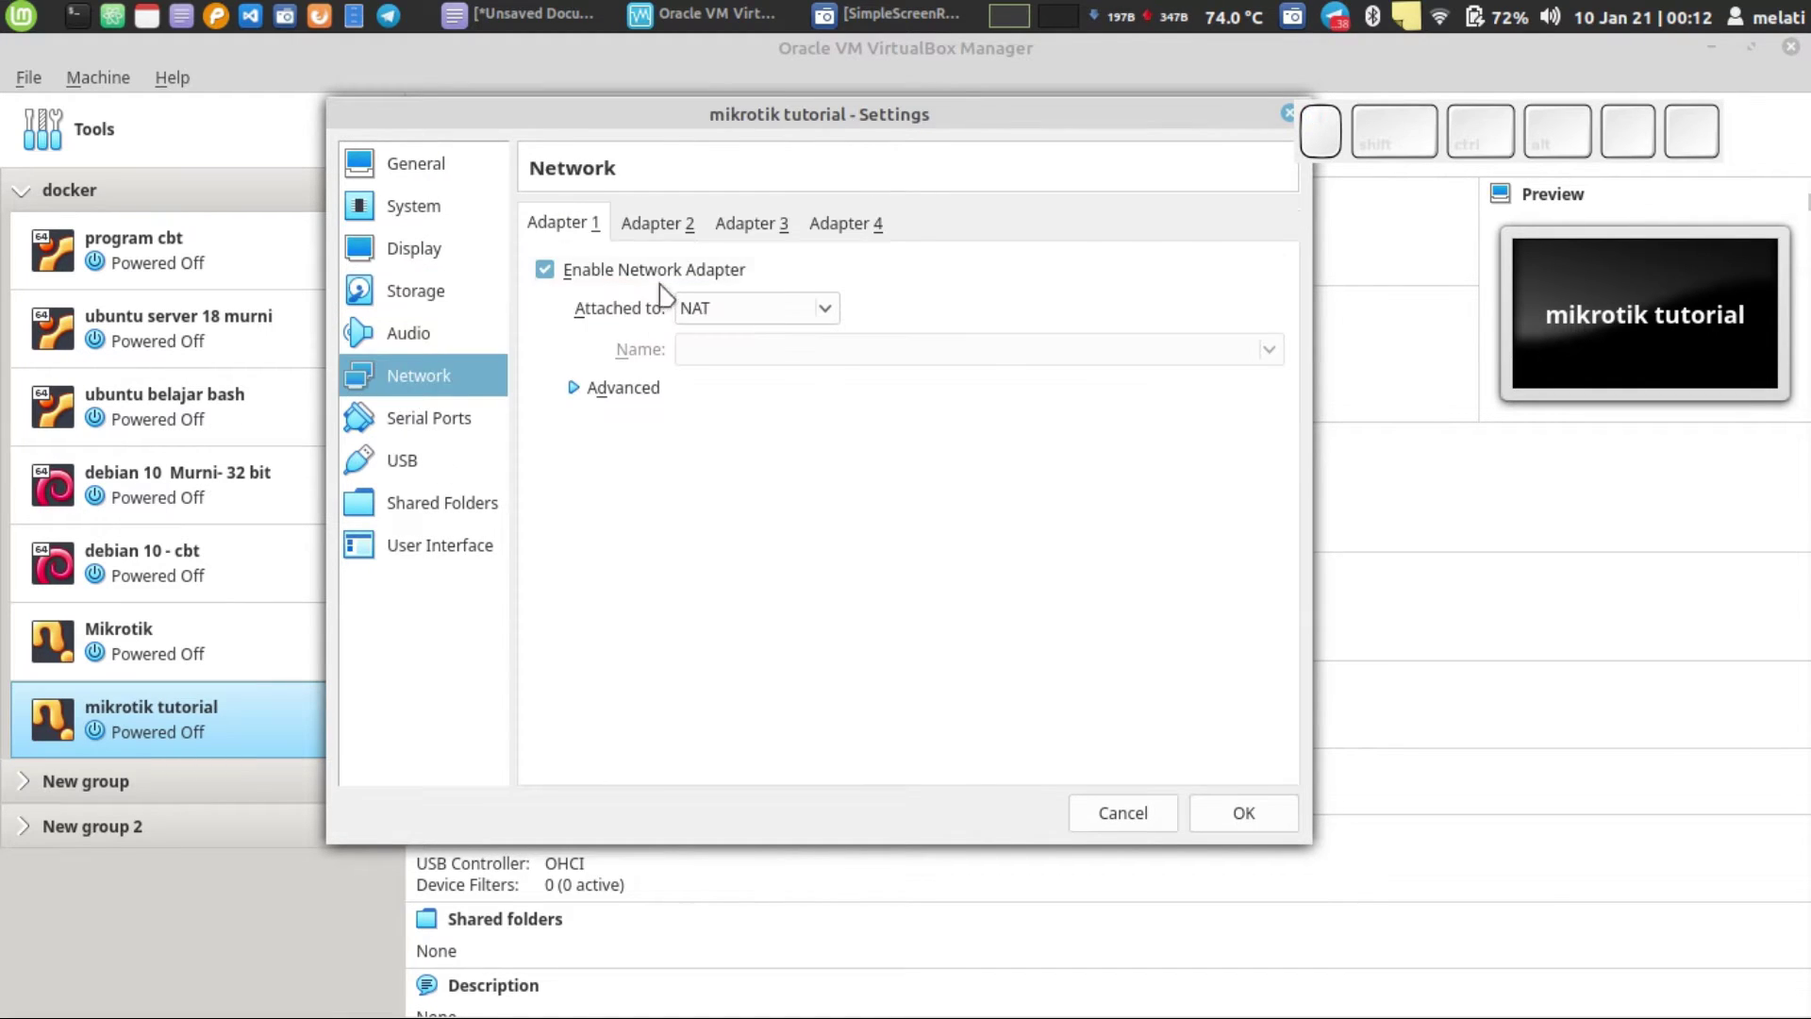
click(648, 242)
click(596, 270)
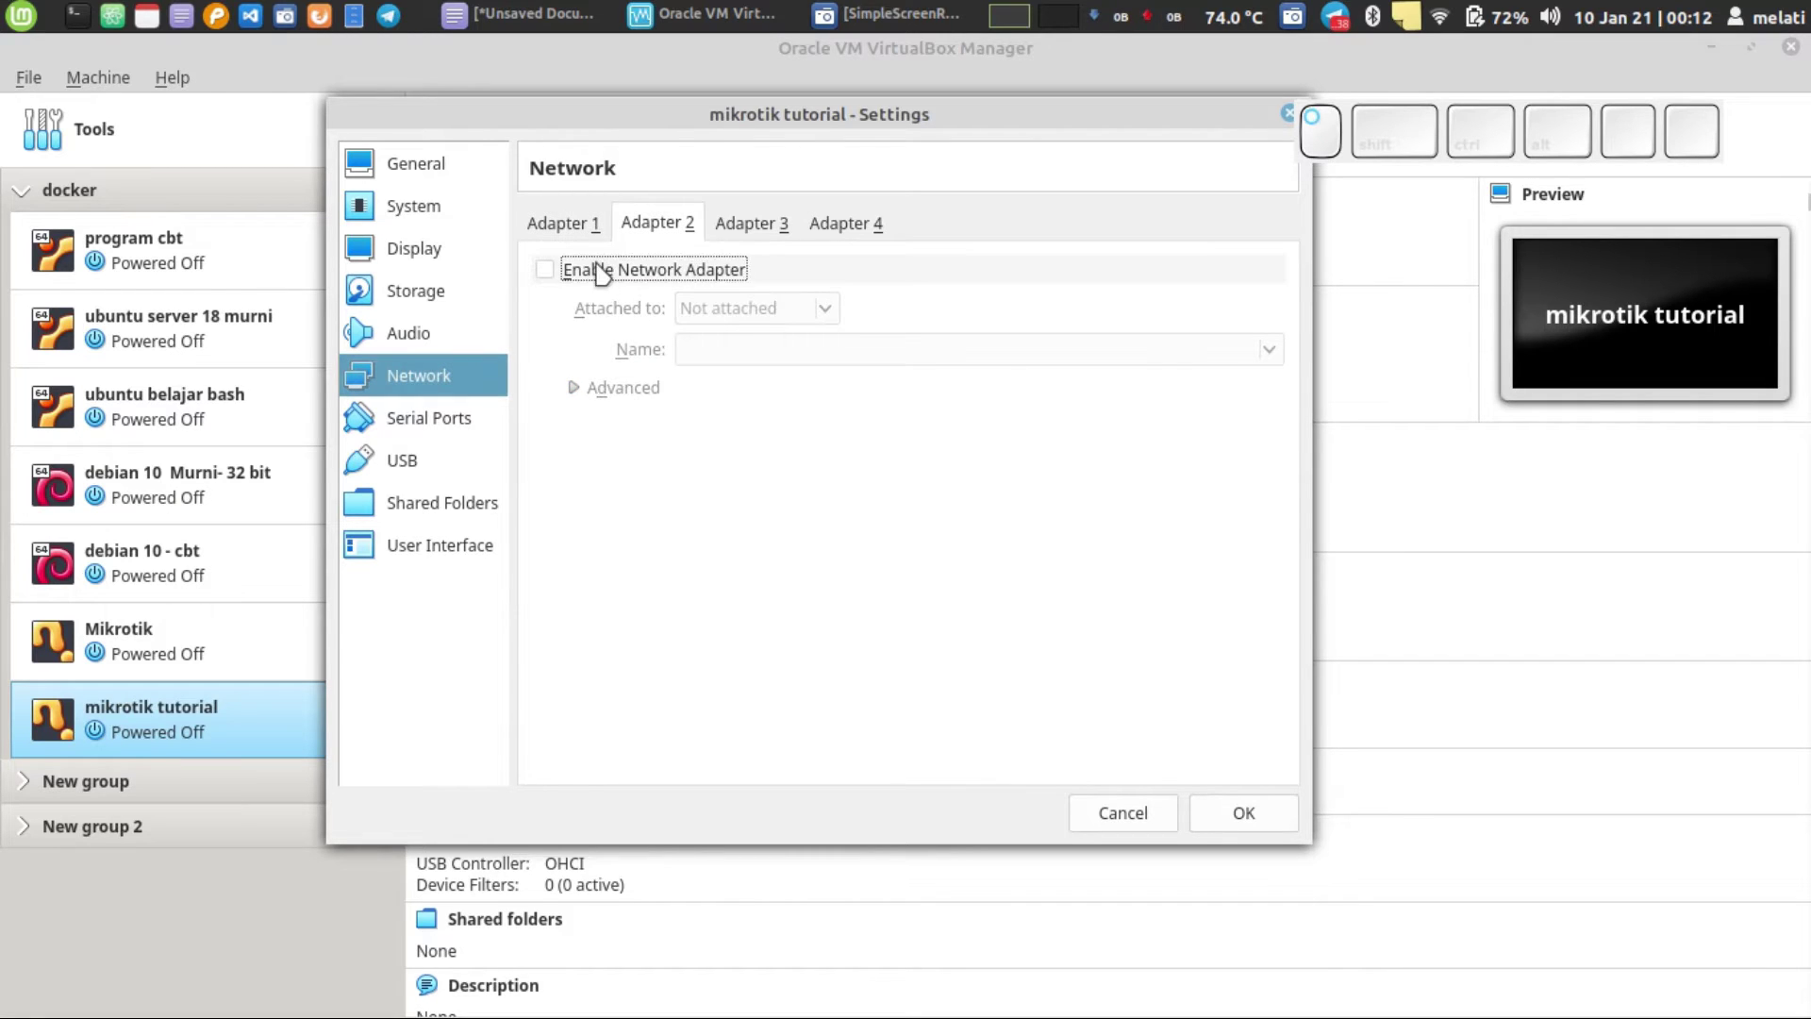
click(722, 313)
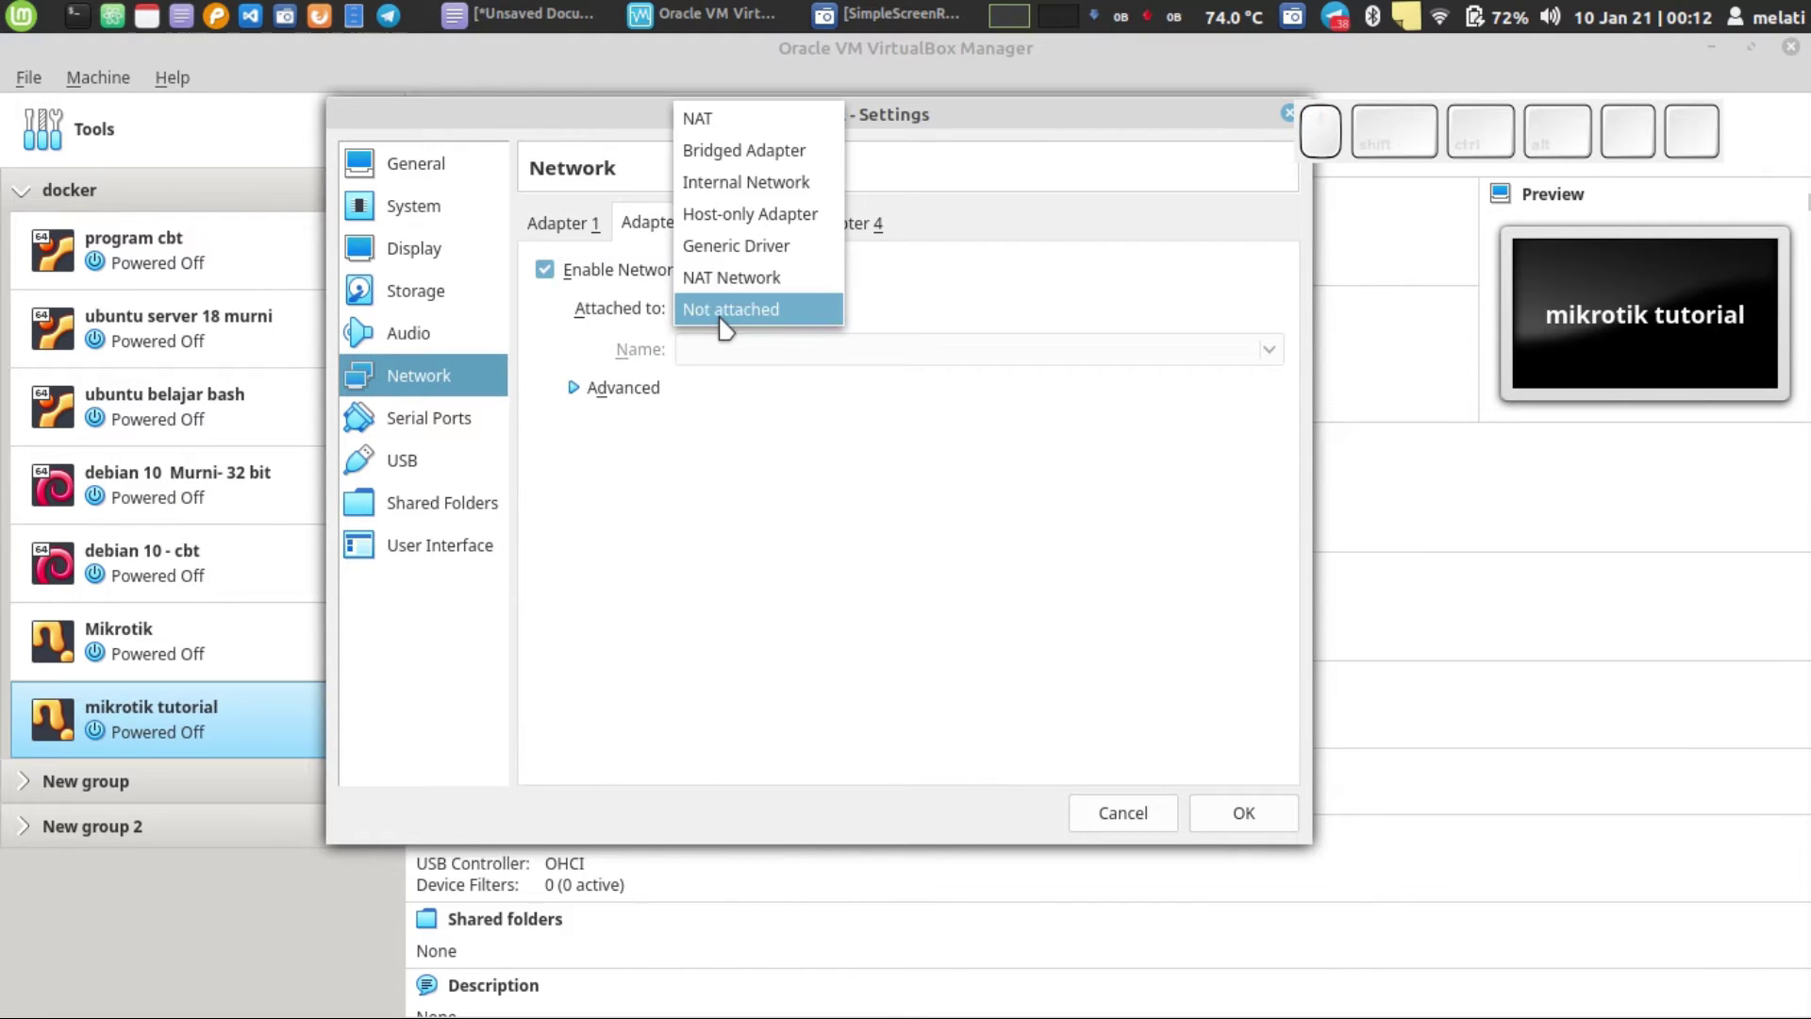
click(743, 219)
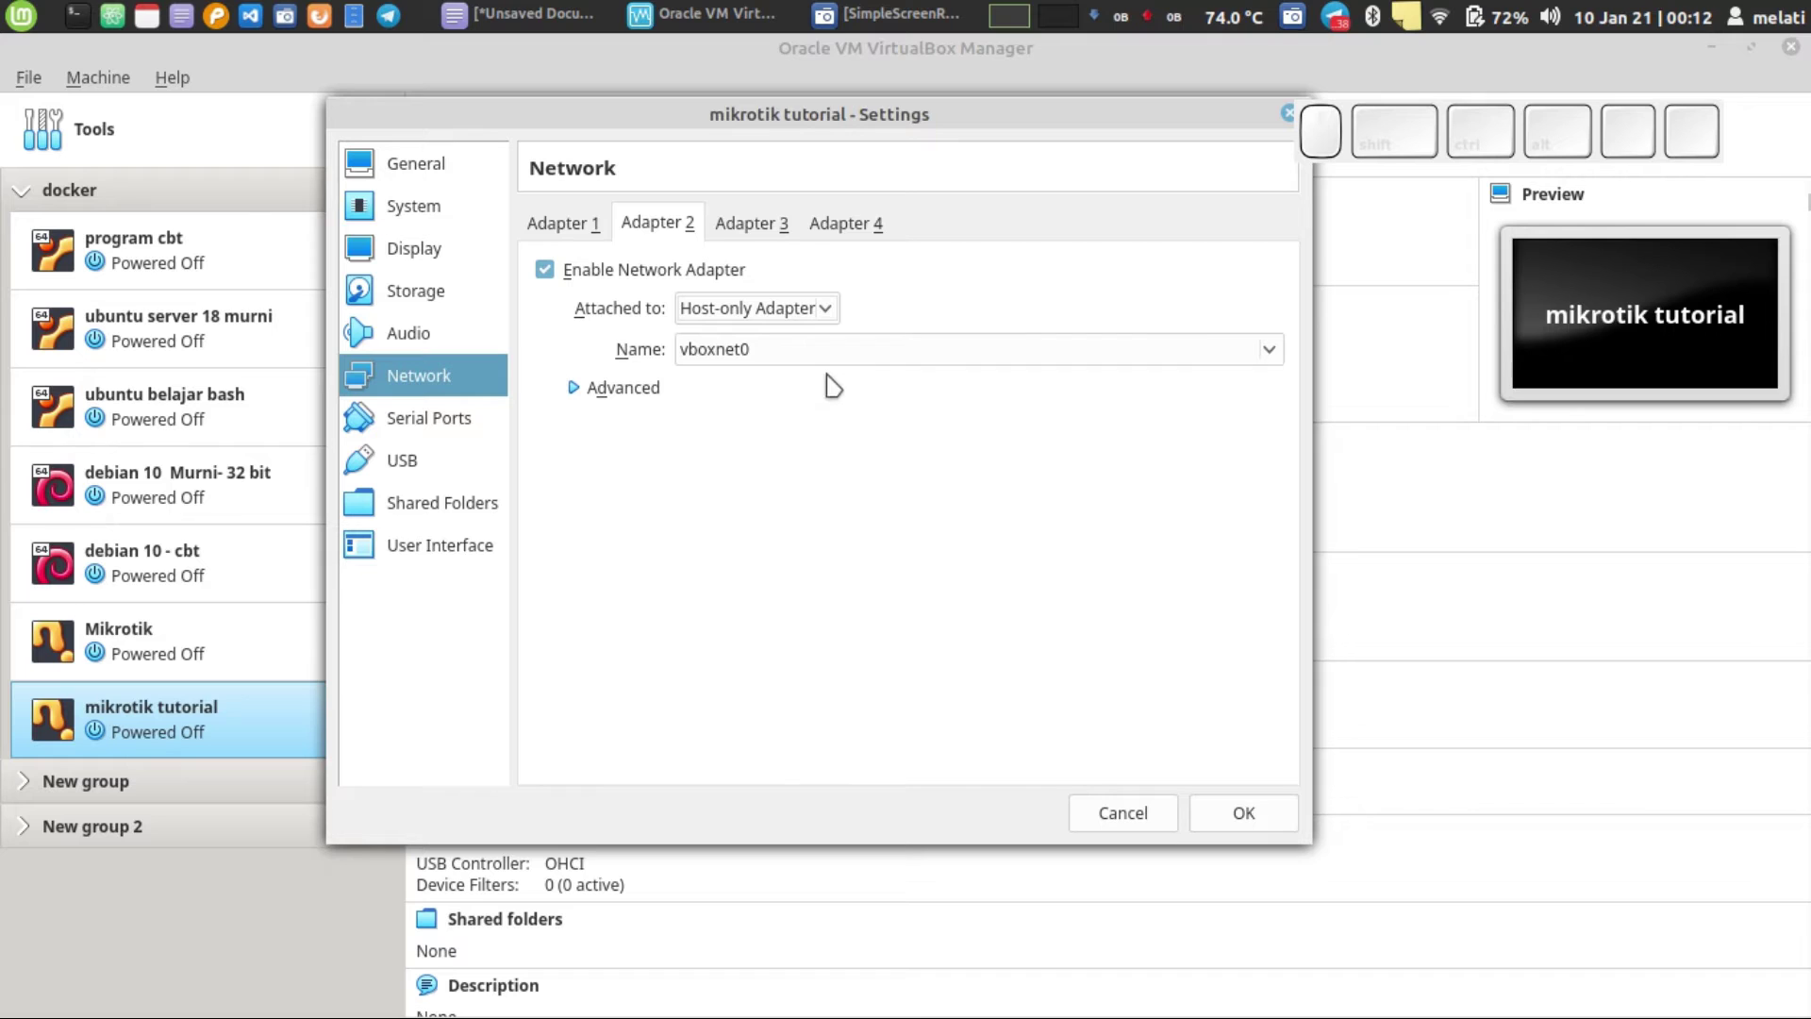
click(564, 226)
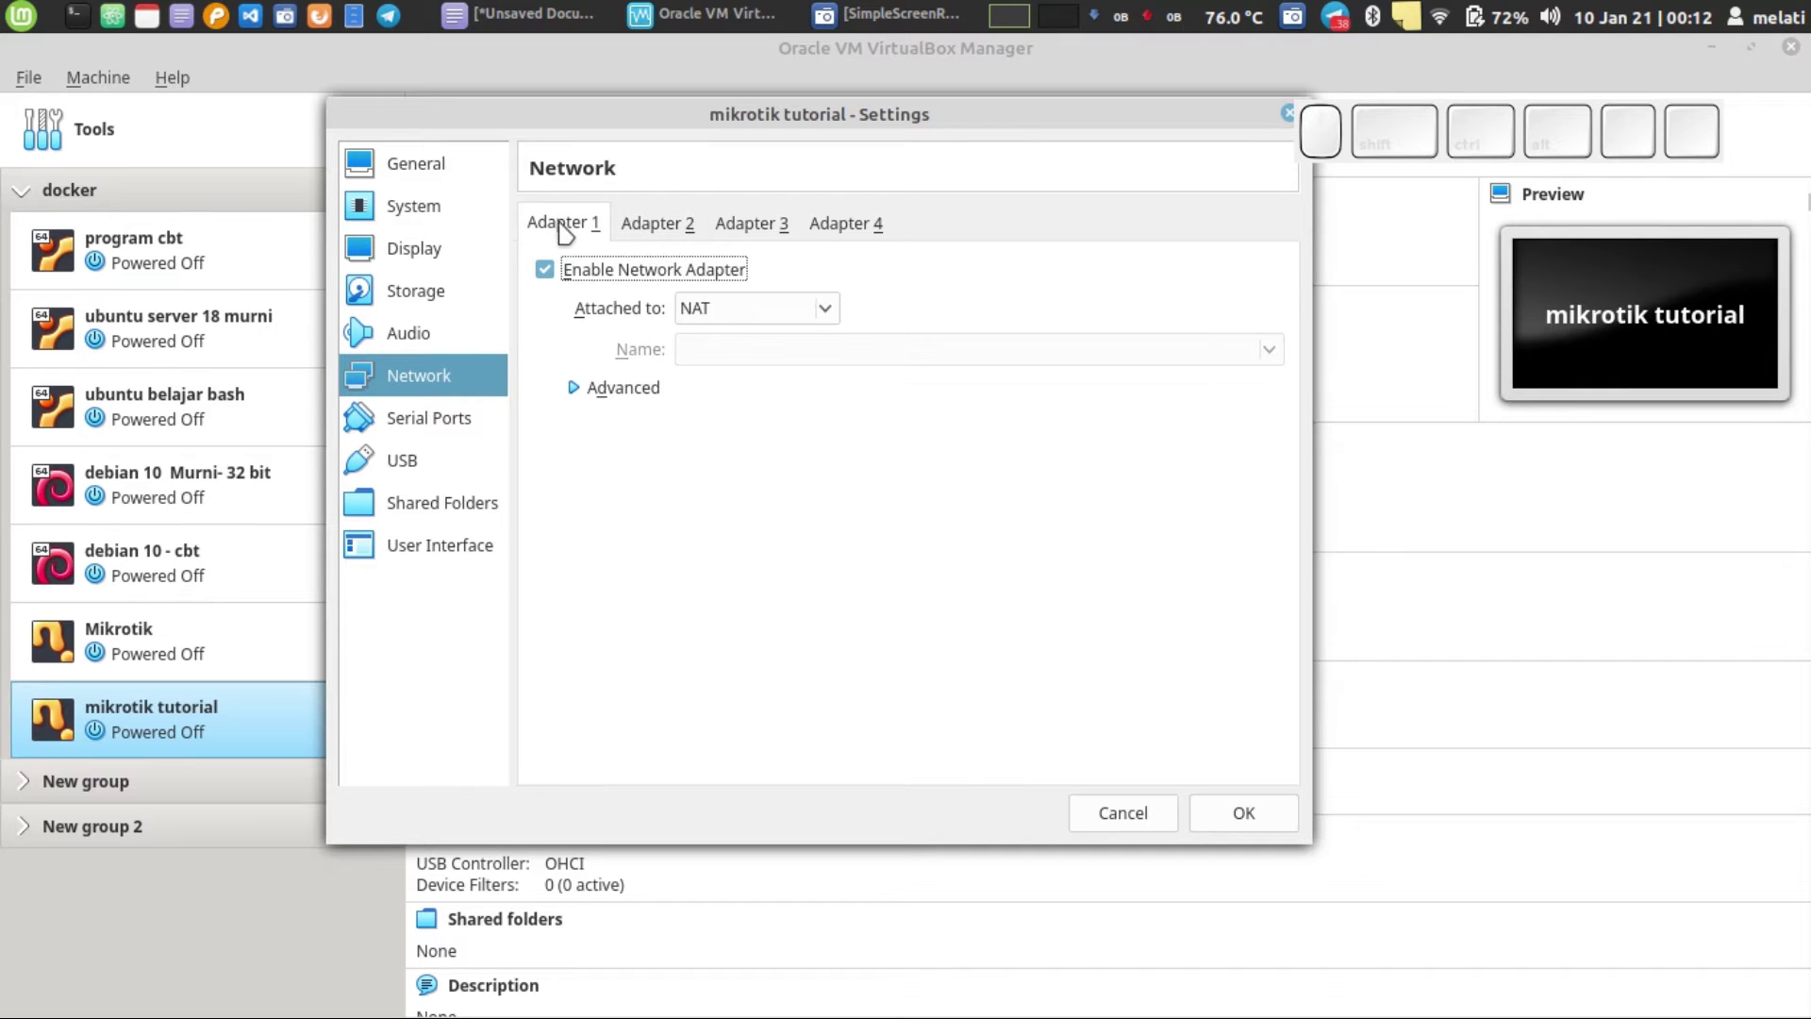
click(660, 236)
click(1247, 811)
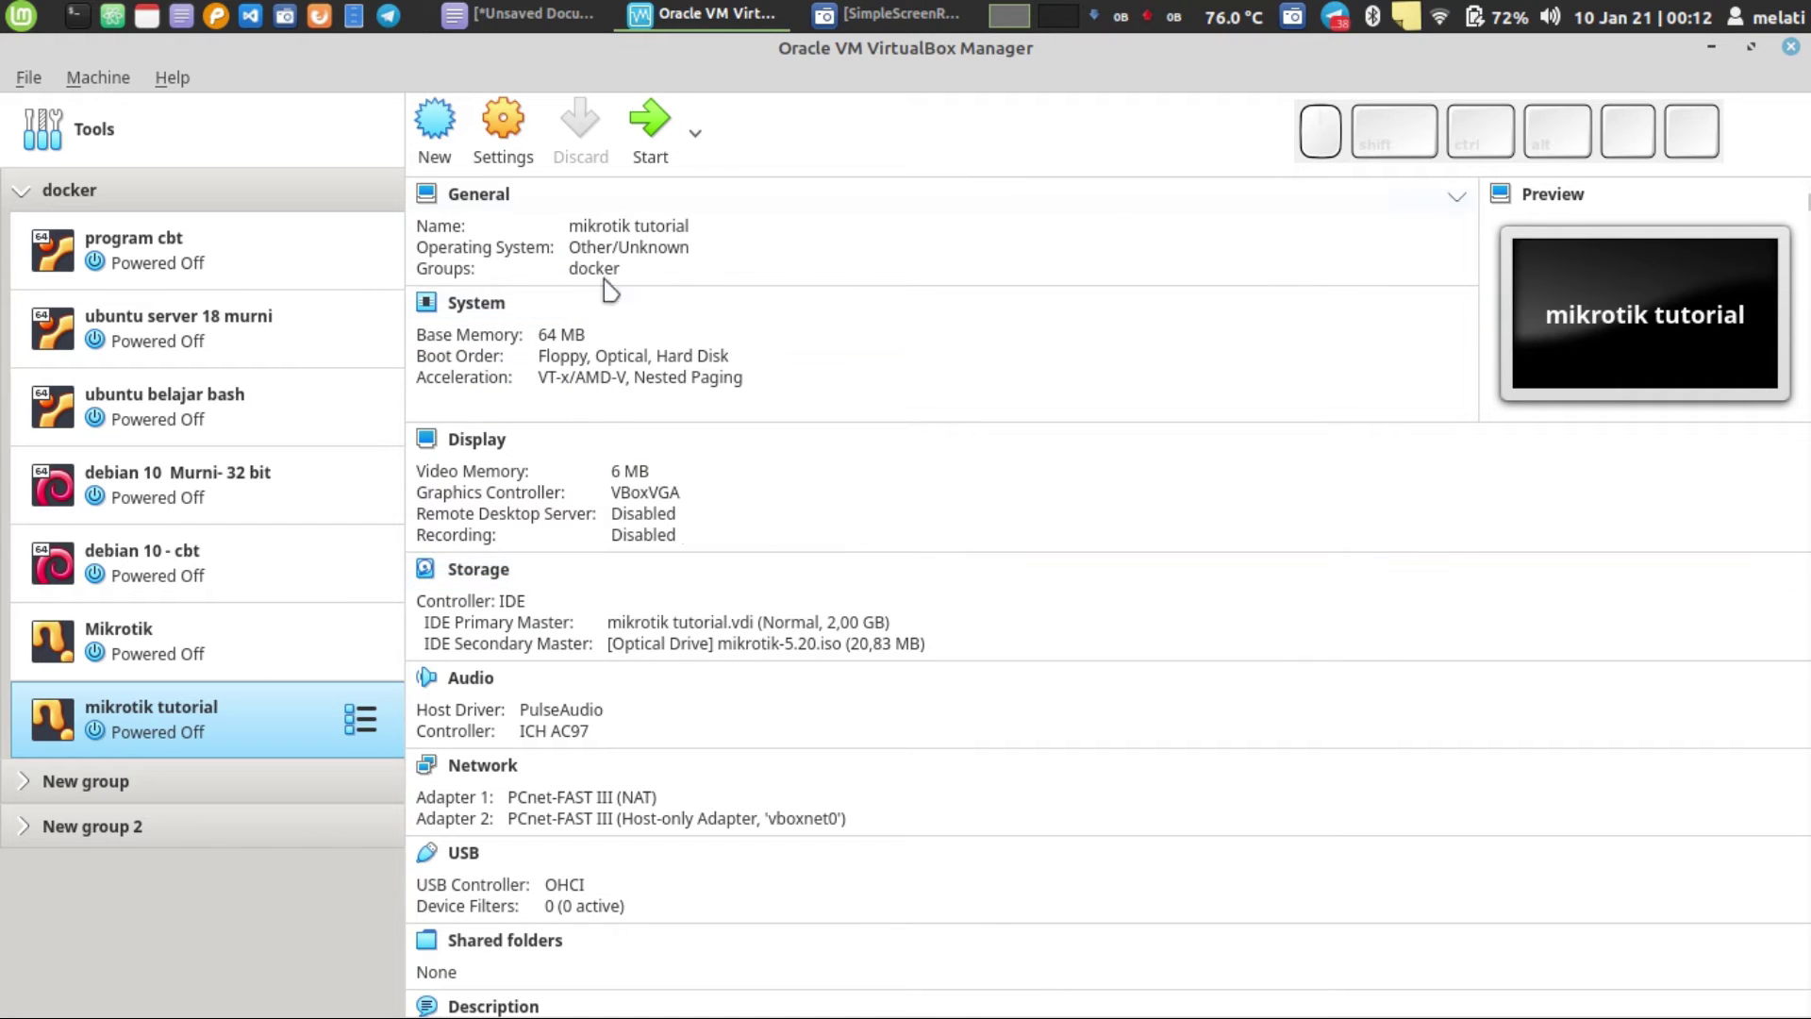
- Start the mikrotik tutorial VM, booting from mikrotik-5.20.iso
click(653, 147)
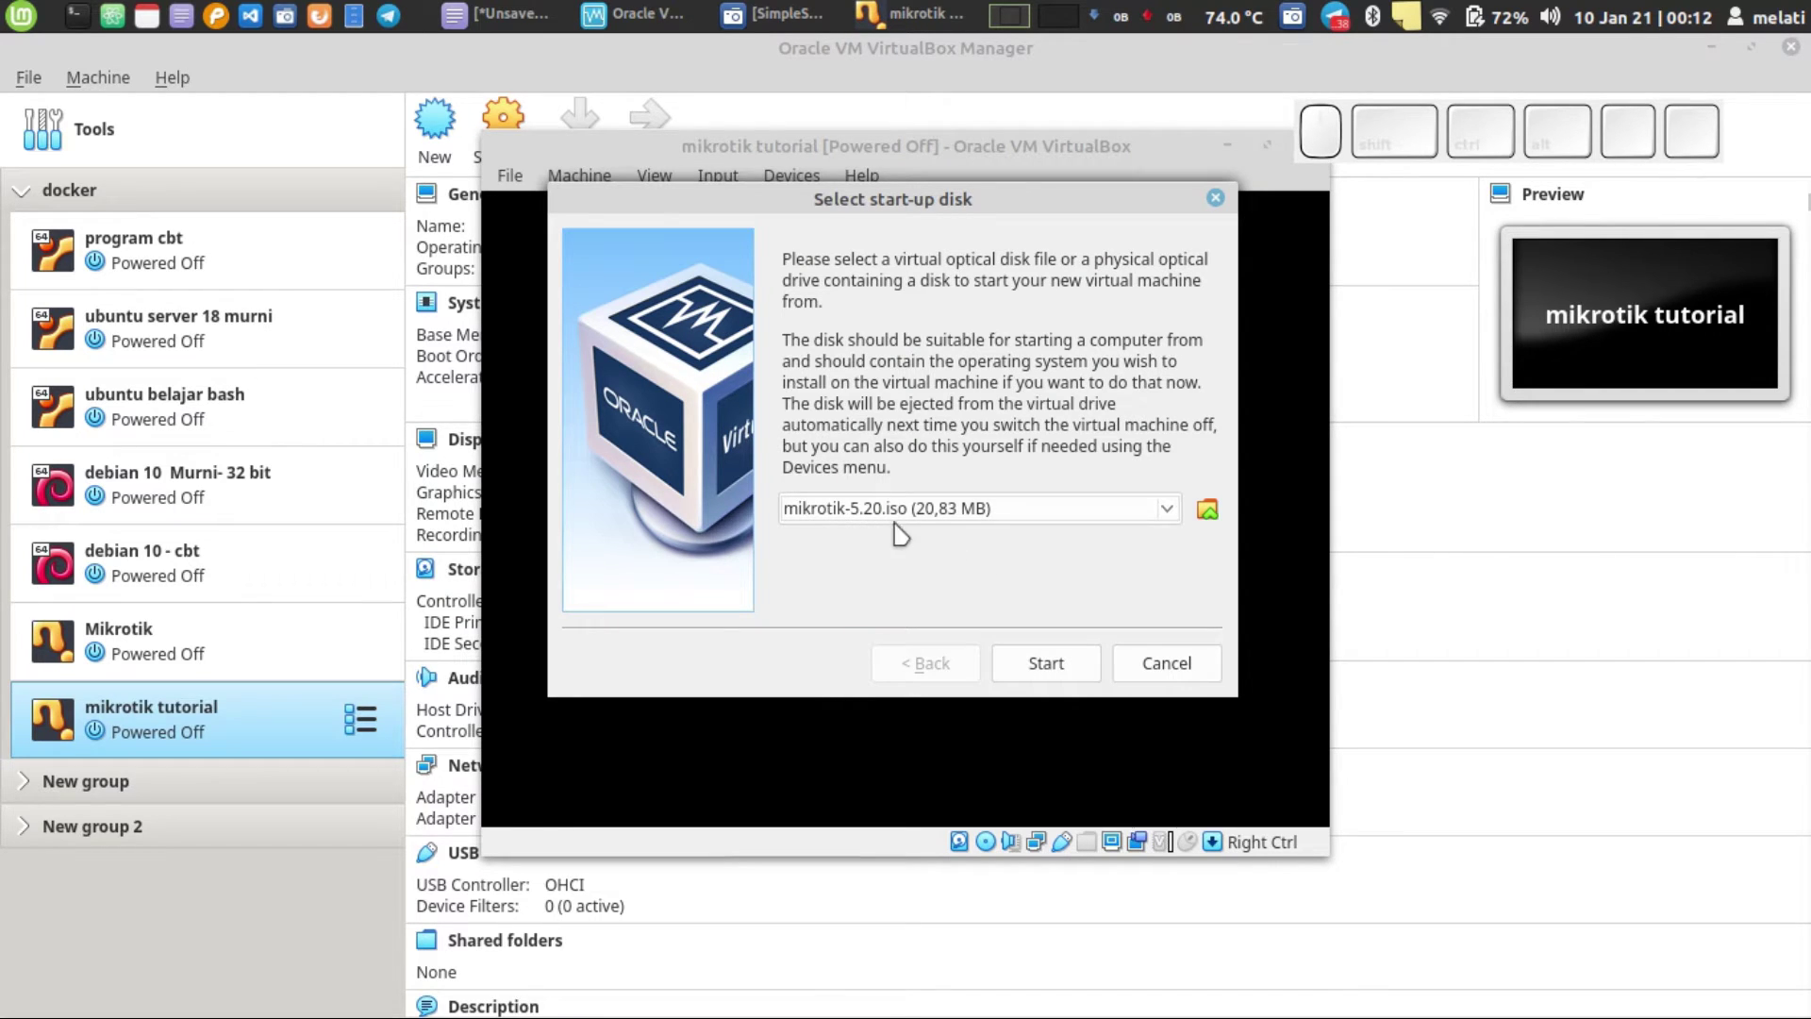
click(1021, 661)
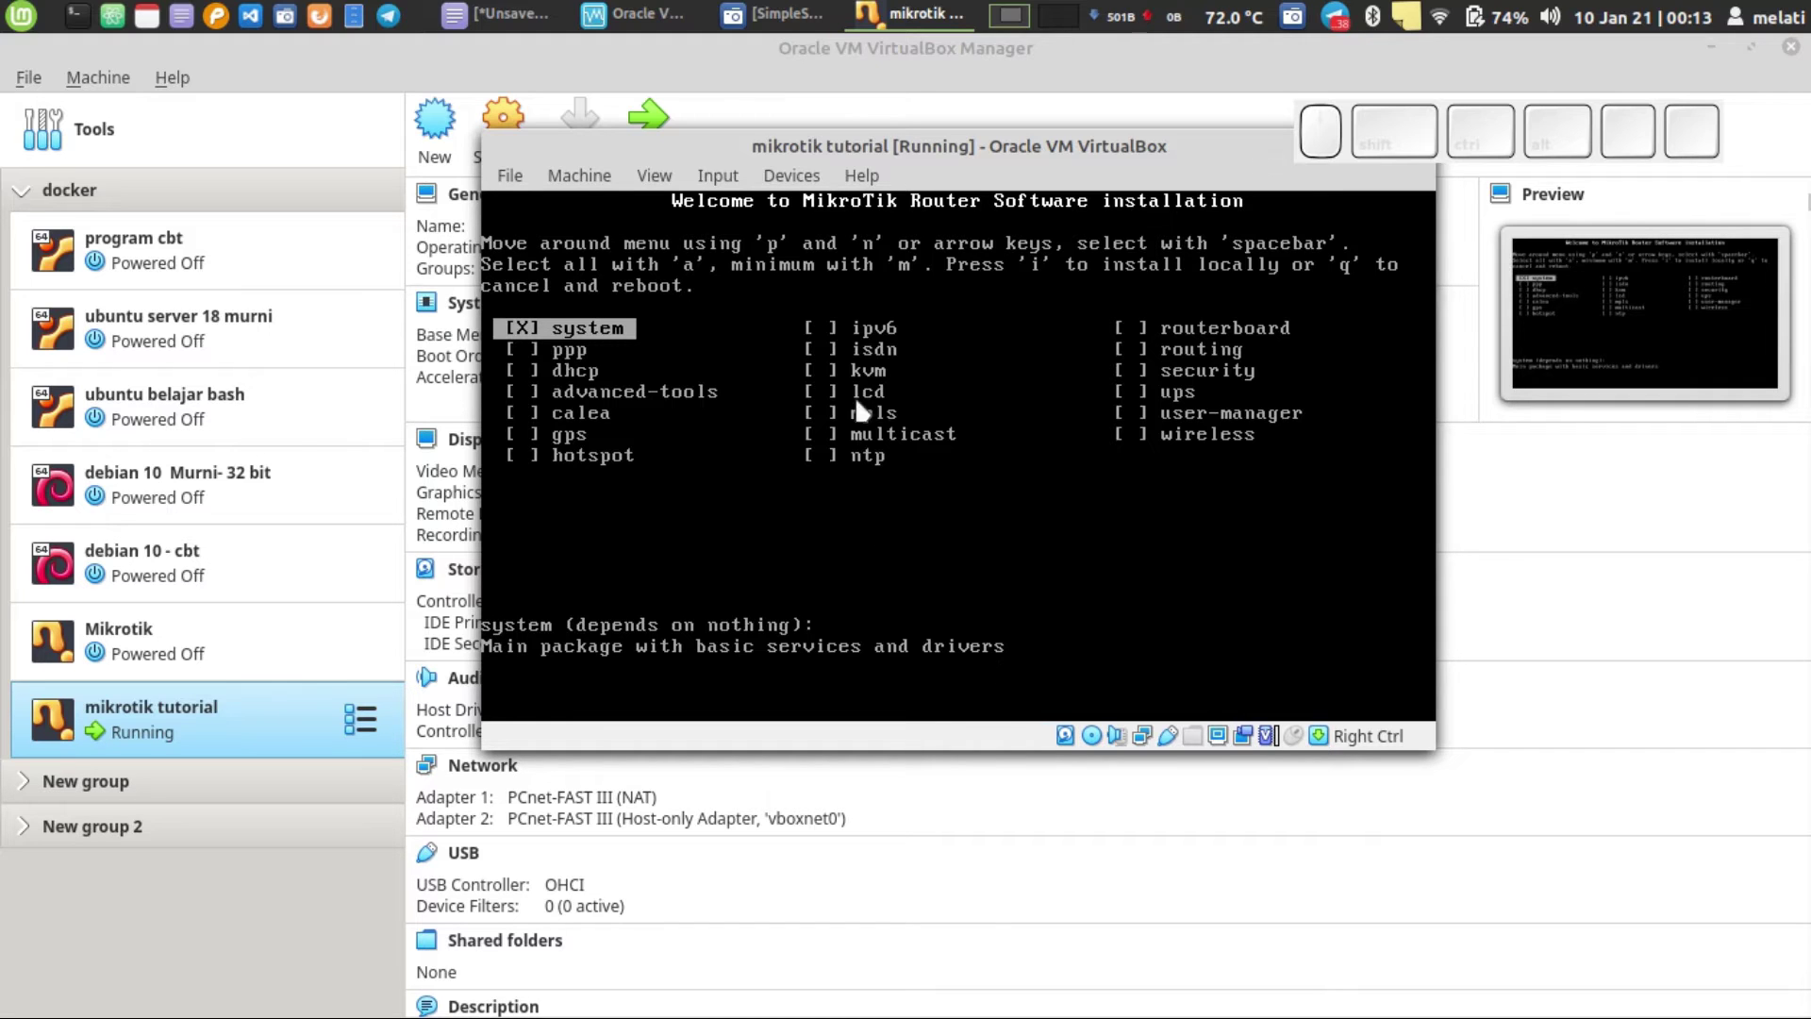
- Mark ppp, dhcp and advanced-tools, select all packages with A, and start installing with I
drag(967, 162, 807, 120)
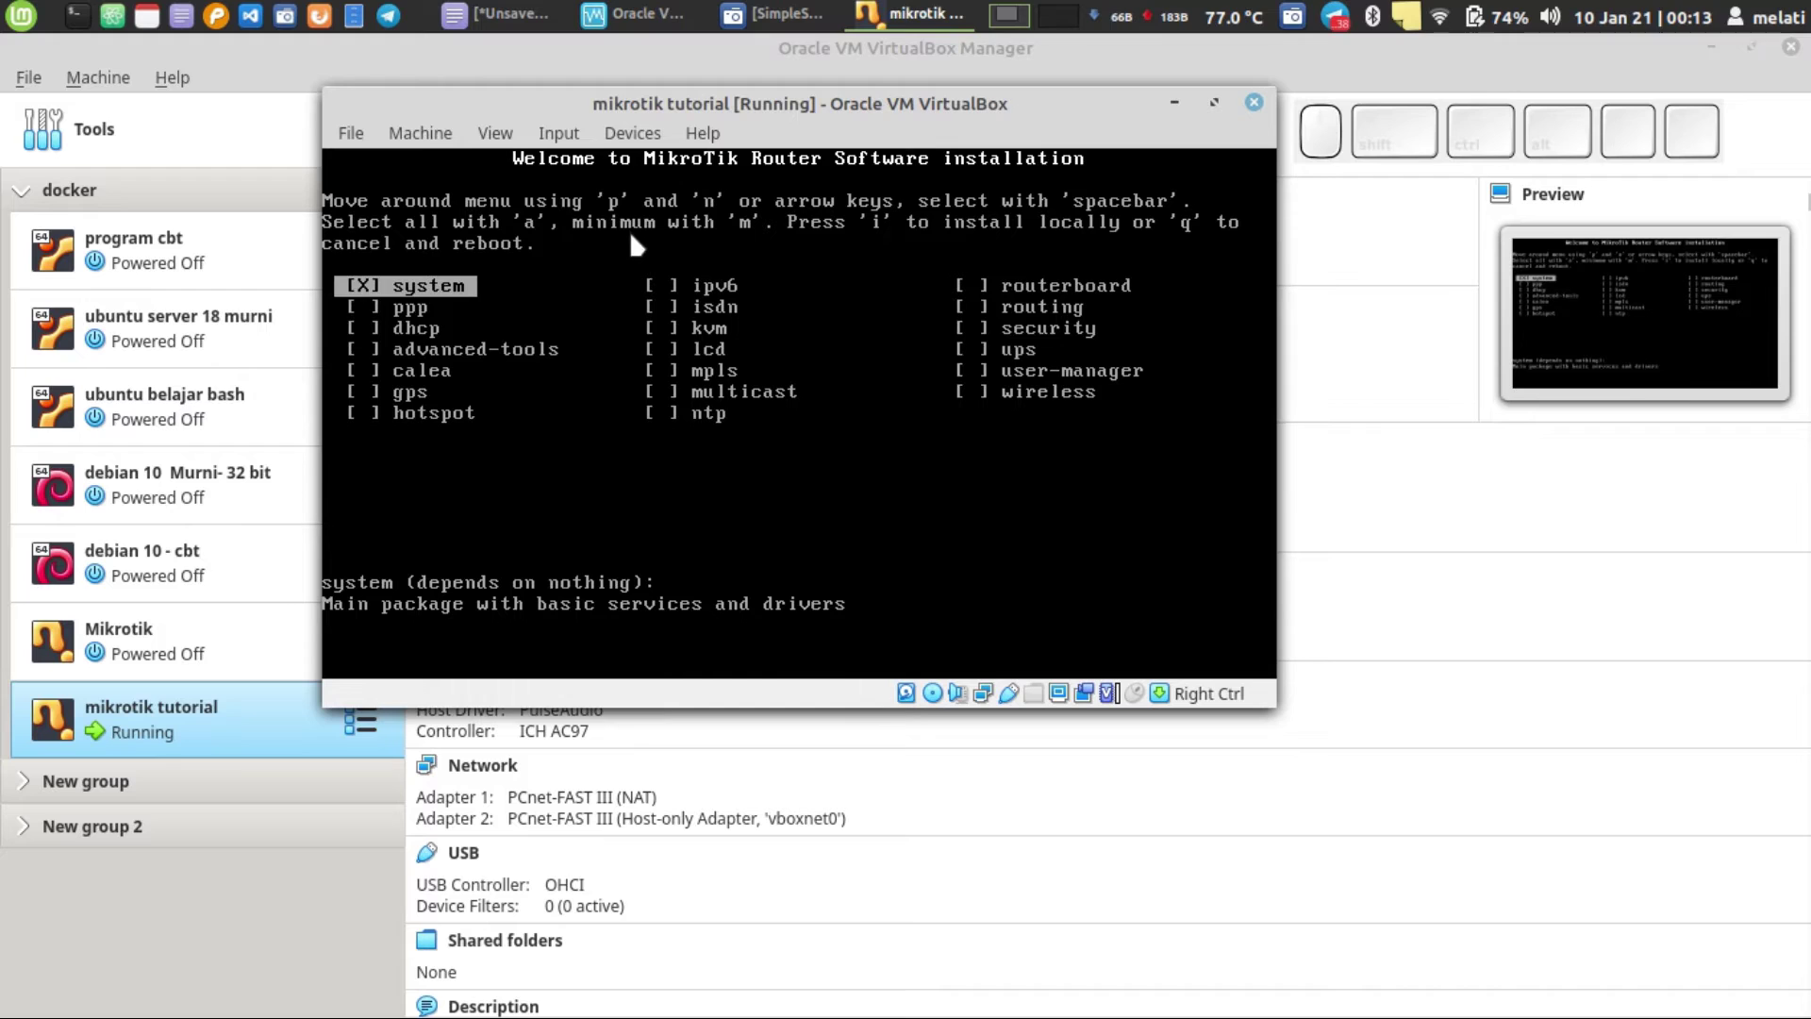
key(Down)
key(space)
key(space)
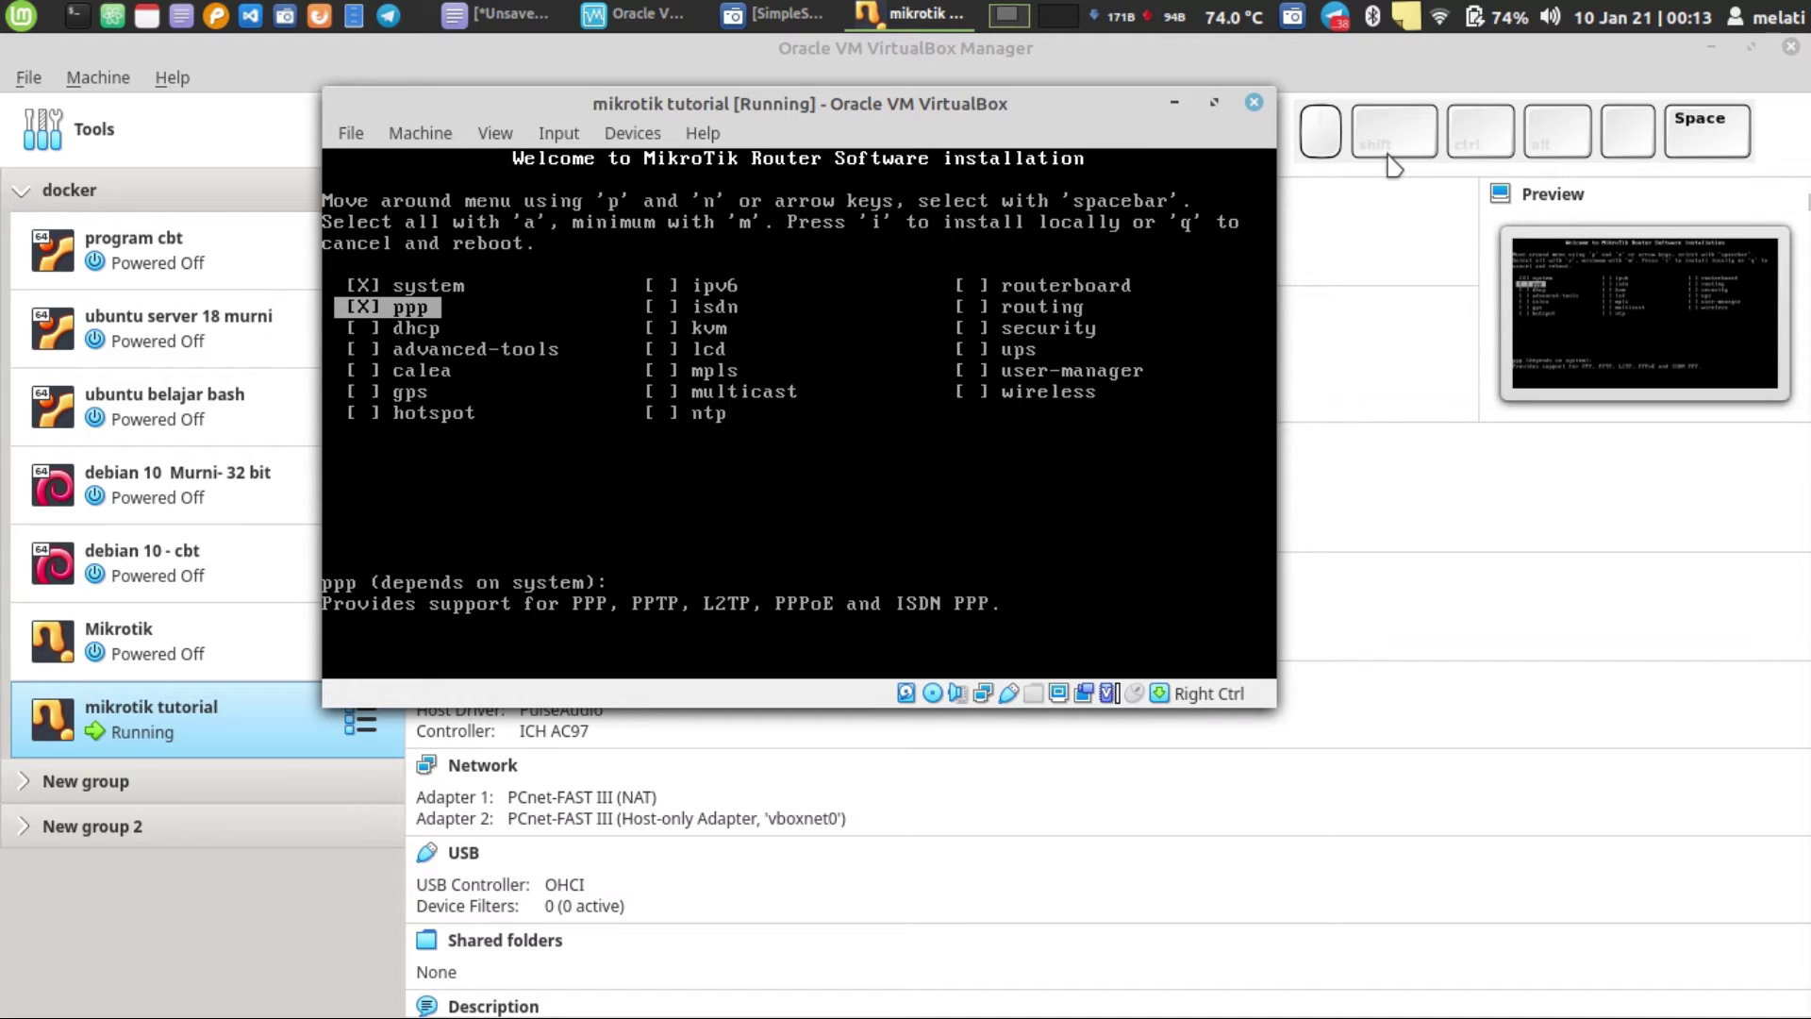
key(space)
key(Down)
key(space)
key(Down)
key(space)
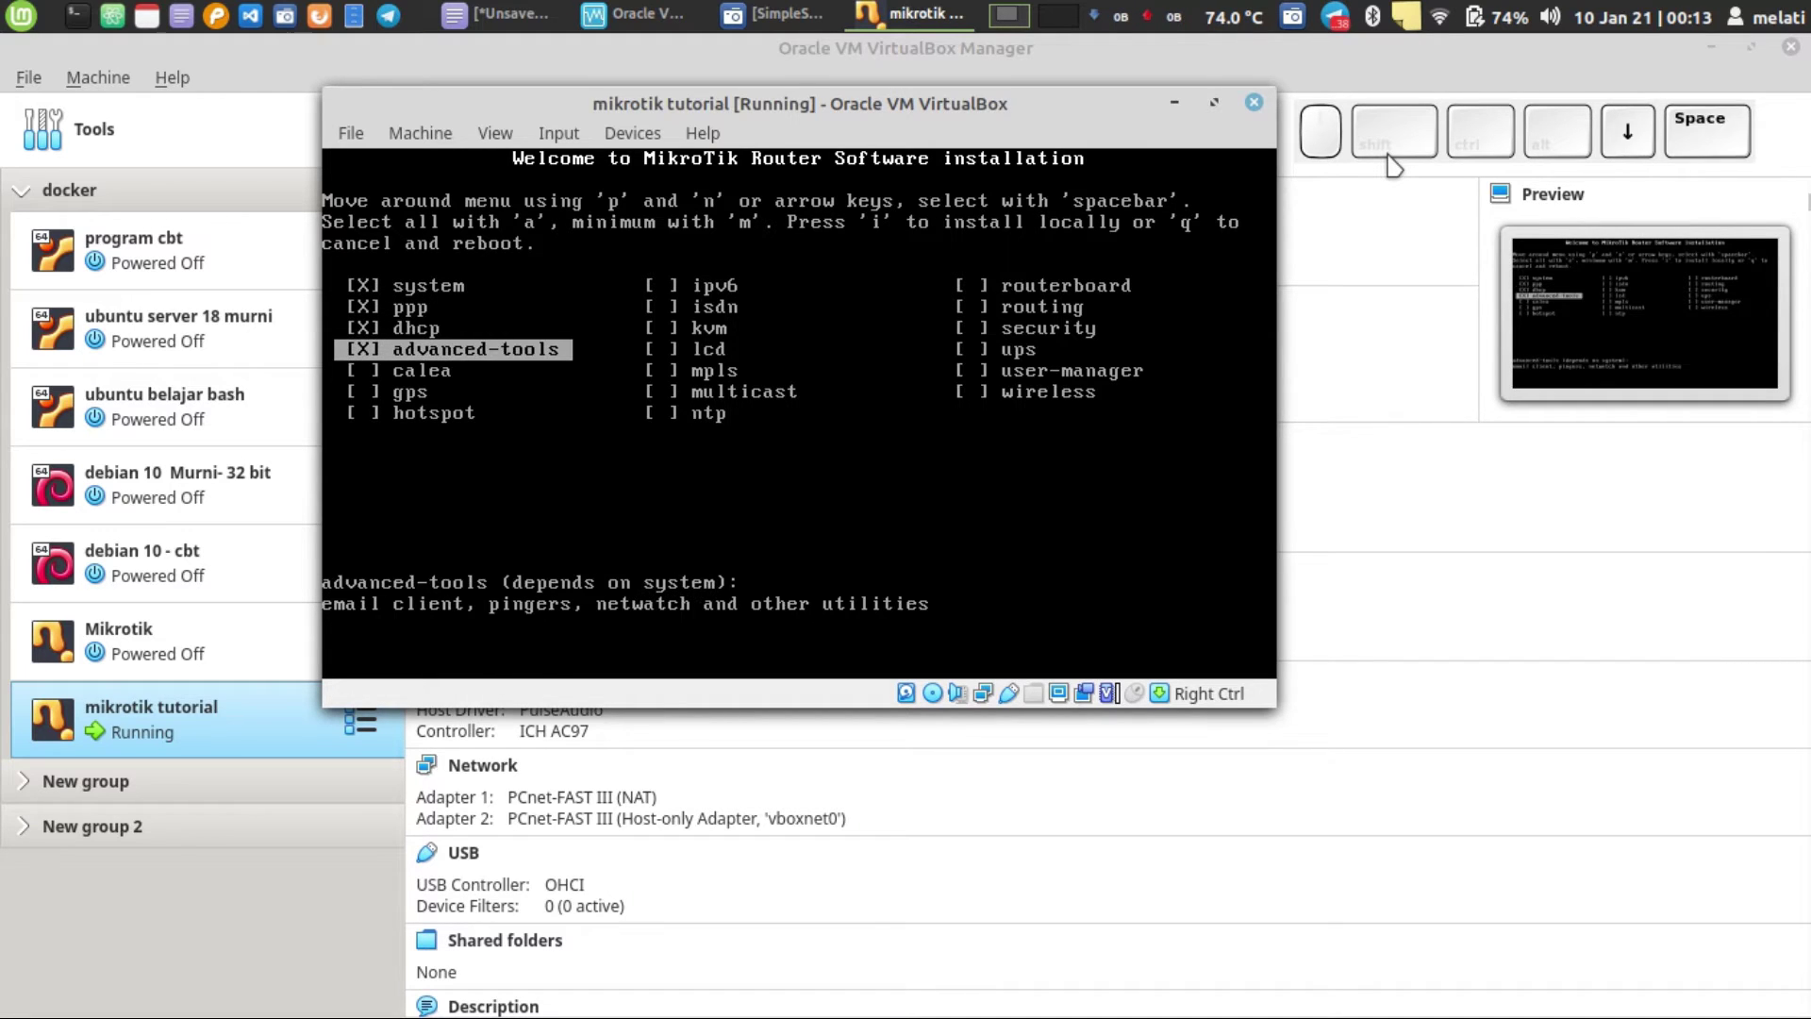
key(a)
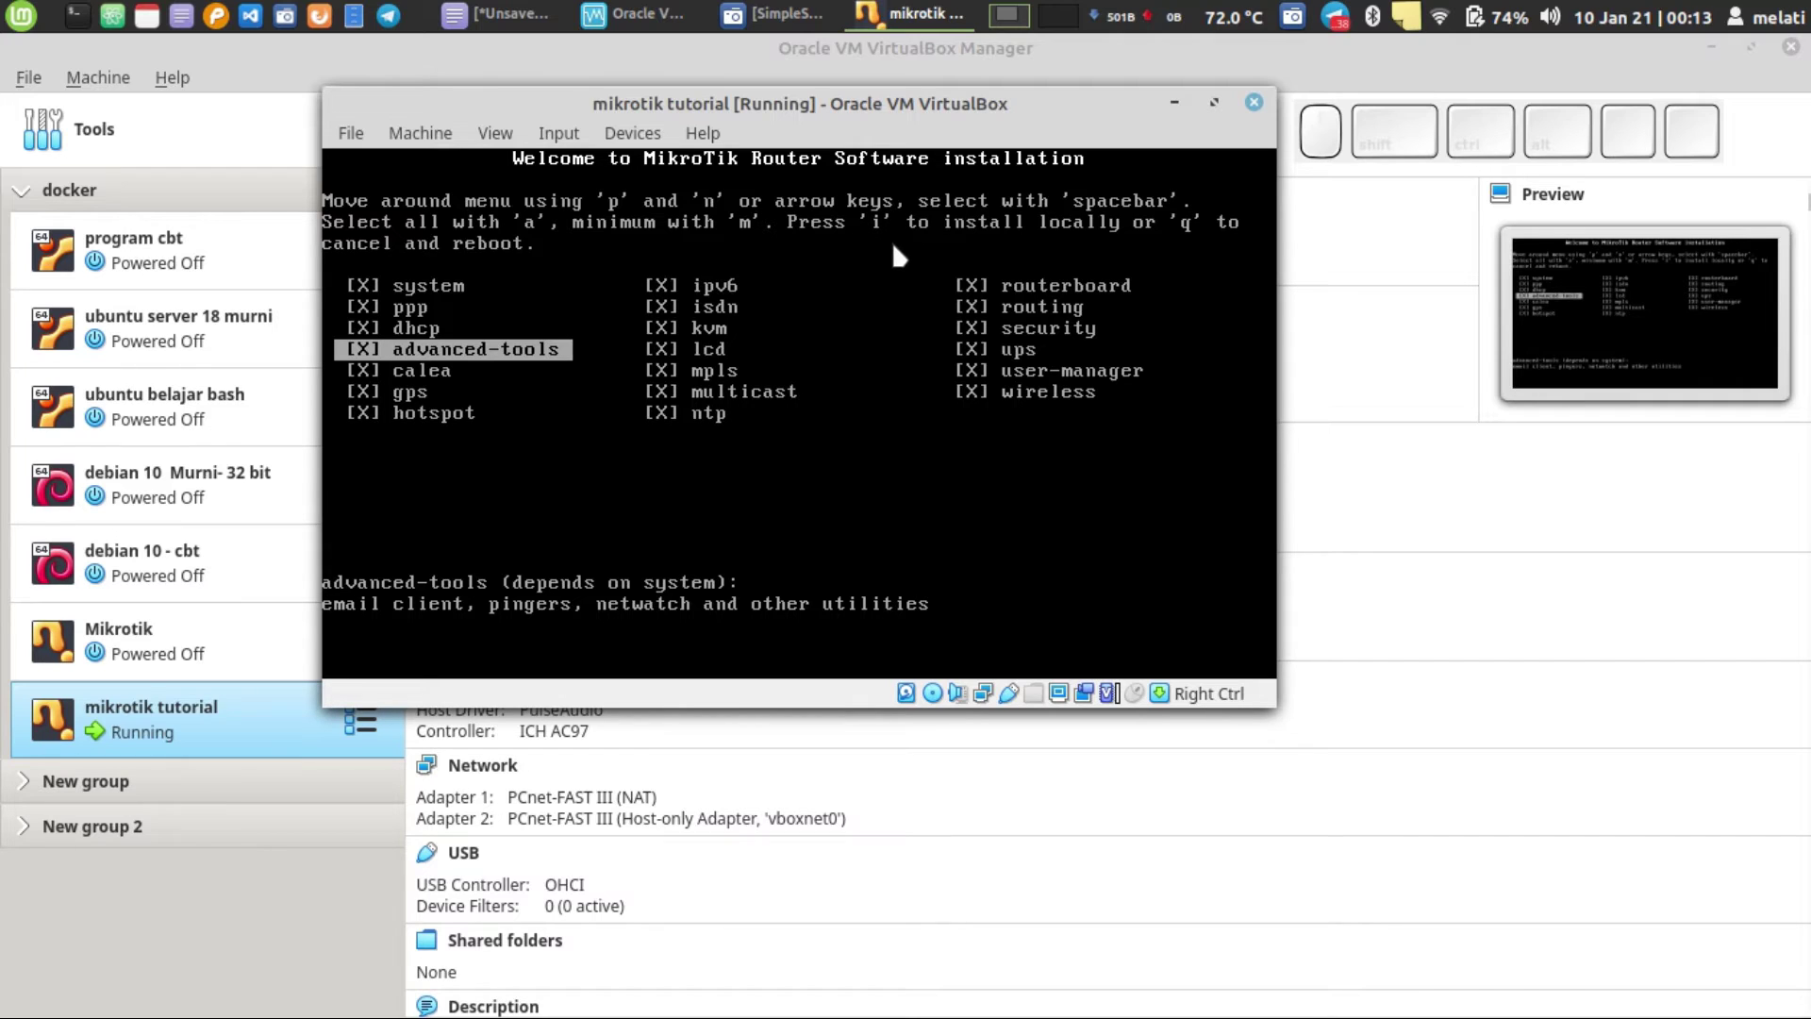
key(i)
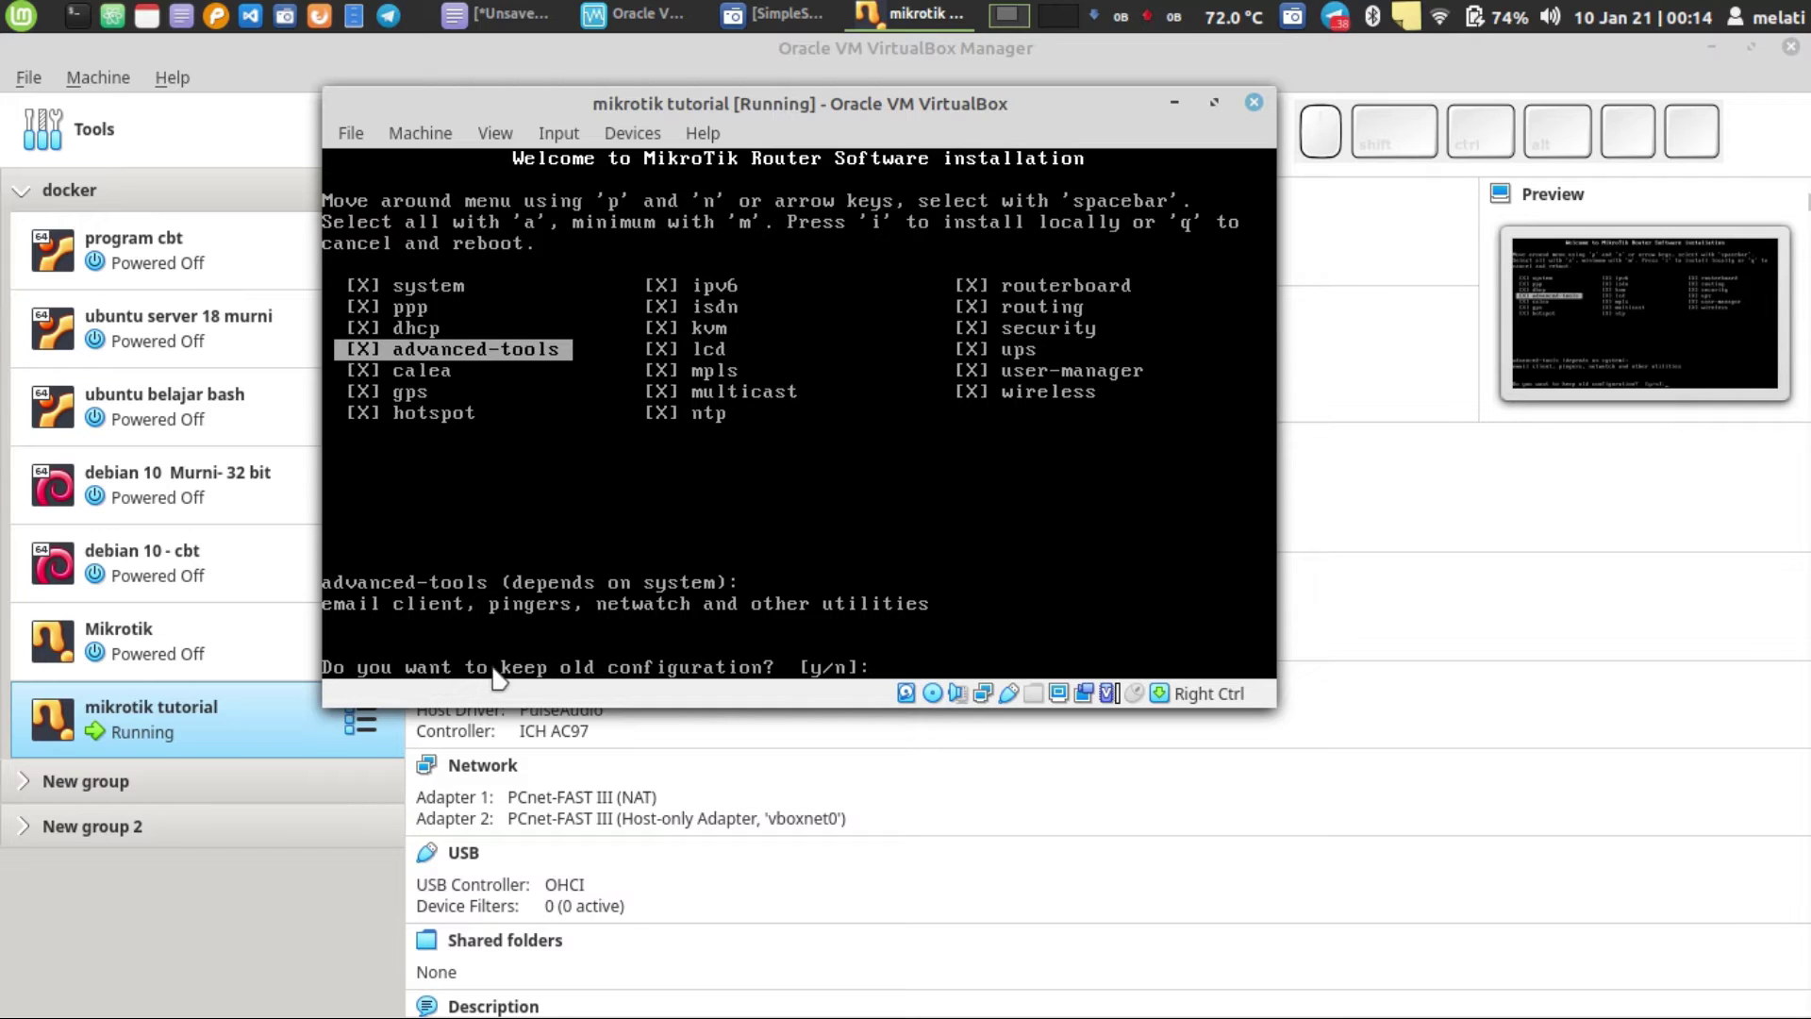
- Answer y to continue the install, then reboot once 'Software installed' appears
text(y/n]:)
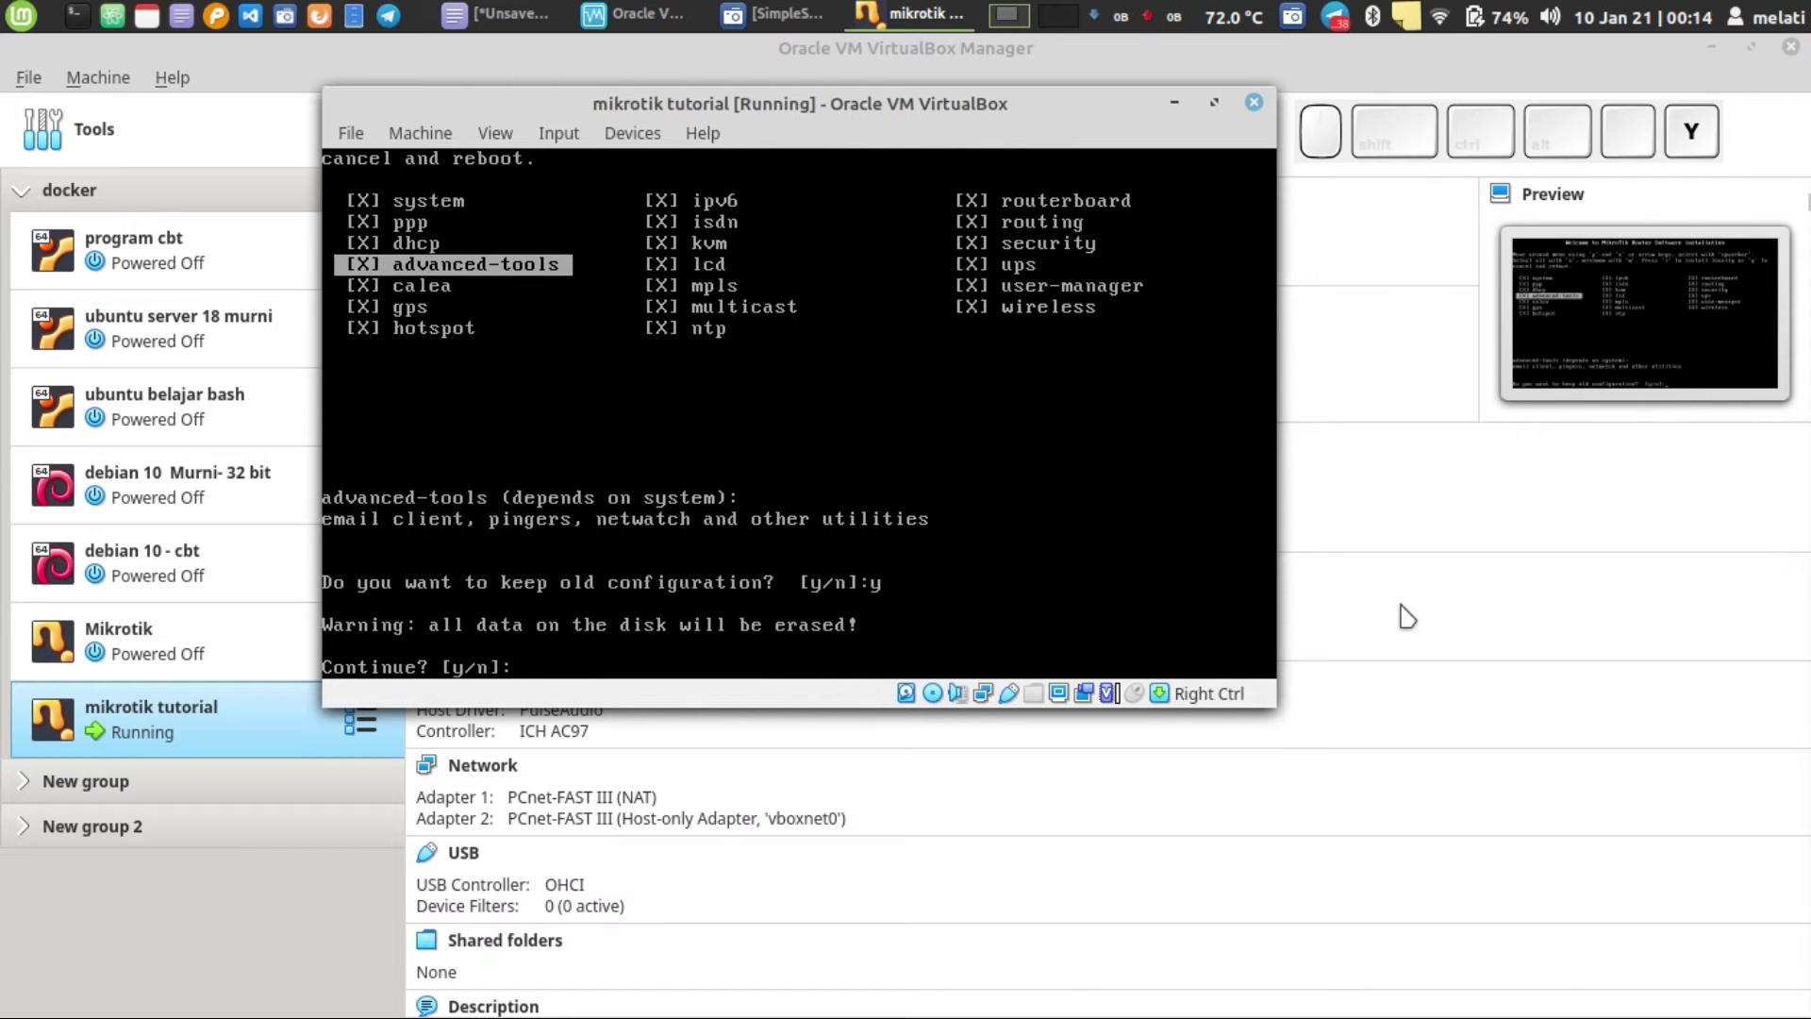
text(y)
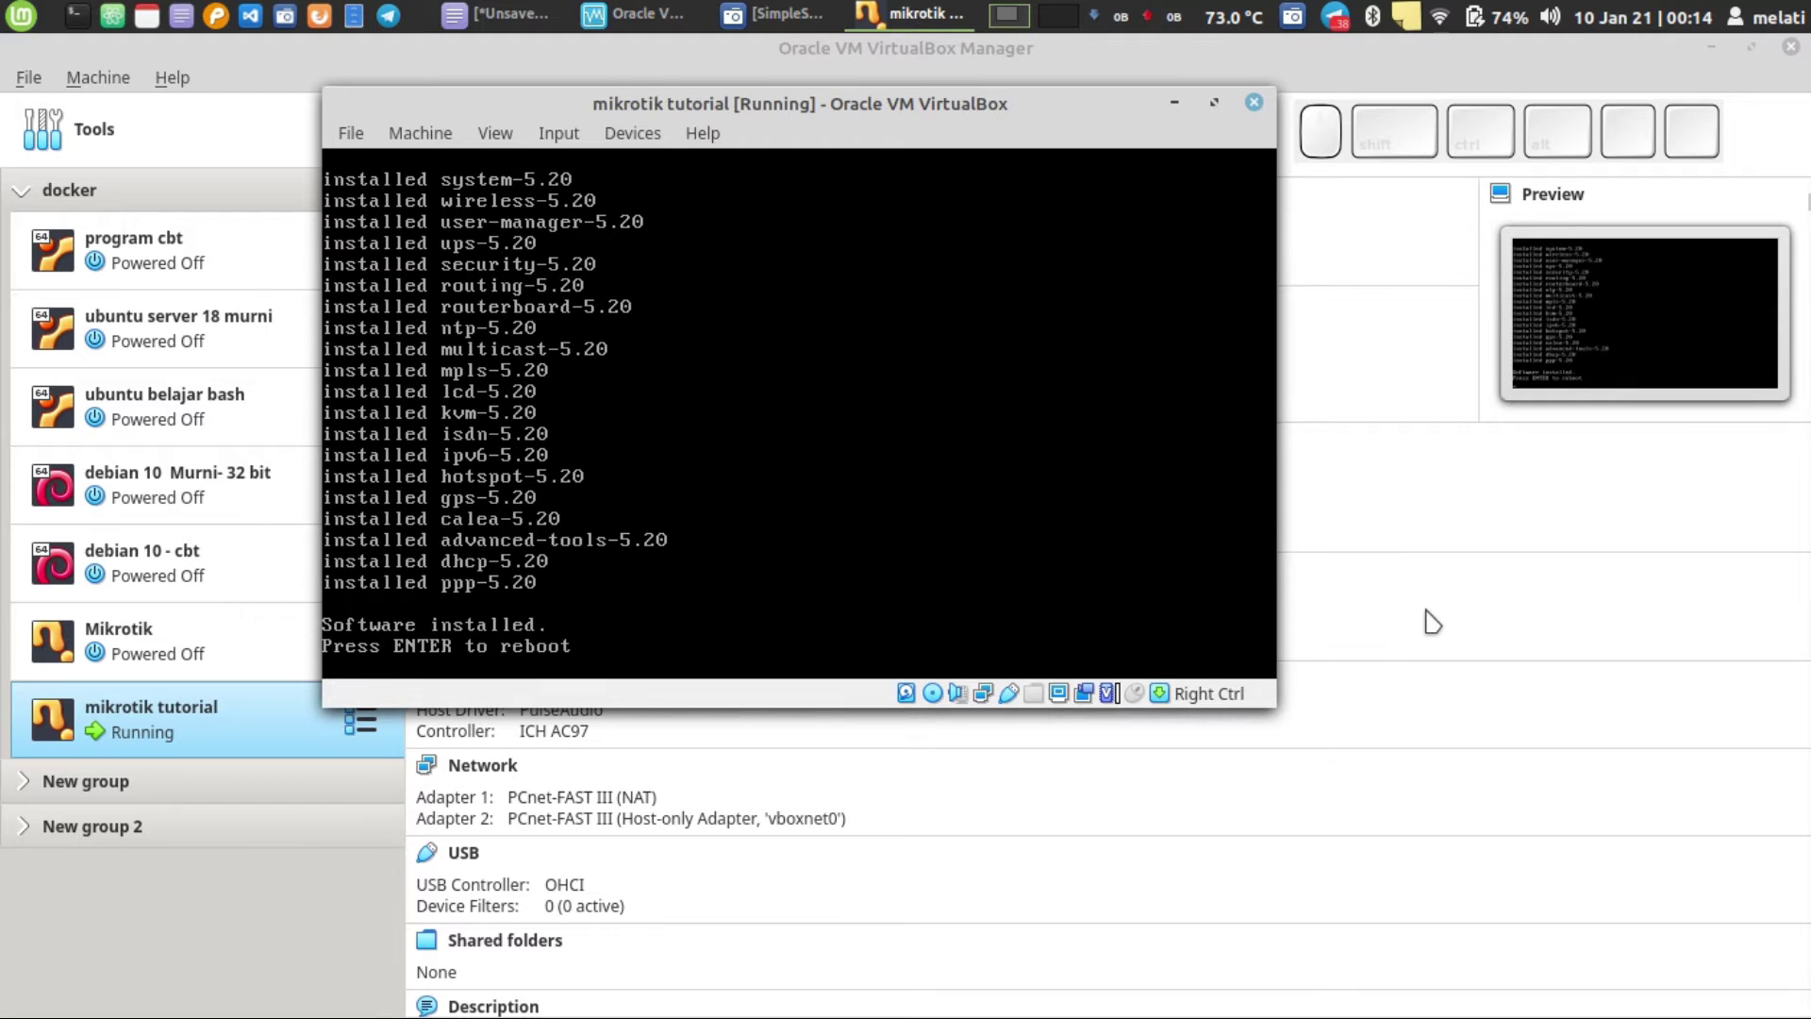
key(Return)
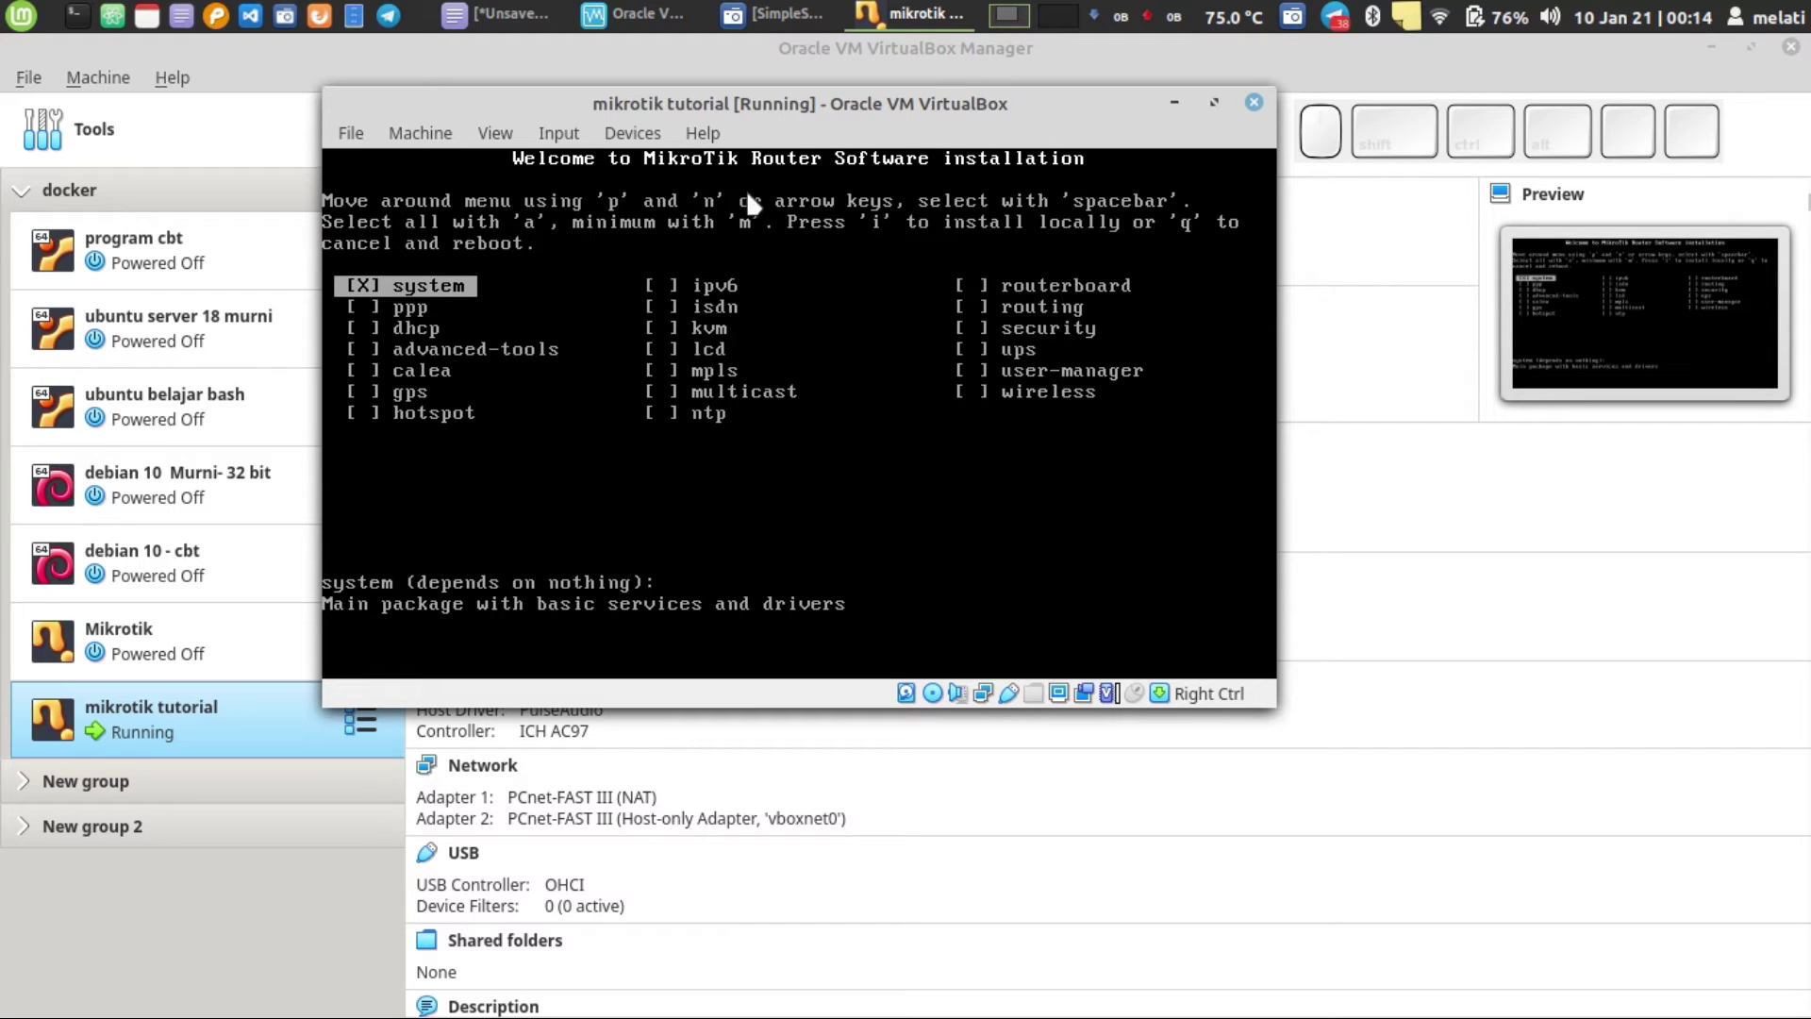
- Force-unmount mikrotik-5.20.iso from the VM's optical drive and dismiss the mouse-capture notice
click(626, 135)
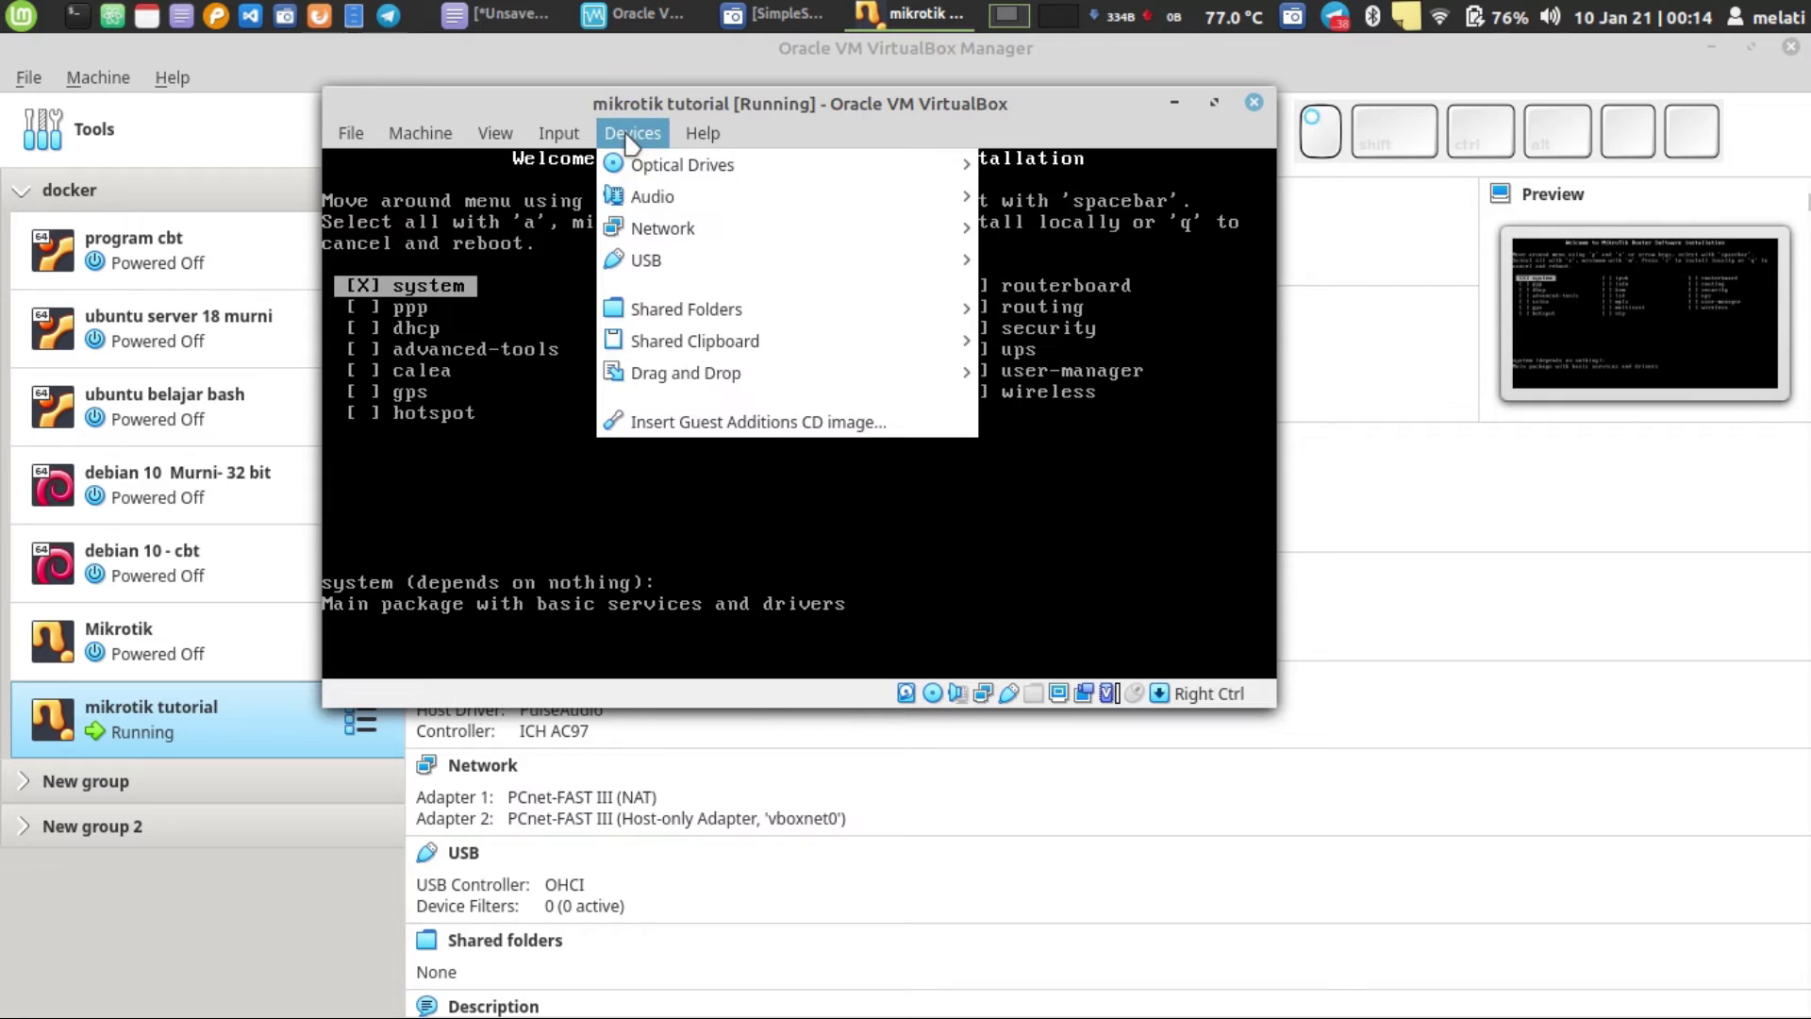
mouse_move(645, 177)
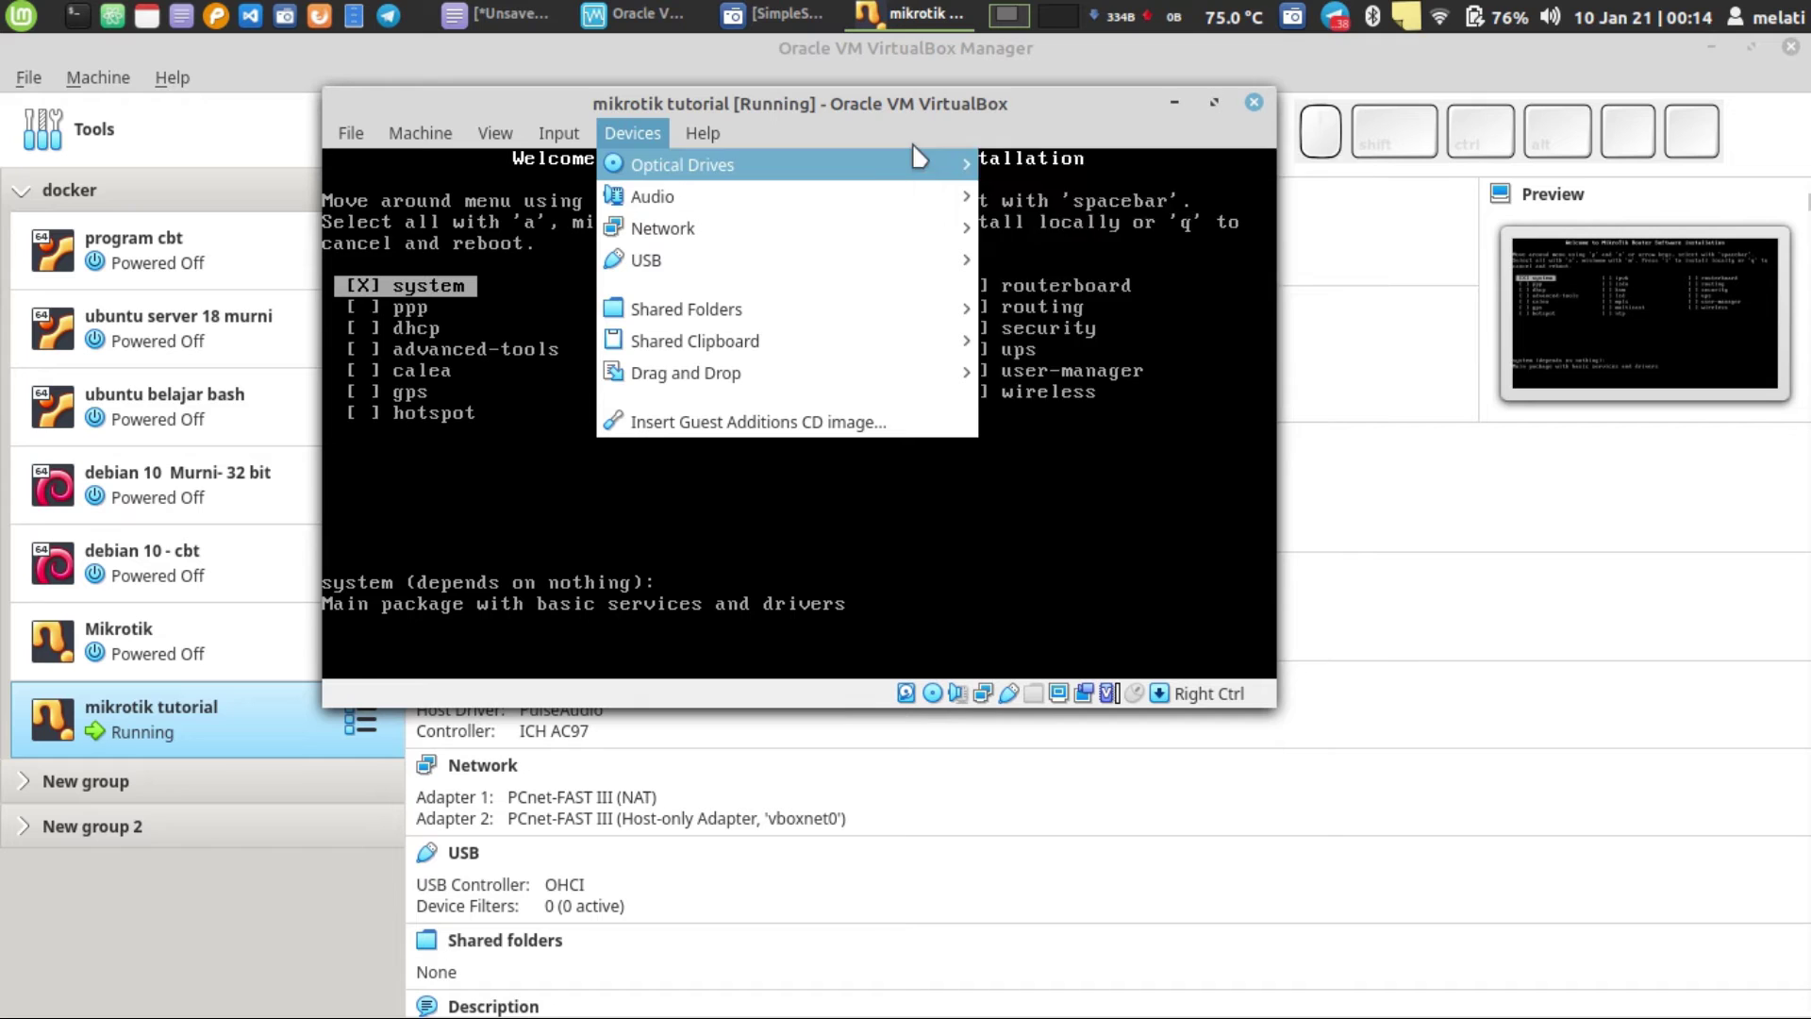
mouse_move(913, 158)
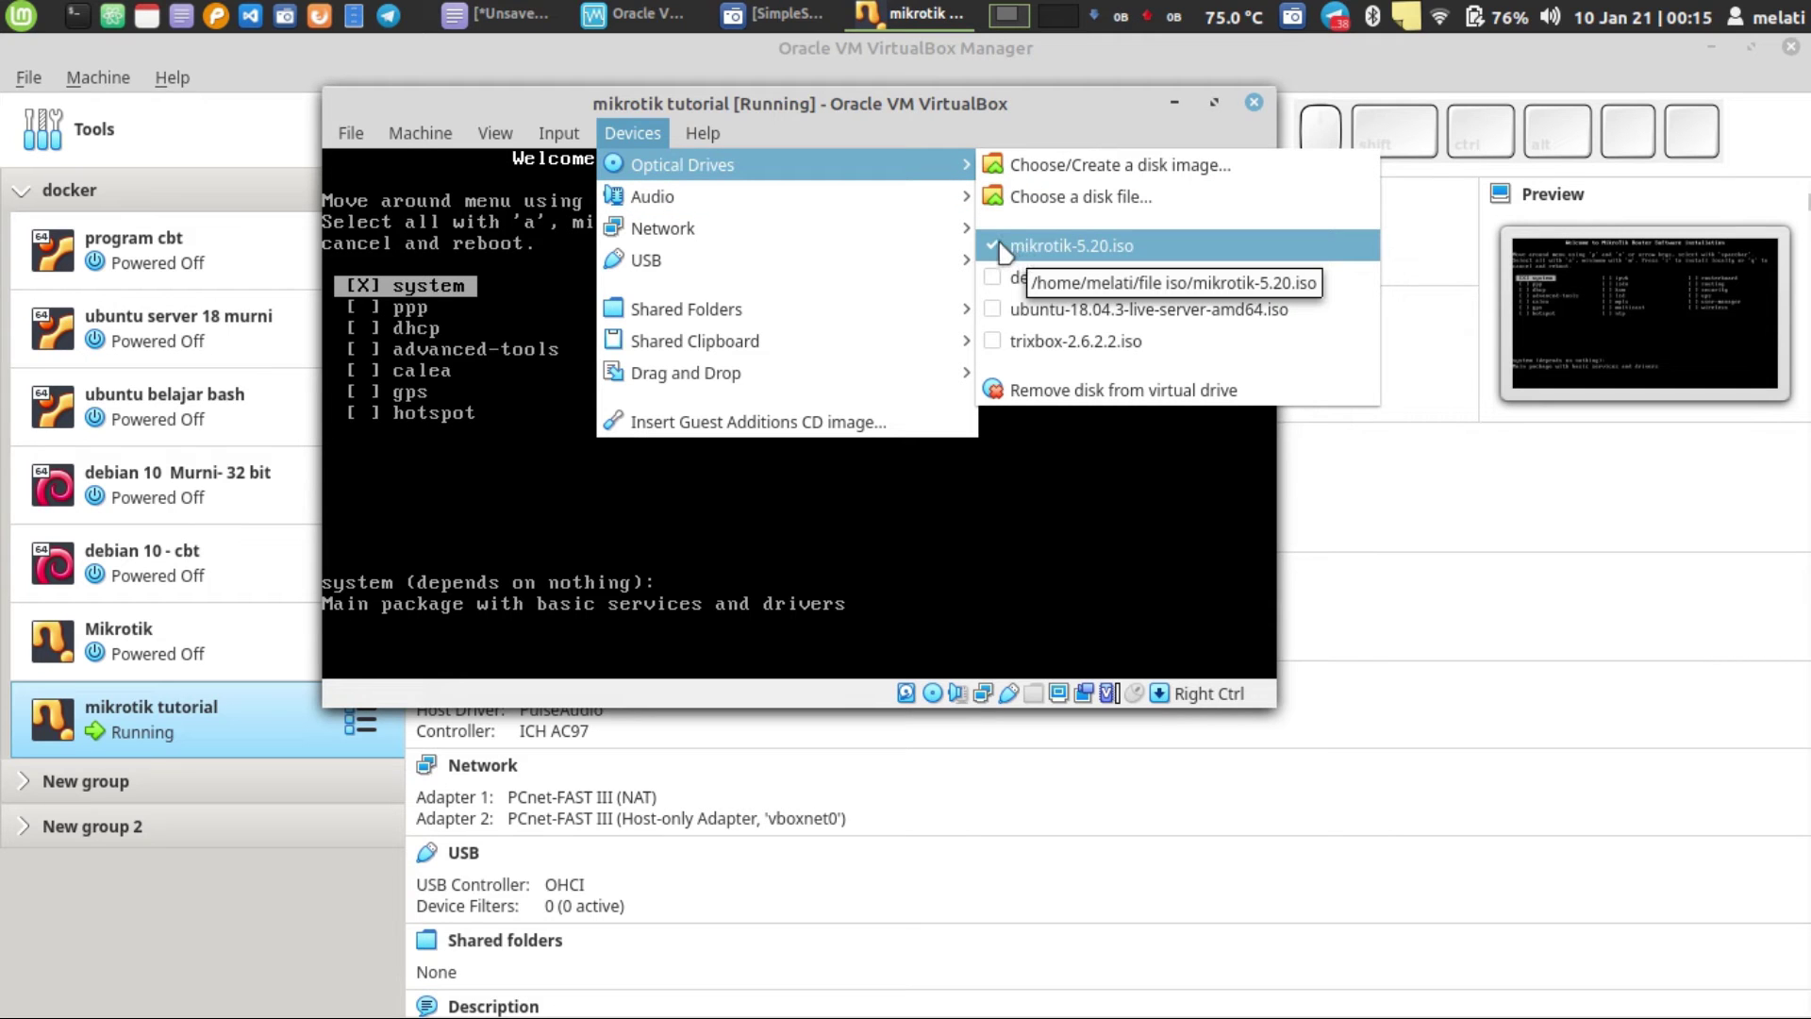
click(987, 247)
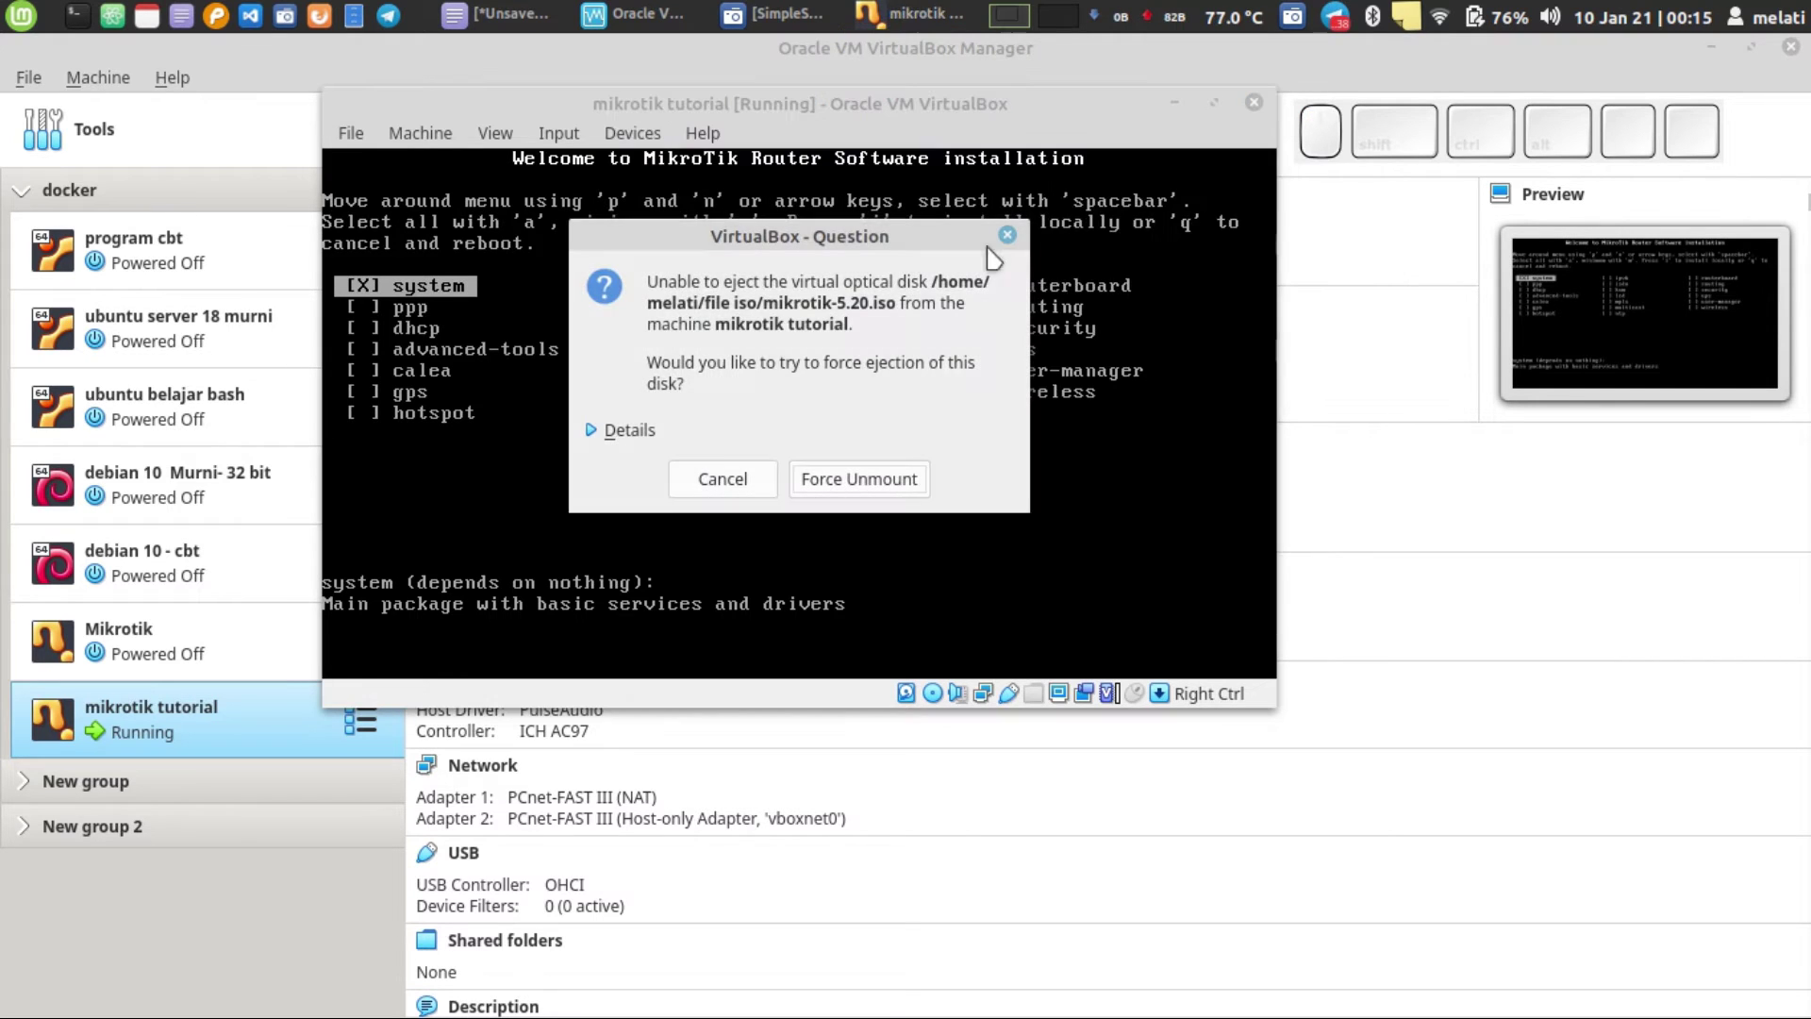
click(867, 481)
click(640, 161)
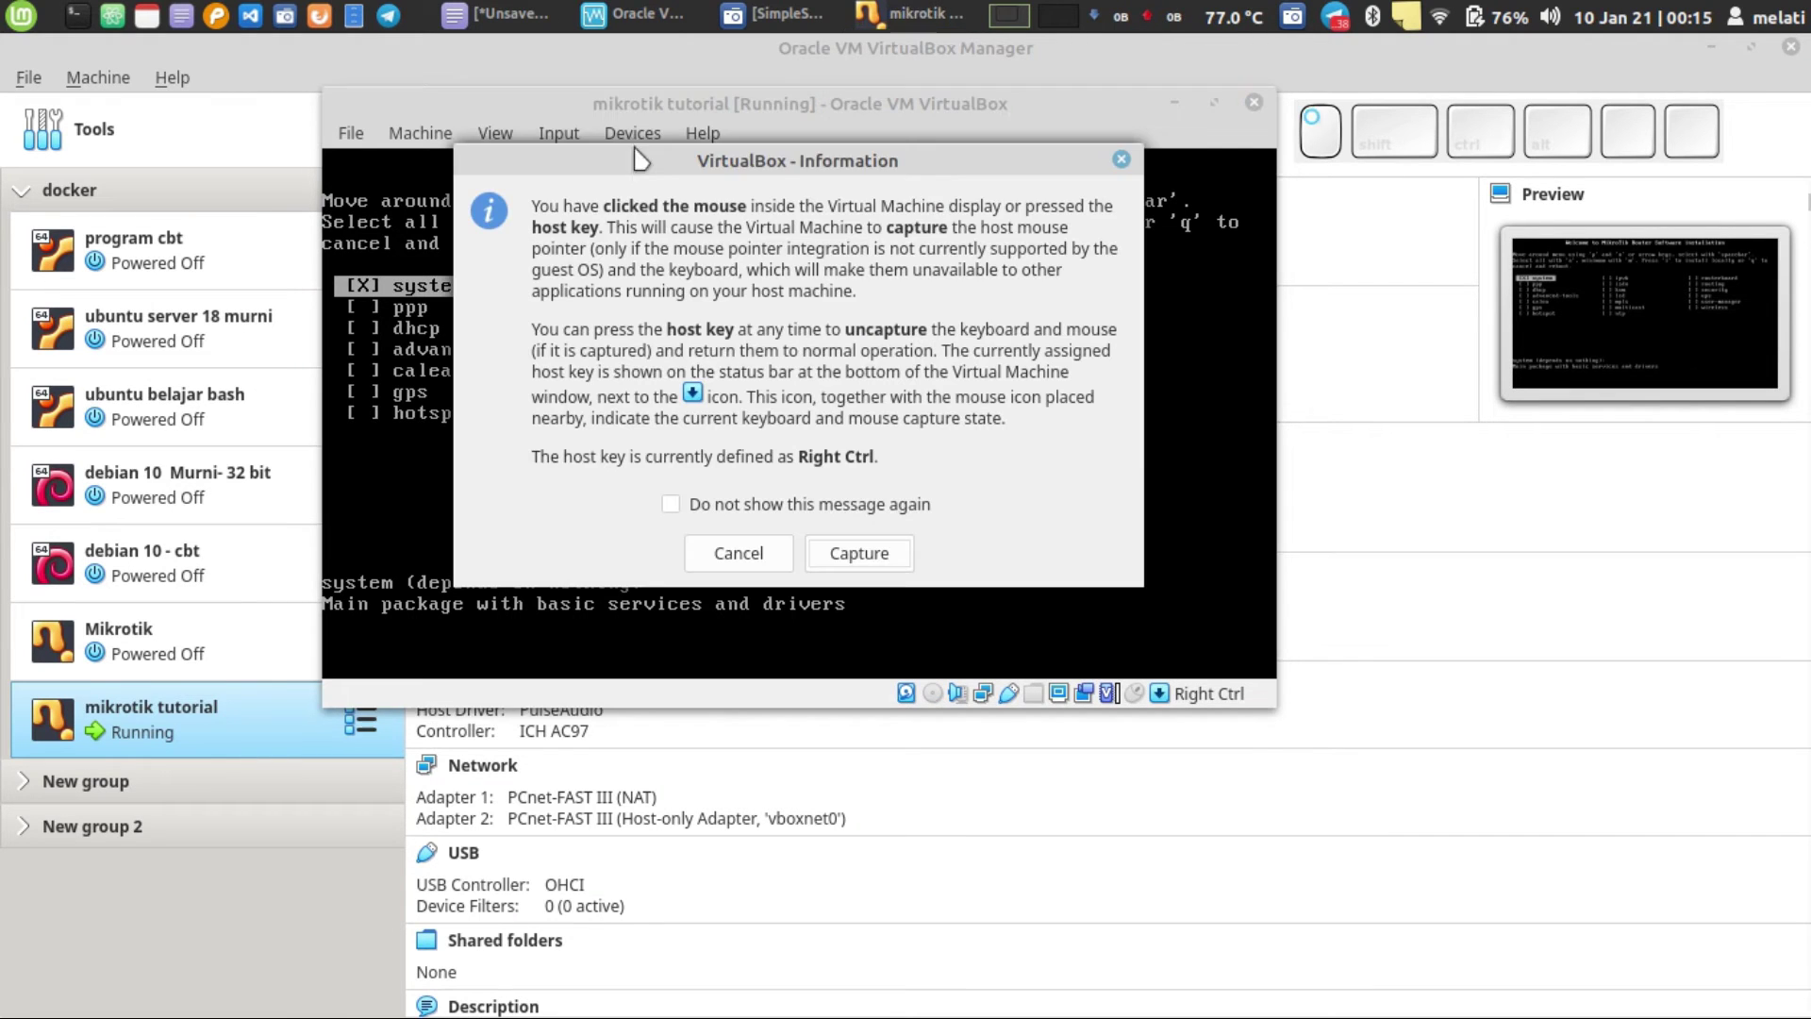
click(835, 557)
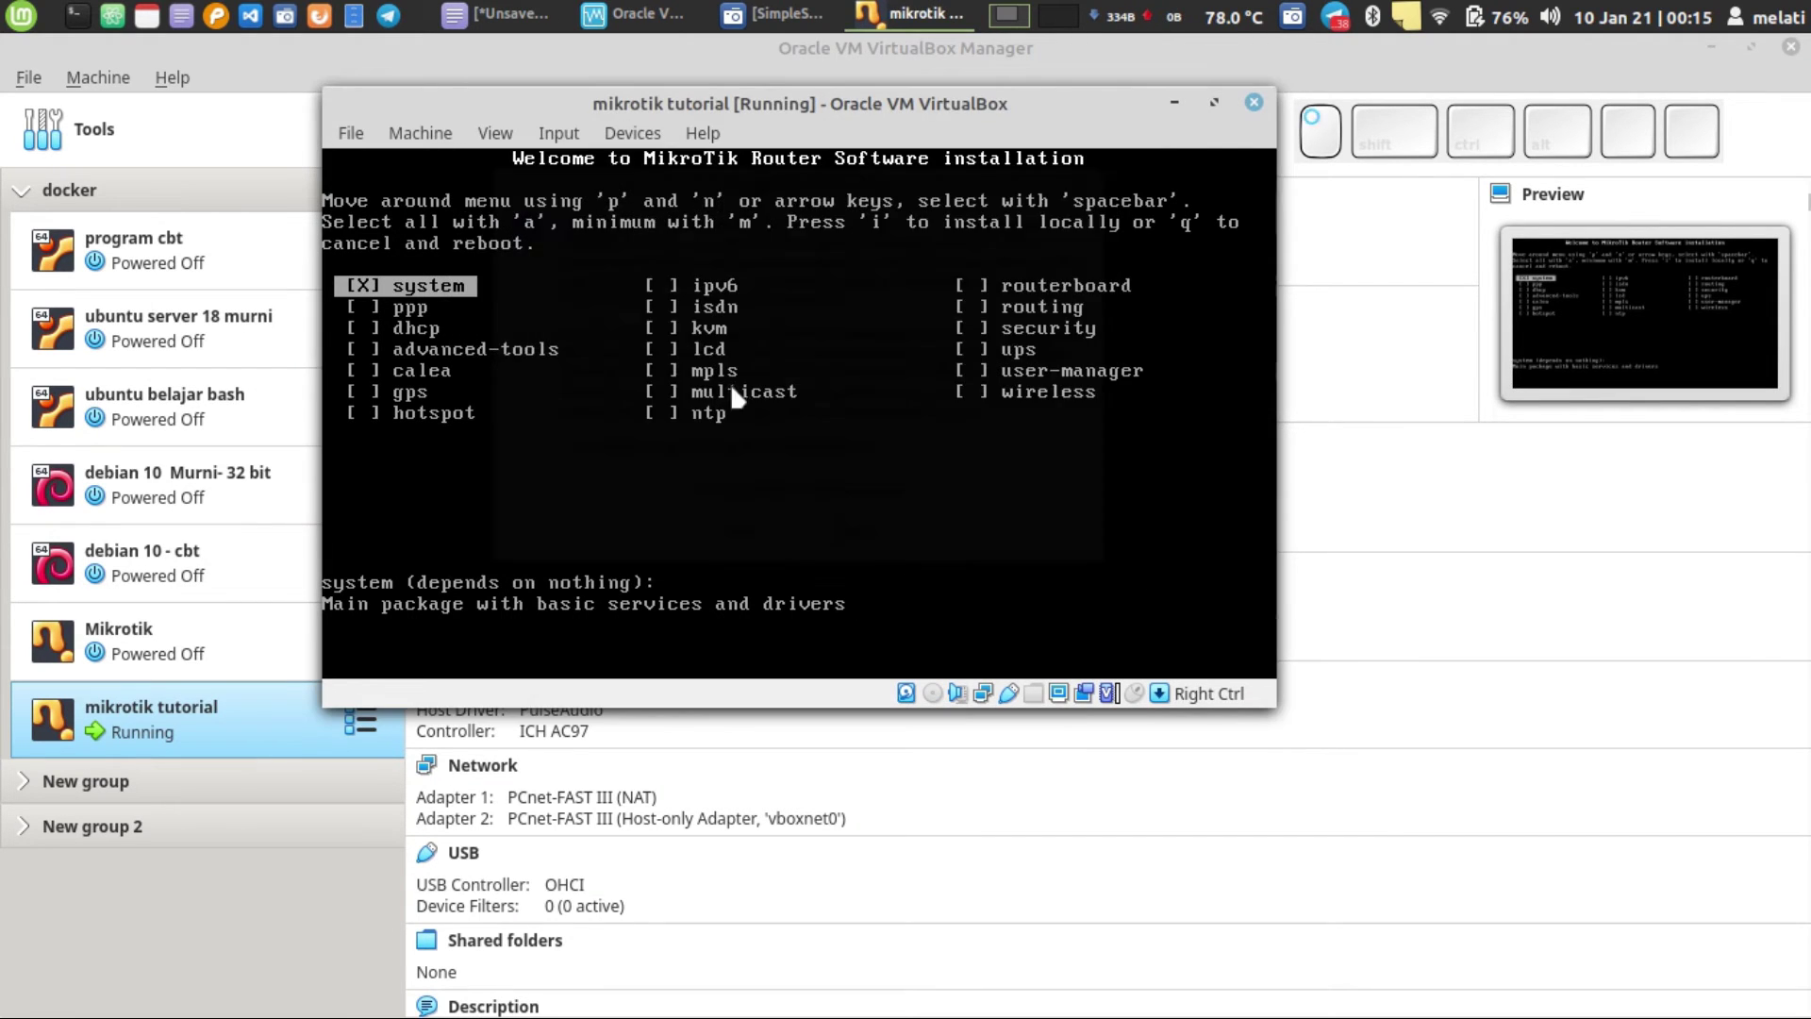
- Recheck the Optical Drives list to confirm the drive is now empty
click(630, 134)
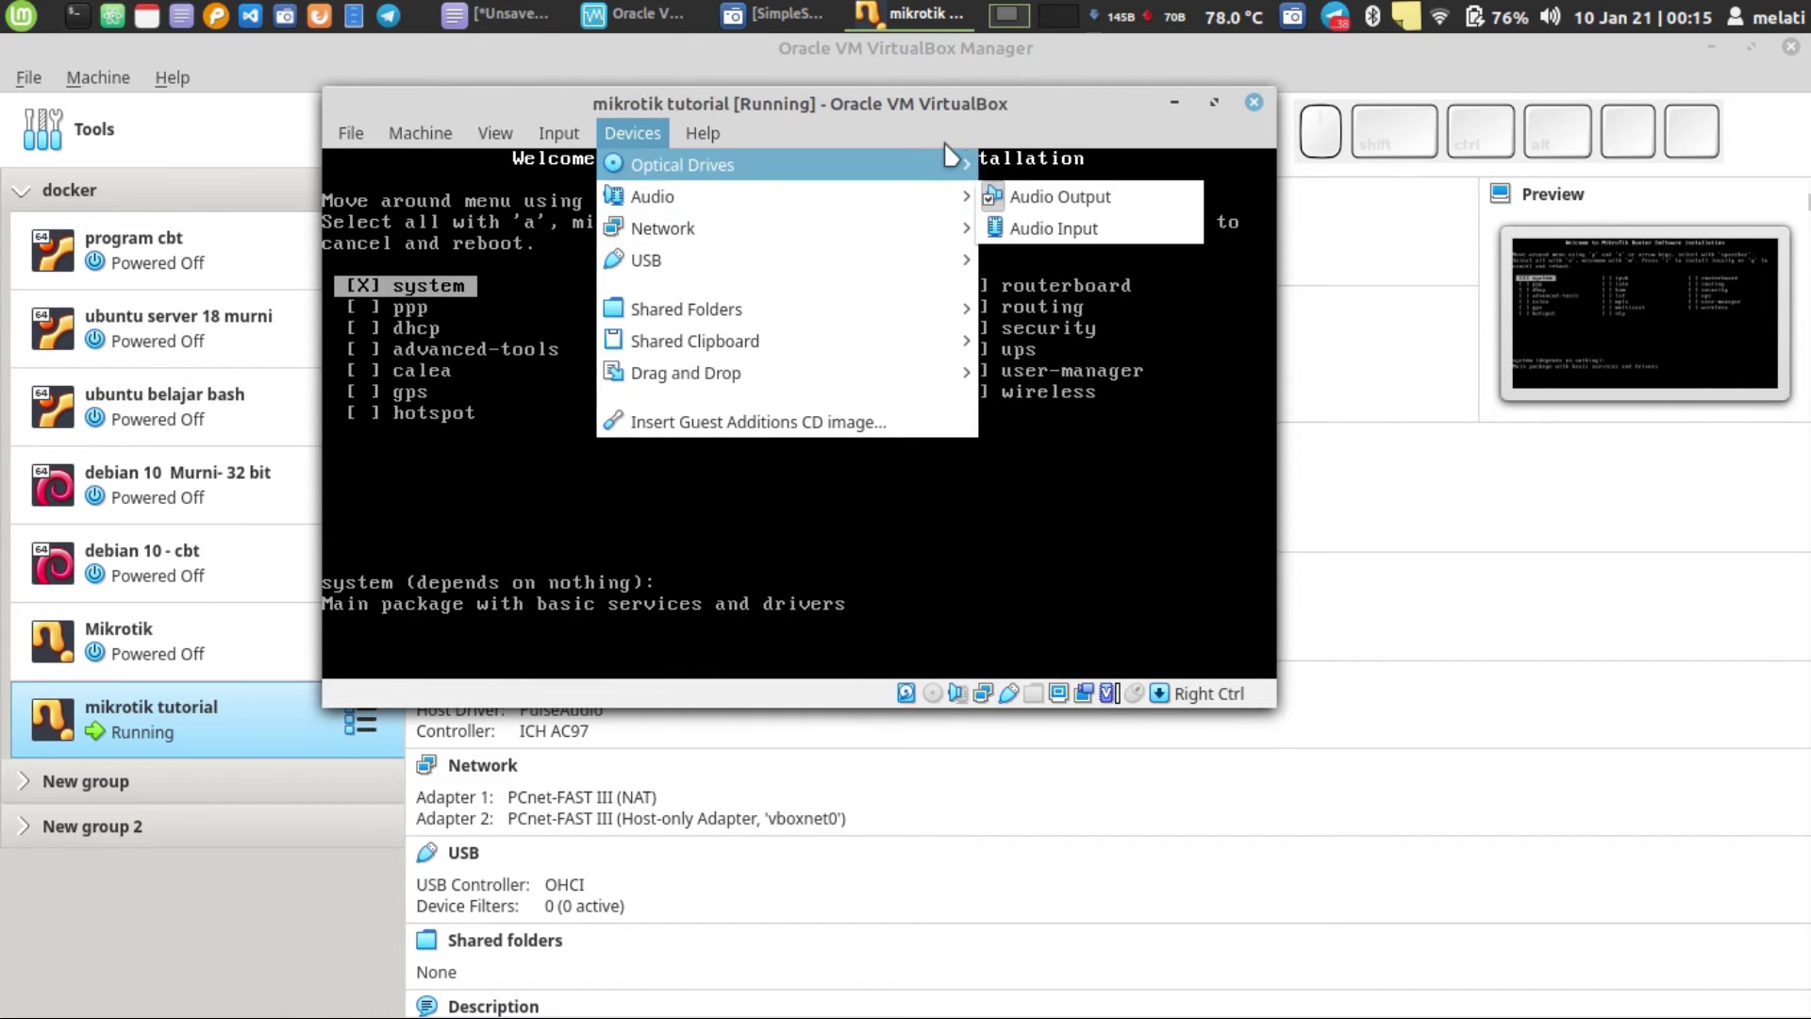
mouse_move(945, 156)
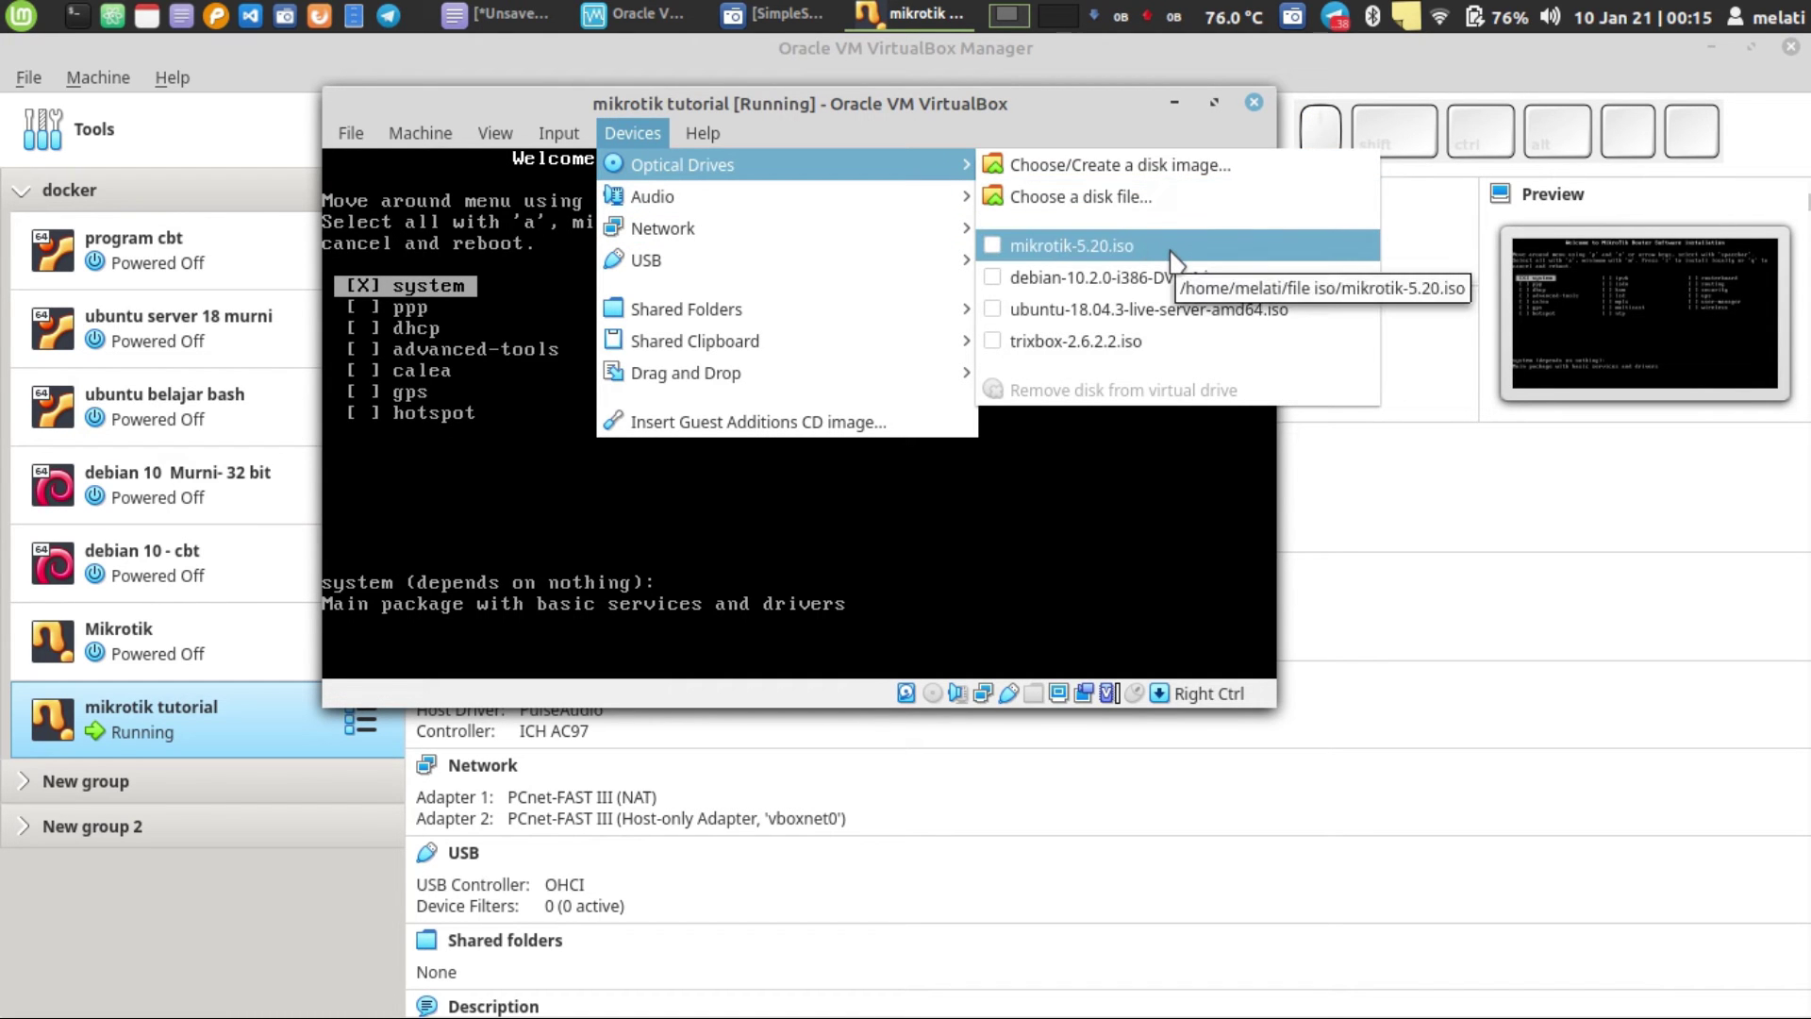
click(652, 519)
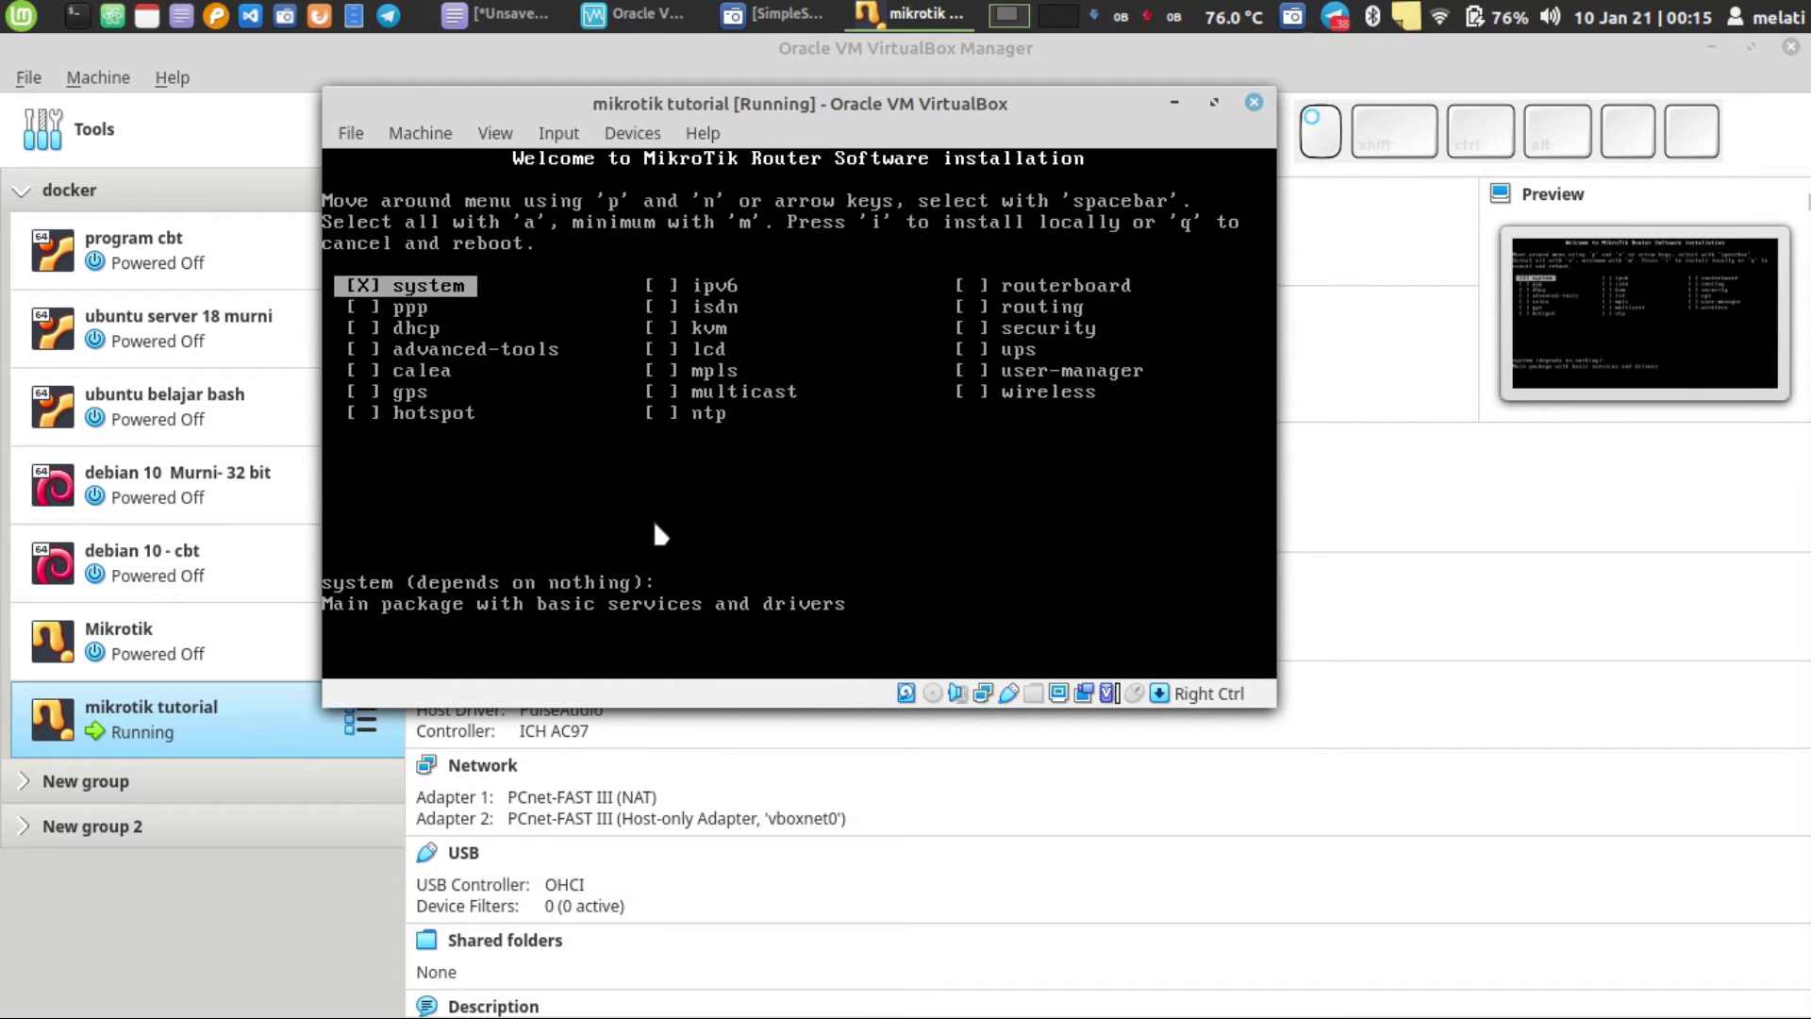
click(413, 134)
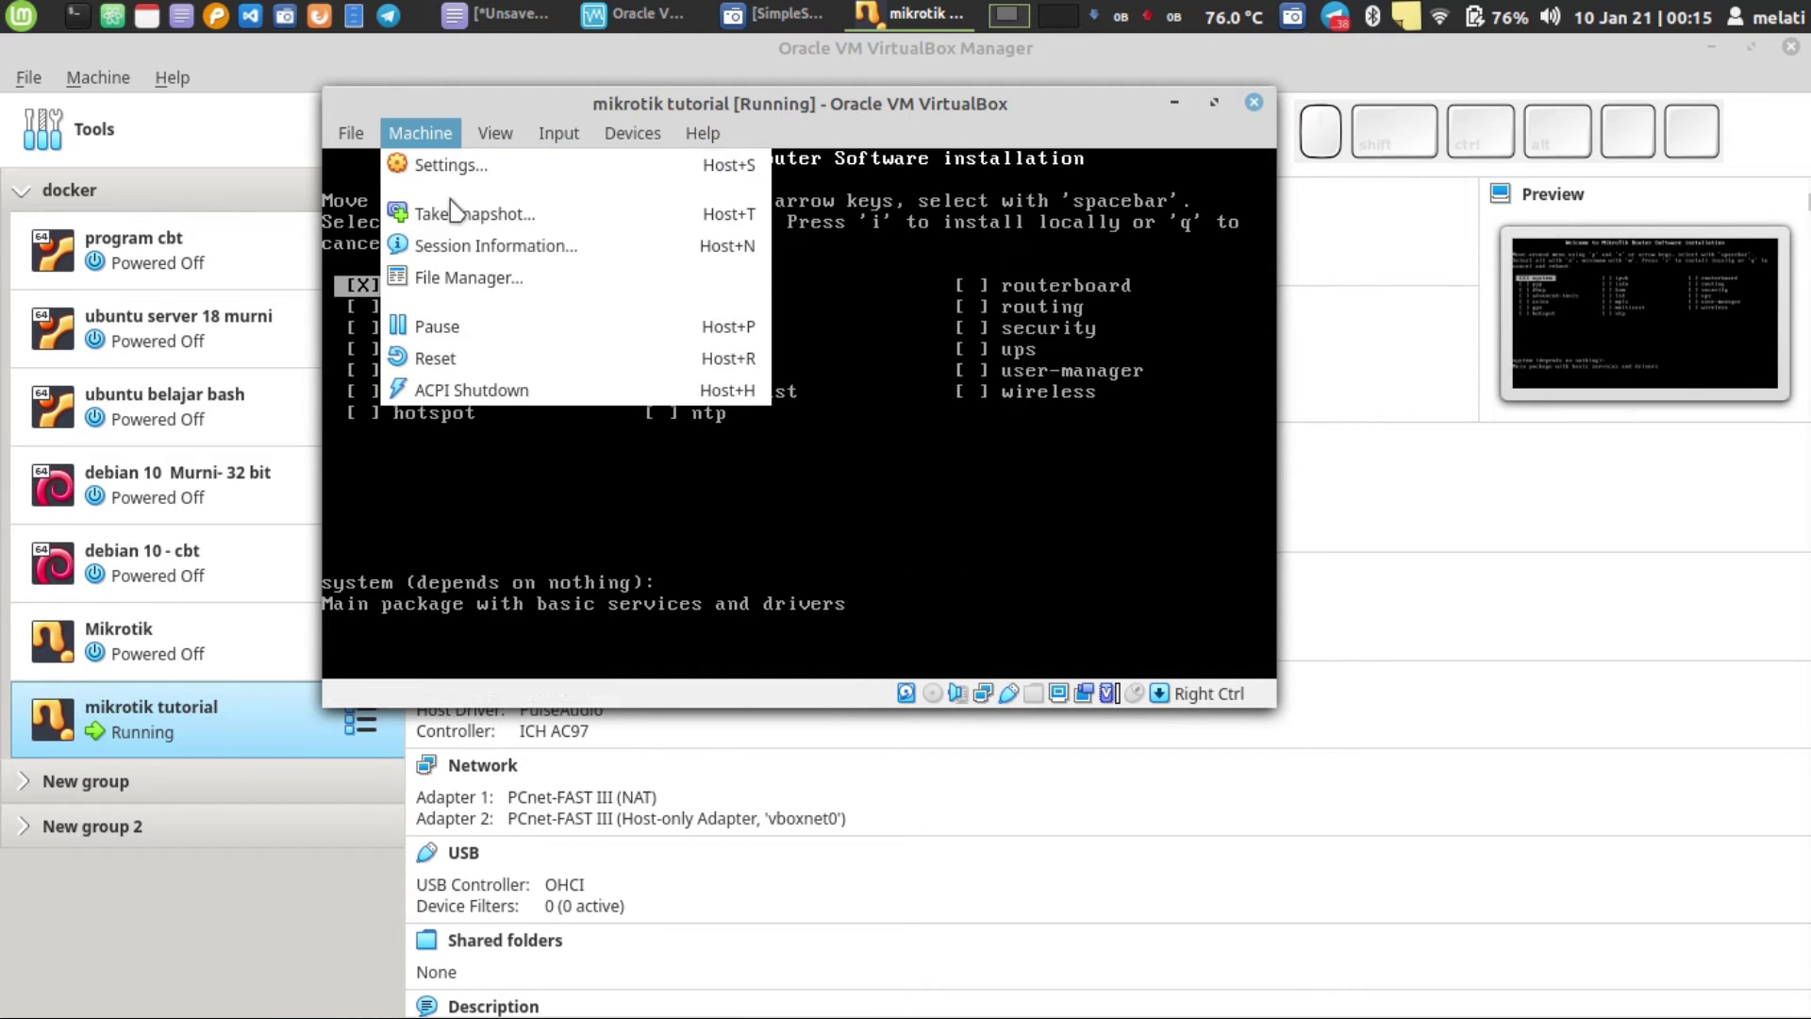
- Reset the VM, answer y to the disk check, and enter login name admin
click(490, 366)
click(852, 481)
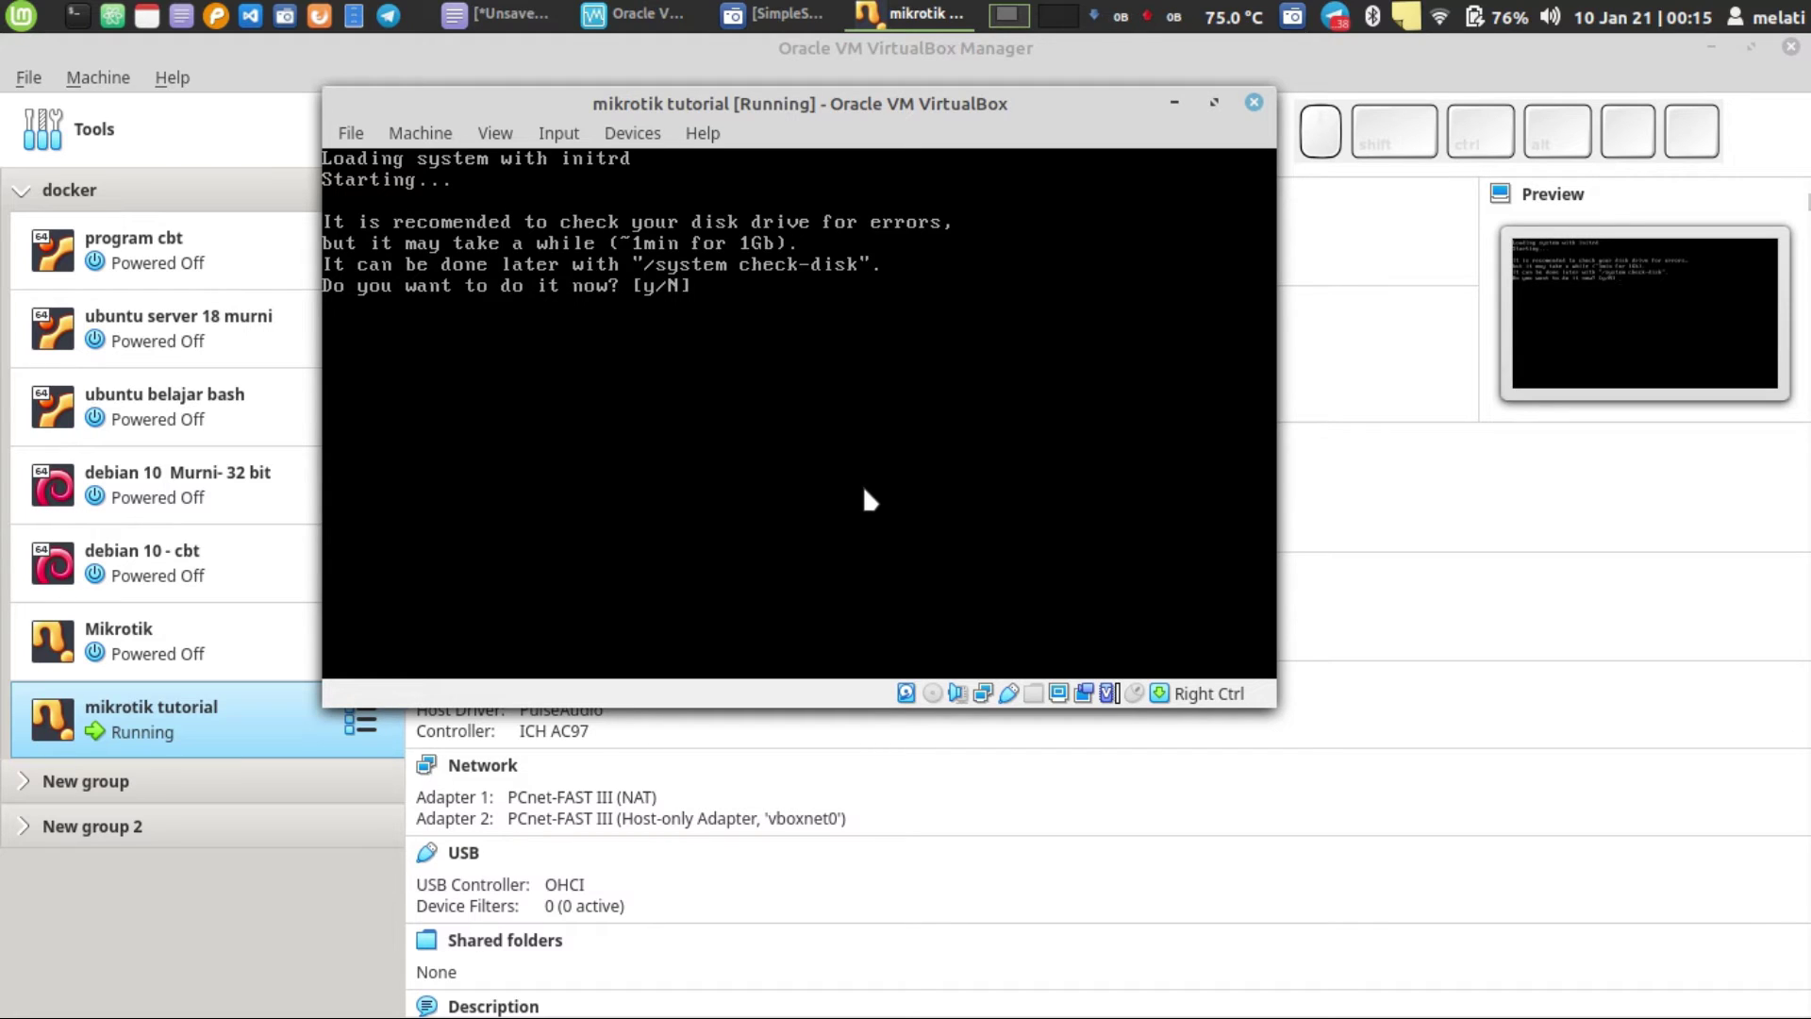
text(y)
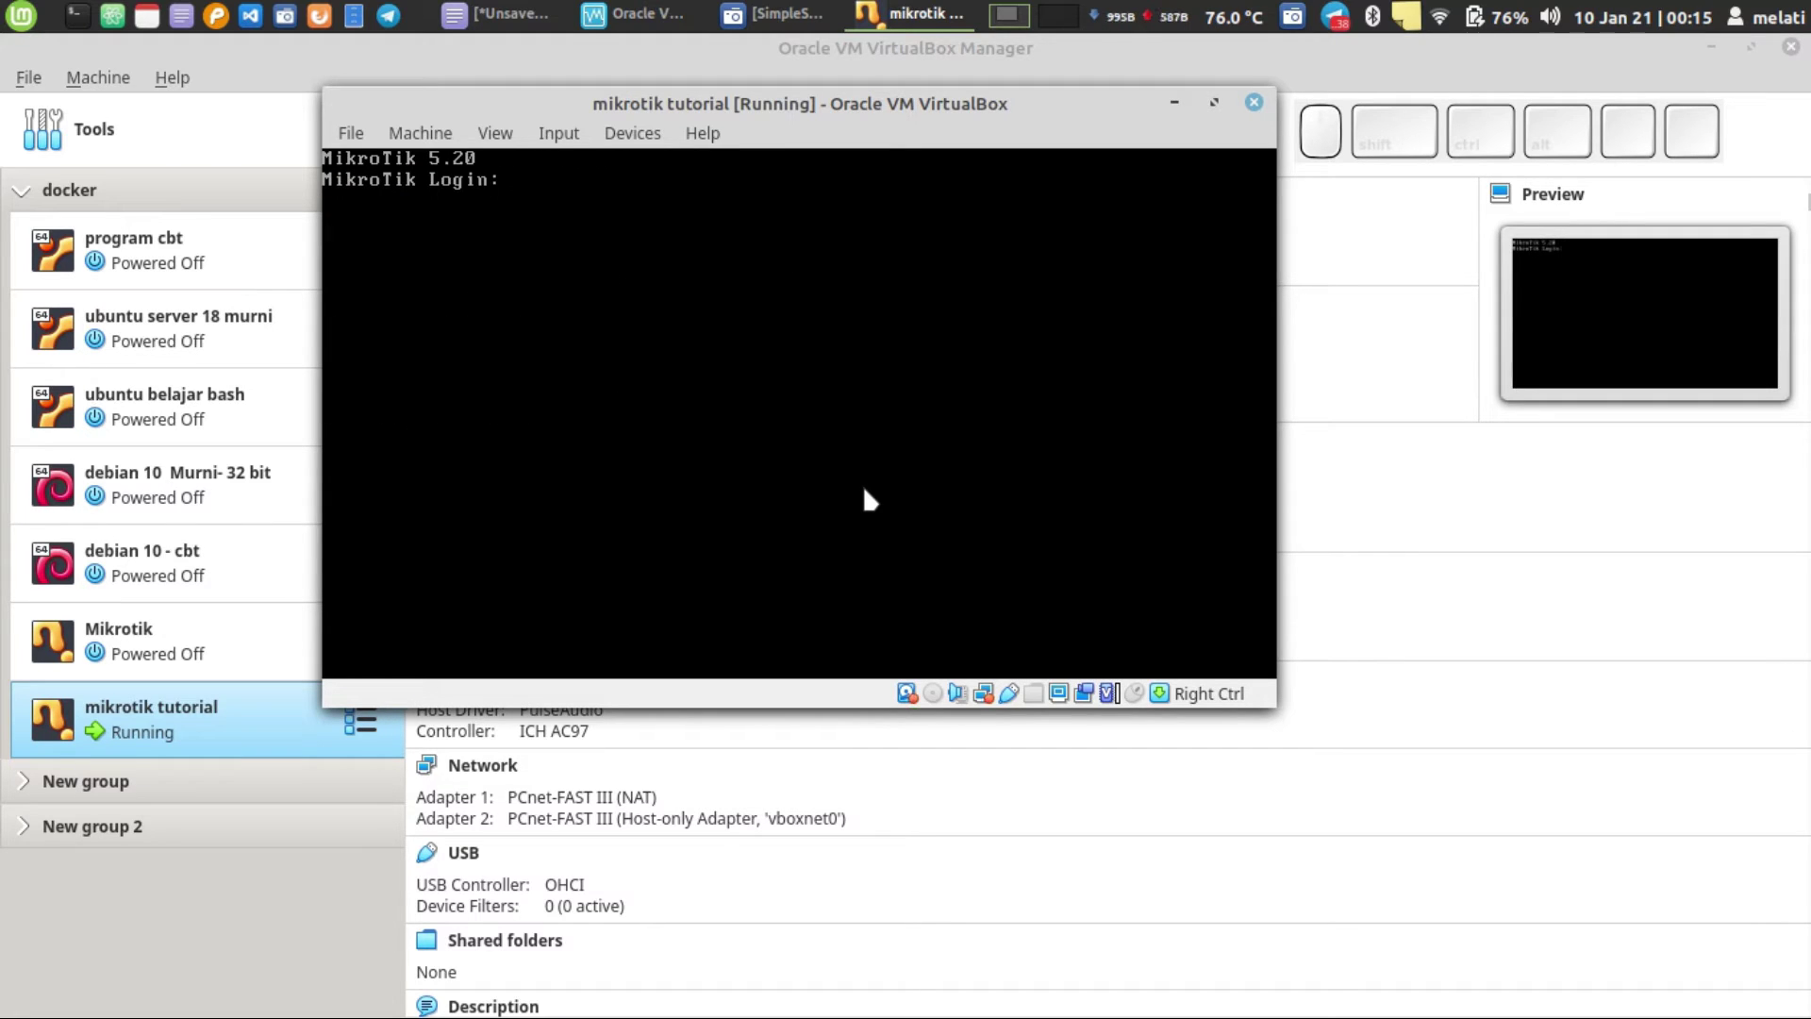
text(admin)
- Log in as admin with an empty password and dismiss the software-key notice
key(Return)
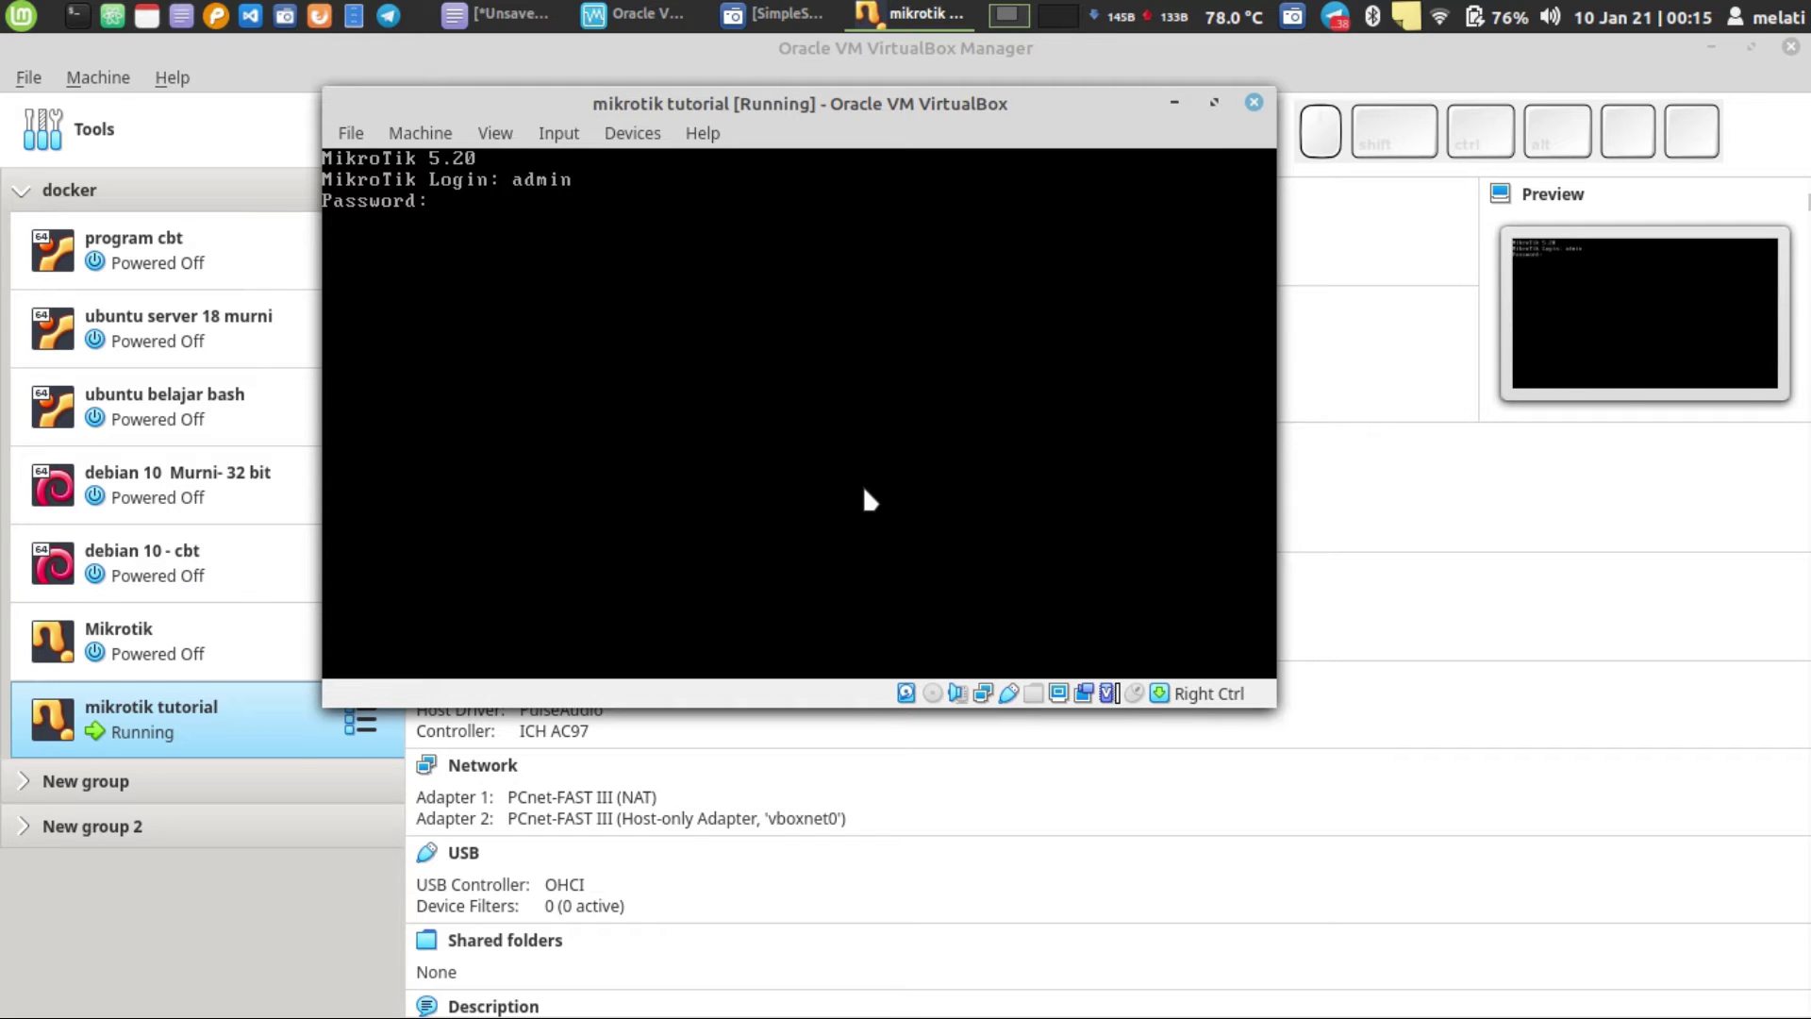
key(Return)
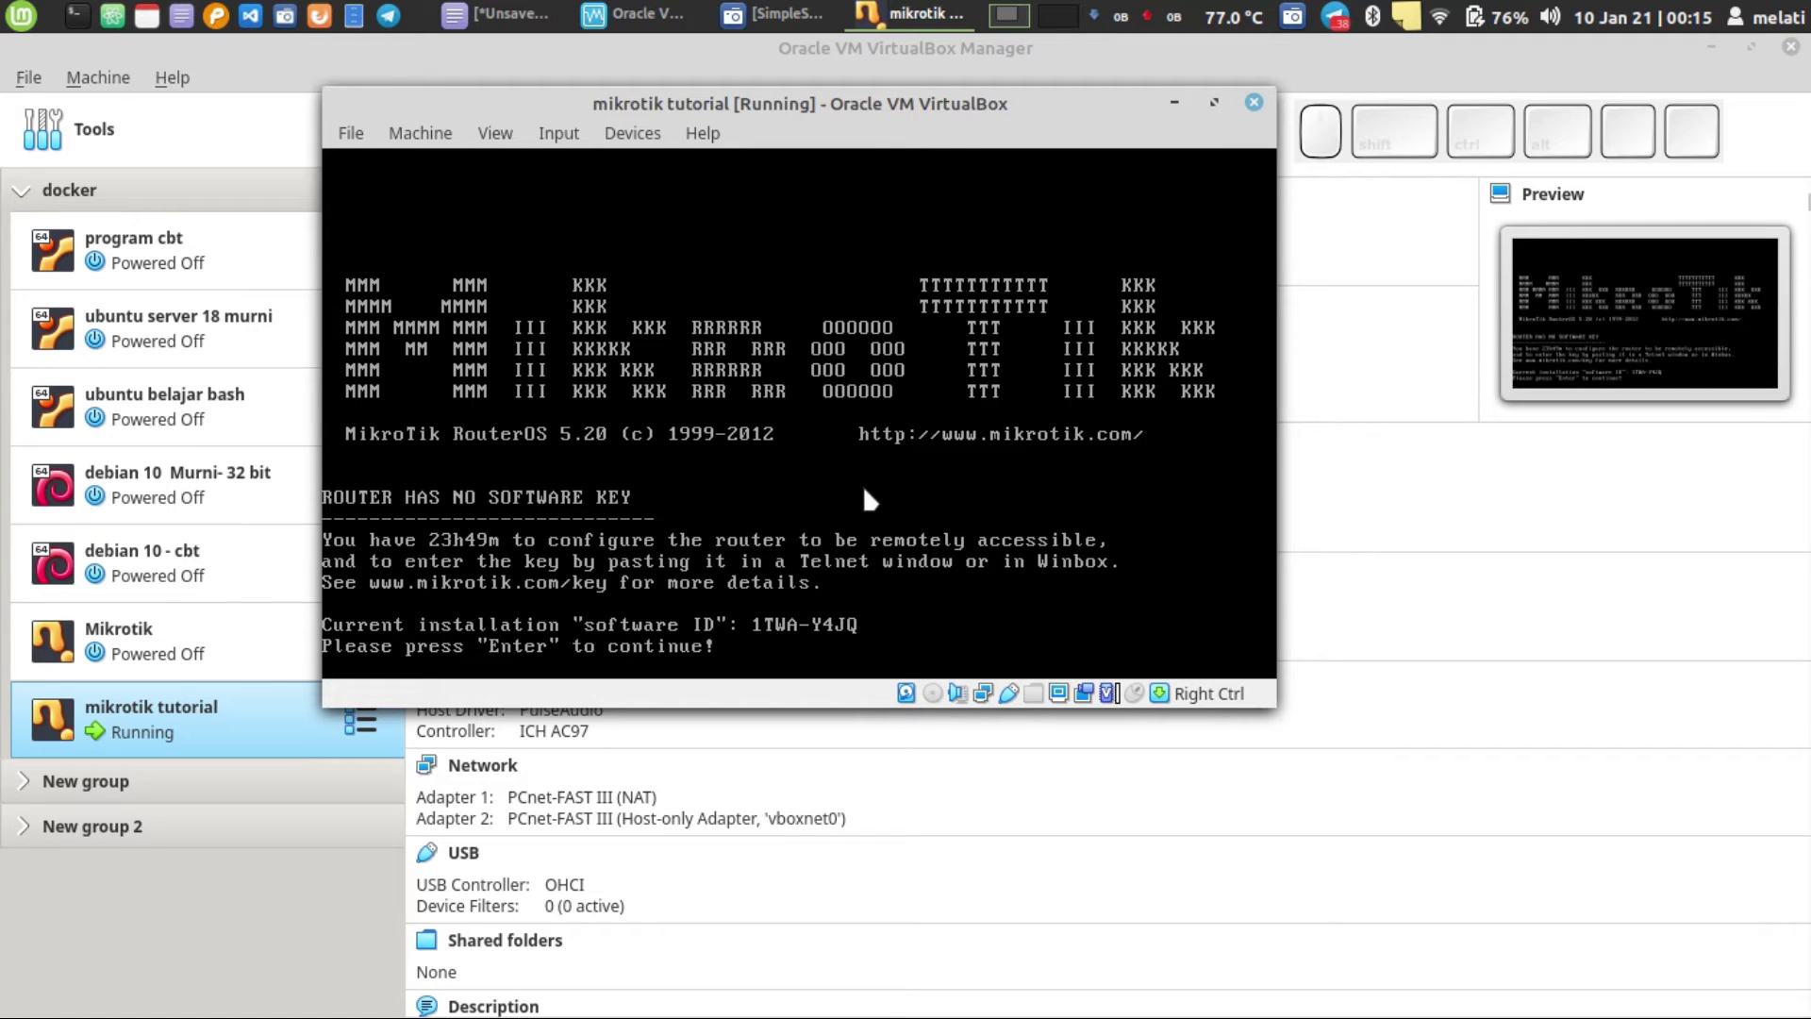
key(Return)
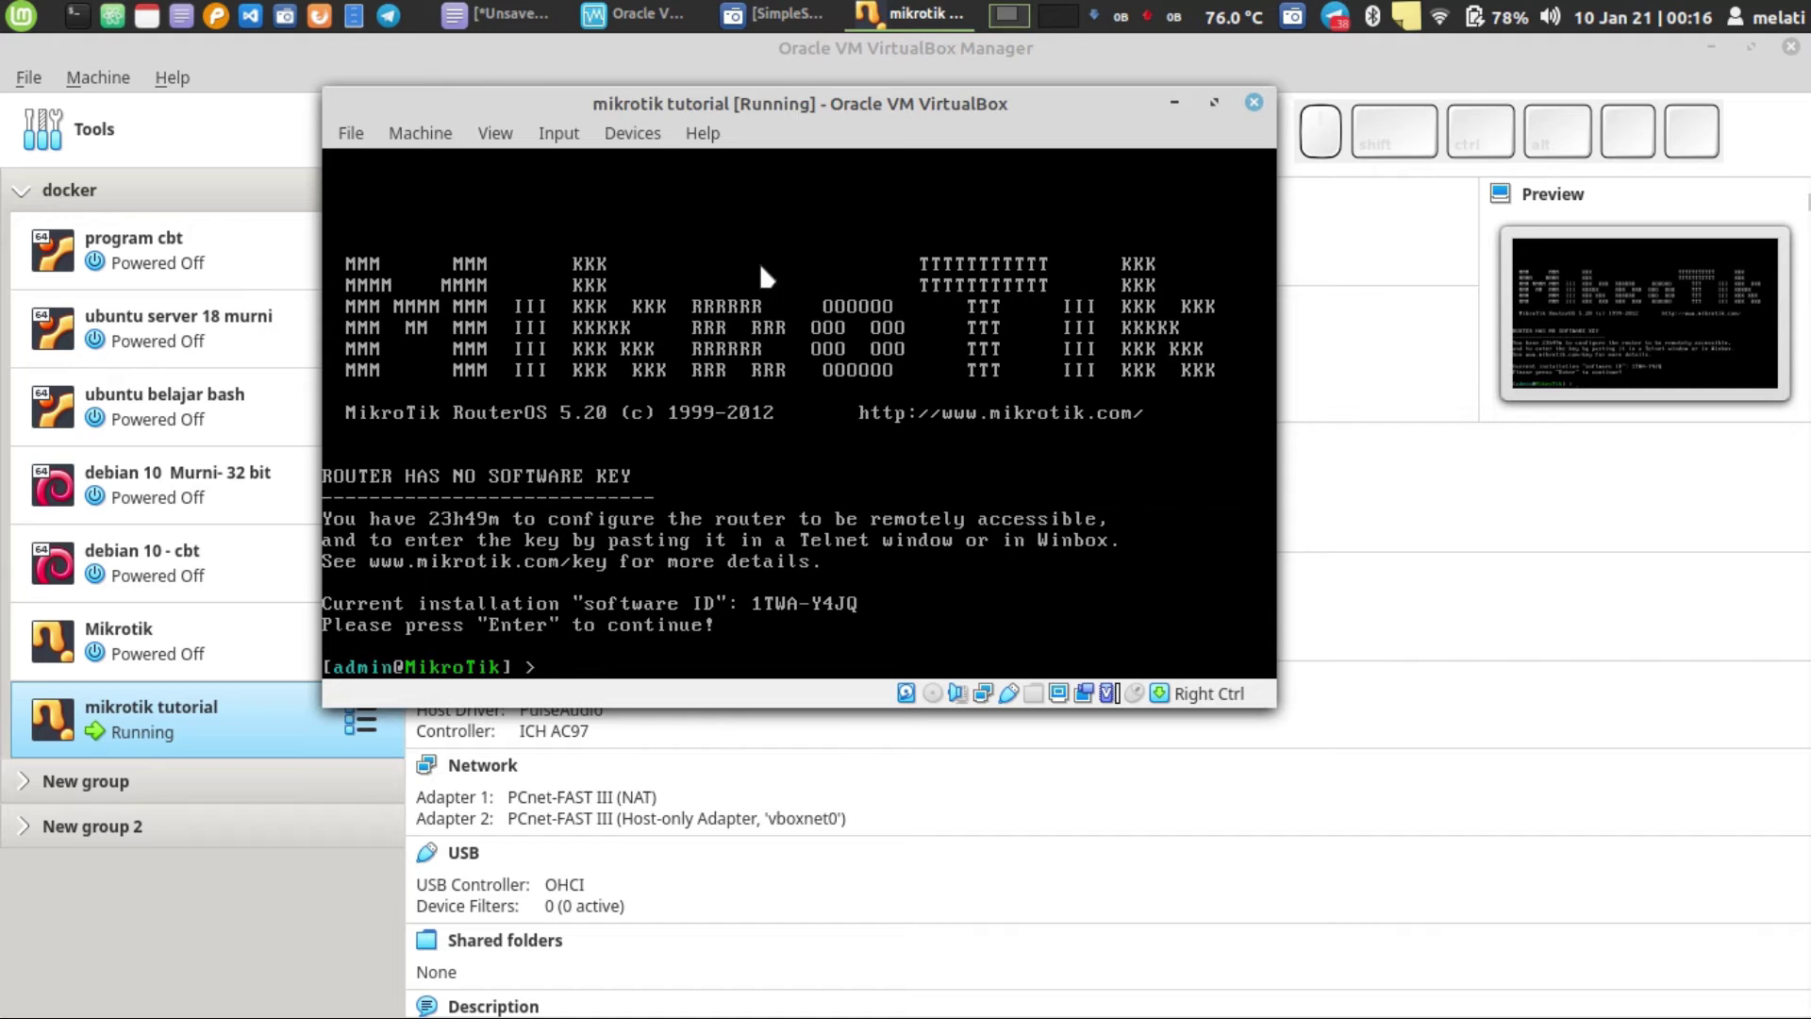
- Begin typing 'ip address add address=192.168.10.100' at the RouterOS prompt
drag(837, 89, 832, 43)
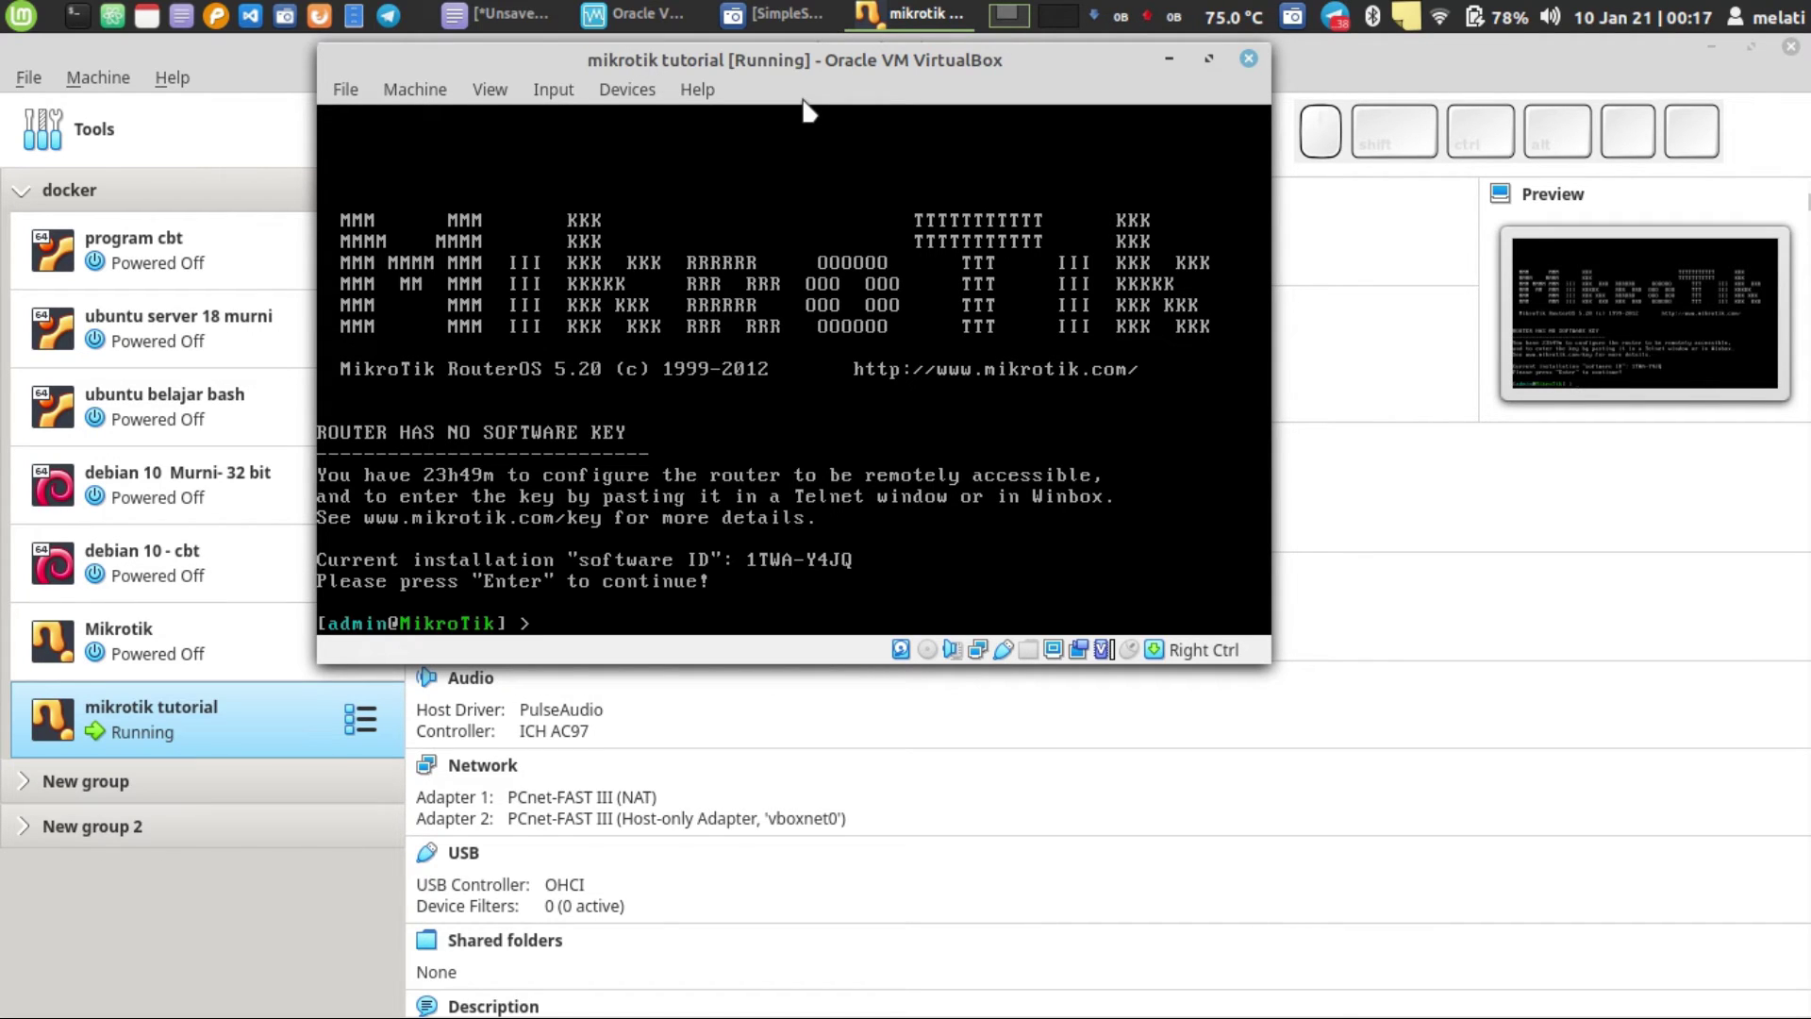
text(ip)
text(a)
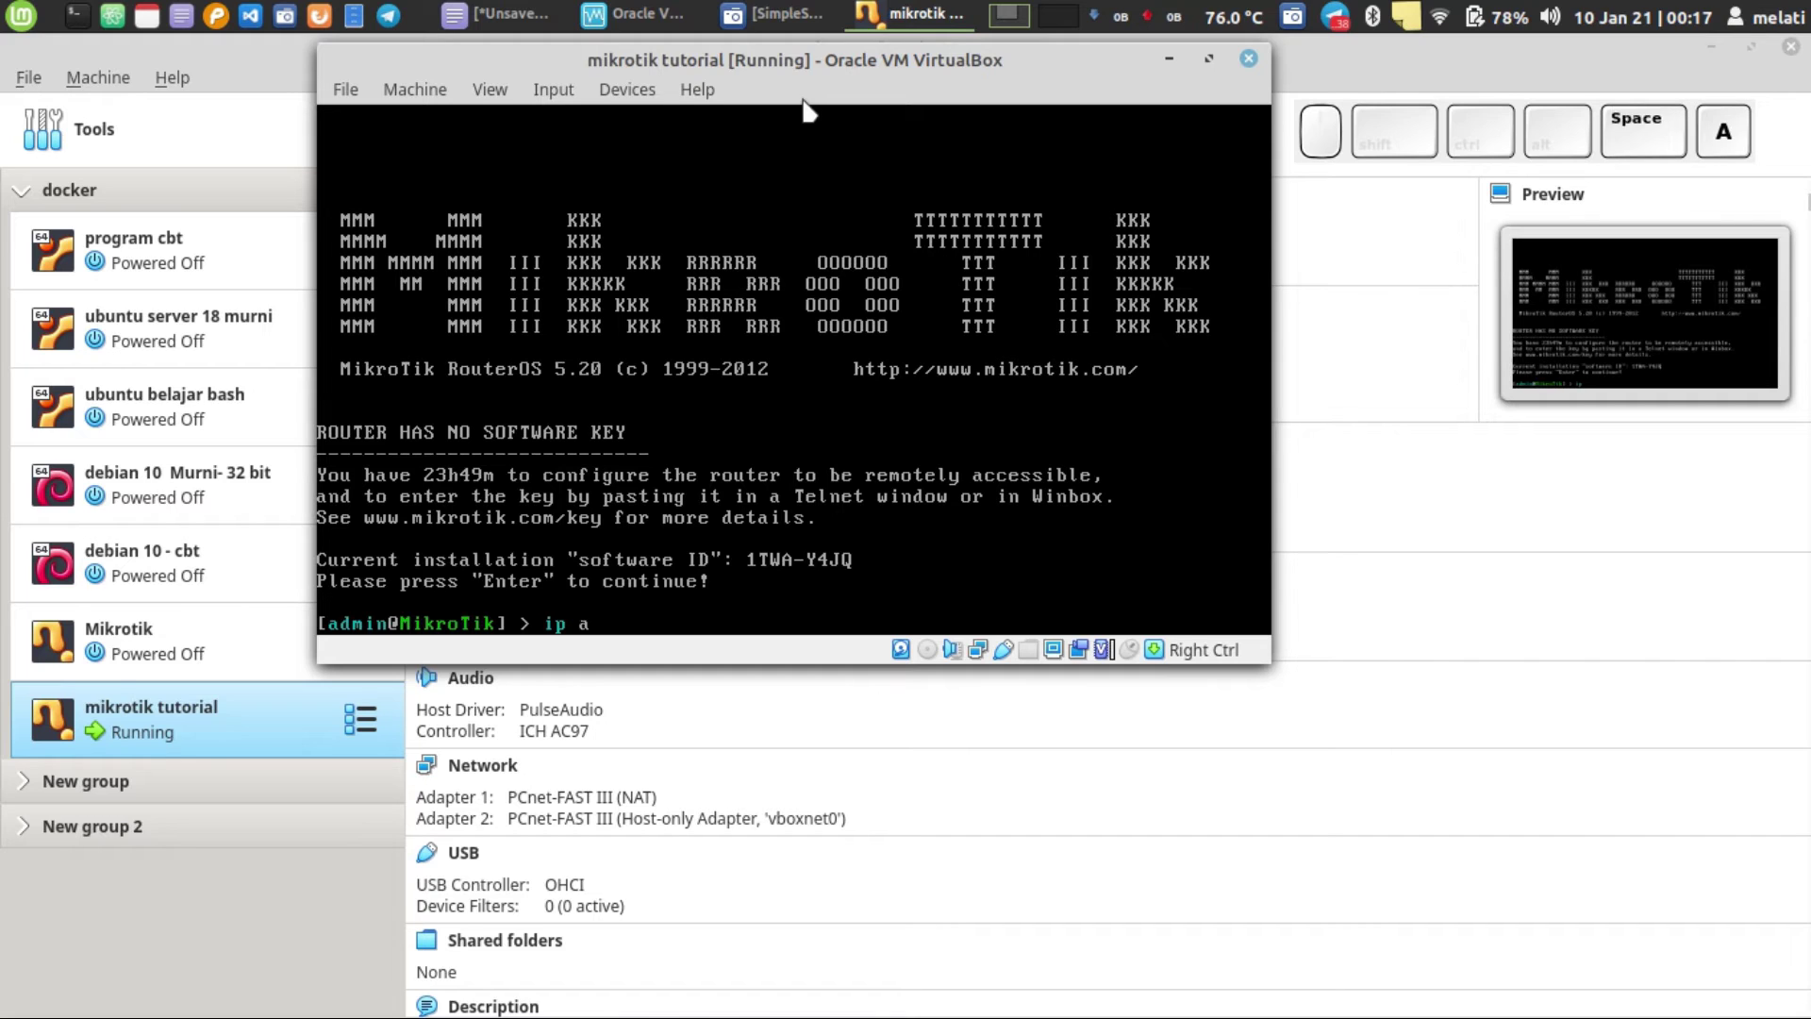
text(ddress)
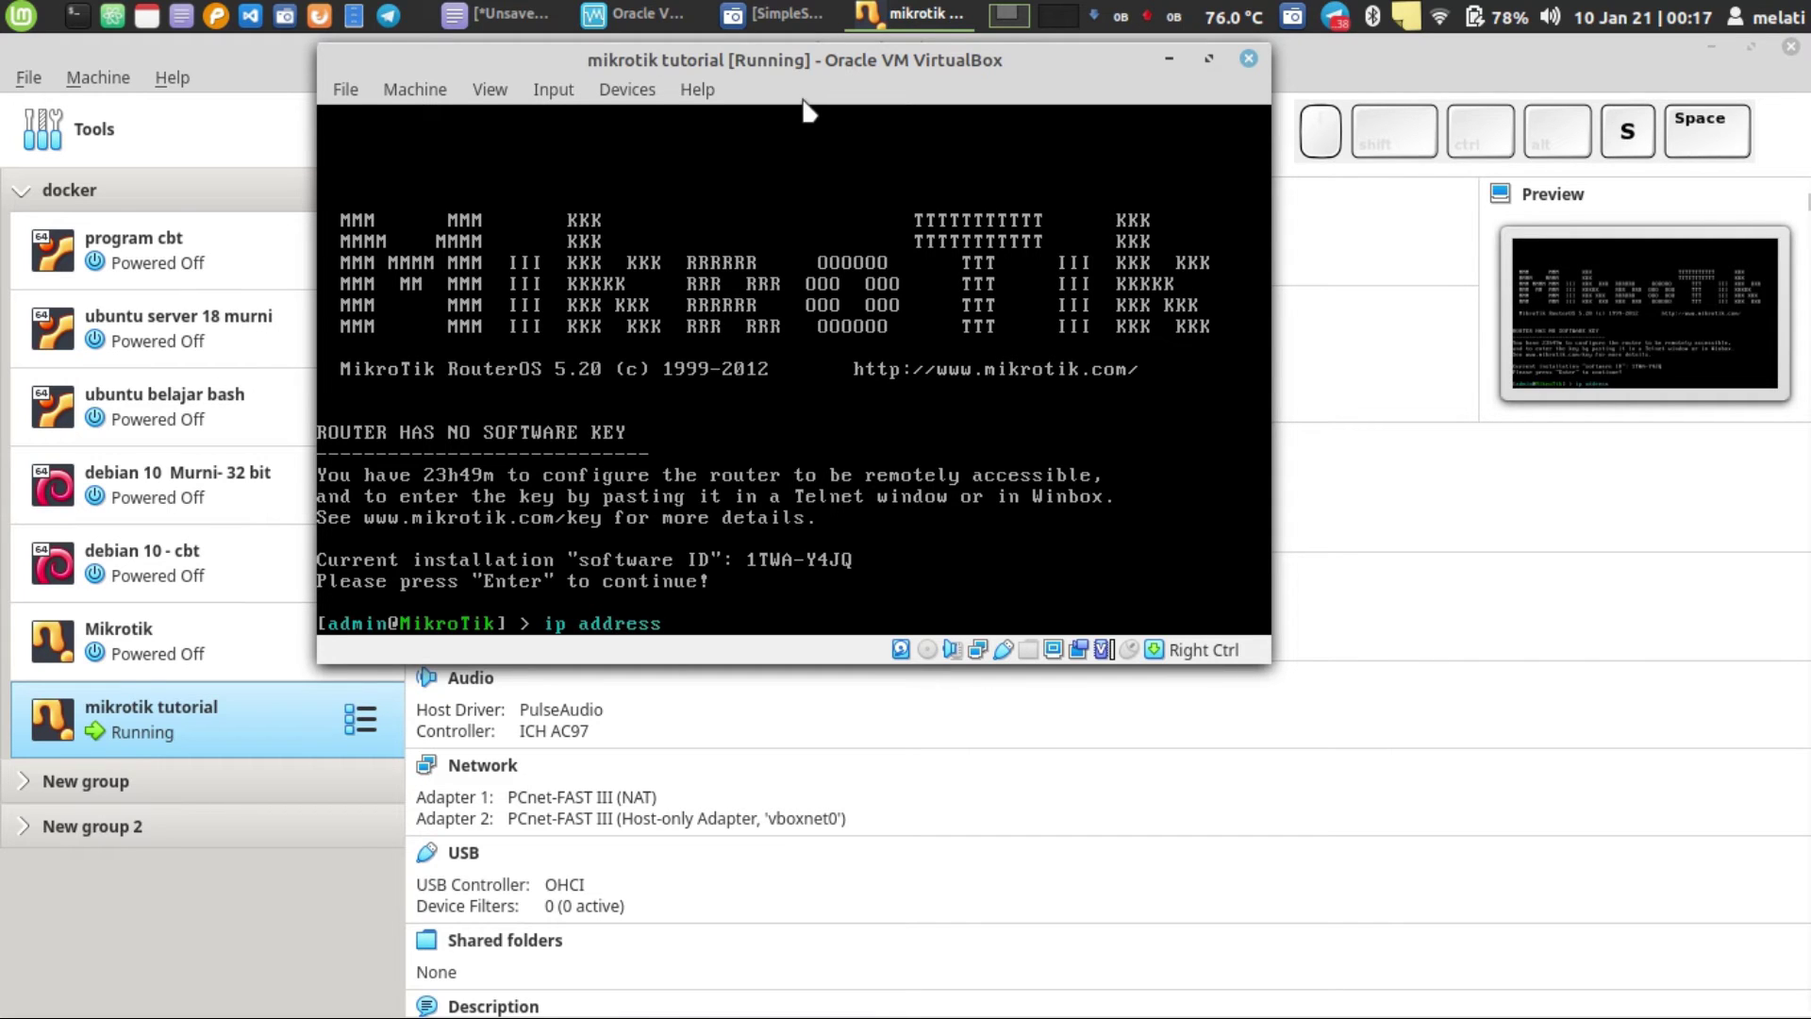
text( add i)
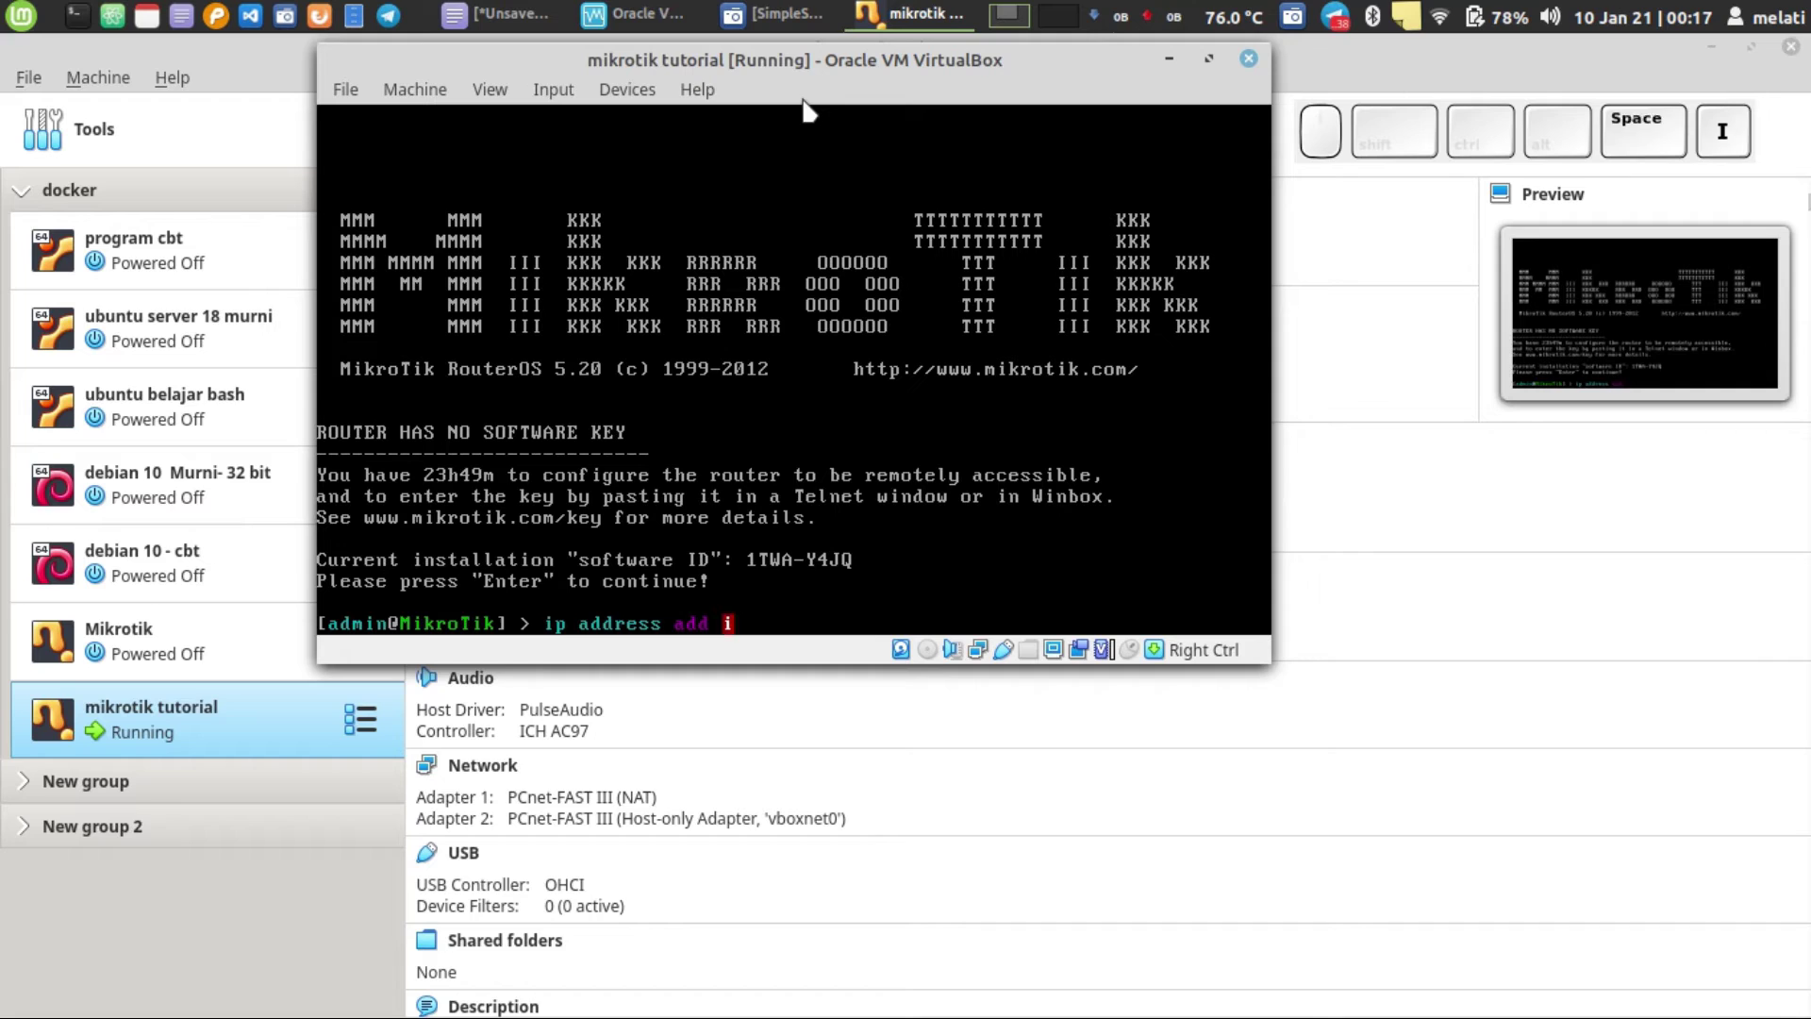
key(BackSpace)
text(address=)
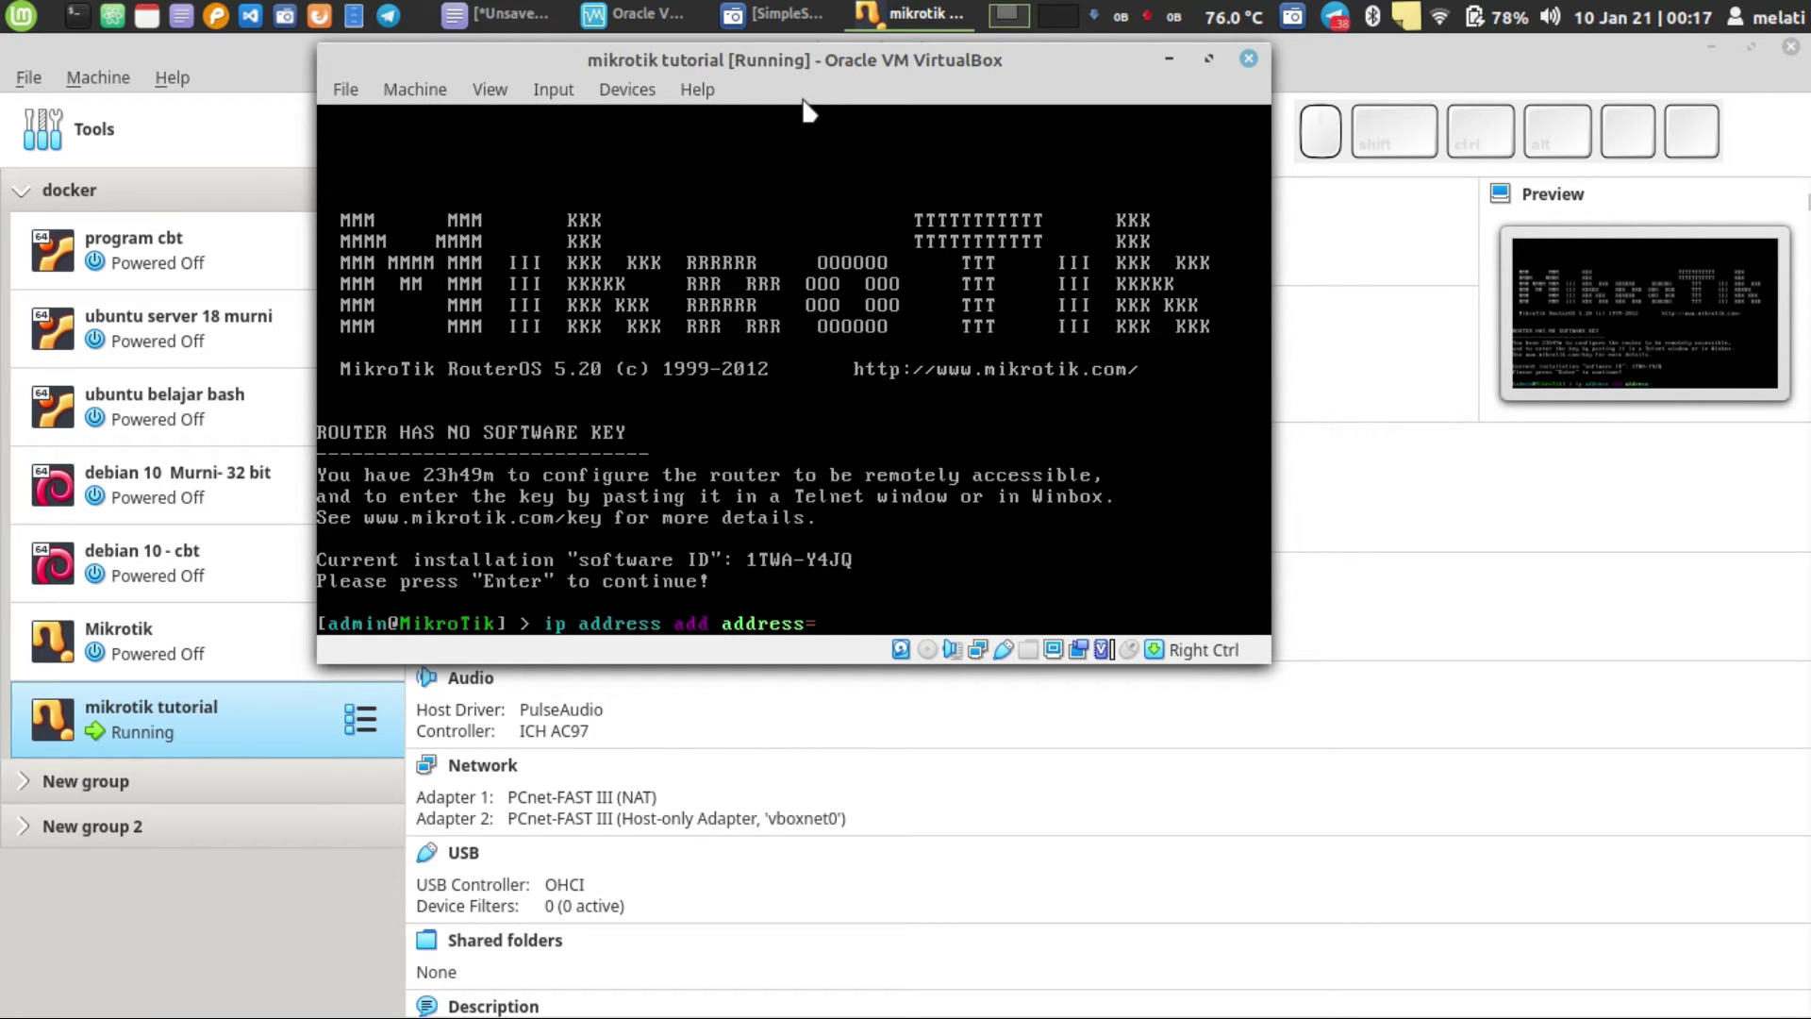
text(192.168.10.100 addr)
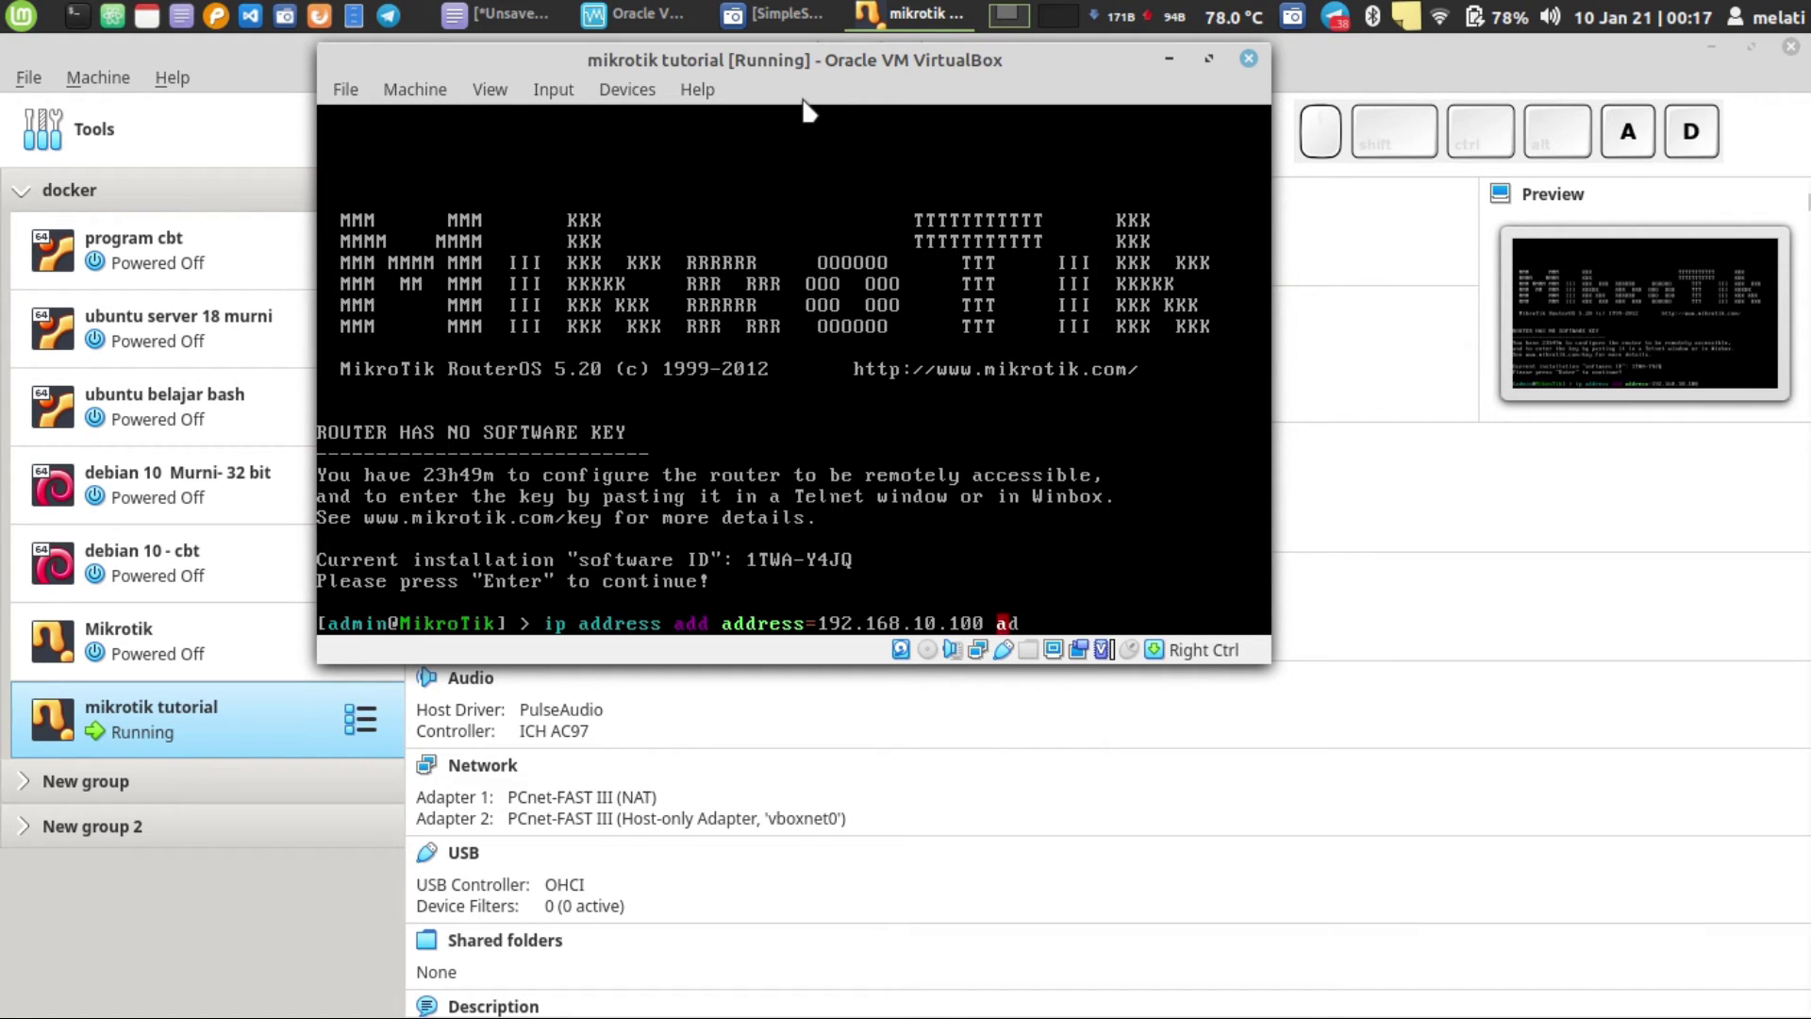
- Complete the command with '/24 interface=ether2' and run it
key(BackSpace)
key(BackSpace)
key(BackSpace)
key(BackSpace)
text(interface=)
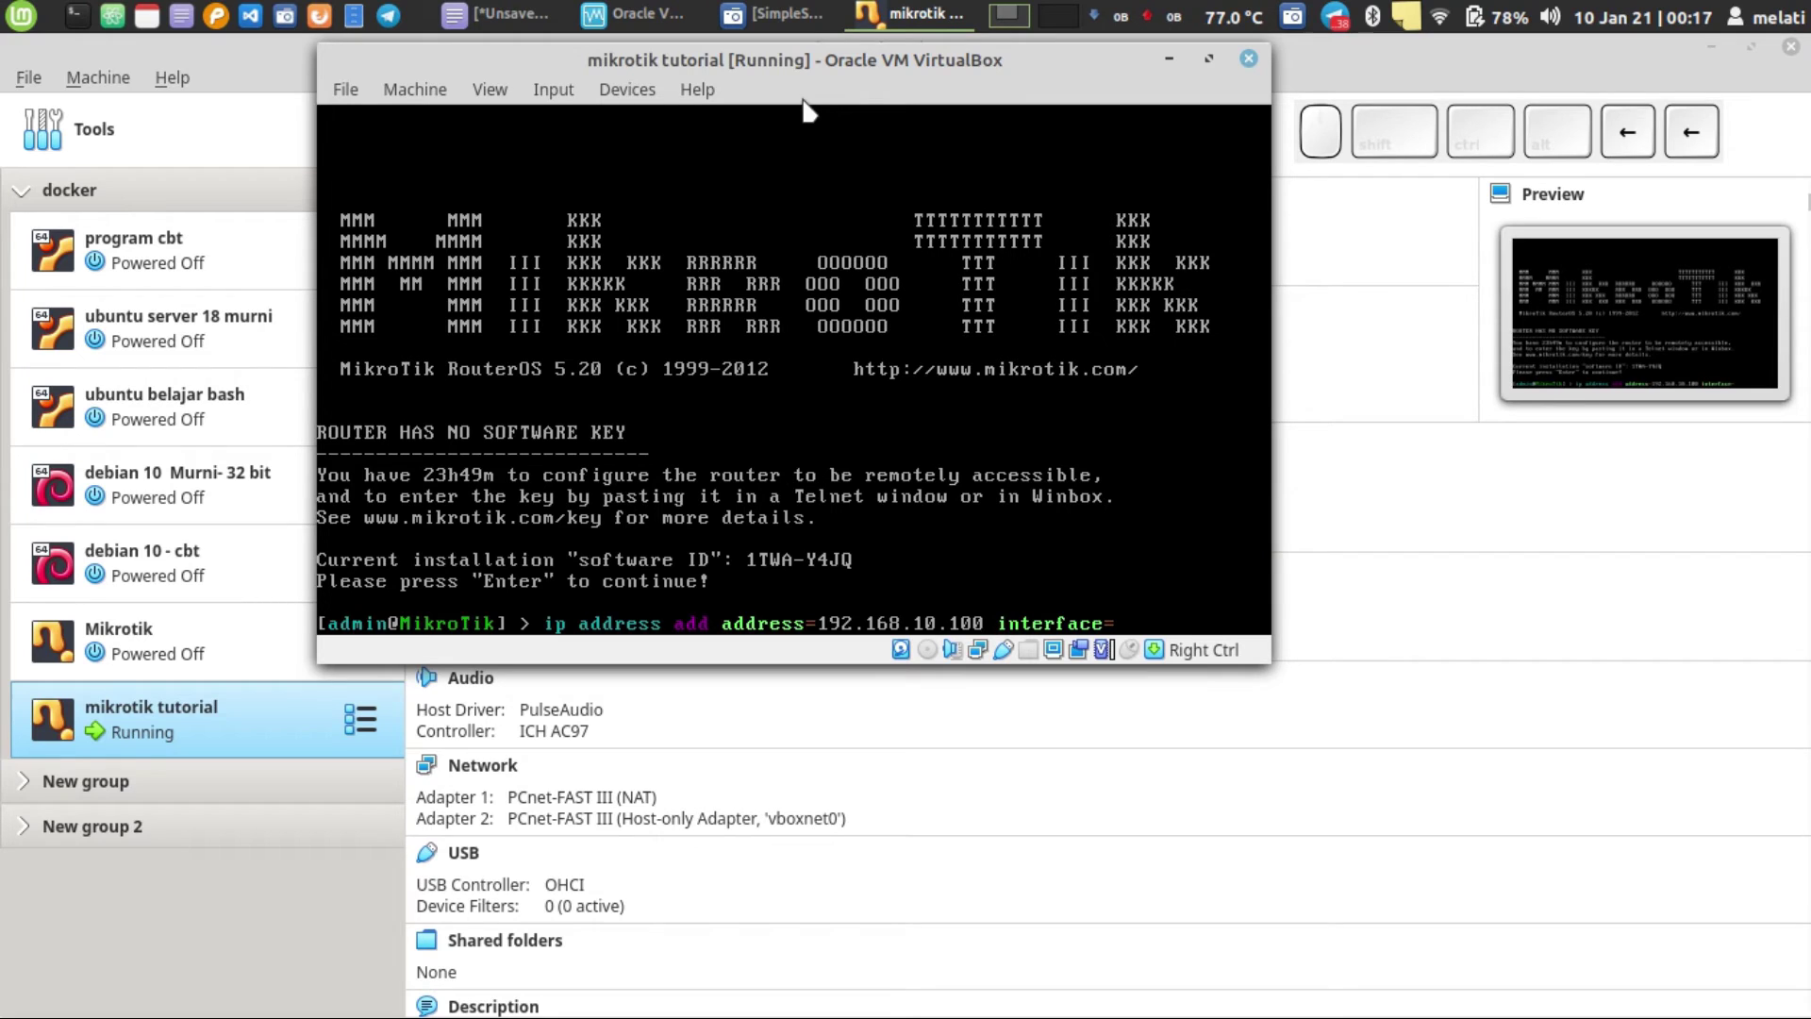
key(Left)
key(Left)
key(Left)
key(Left)
key(Left)
key(Left)
key(Left)
key(Left)
key(Left)
key(Left)
key(Left)
text(/24)
key(Right)
text(ether2)
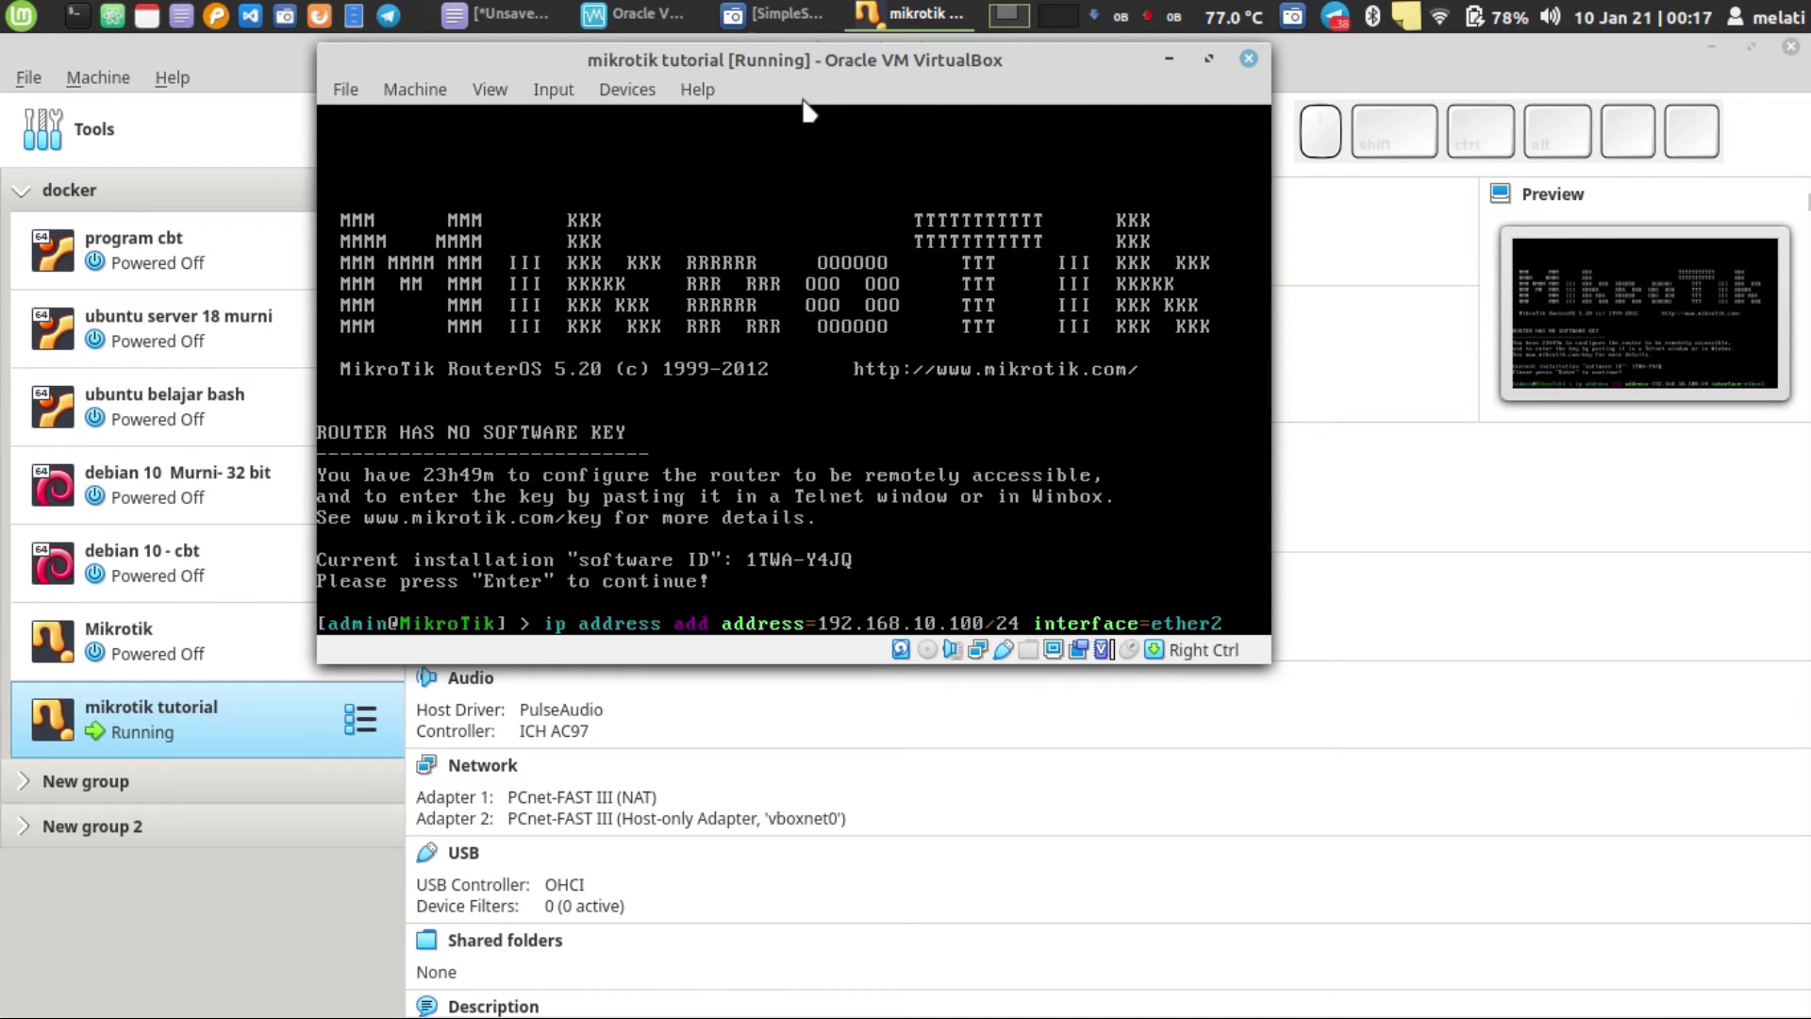
key(Return)
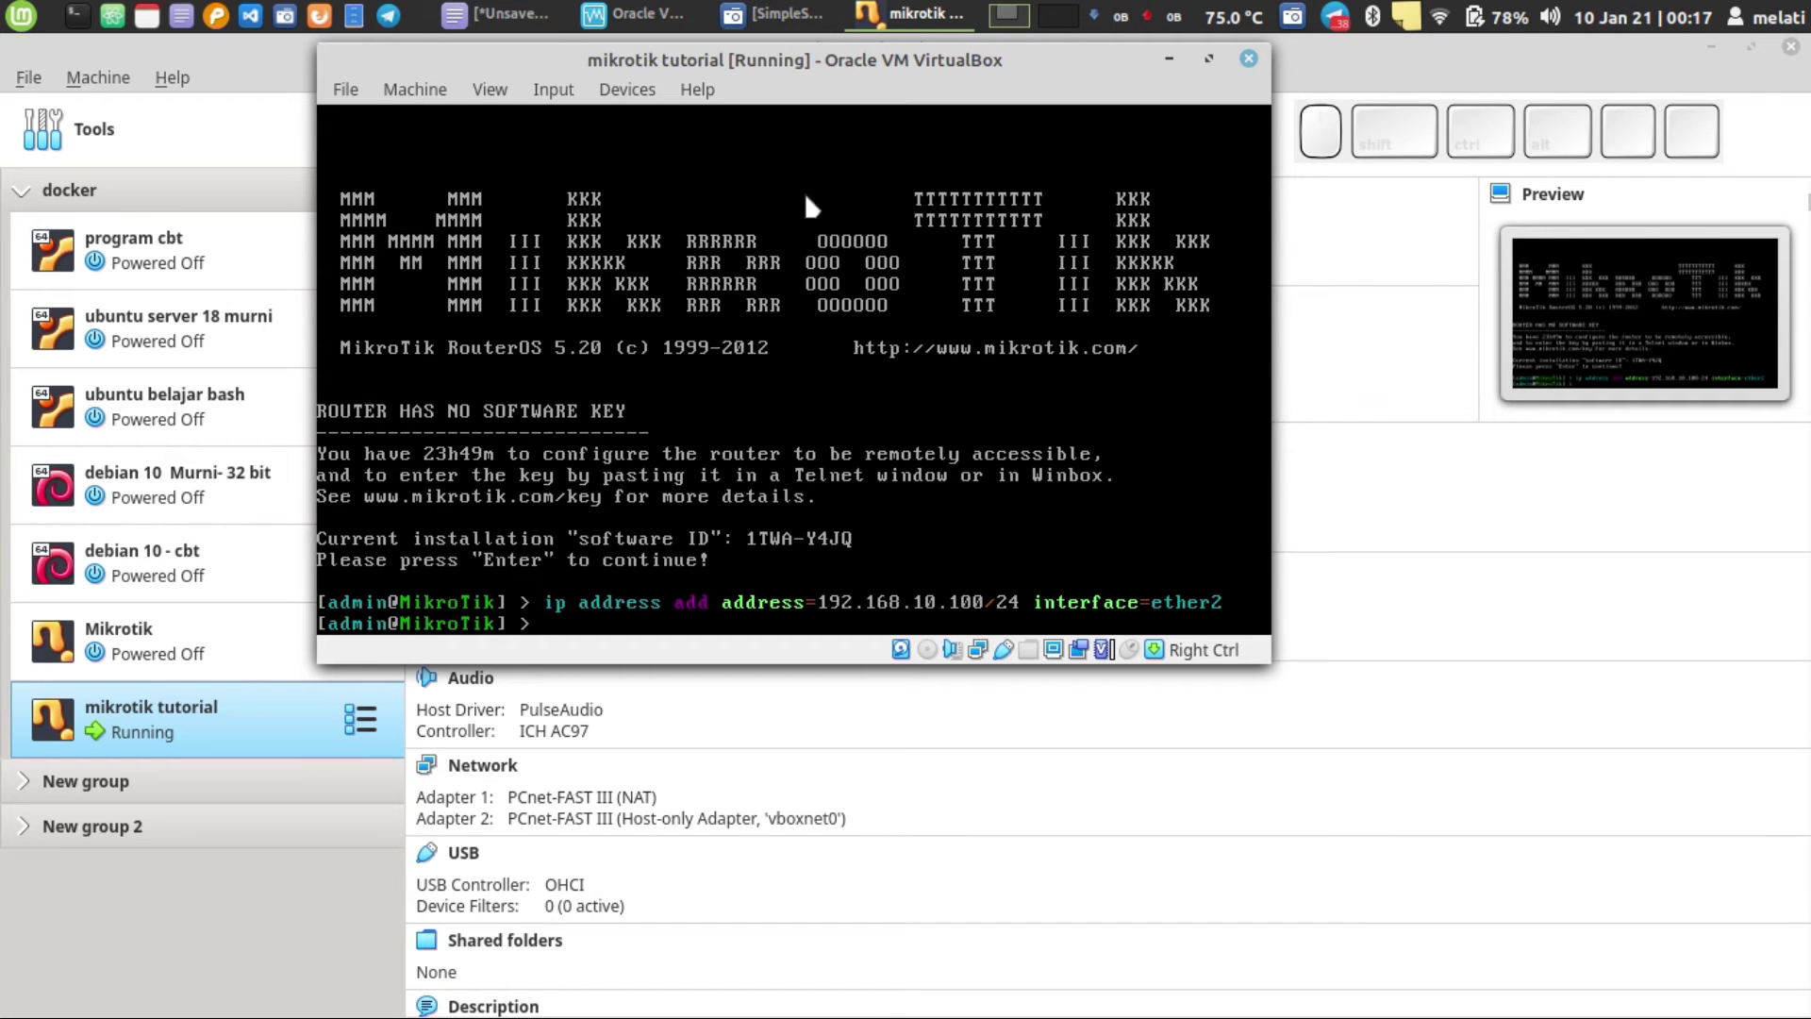
- Bring Xed's 'ip address add' note forward, add an empty Unsaved Document 2, and return to the note
click(487, 14)
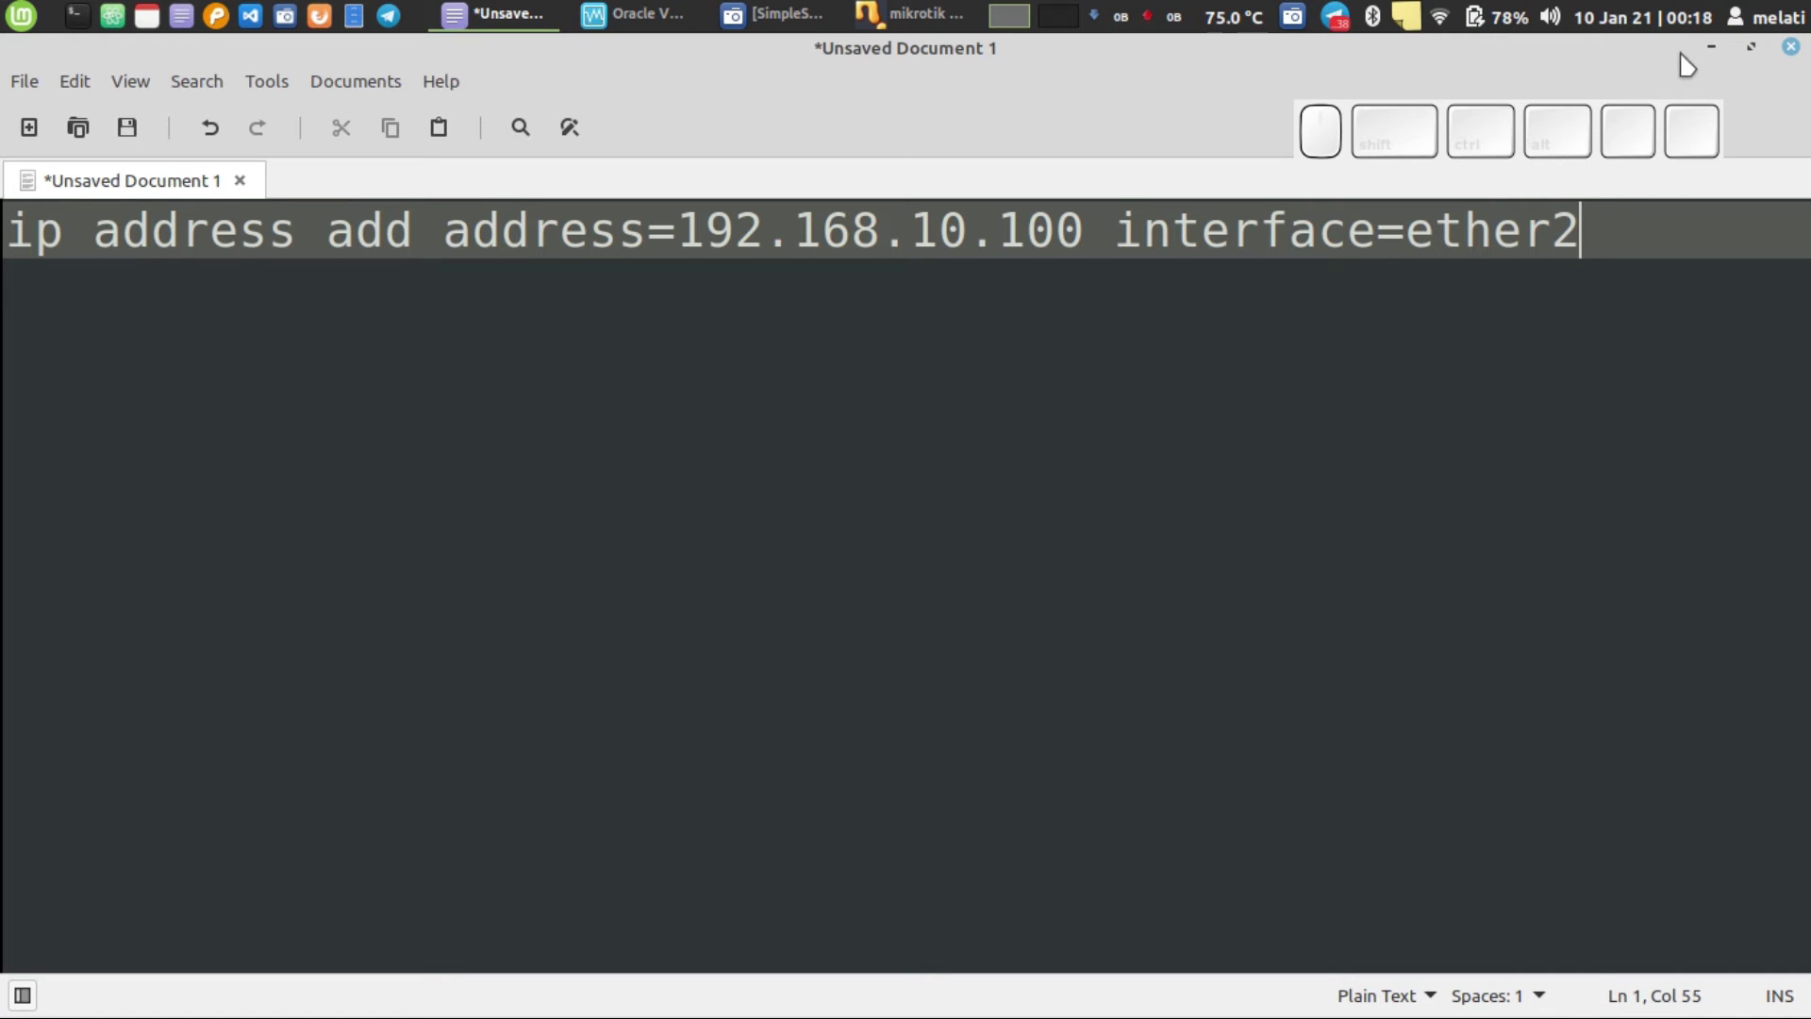
click(1711, 47)
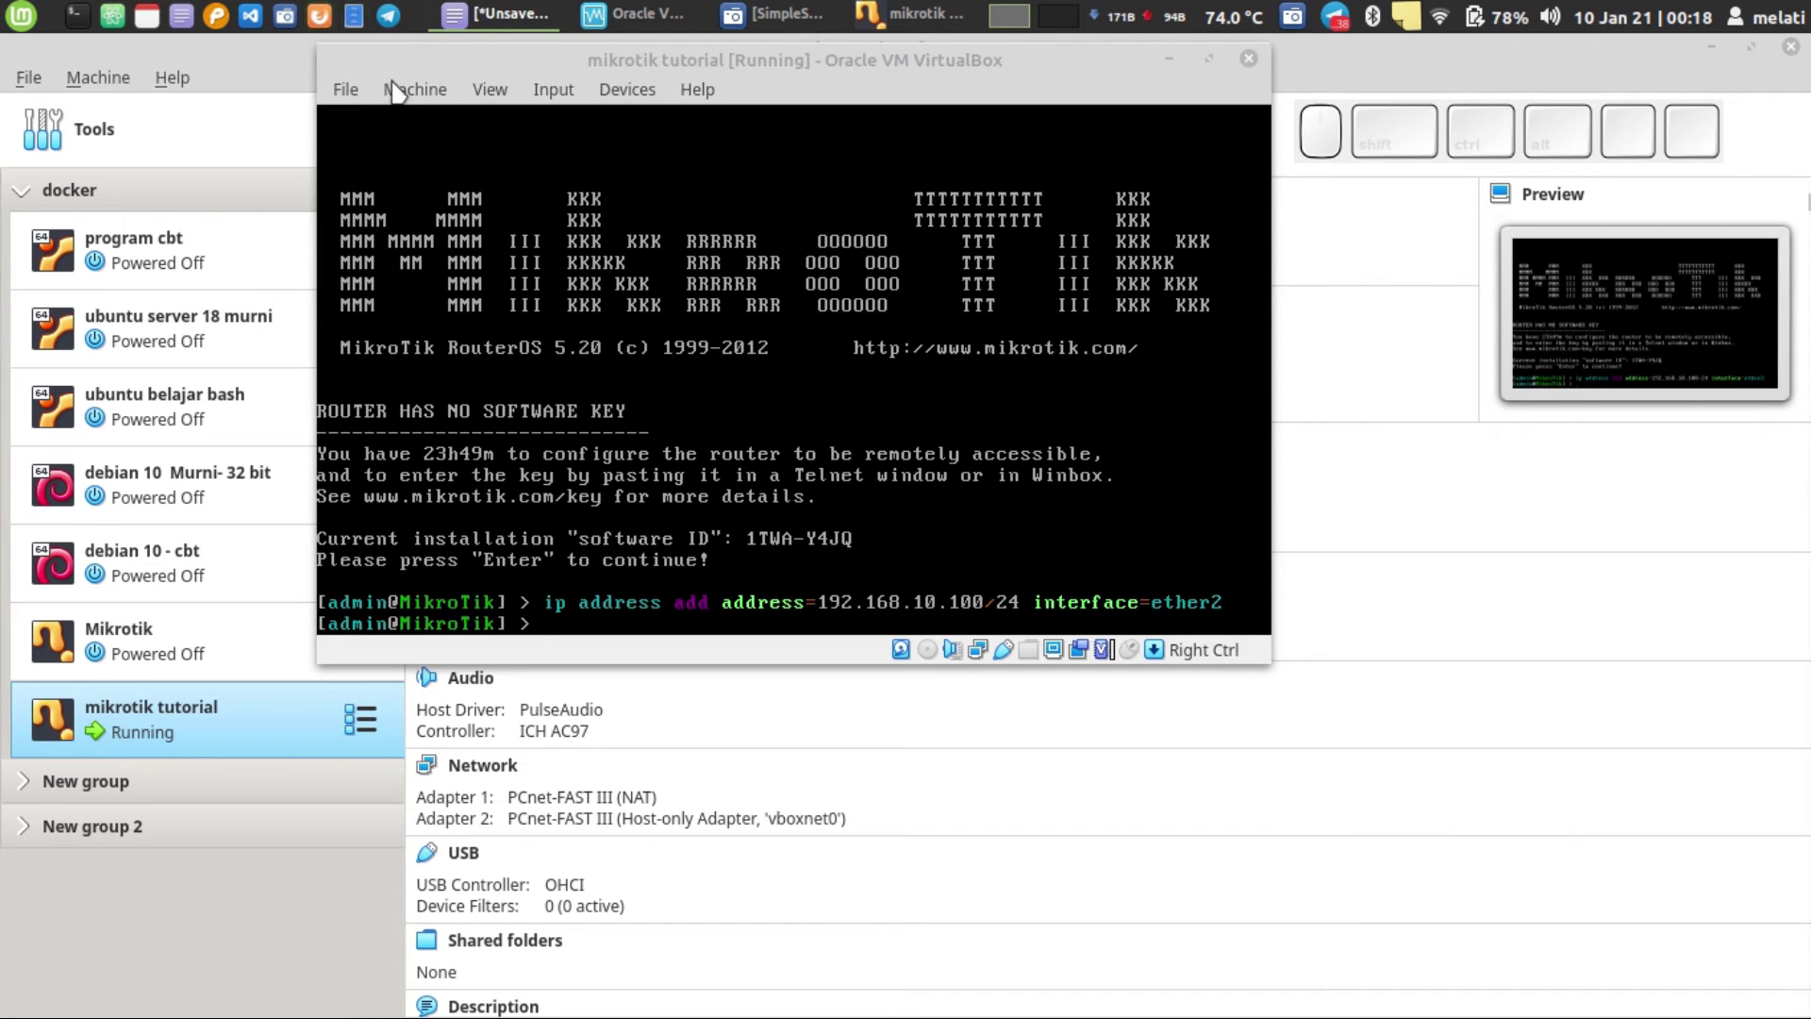
click(466, 16)
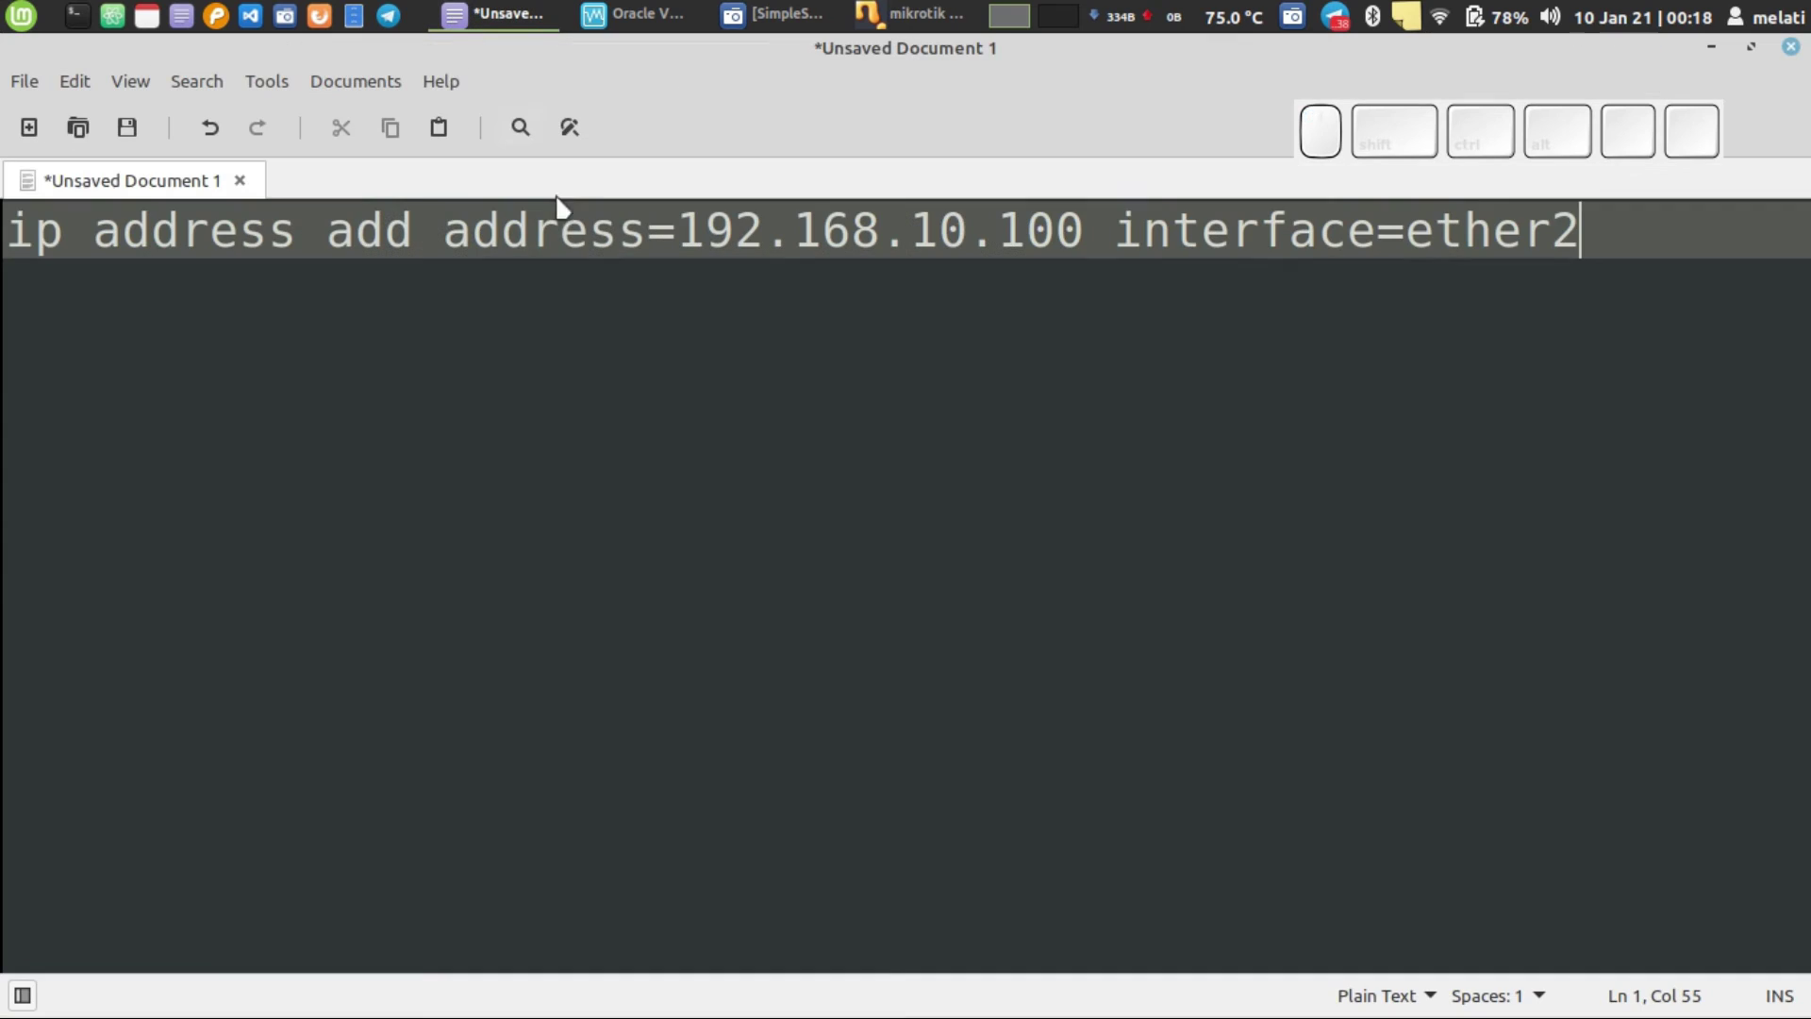
click(29, 127)
click(157, 193)
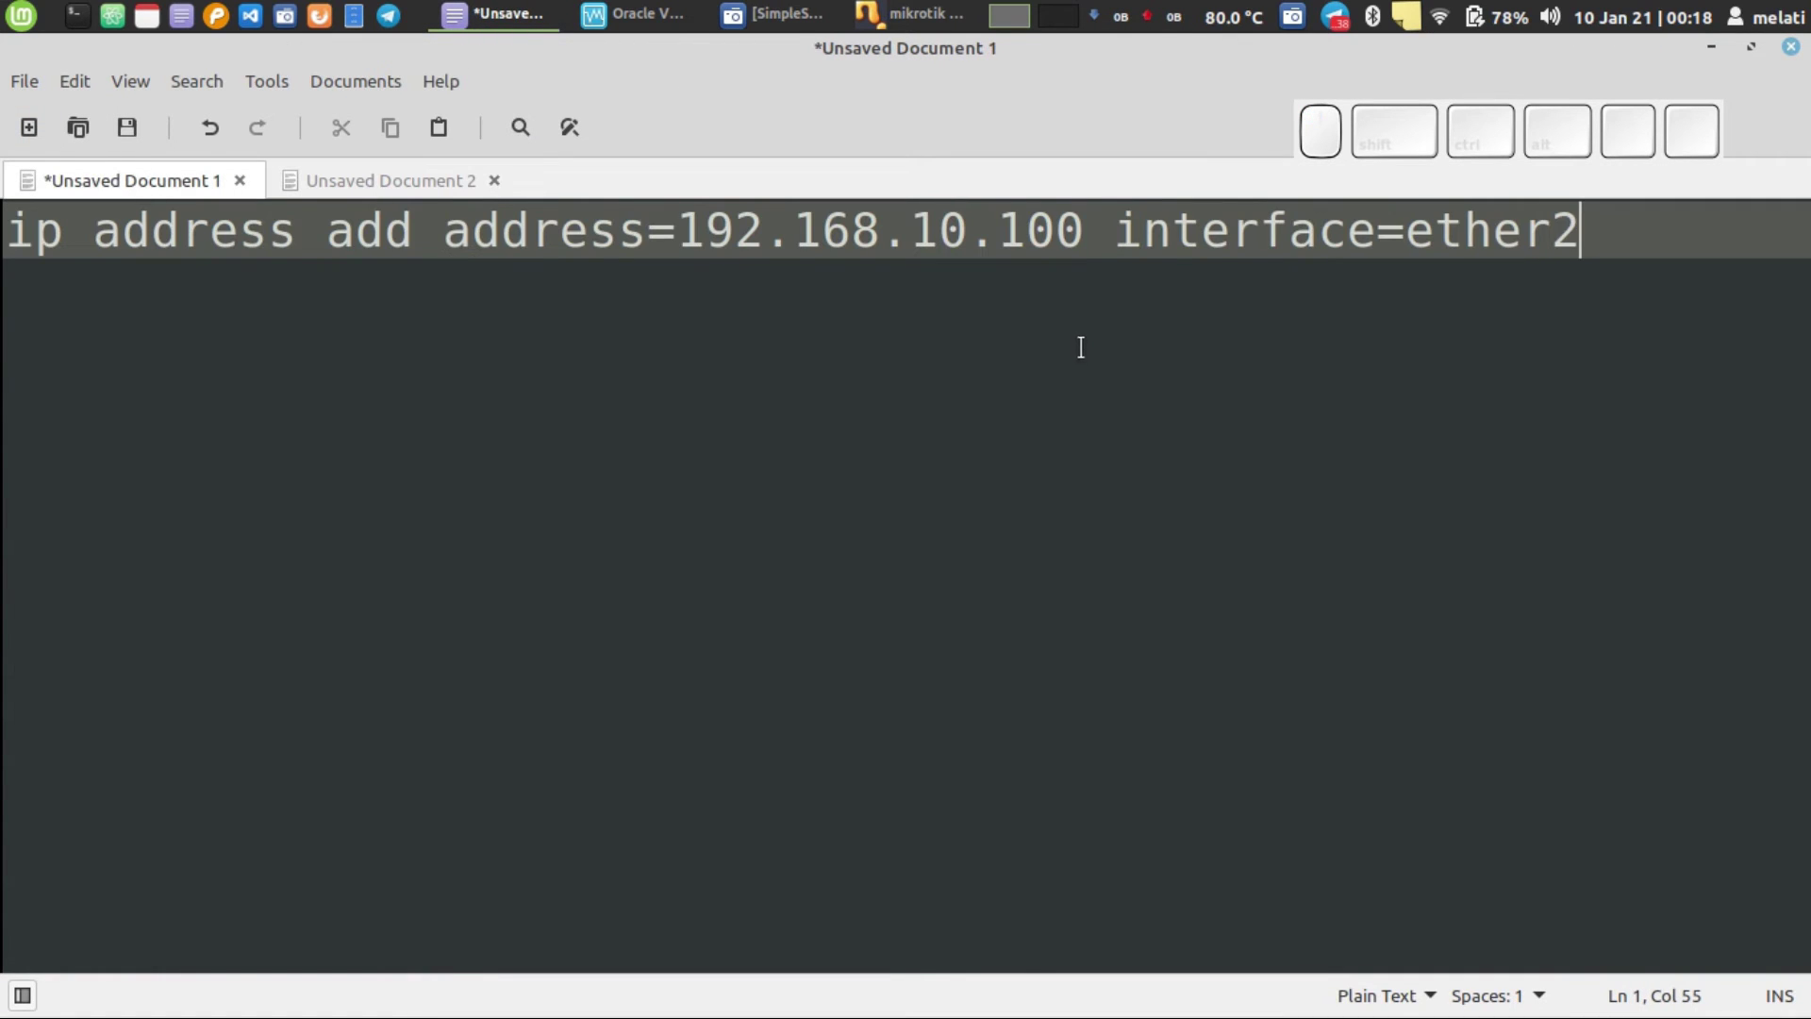
- Replace the note's command line with the heading 'Mikrotik'
key(ctrl+a)
key(BackSpace)
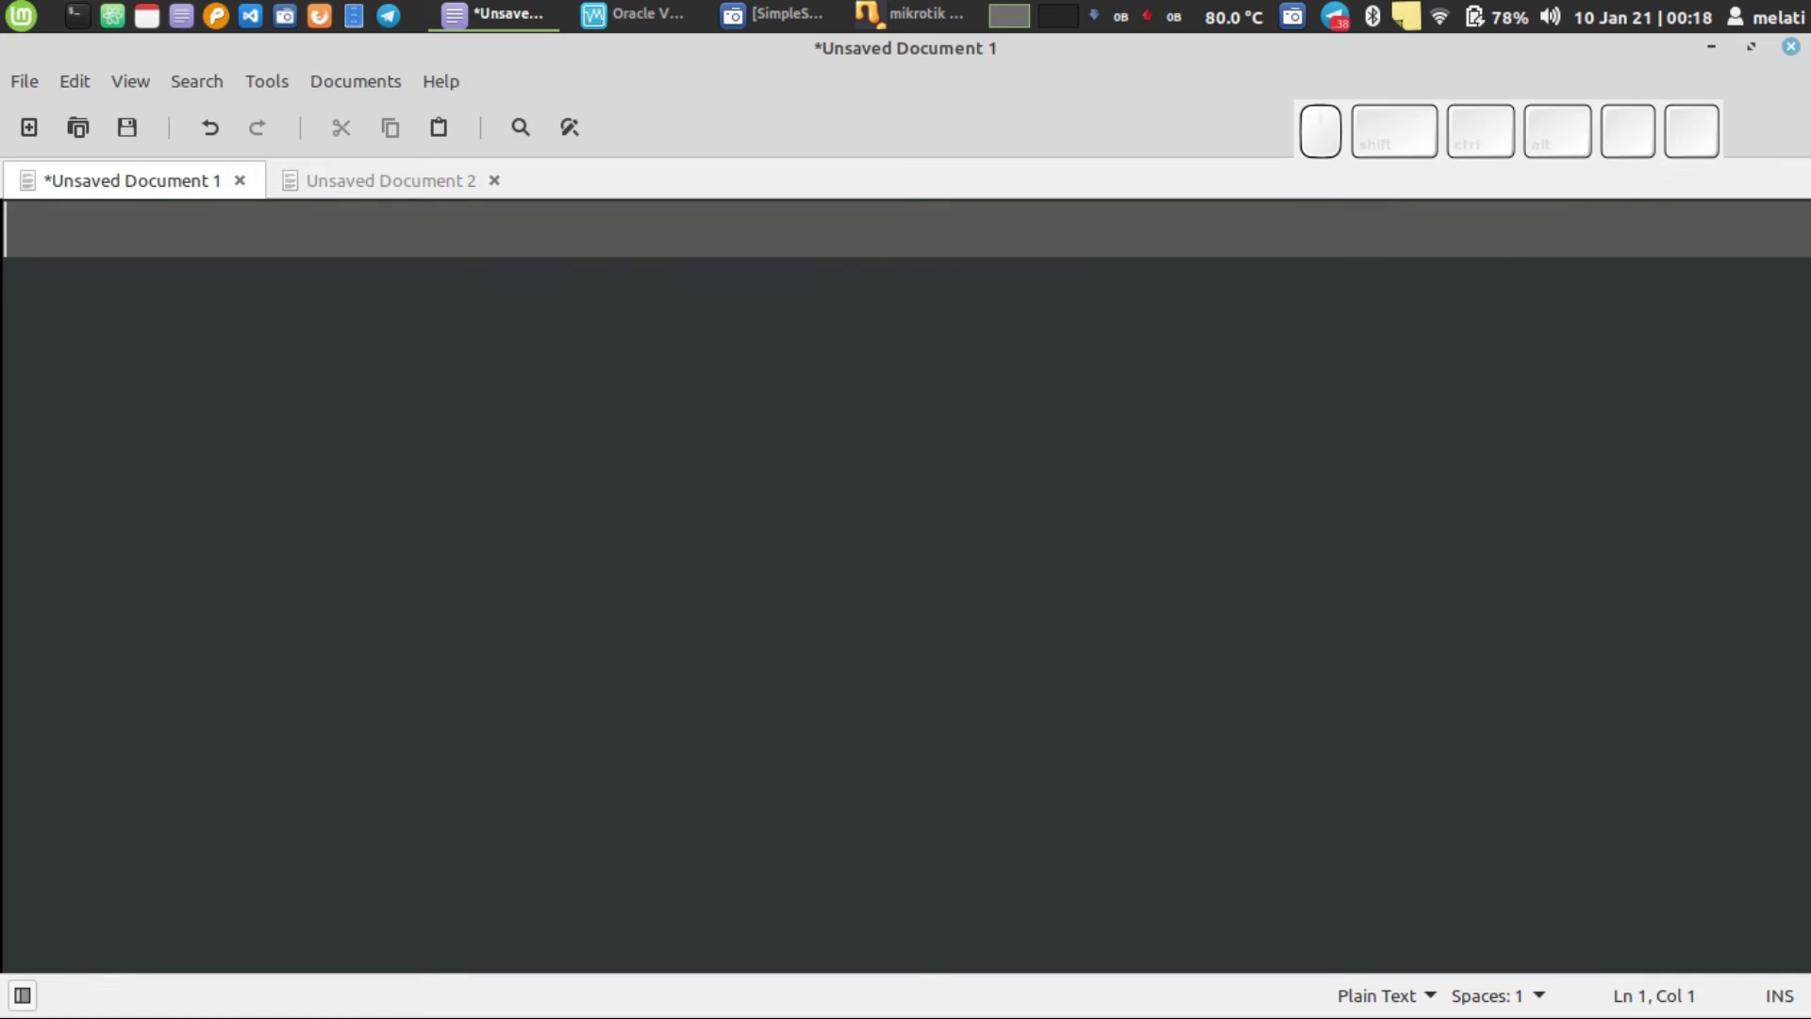
text(mikr)
key(BackSpace)
key(BackSpace)
key(BackSpace)
key(BackSpace)
text(Mri)
key(BackSpace)
key(BackSpace)
text(ikor)
key(BackSpace)
key(BackSpace)
text(rotik)
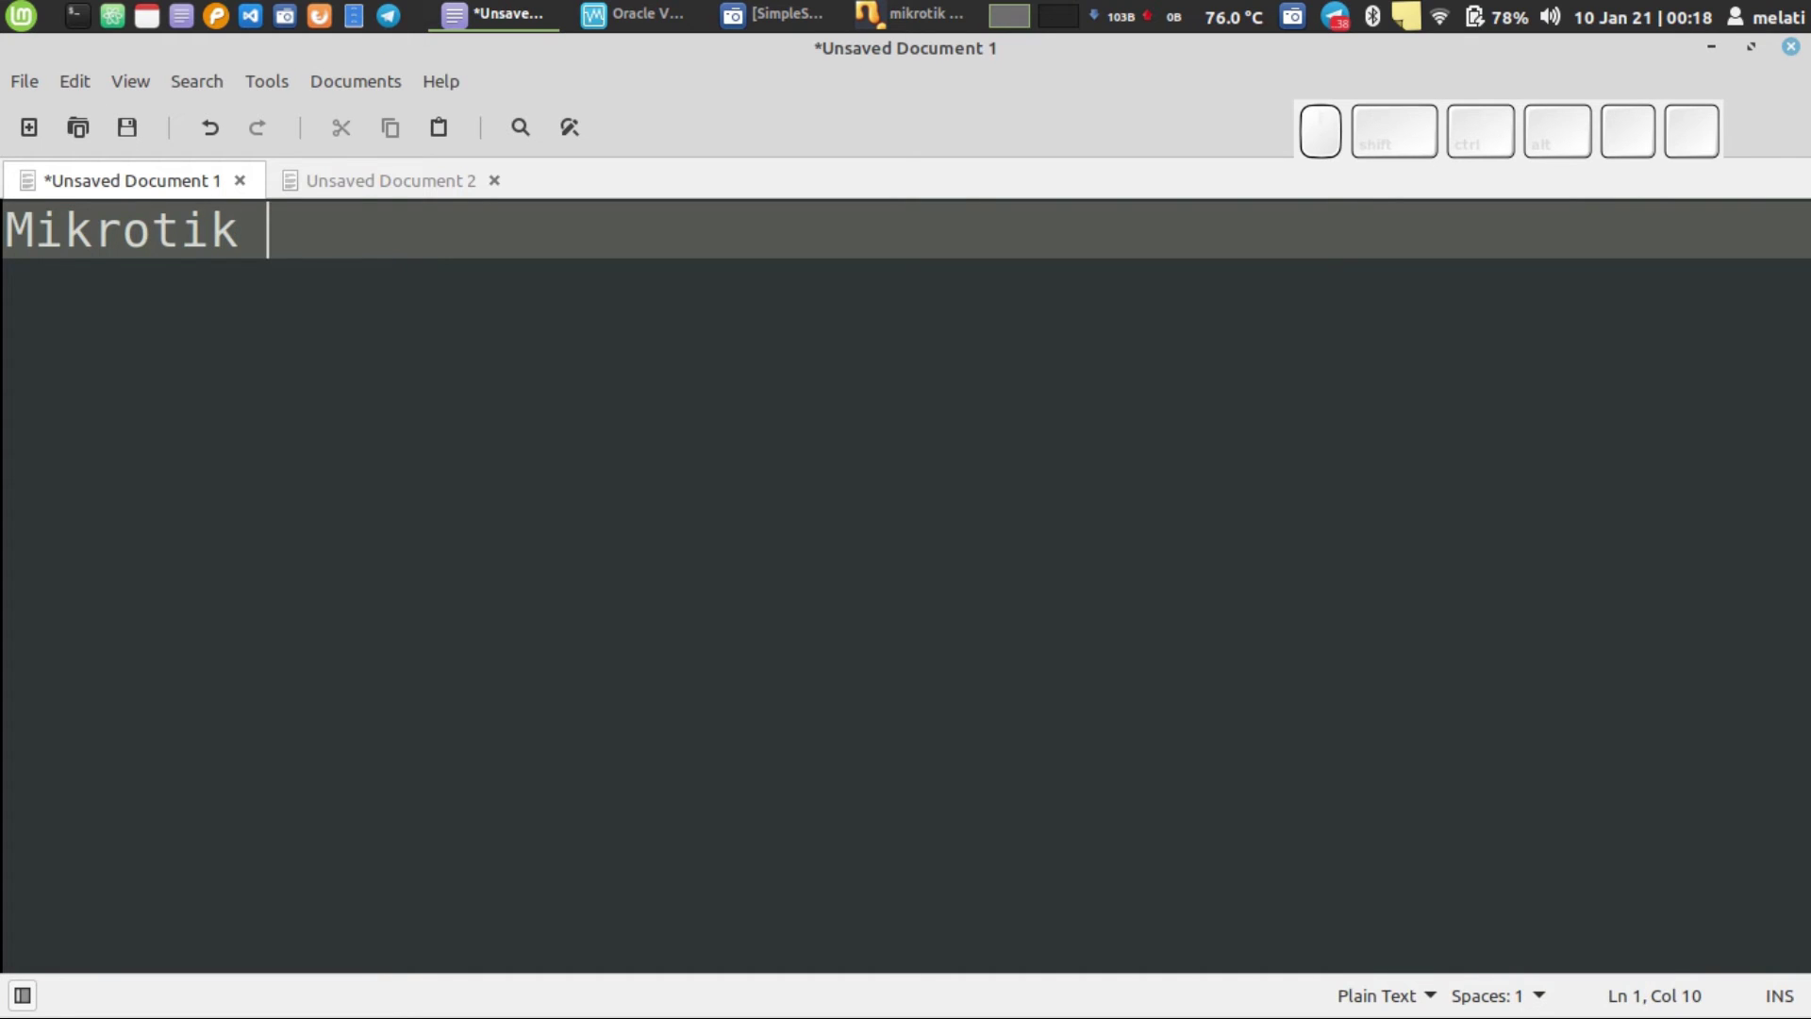
key(Return)
- List access methods under it: '-> CLI', '-> Winbox (Desktop)' and '-> Web'
text(-> M)
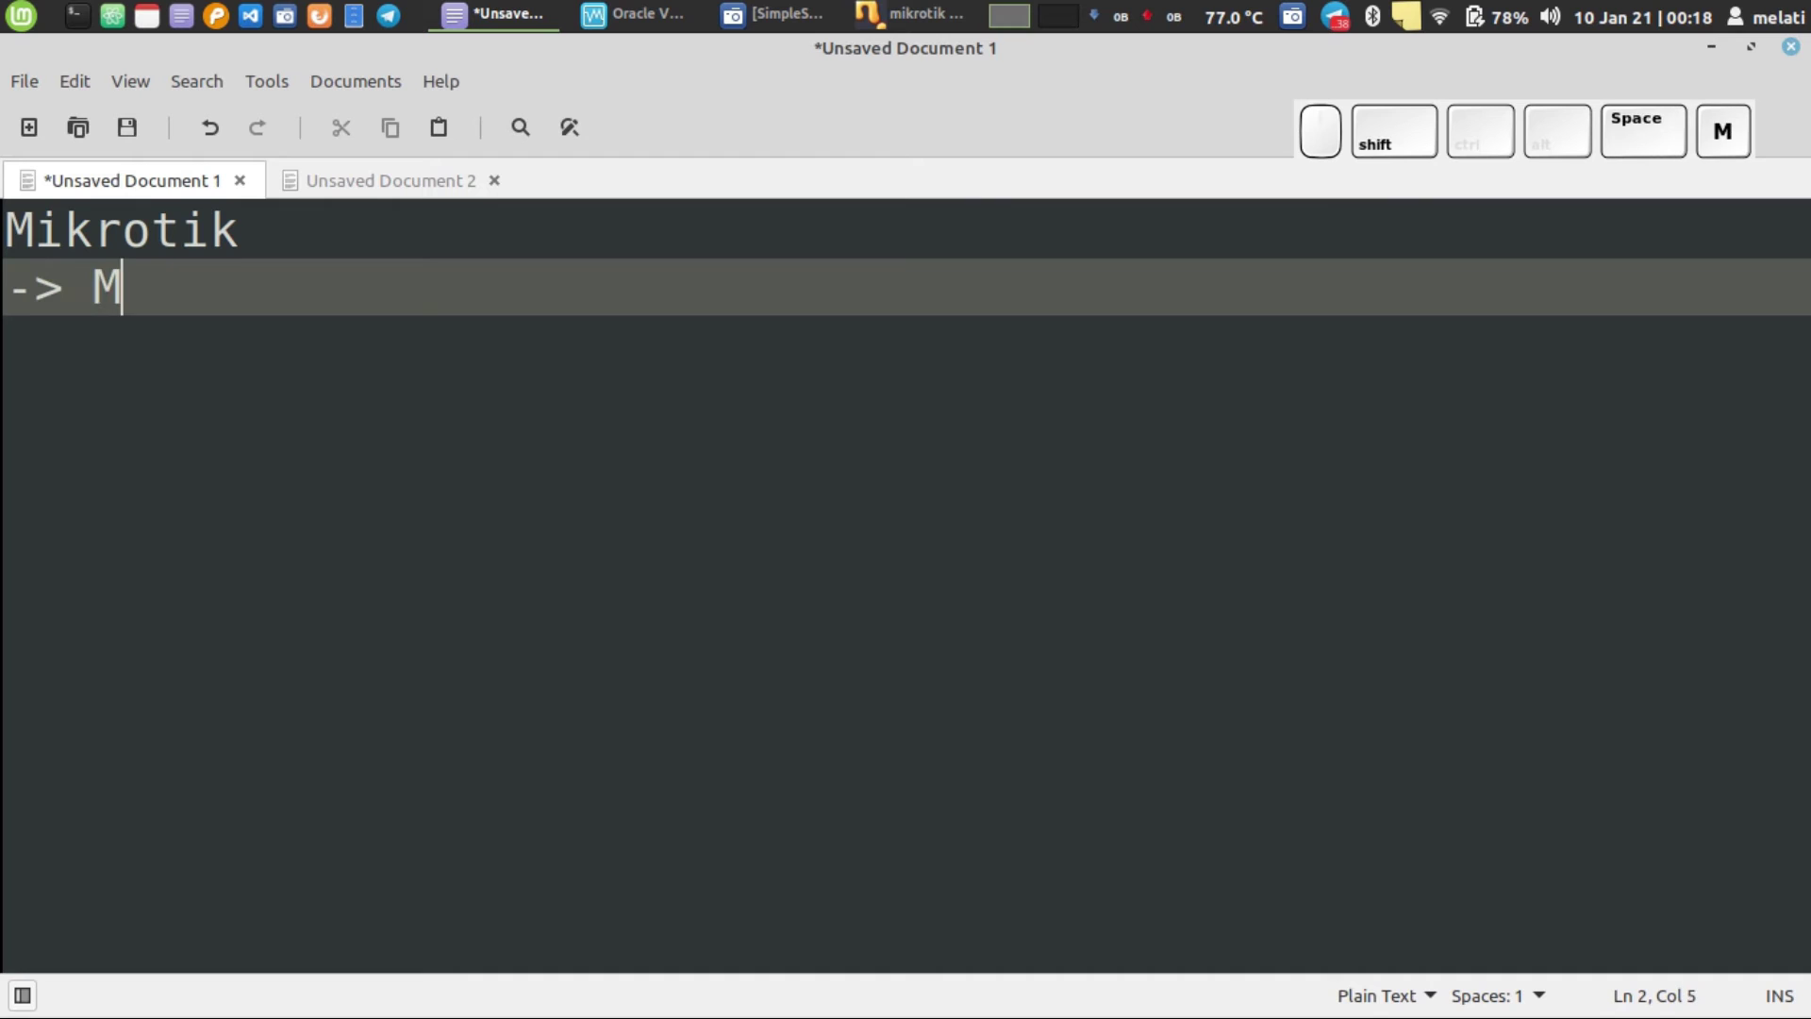
key(BackSpace)
text(CLI)
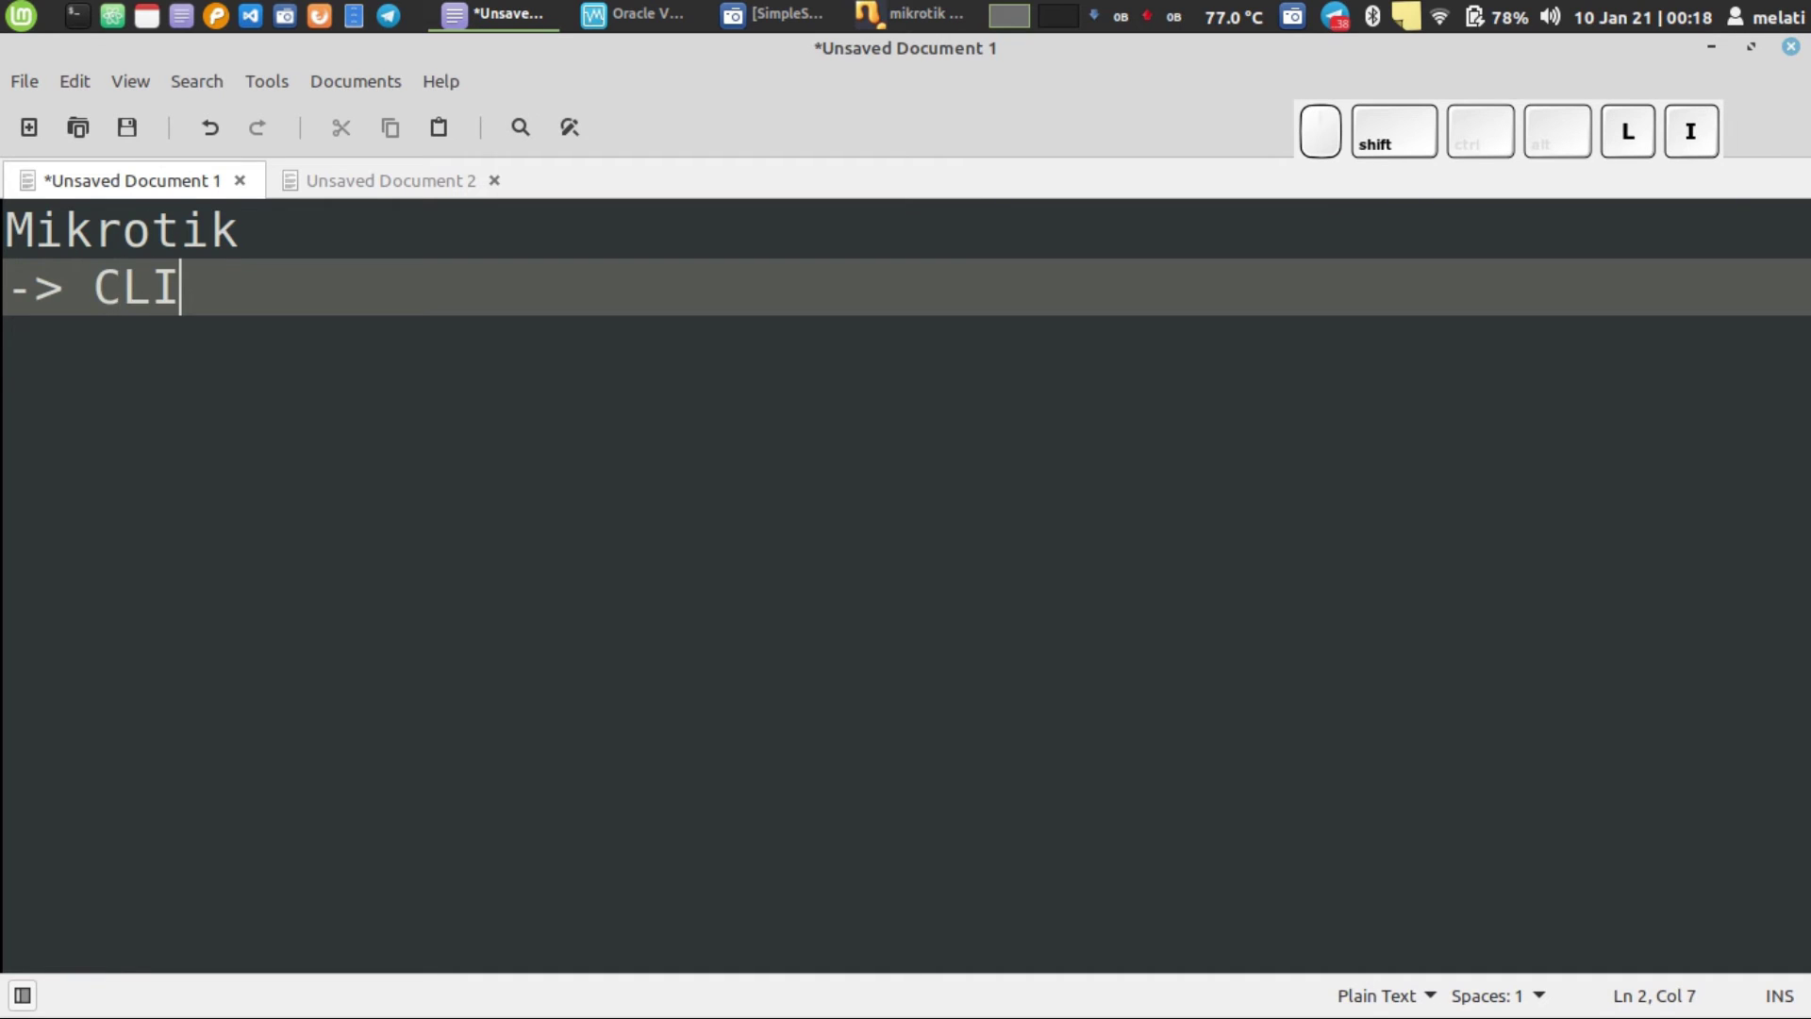
key(Return)
text(-)
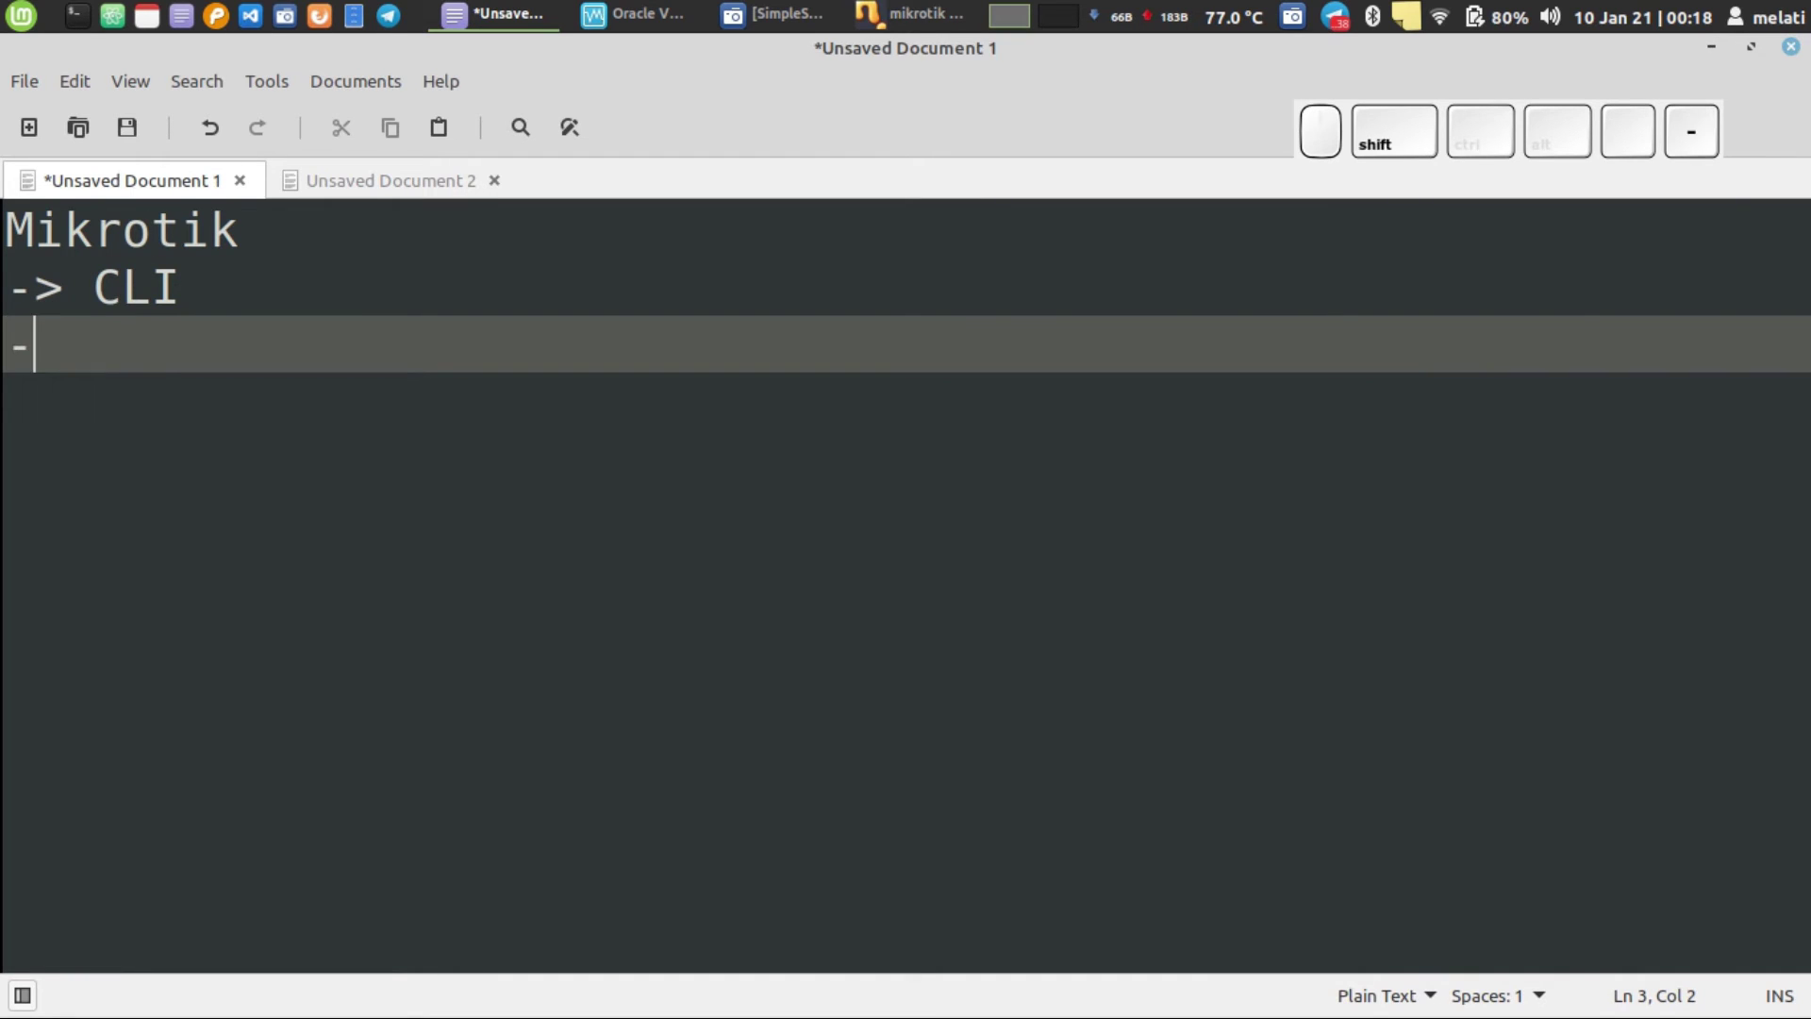
text(> Winbox)
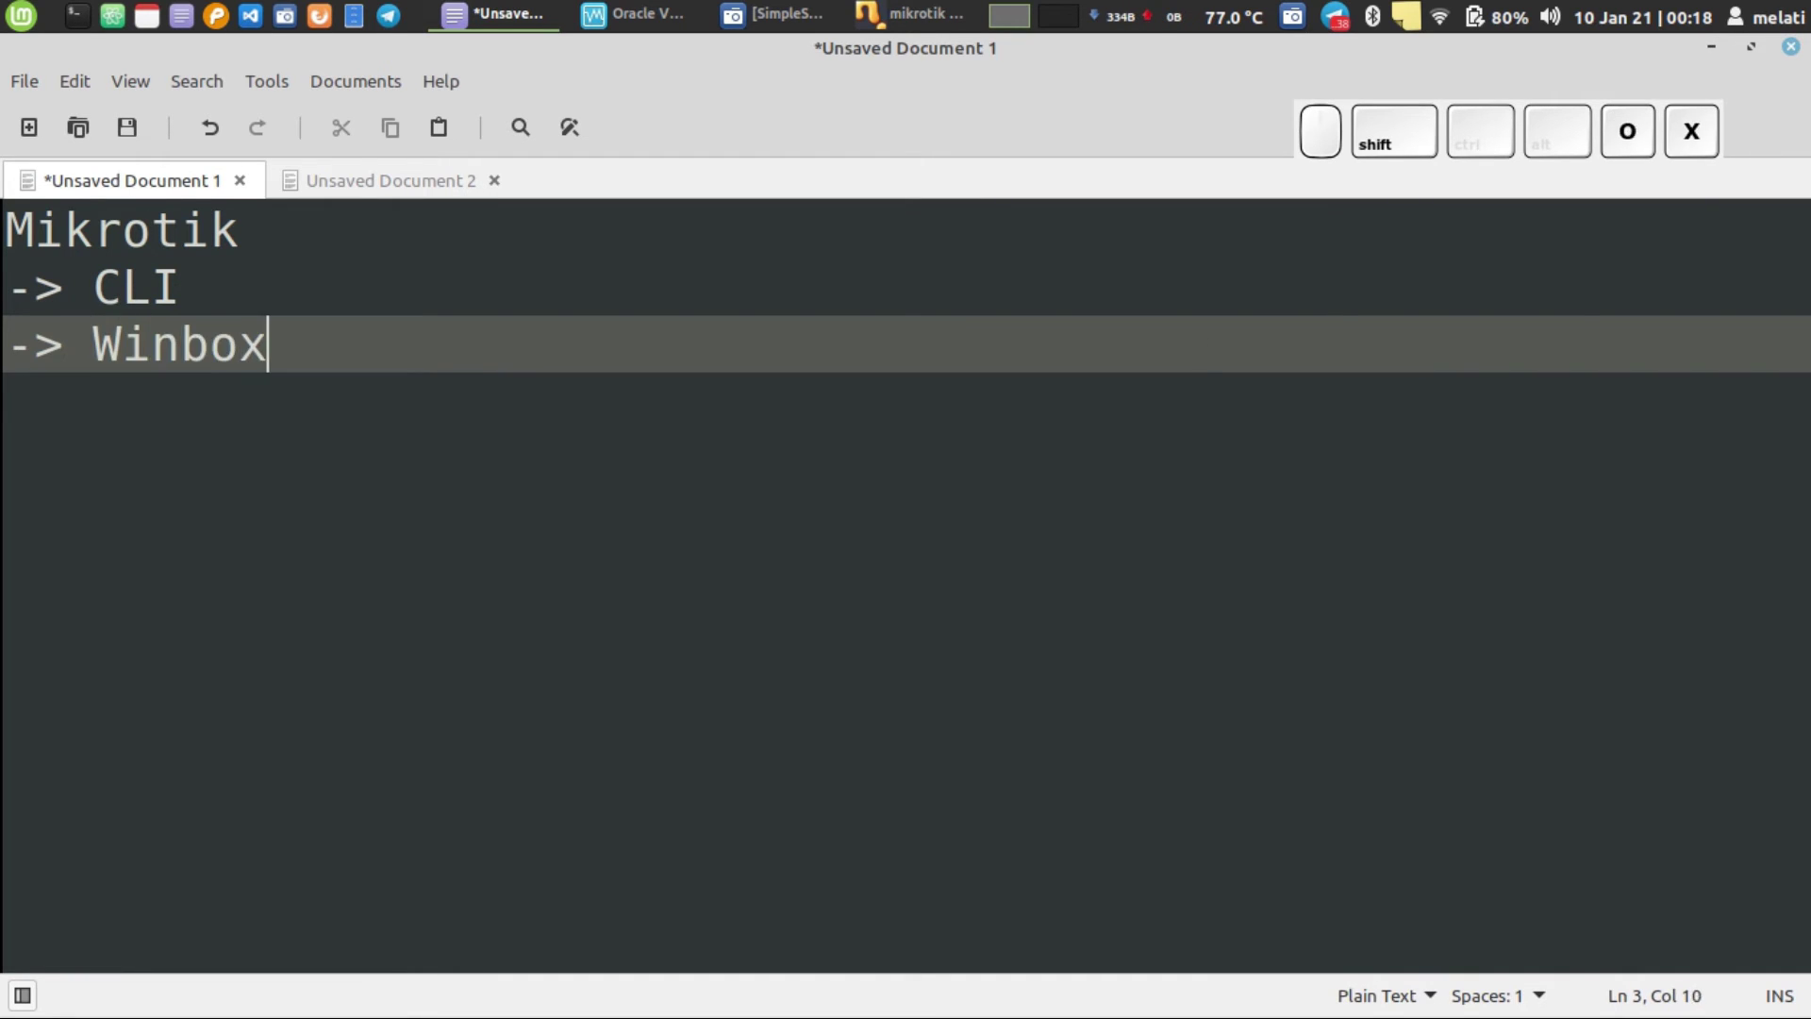
text( (Destkop)
key(BackSpace)
key(BackSpace)
key(BackSpace)
key(BackSpace)
text(ktop))
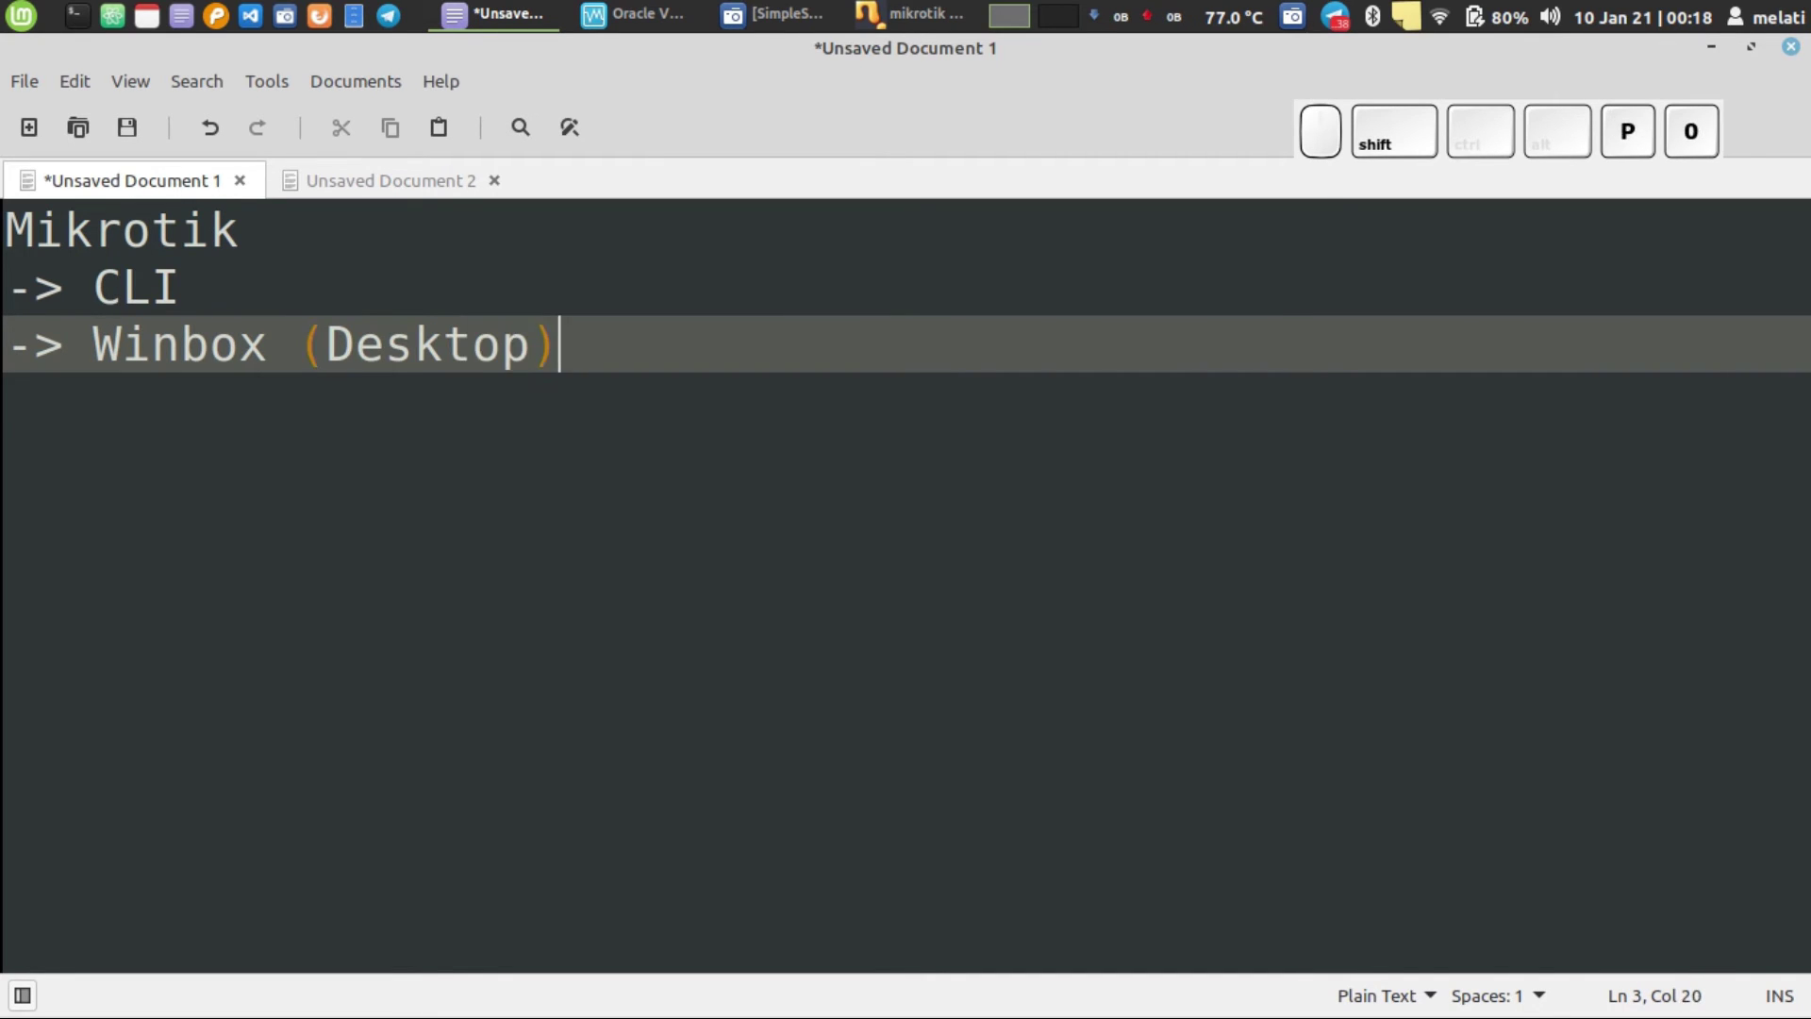
key(Return)
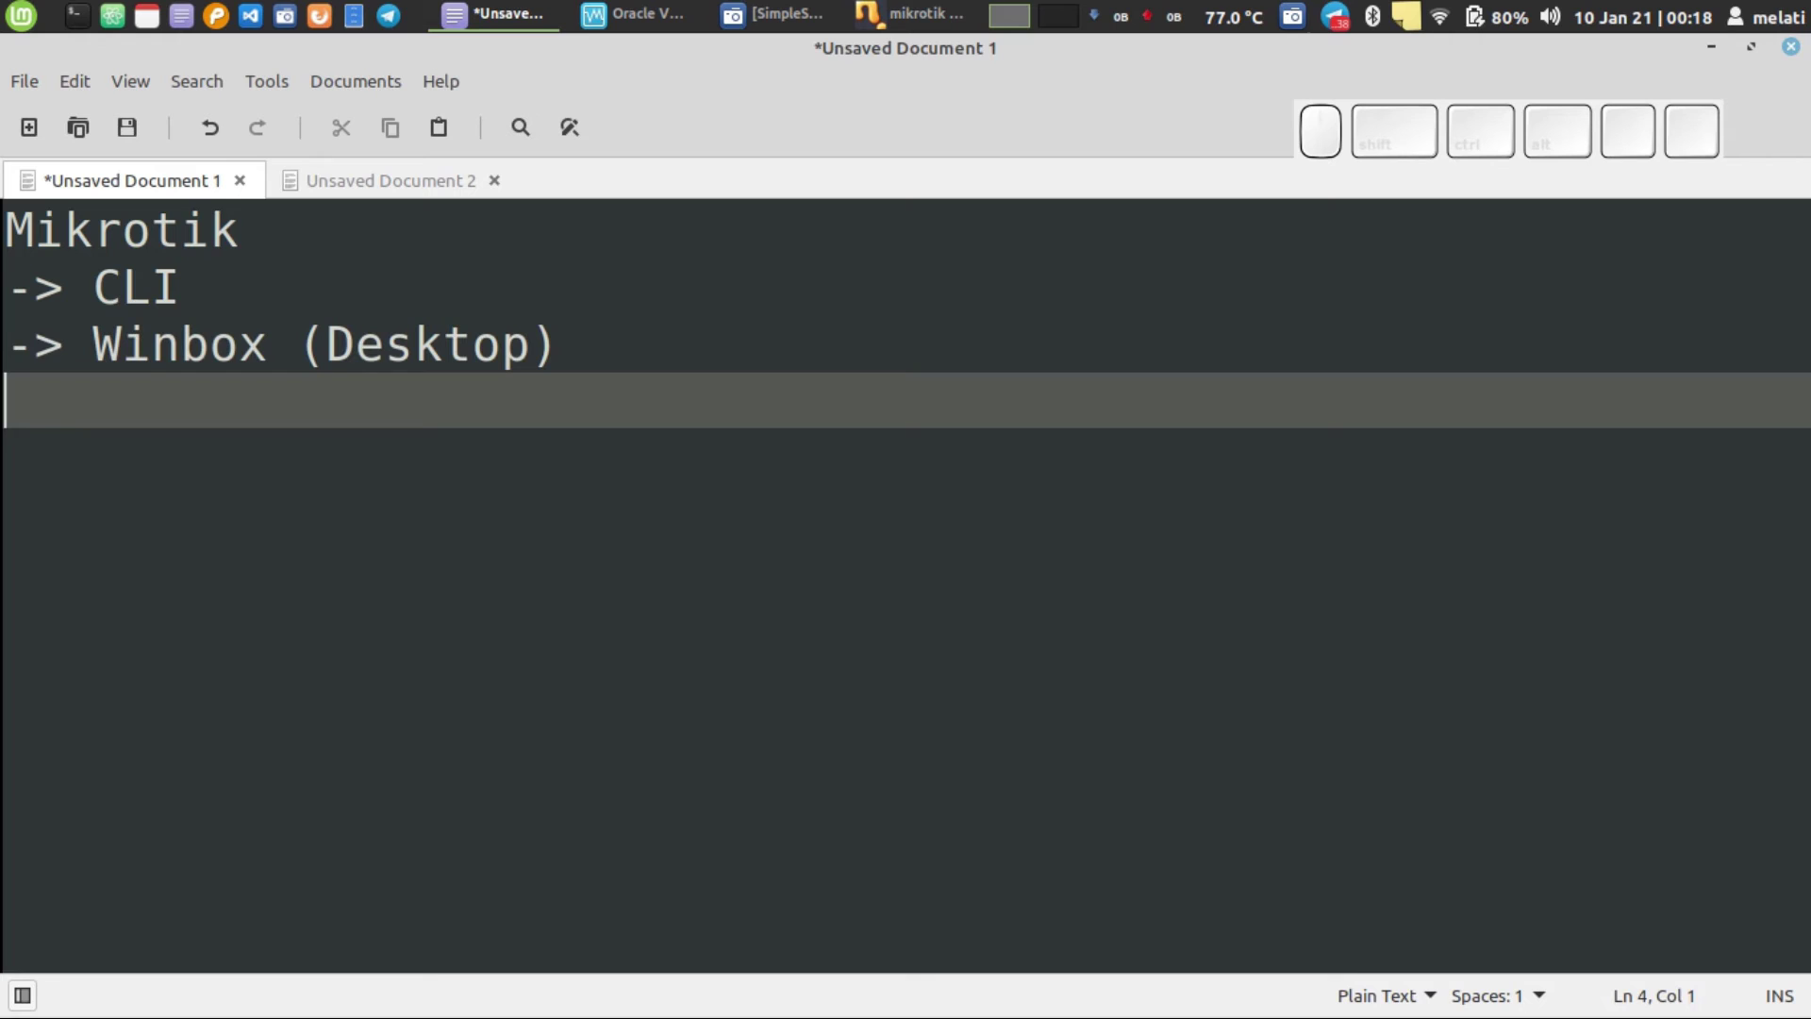
text(-> )
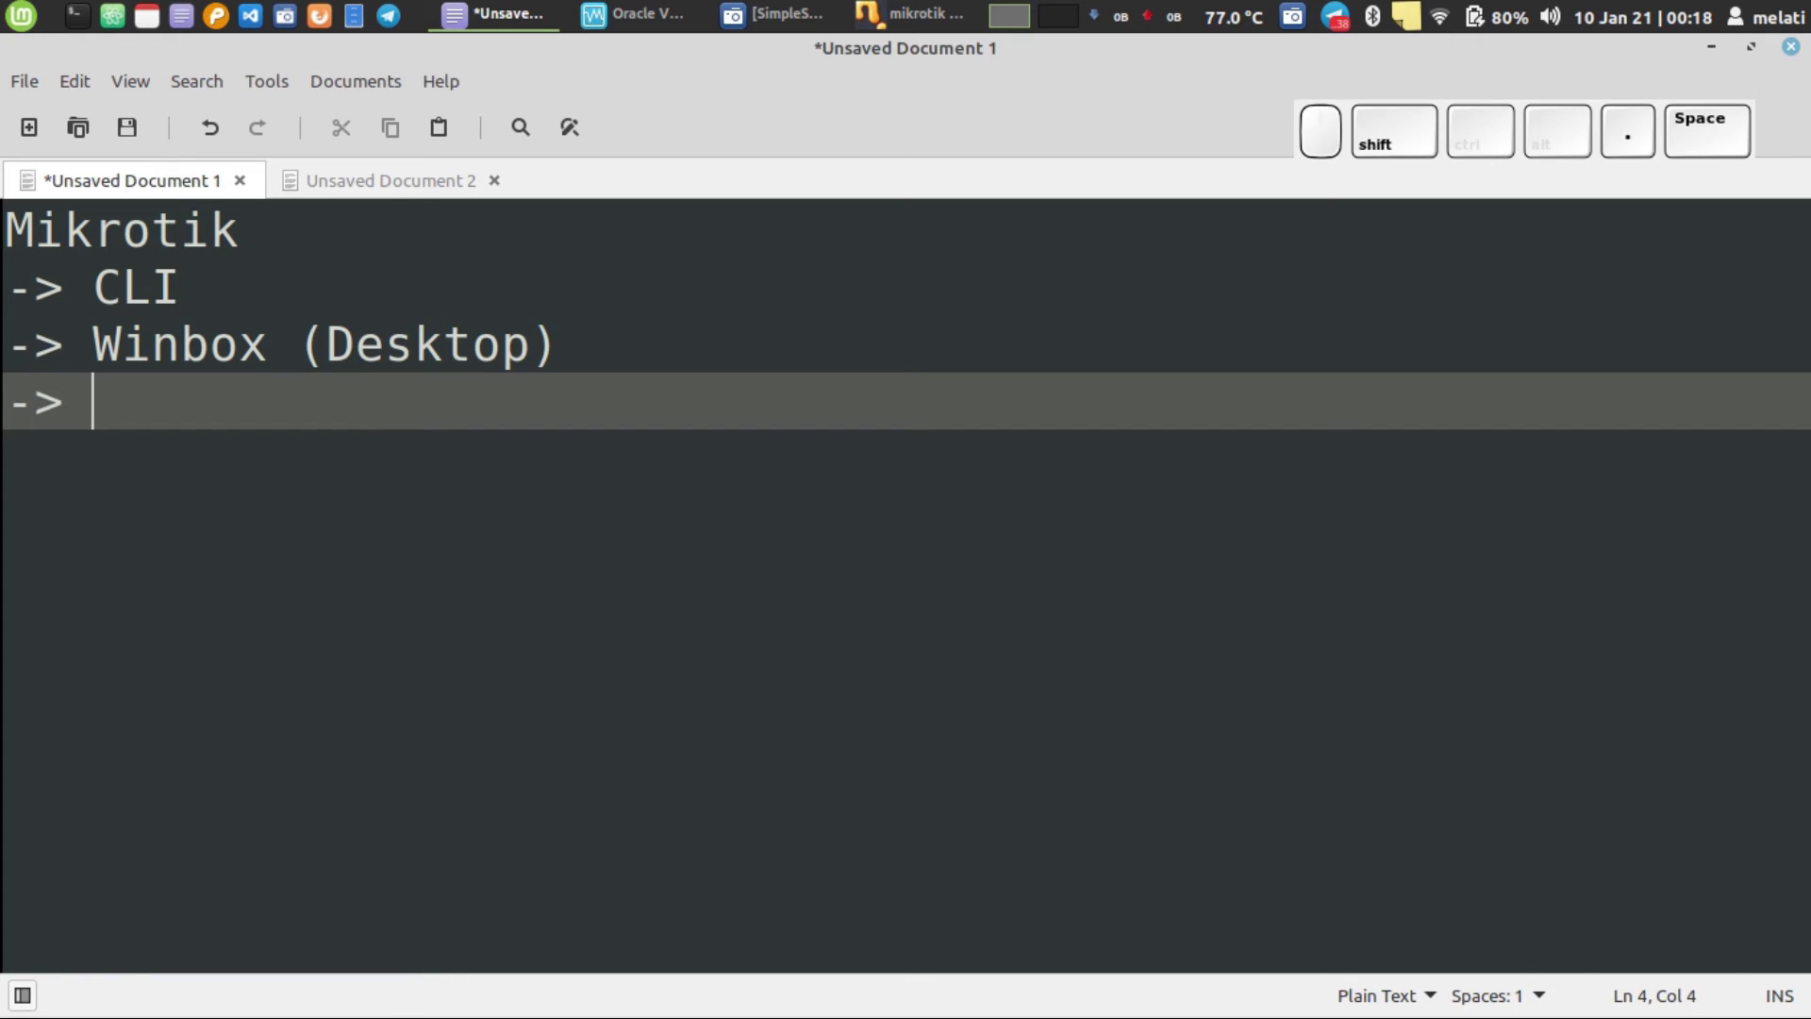
text(Web)
key(BackSpace)
key(Up)
key(Up)
key(Down)
key(Down)
- Append '(telnet, SSH)' to the CLI line, select 'Web', and launch Firefox
text((b)
key(BackSpace)
key(BackSpace)
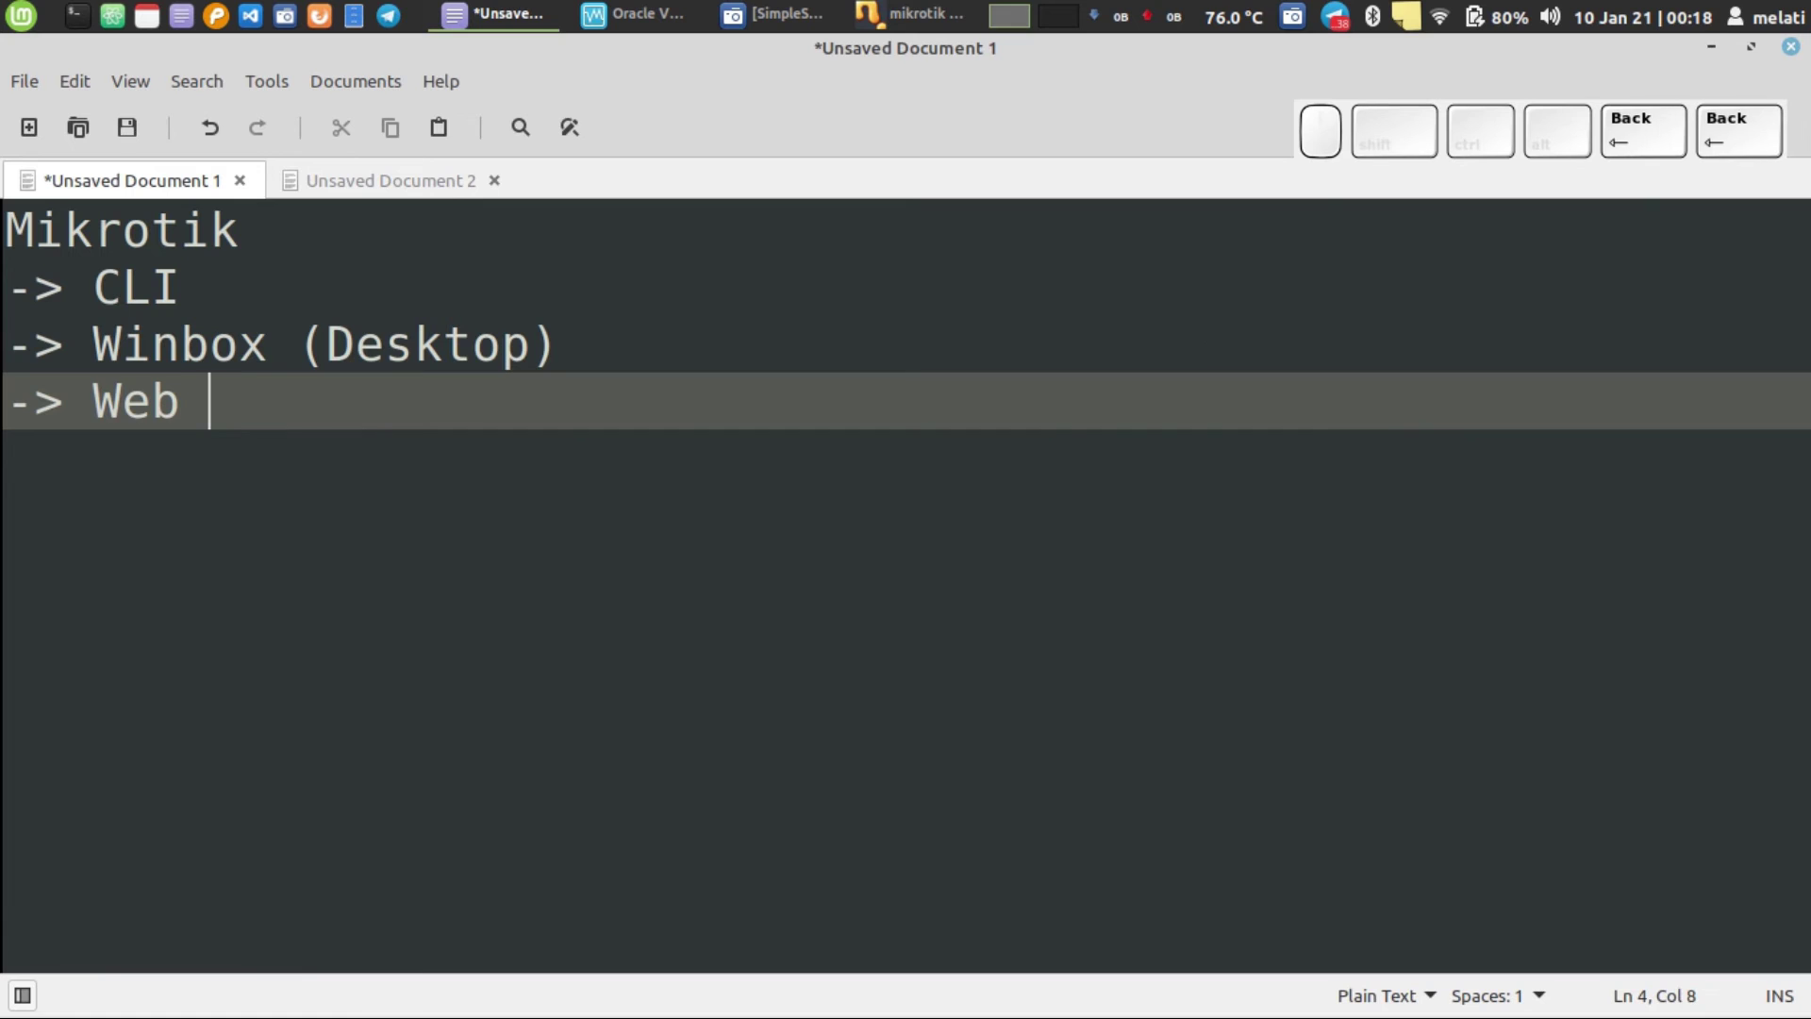
key(Up)
key(Up)
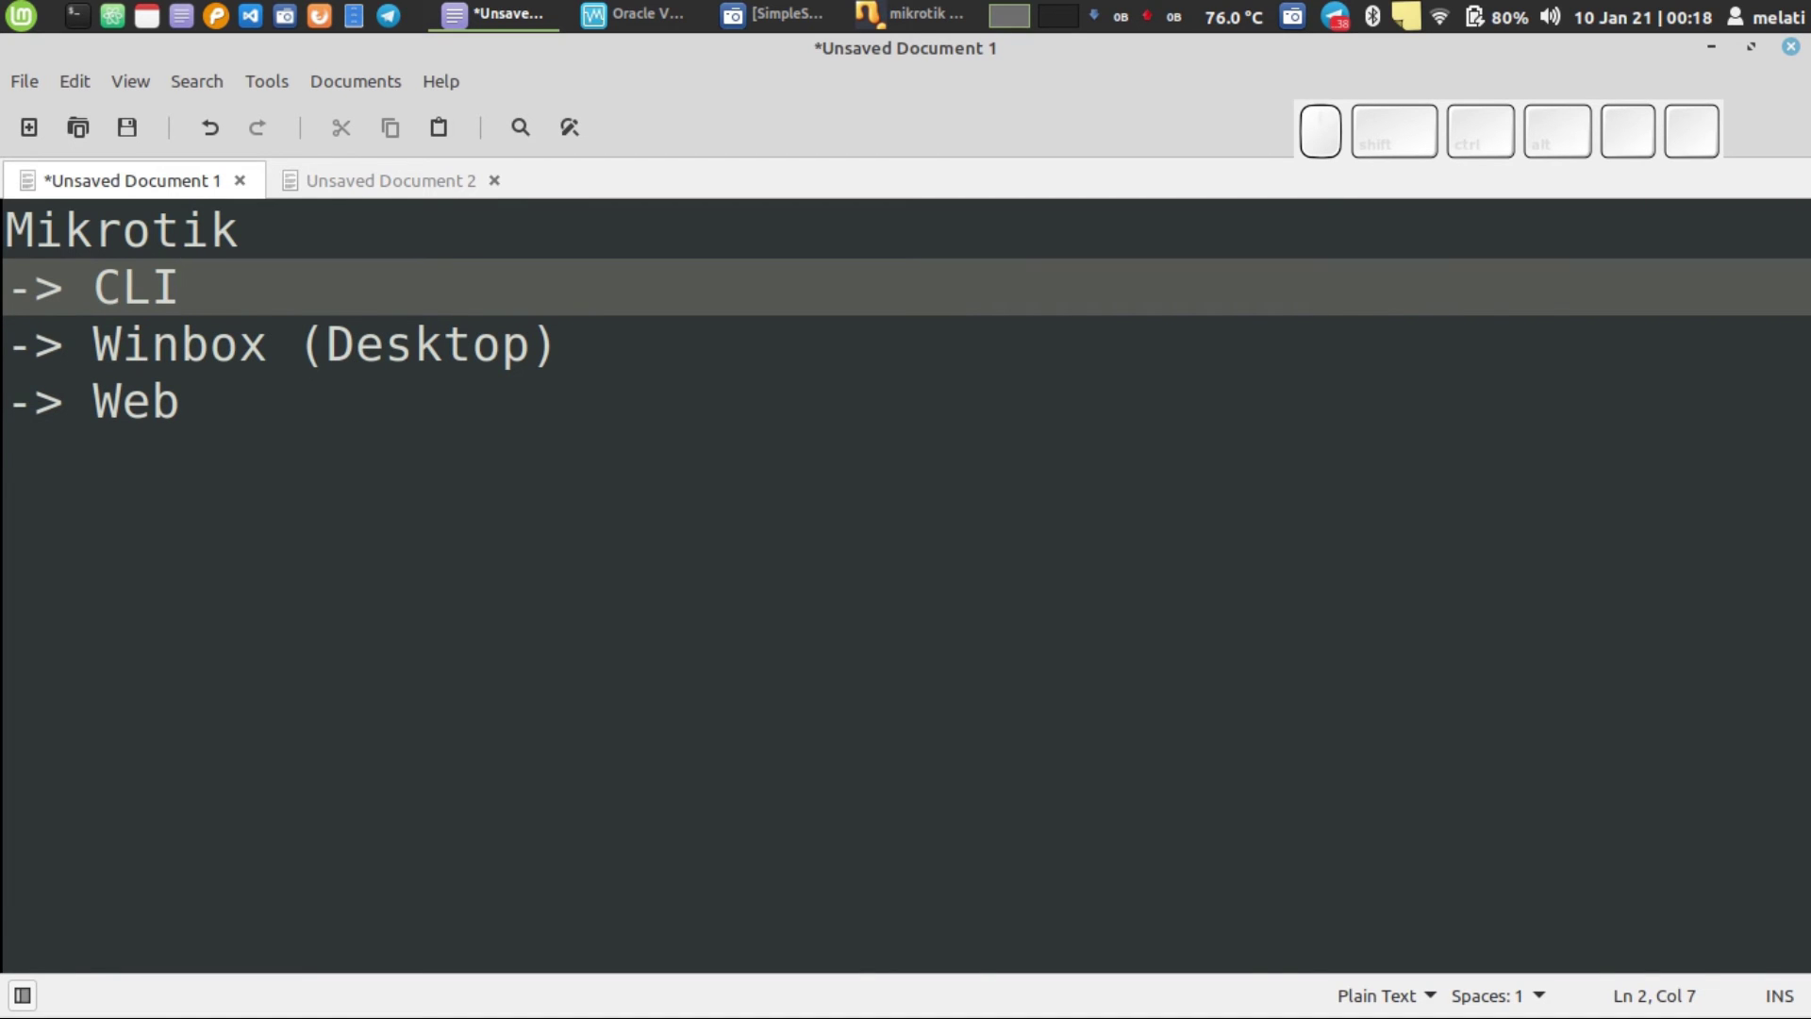
text(()
key(BackSpace)
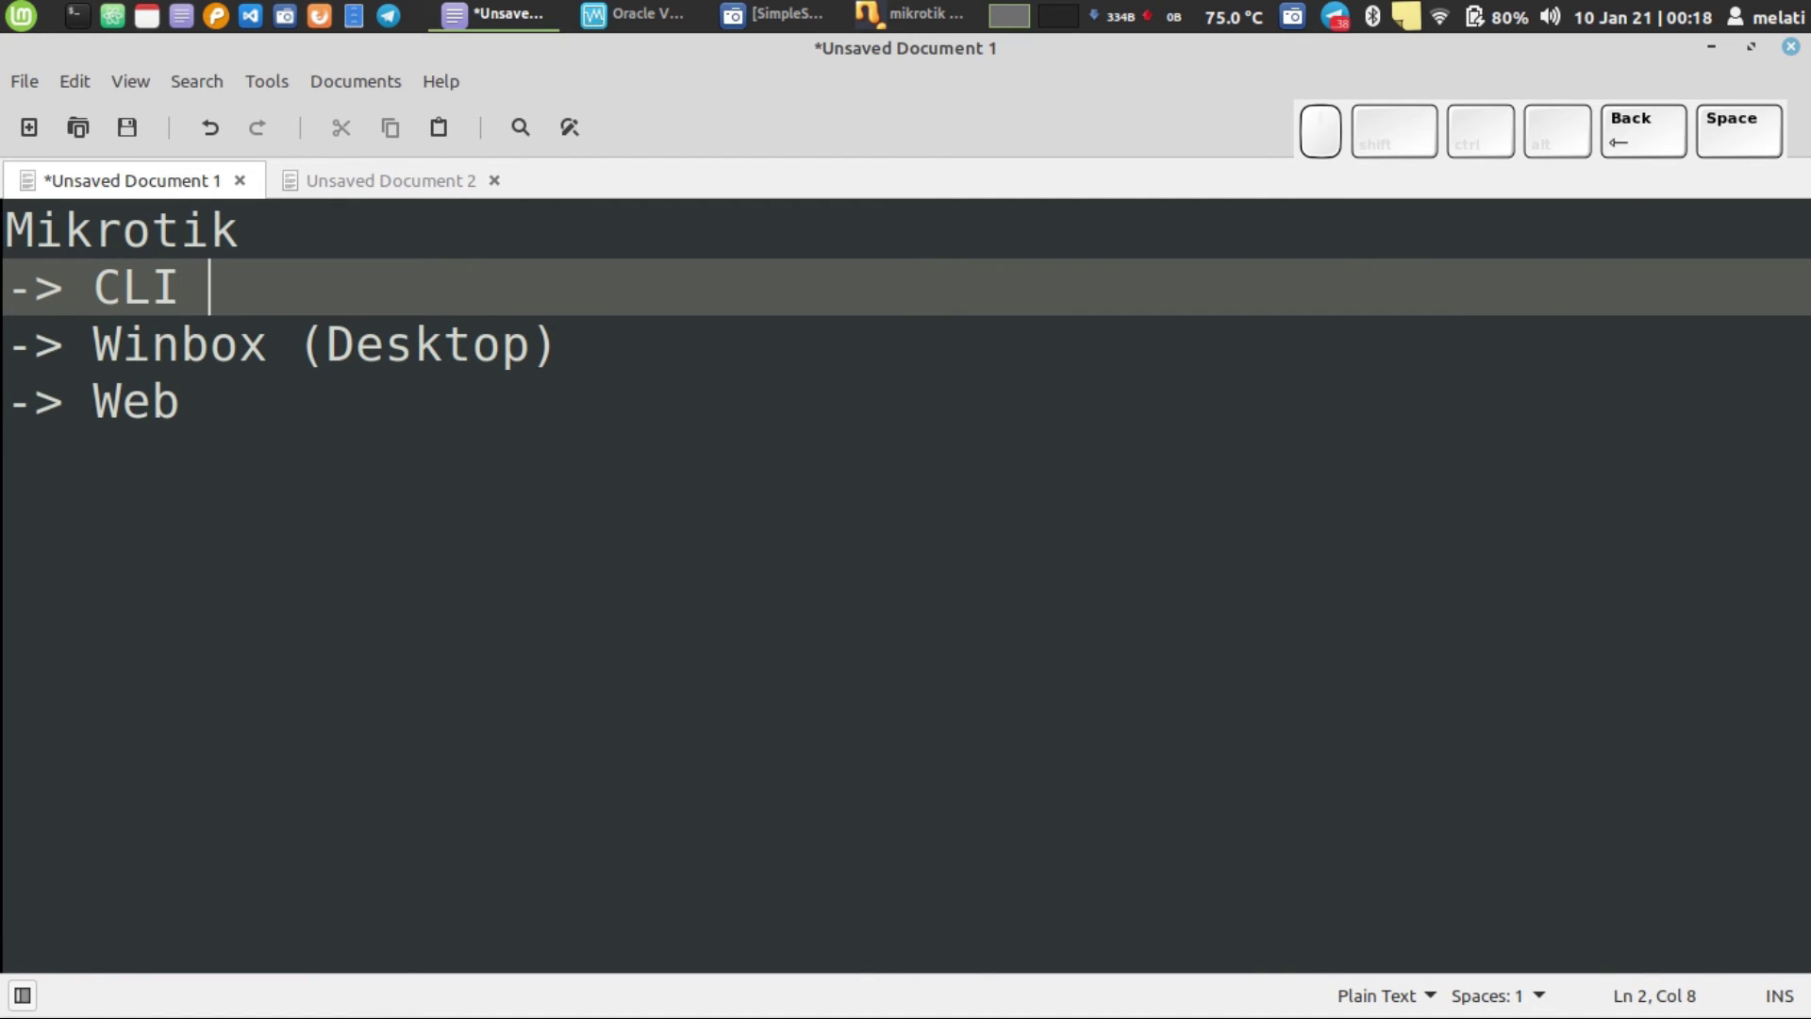
text(9)
key(BackSpace)
text((telnet)
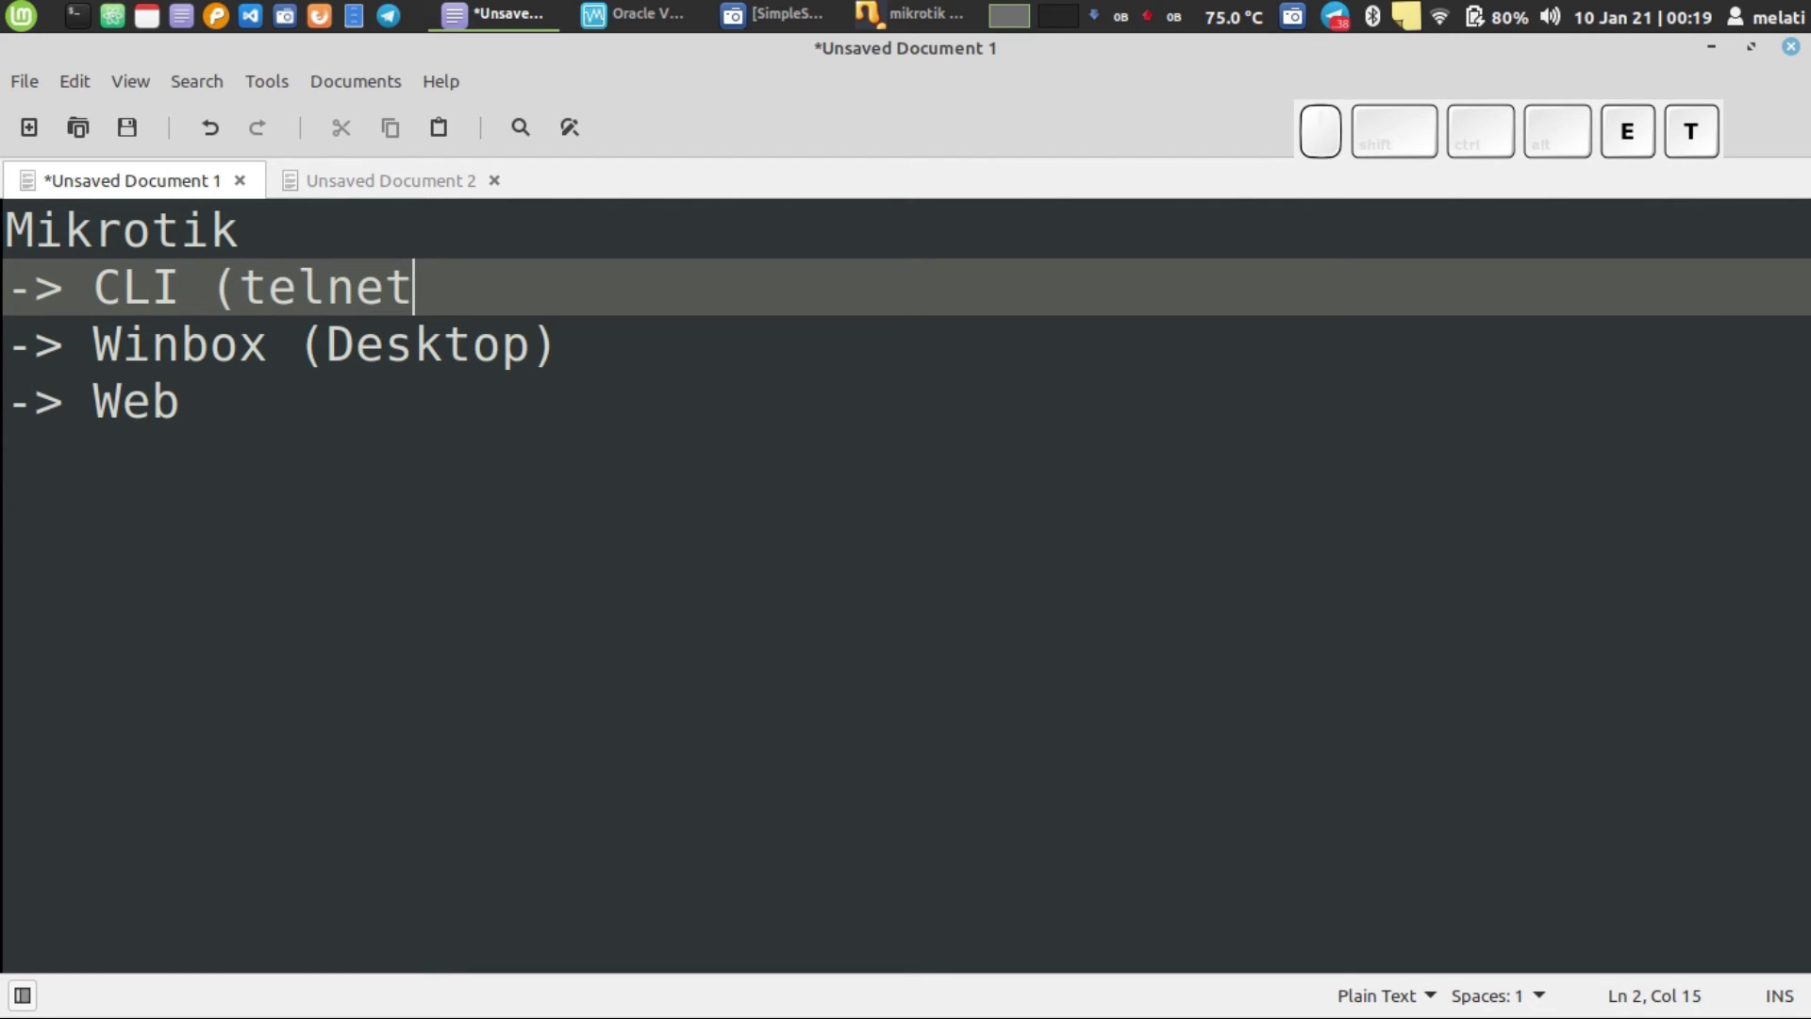
text(, S)
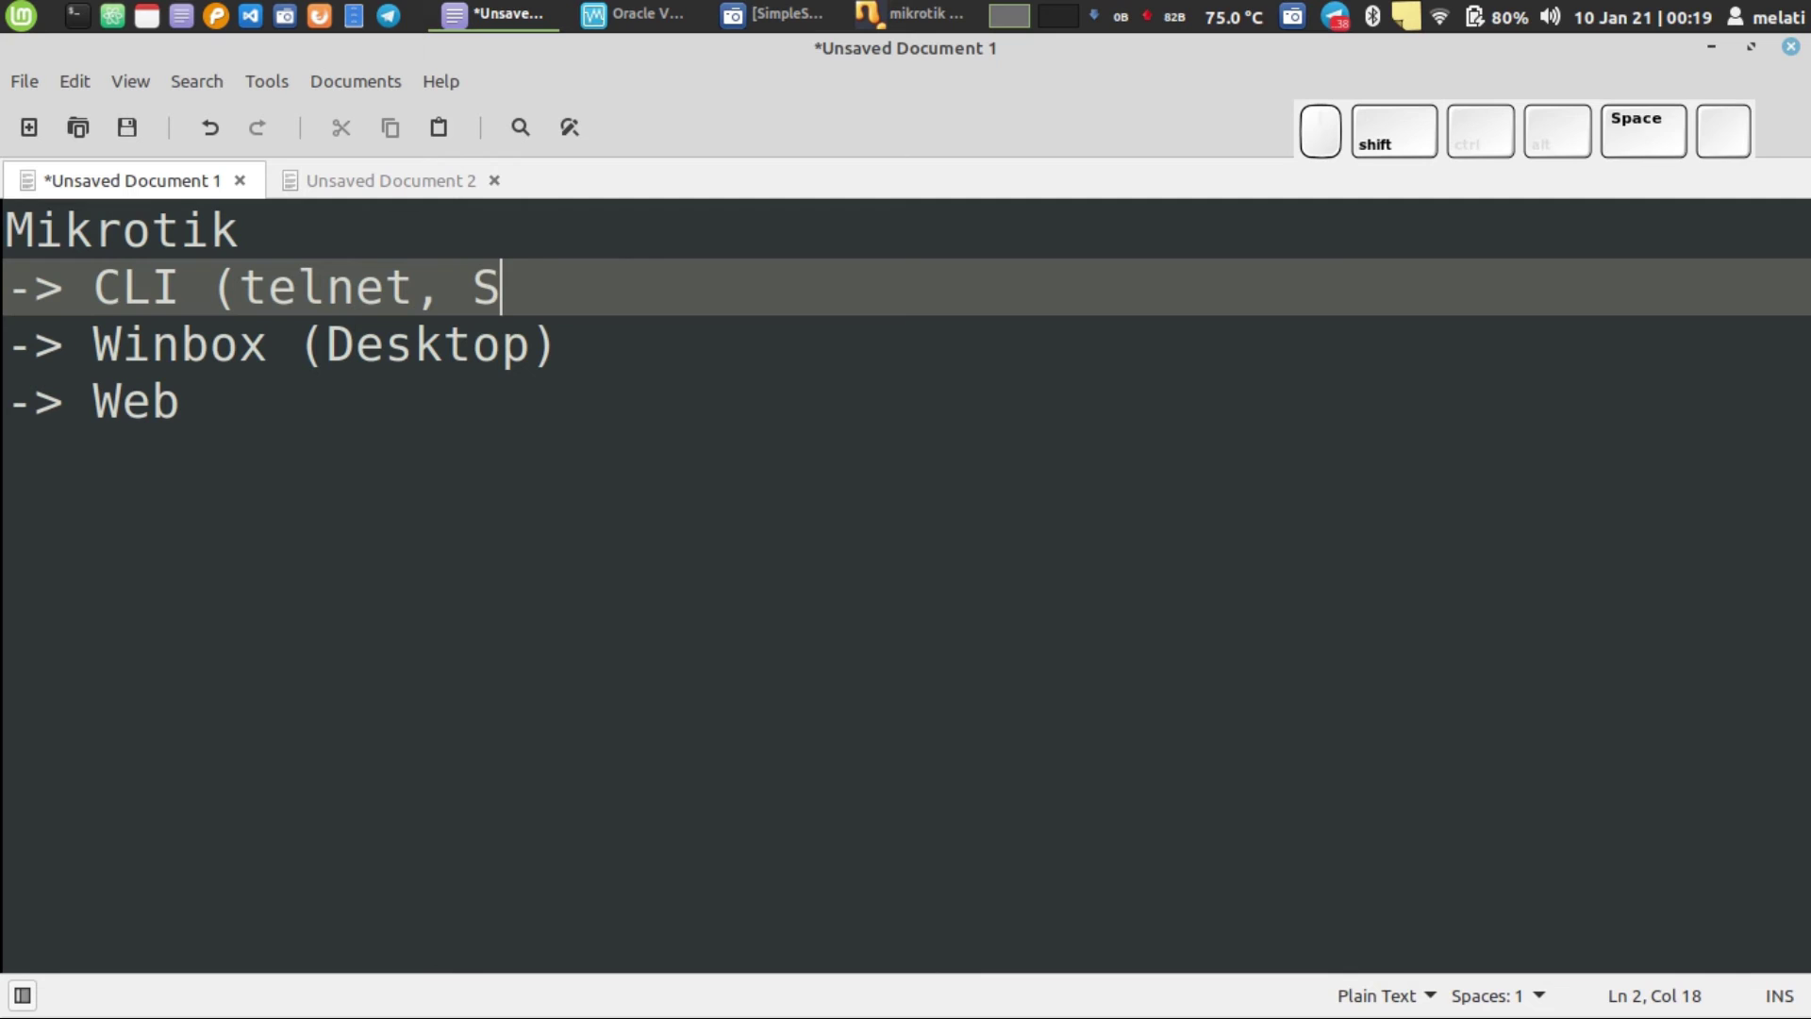
text(SH))
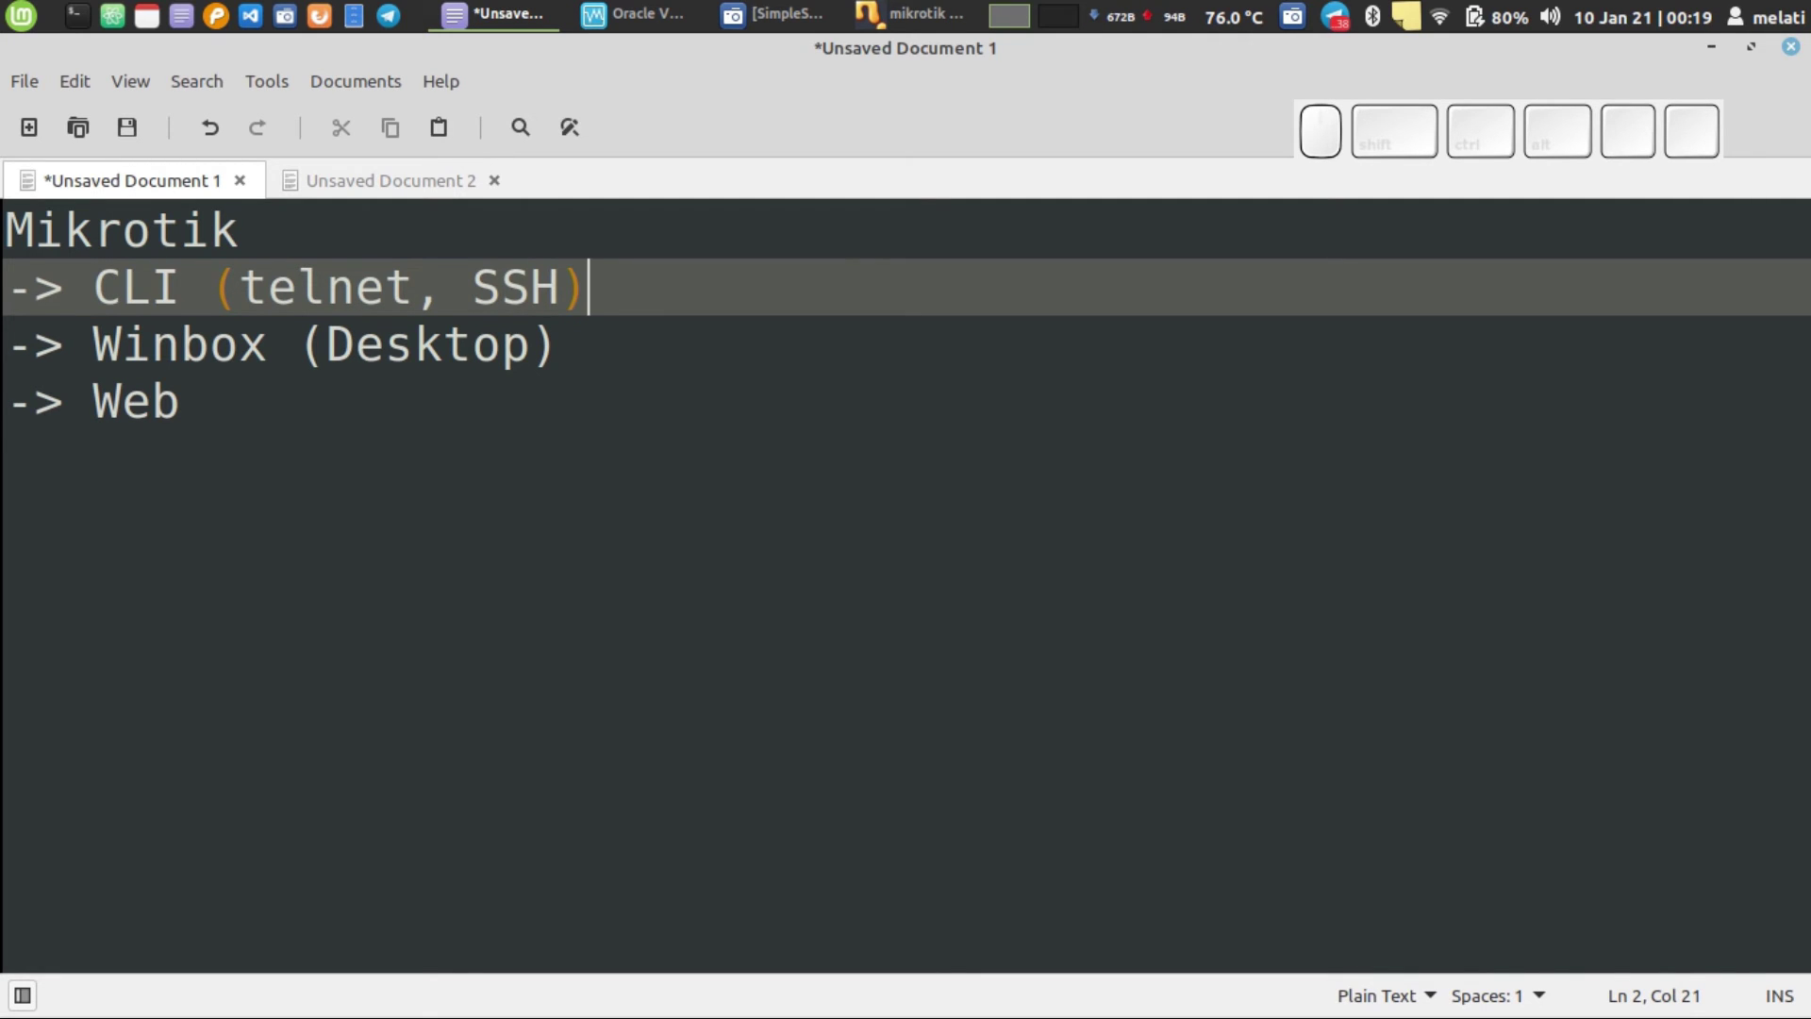
click(144, 405)
double_click(144, 408)
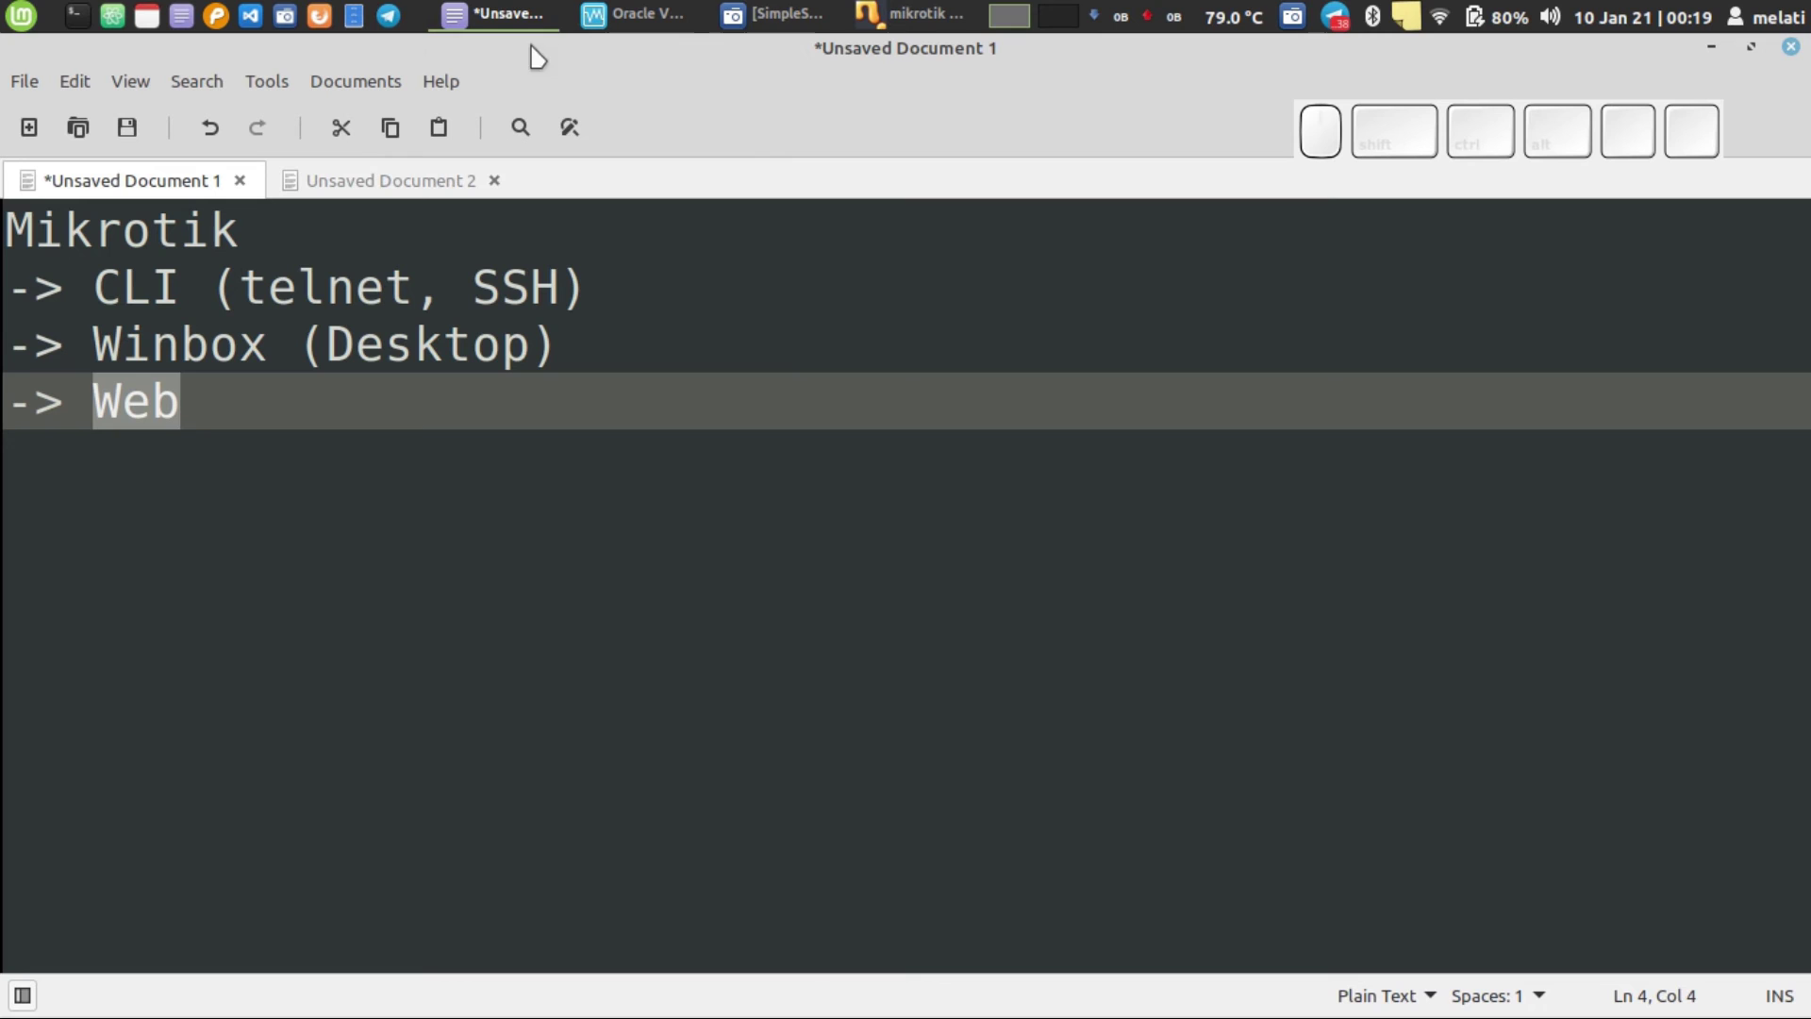
click(319, 15)
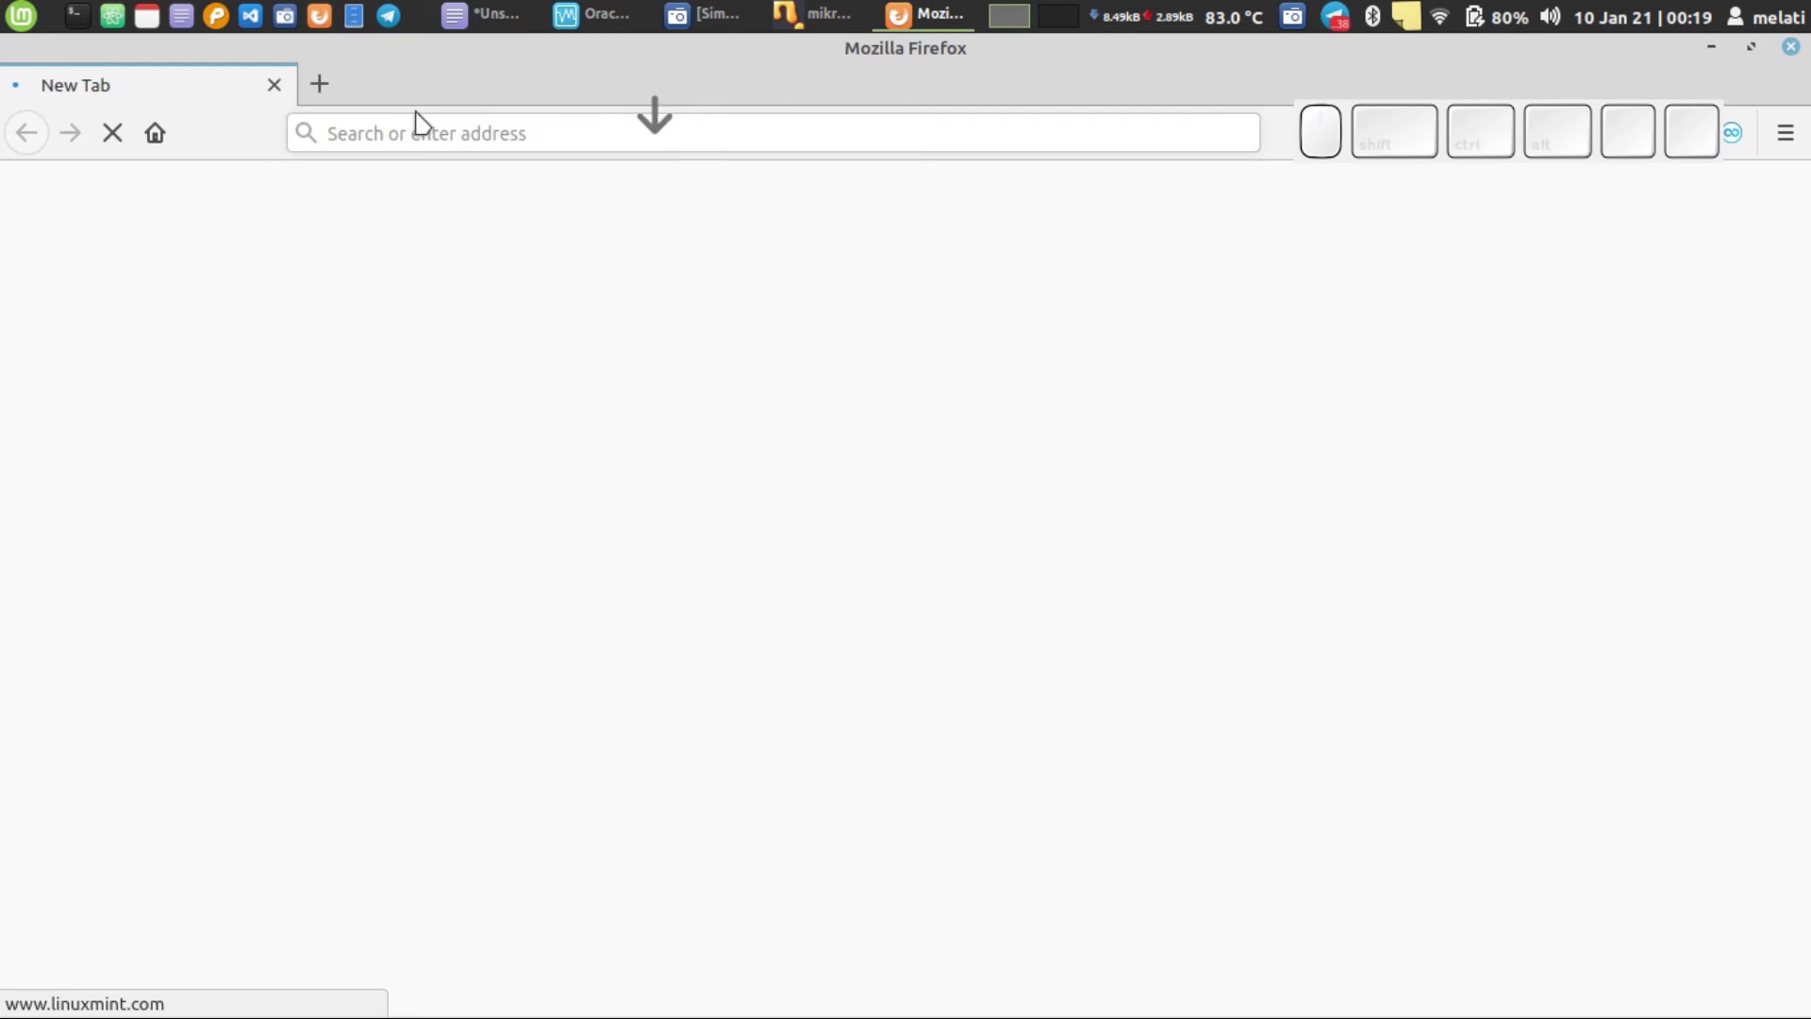
- Enter the router address 192.168.10.100 in Firefox's address bar
click(479, 135)
text(192.168.0.200/)
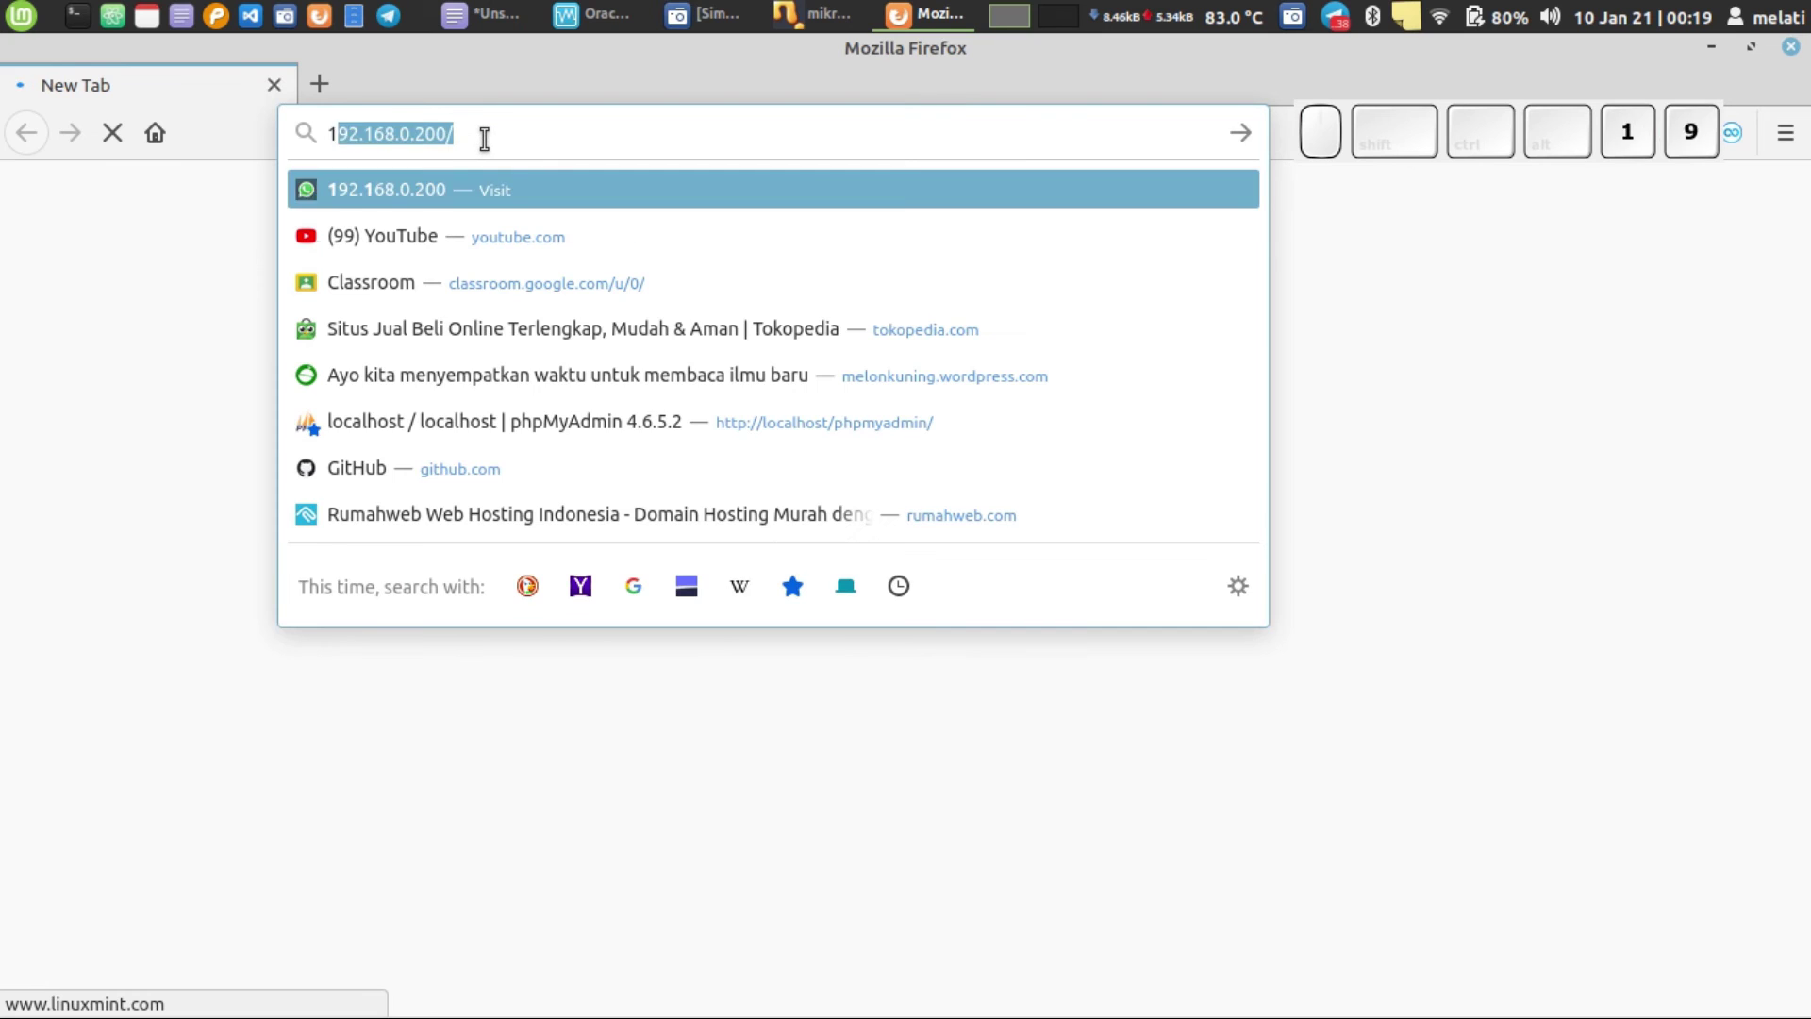
key(Right)
key(BackSpace)
key(BackSpace)
key(BackSpace)
key(BackSpace)
key(BackSpace)
key(BackSpace)
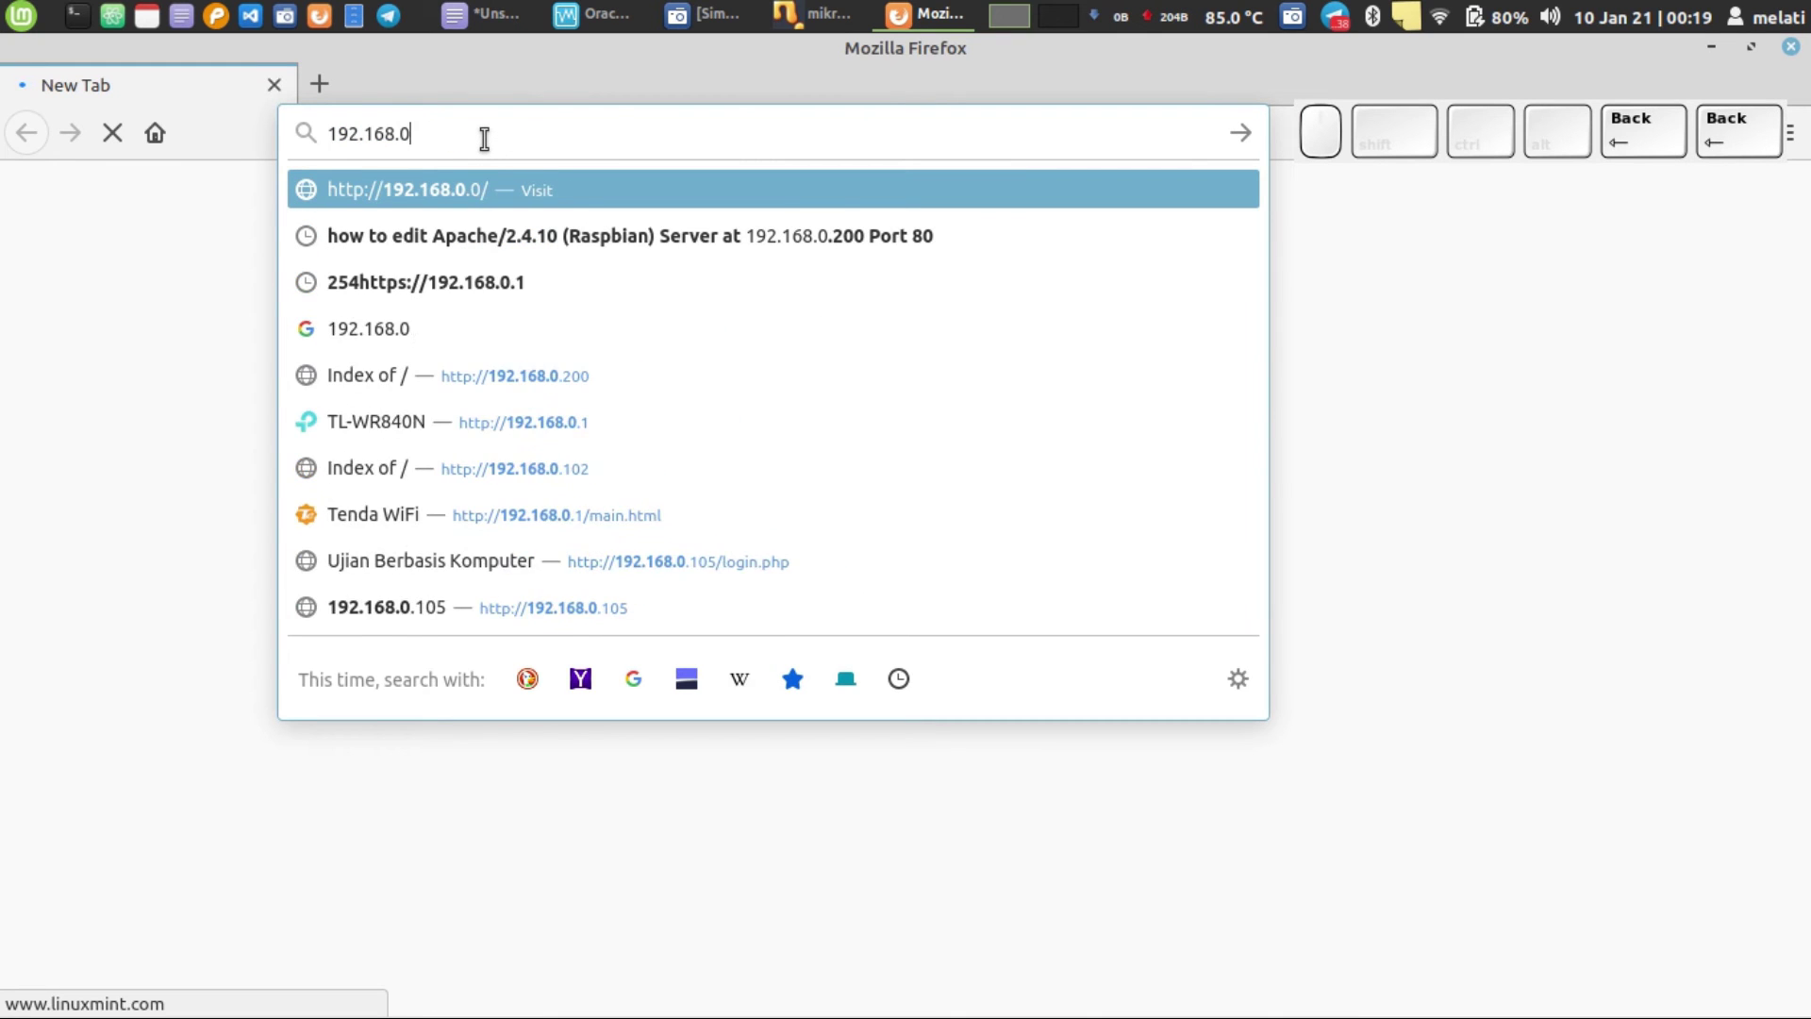
text(1)
text(0.1)
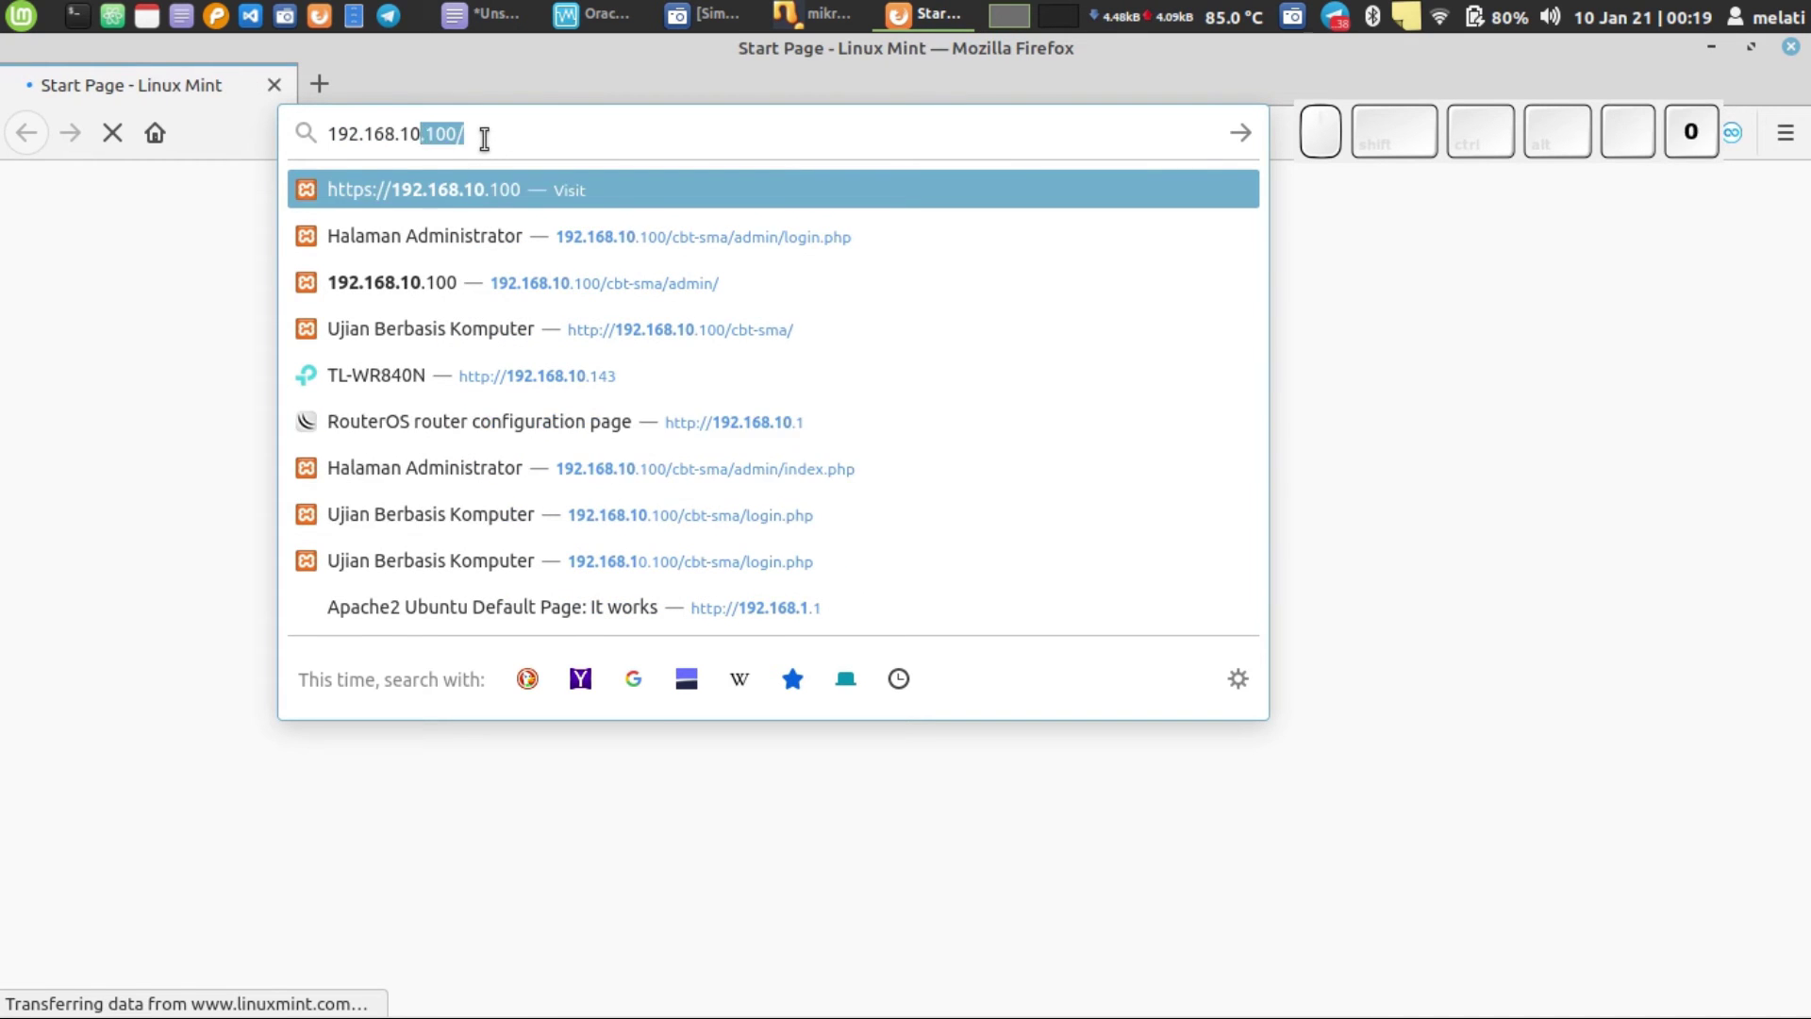
key(Return)
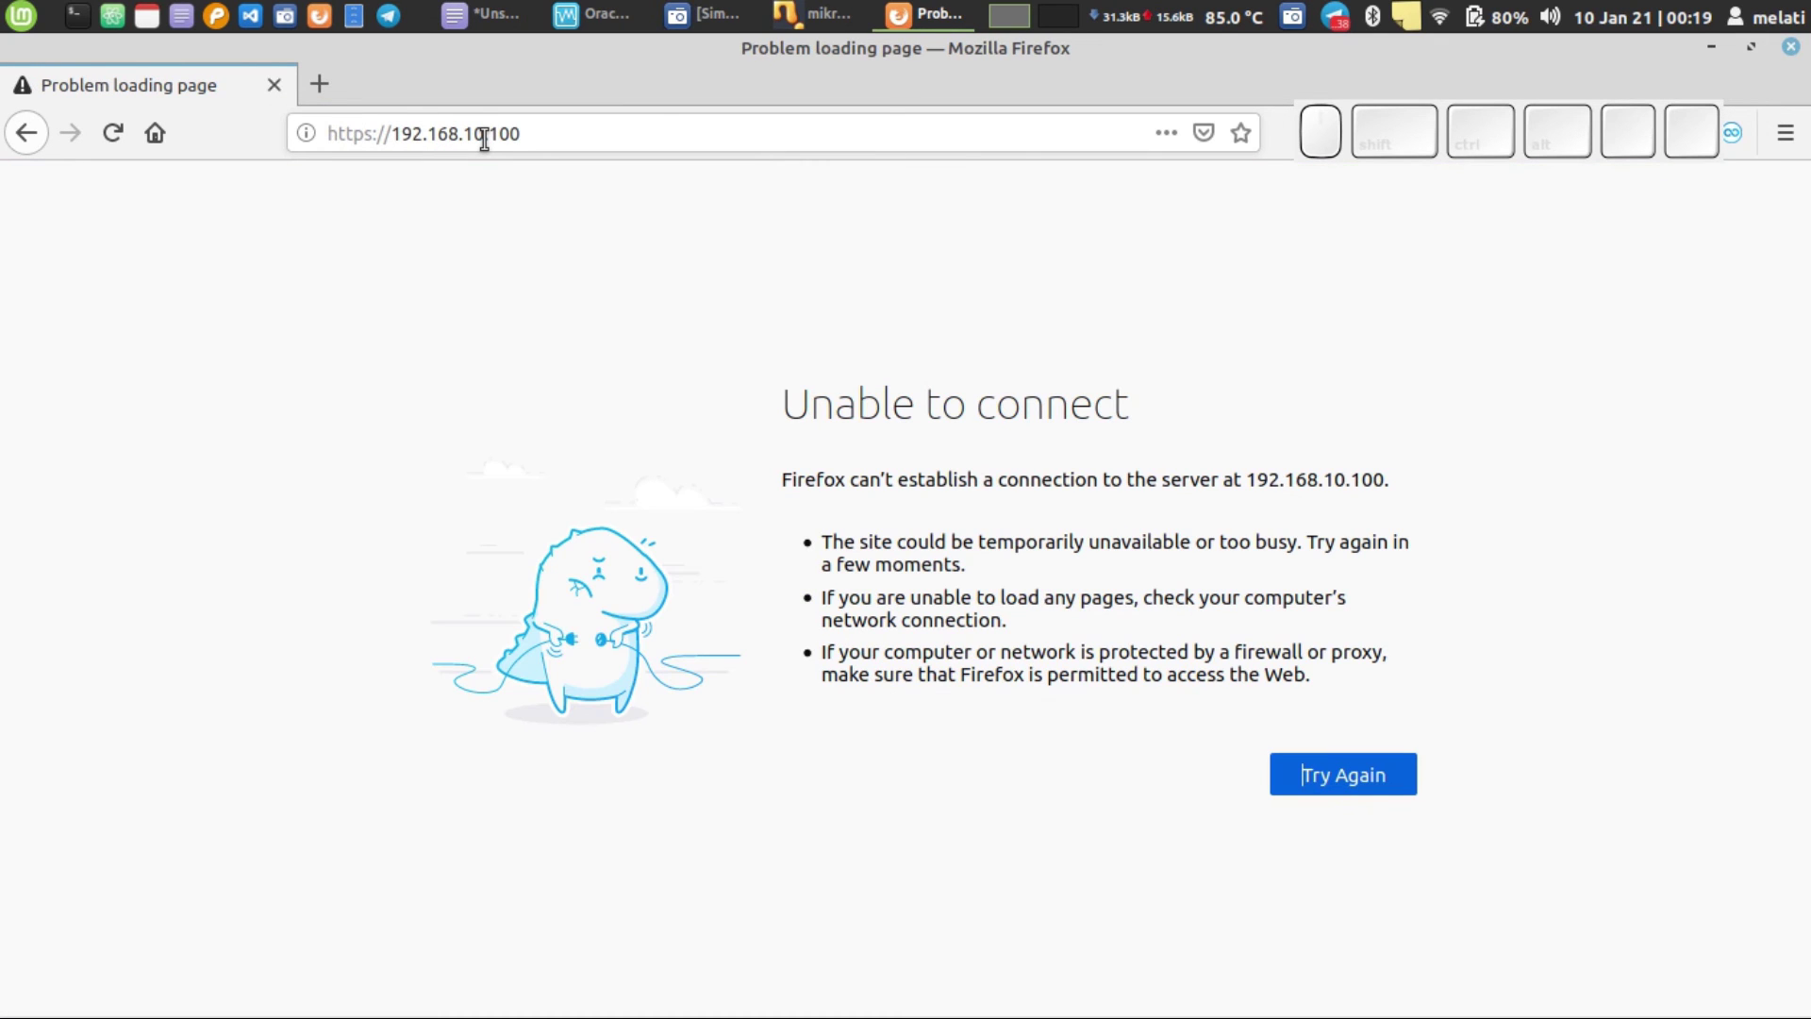
- Change the address from https to http to load the WebFig Interface List
drag(1540, 160, 1594, 372)
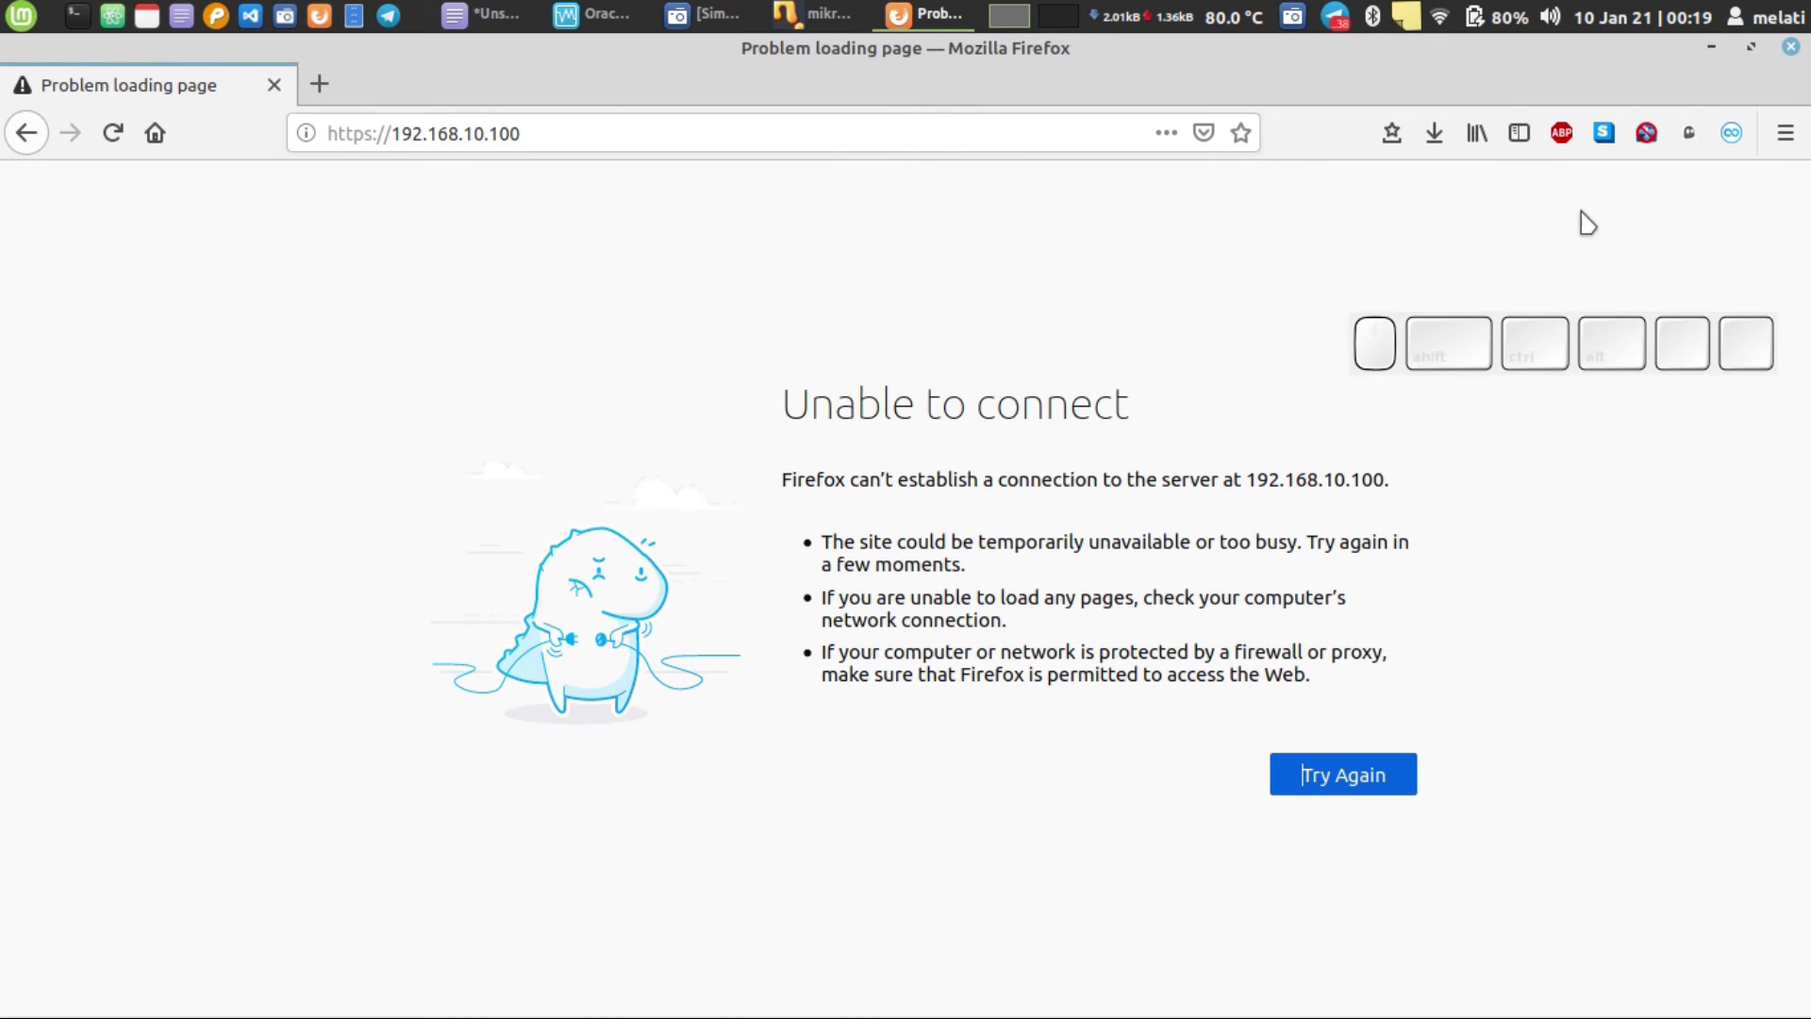
click(1603, 133)
click(720, 250)
double_click(375, 133)
triple_click(375, 133)
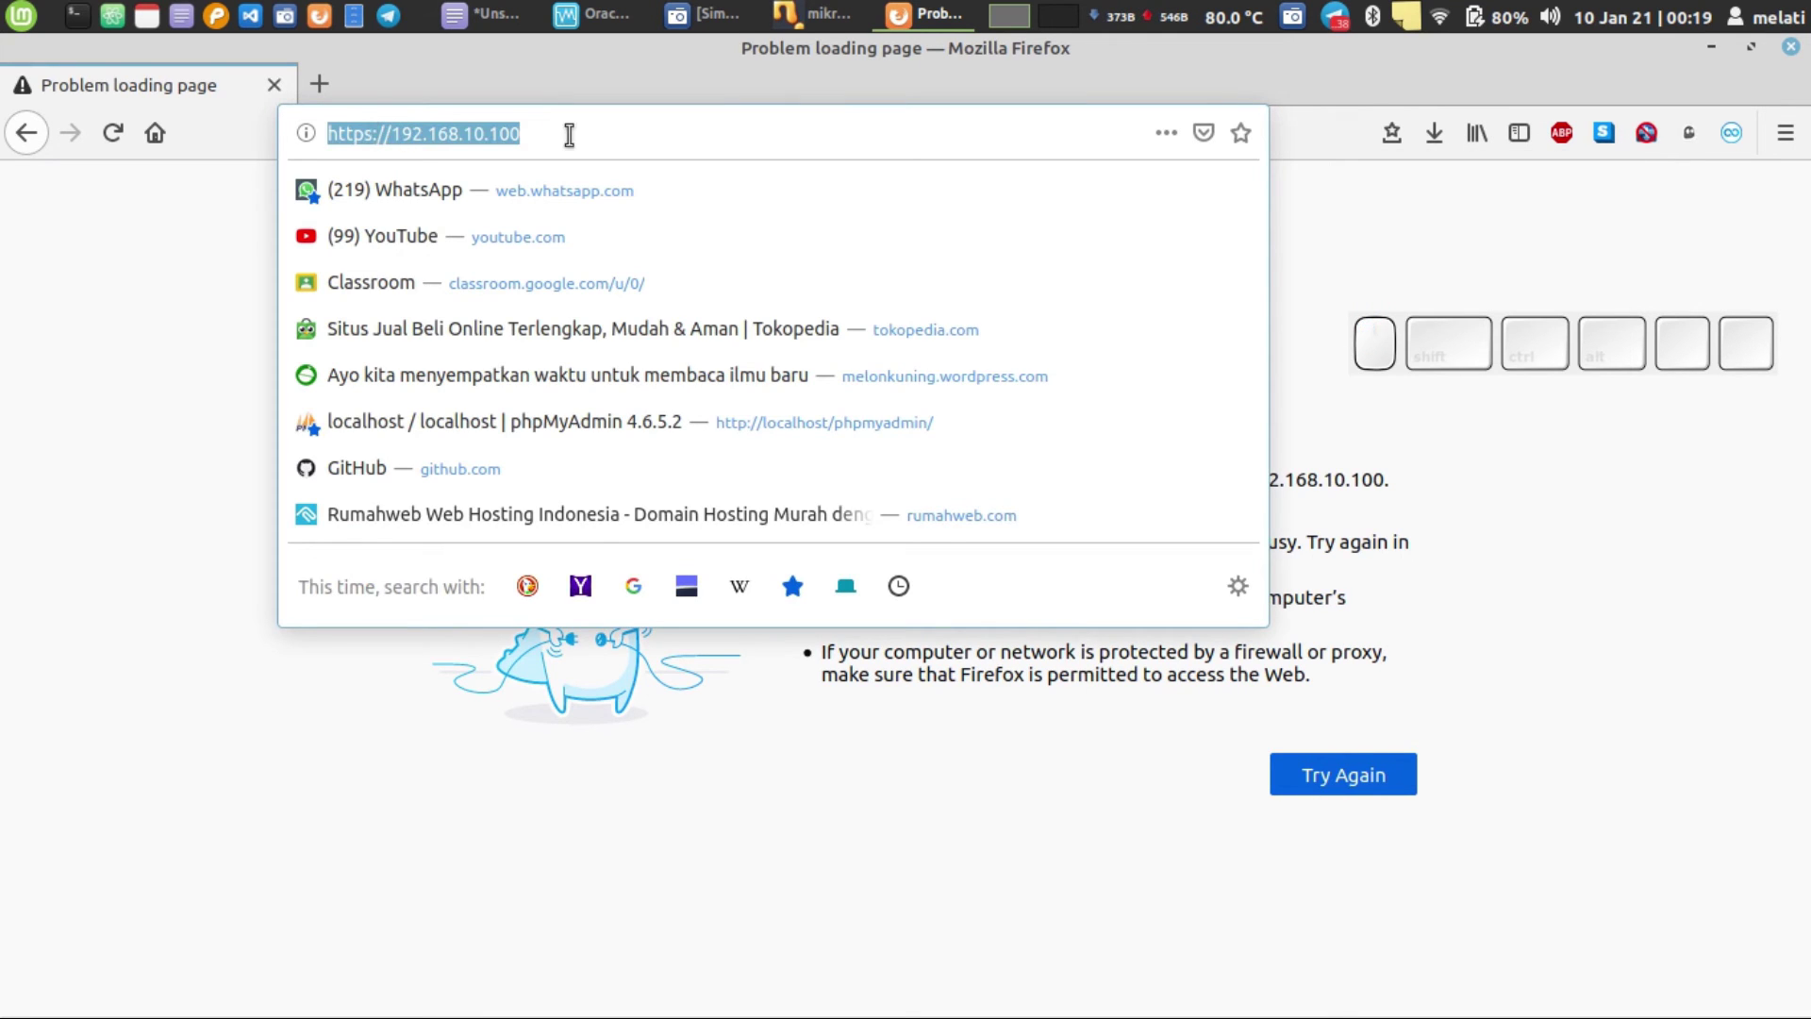
key(Right)
key(Left)
key(Left)
key(Left)
key(Left)
key(Left)
key(Left)
key(Left)
key(BackSpace)
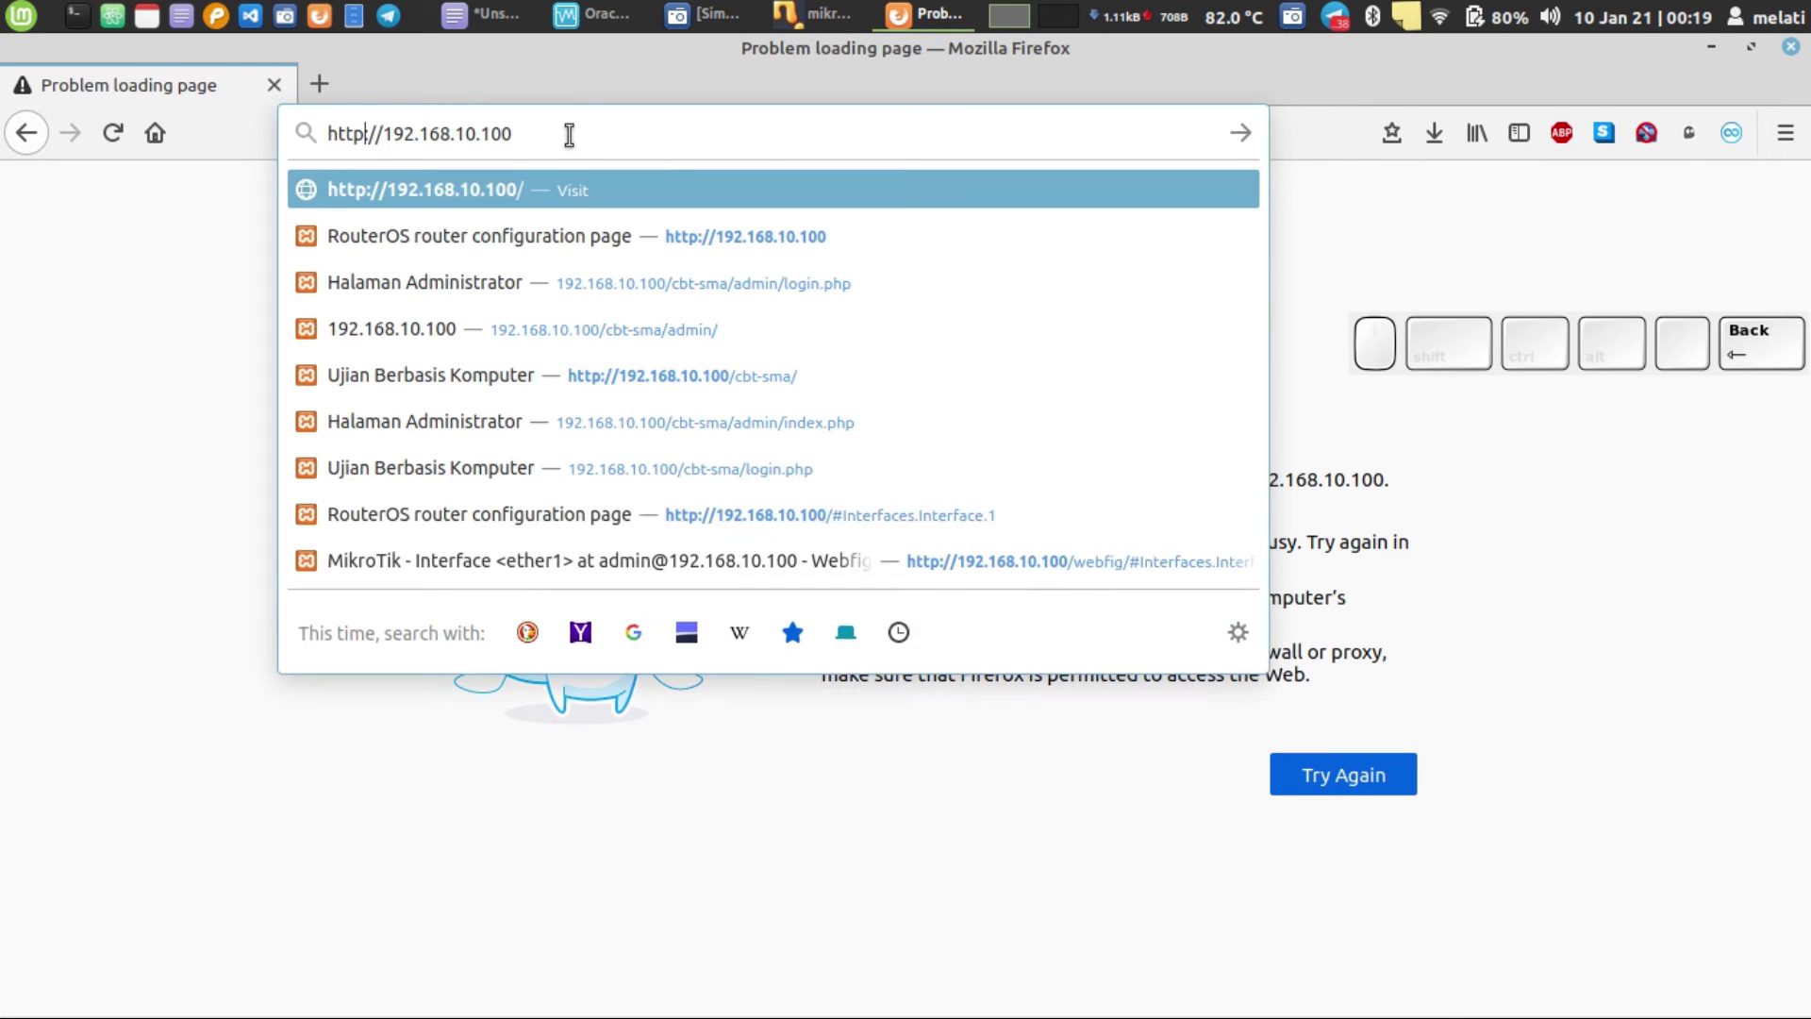
key(Return)
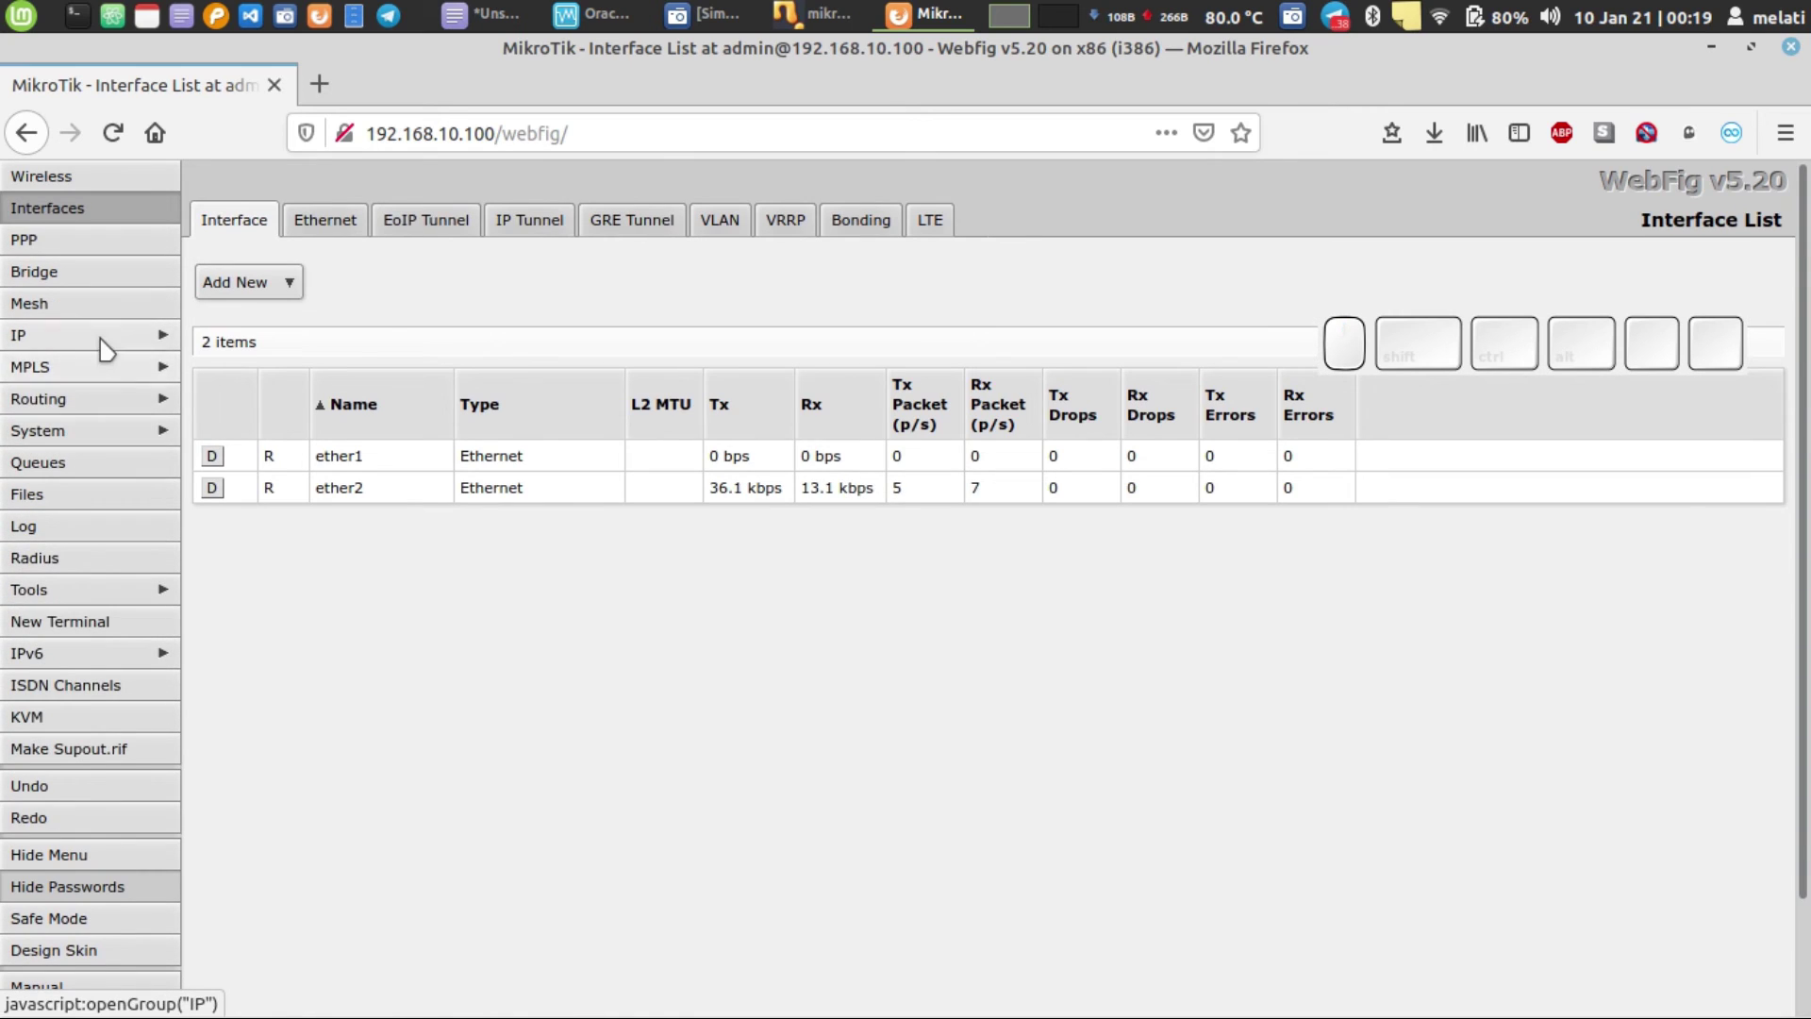
click(105, 350)
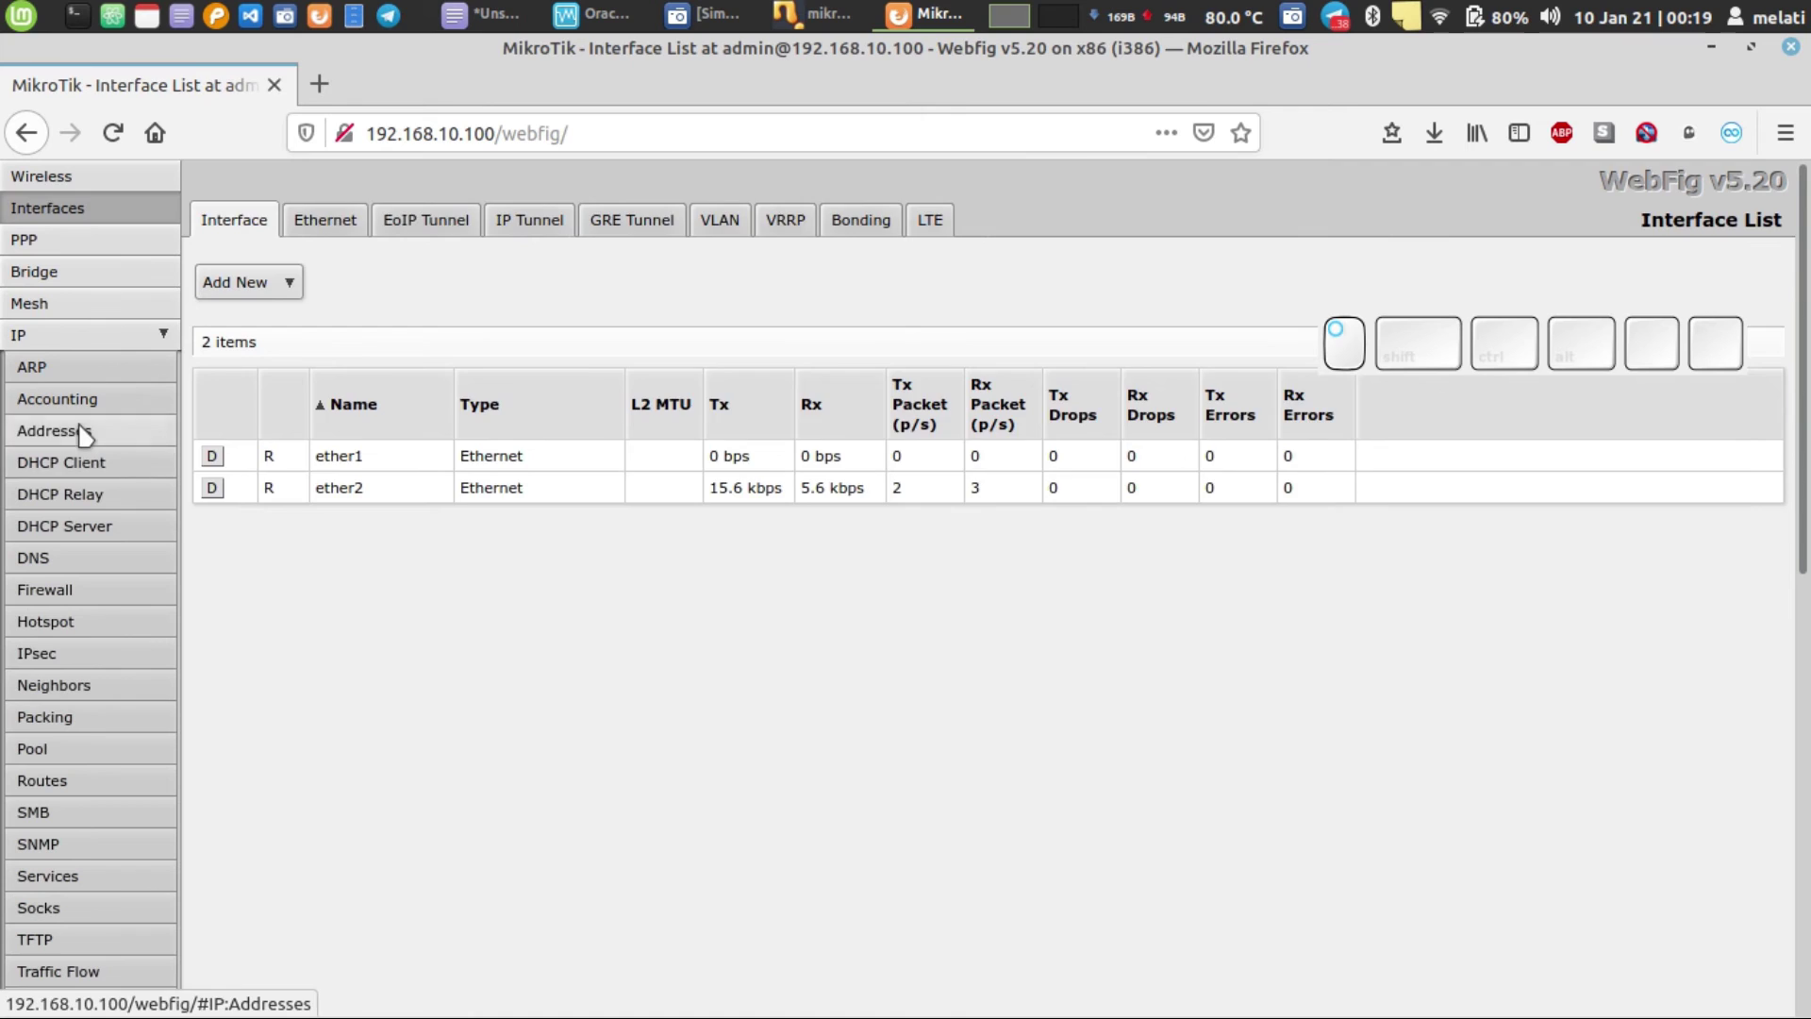
- Show IP > Addresses and widen the Address column to reveal 192.168.10.100/24 on ether2
click(83, 433)
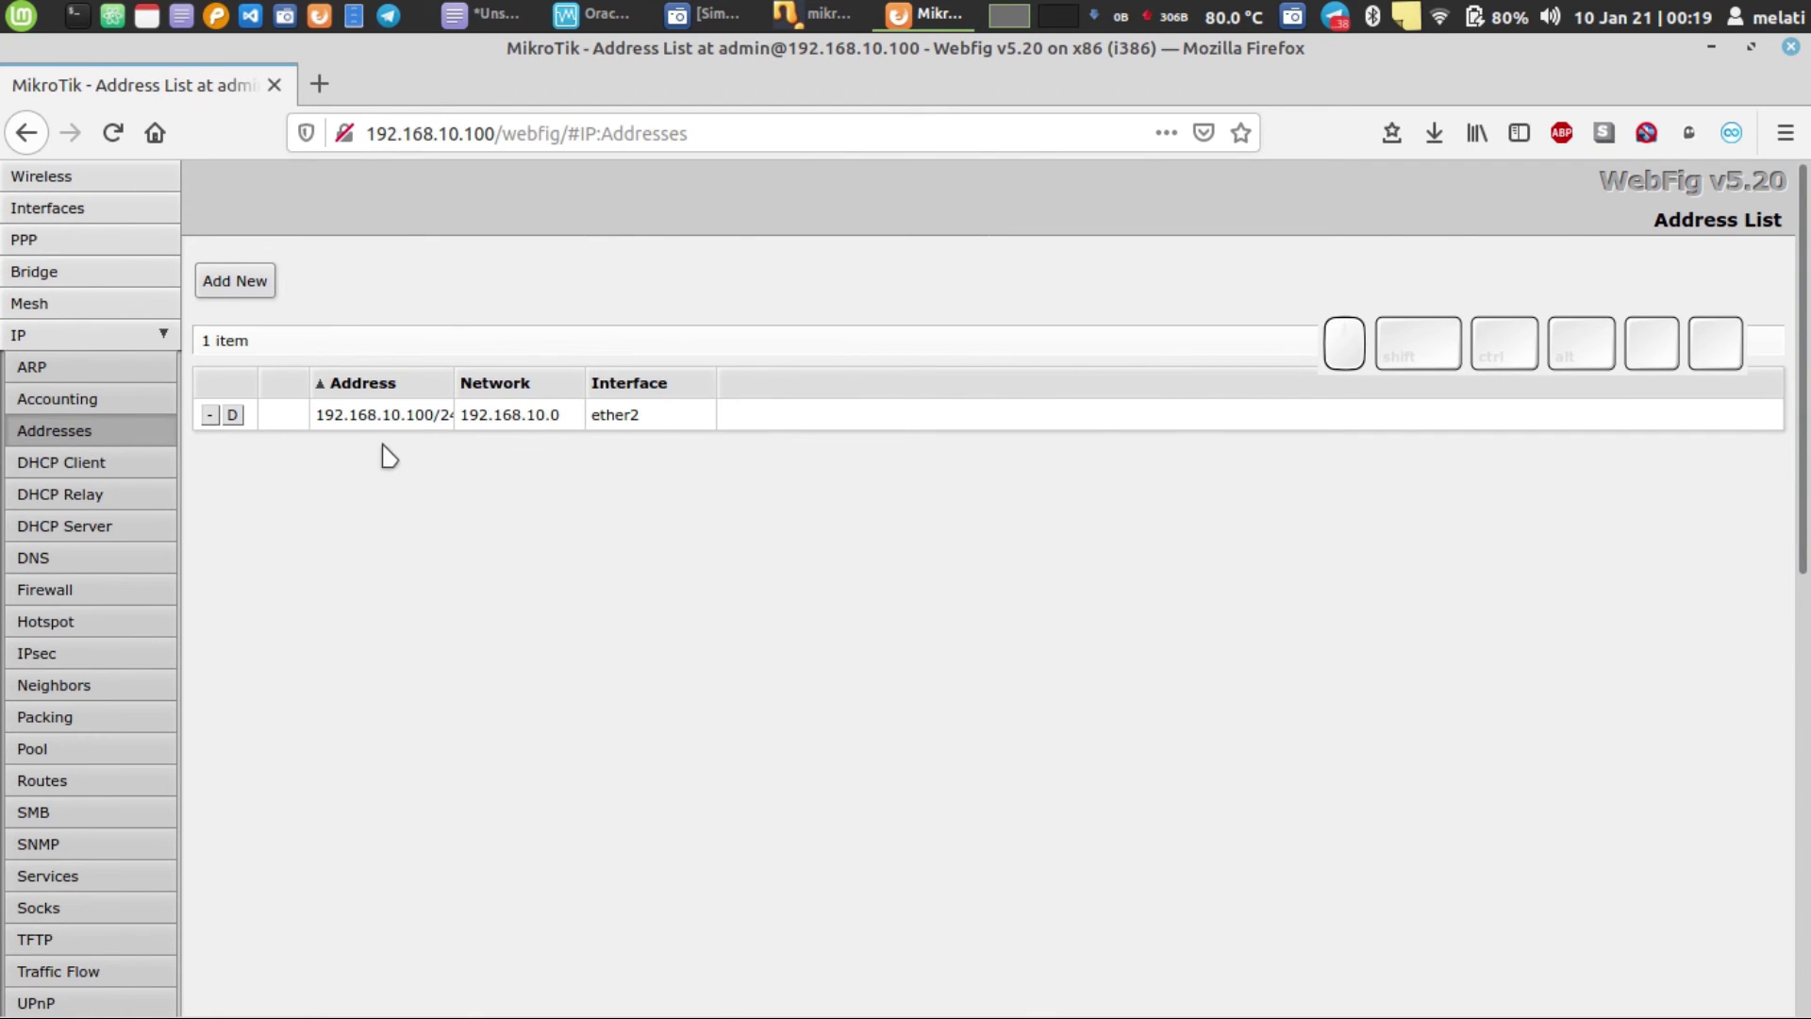
drag(451, 391, 540, 405)
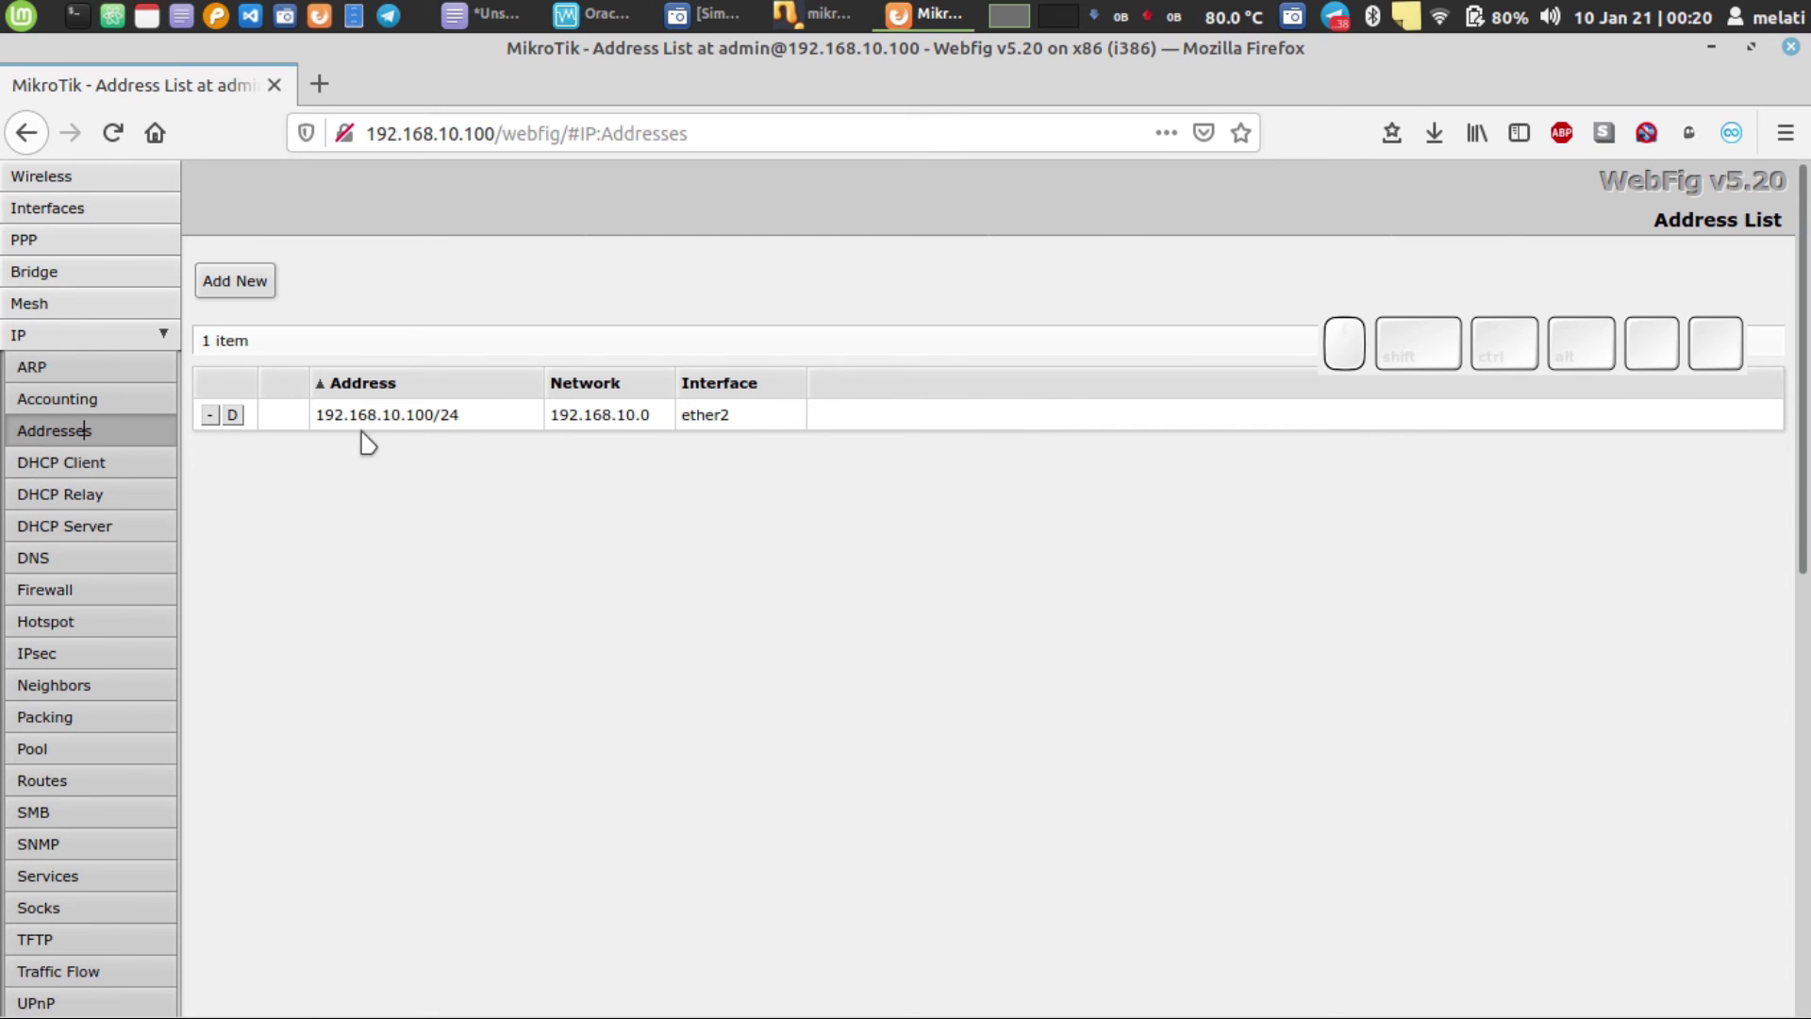
scroll(113, 647, down, 9)
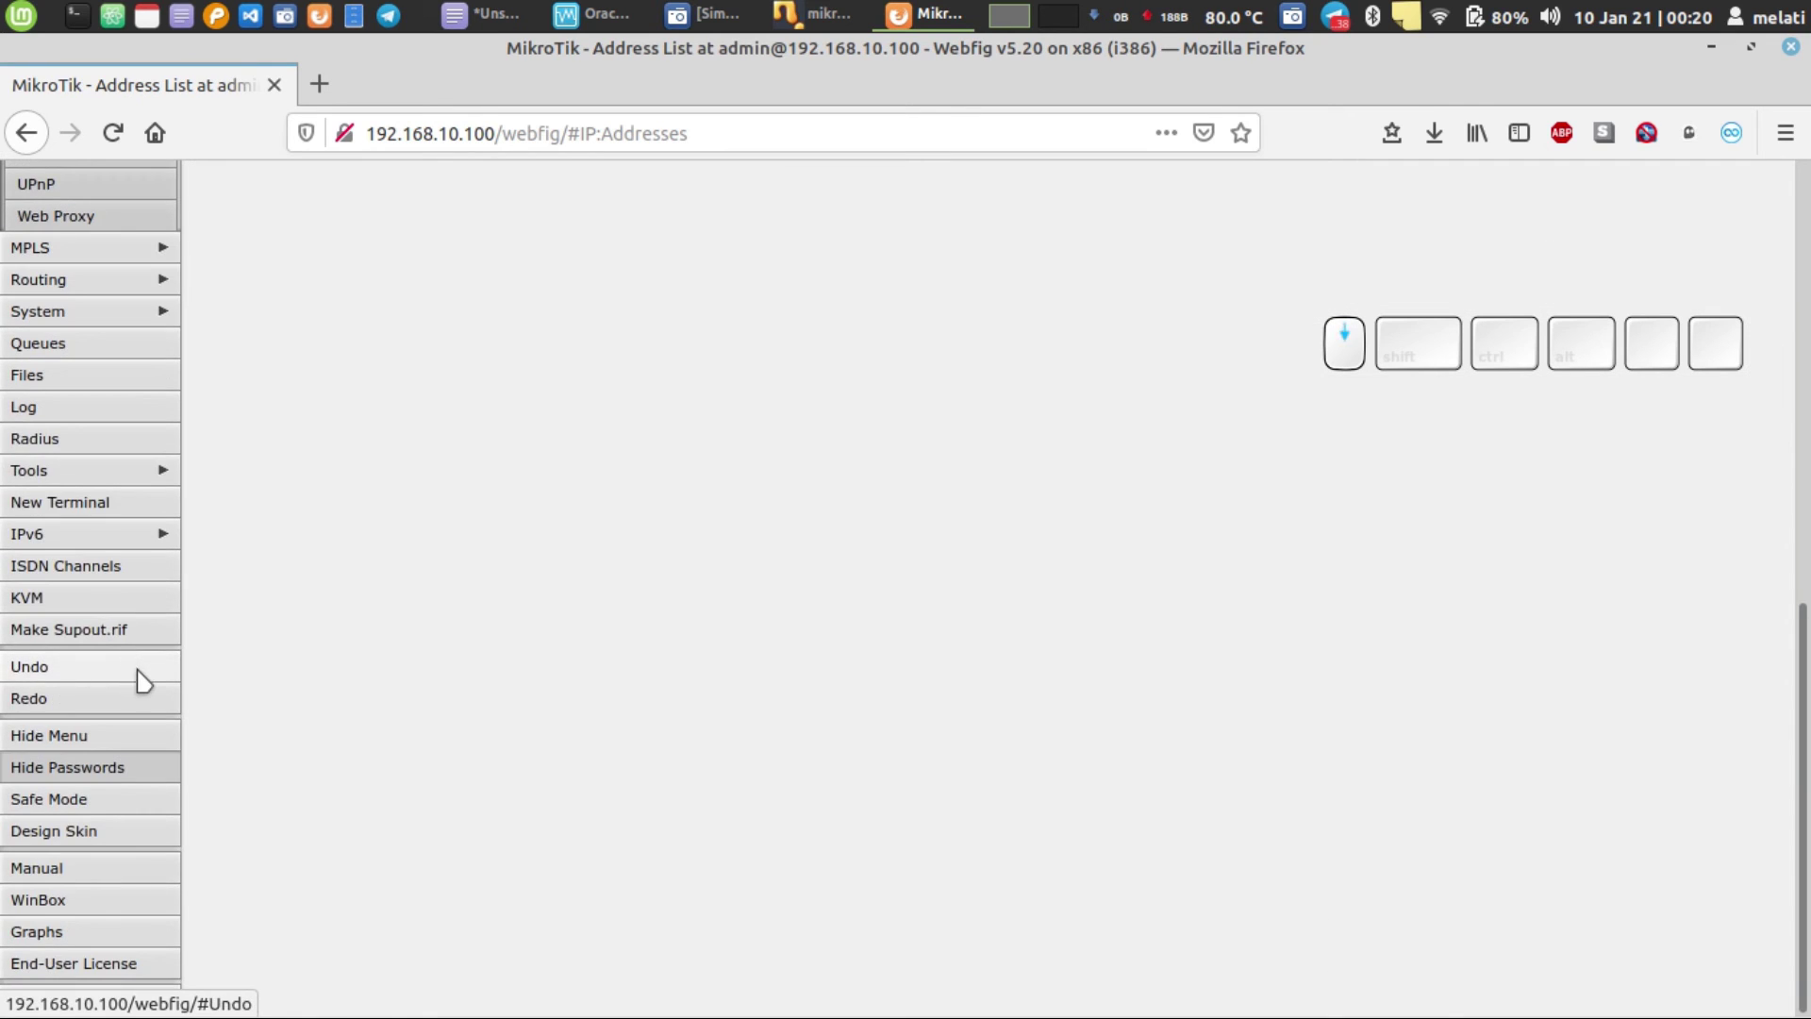
scroll(144, 681, up, 7)
scroll(143, 679, down, 6)
scroll(148, 679, up, 7)
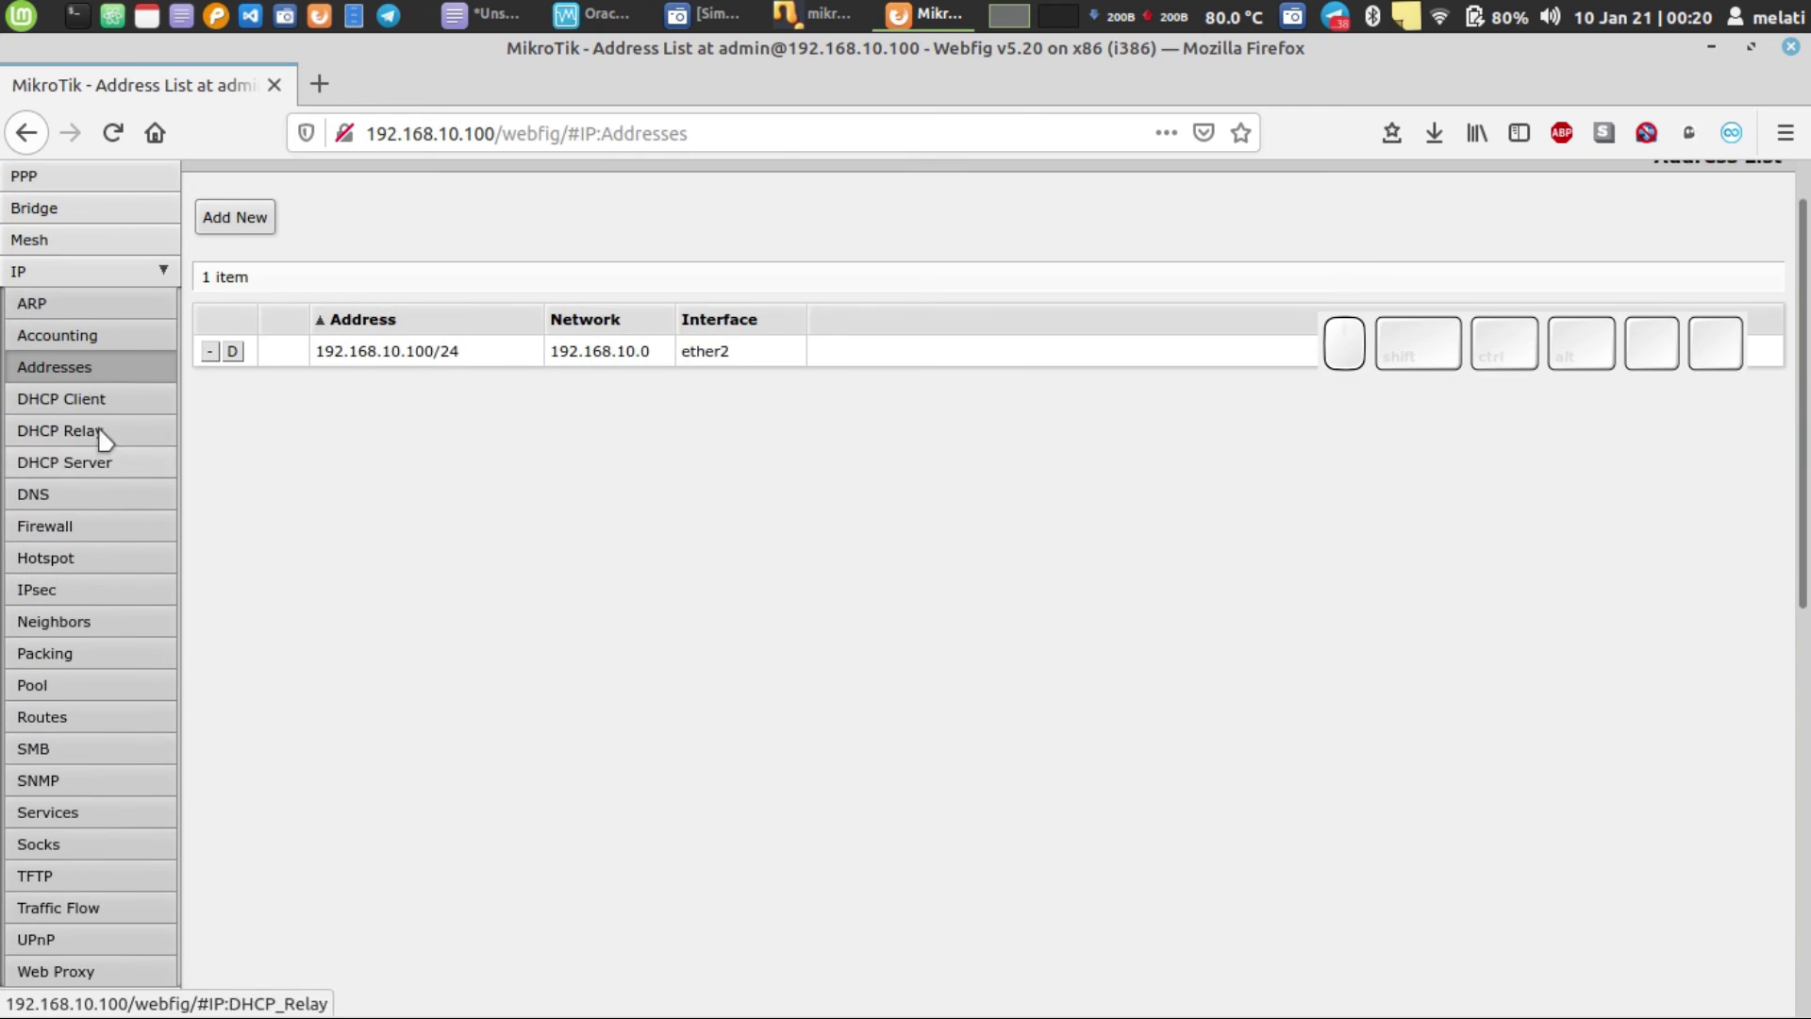
- Collapse the IP menu, log out of WebFig, and bring the Xed notes forward
click(83, 275)
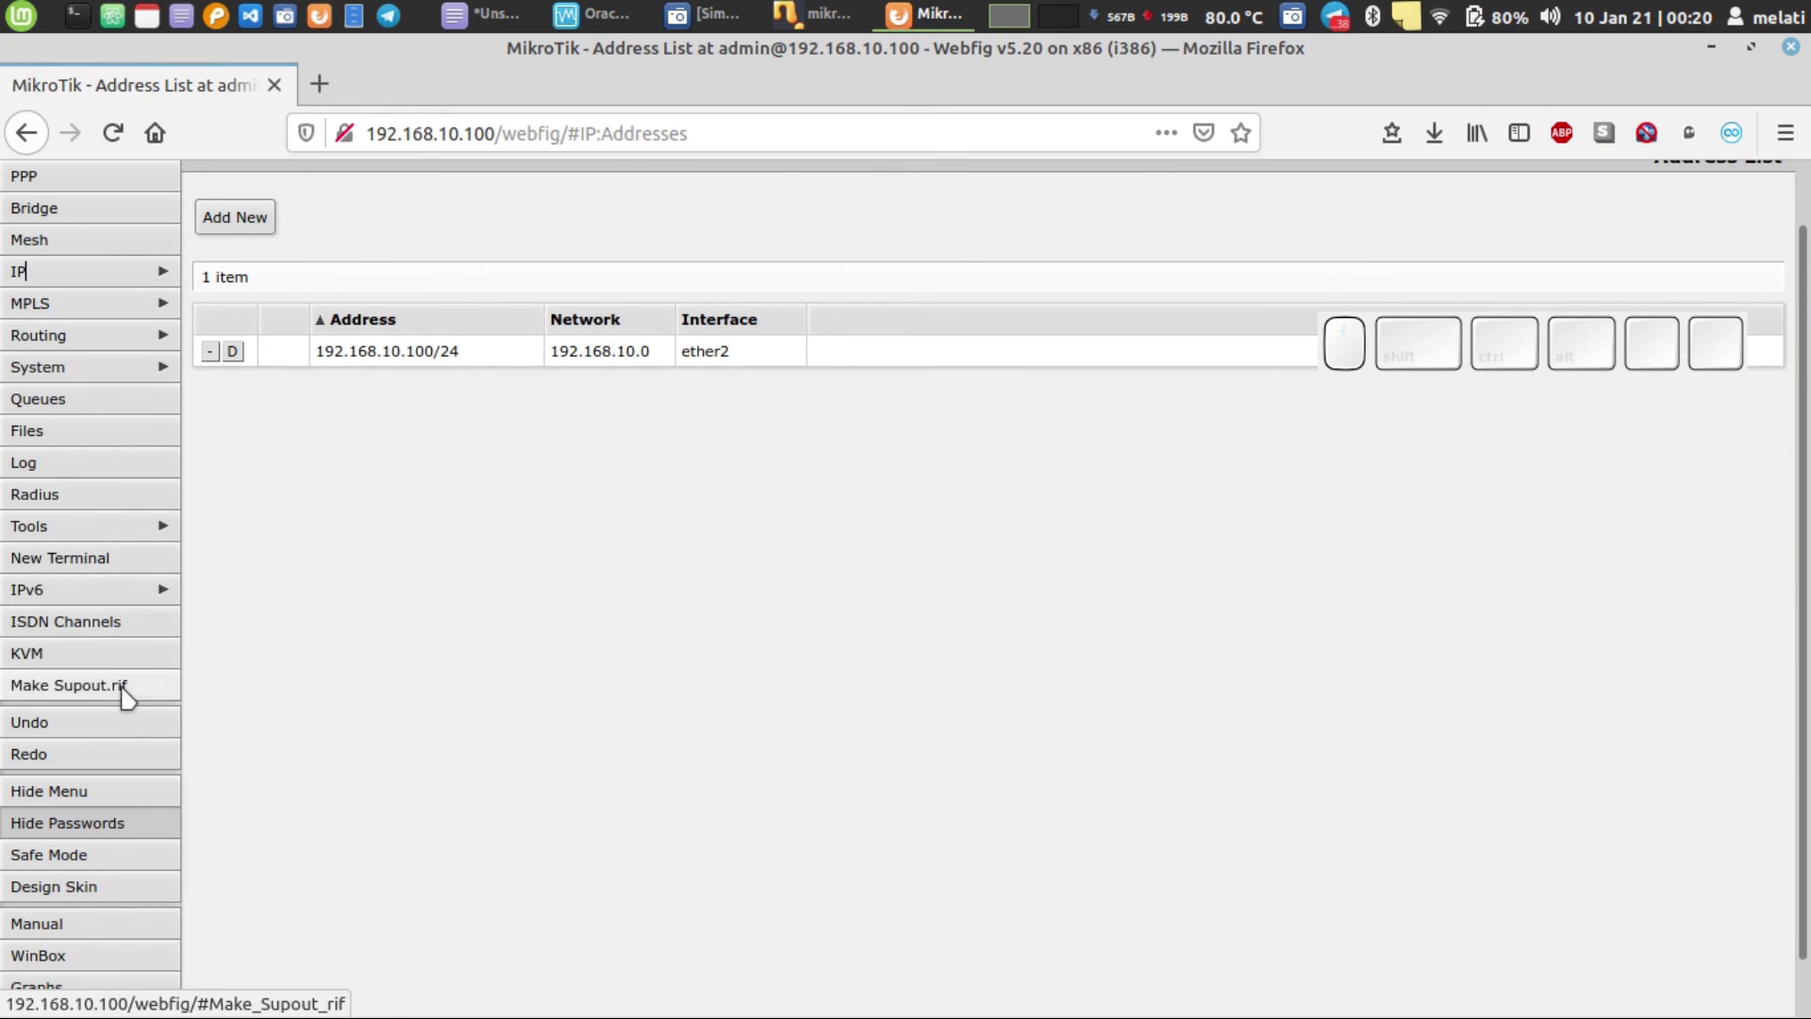
scroll(127, 698, down, 1)
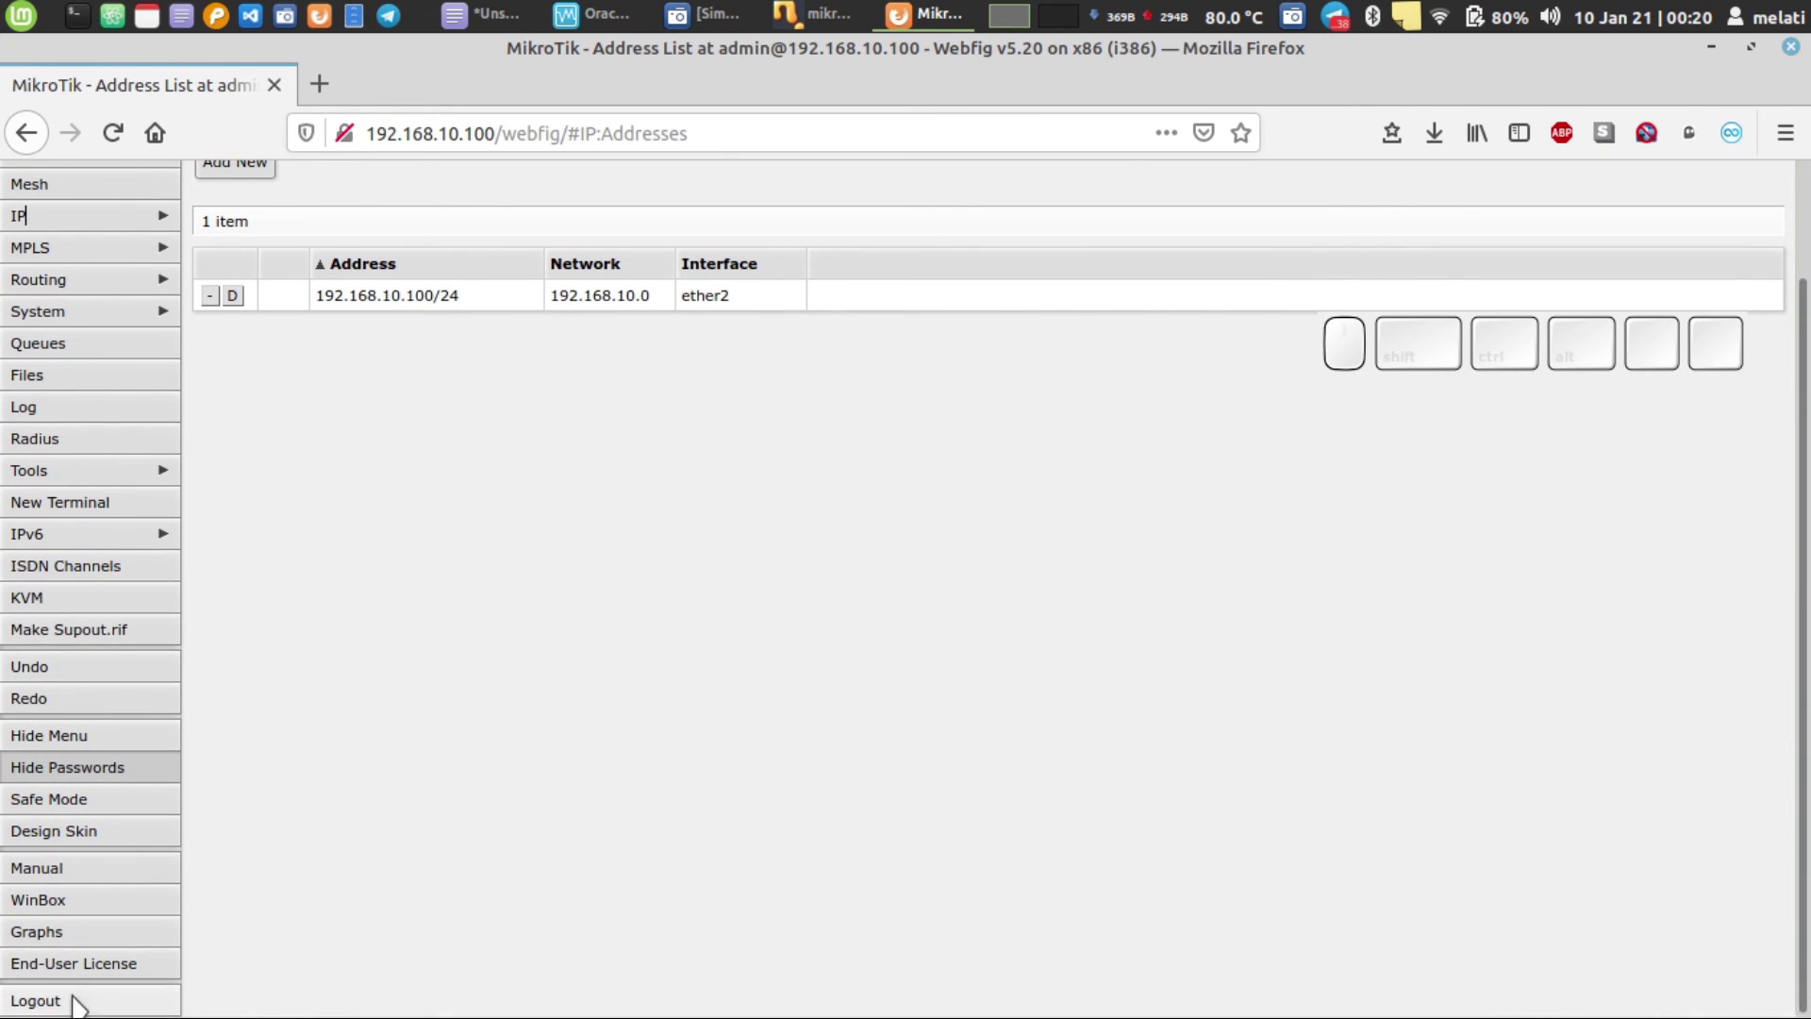
click(37, 1000)
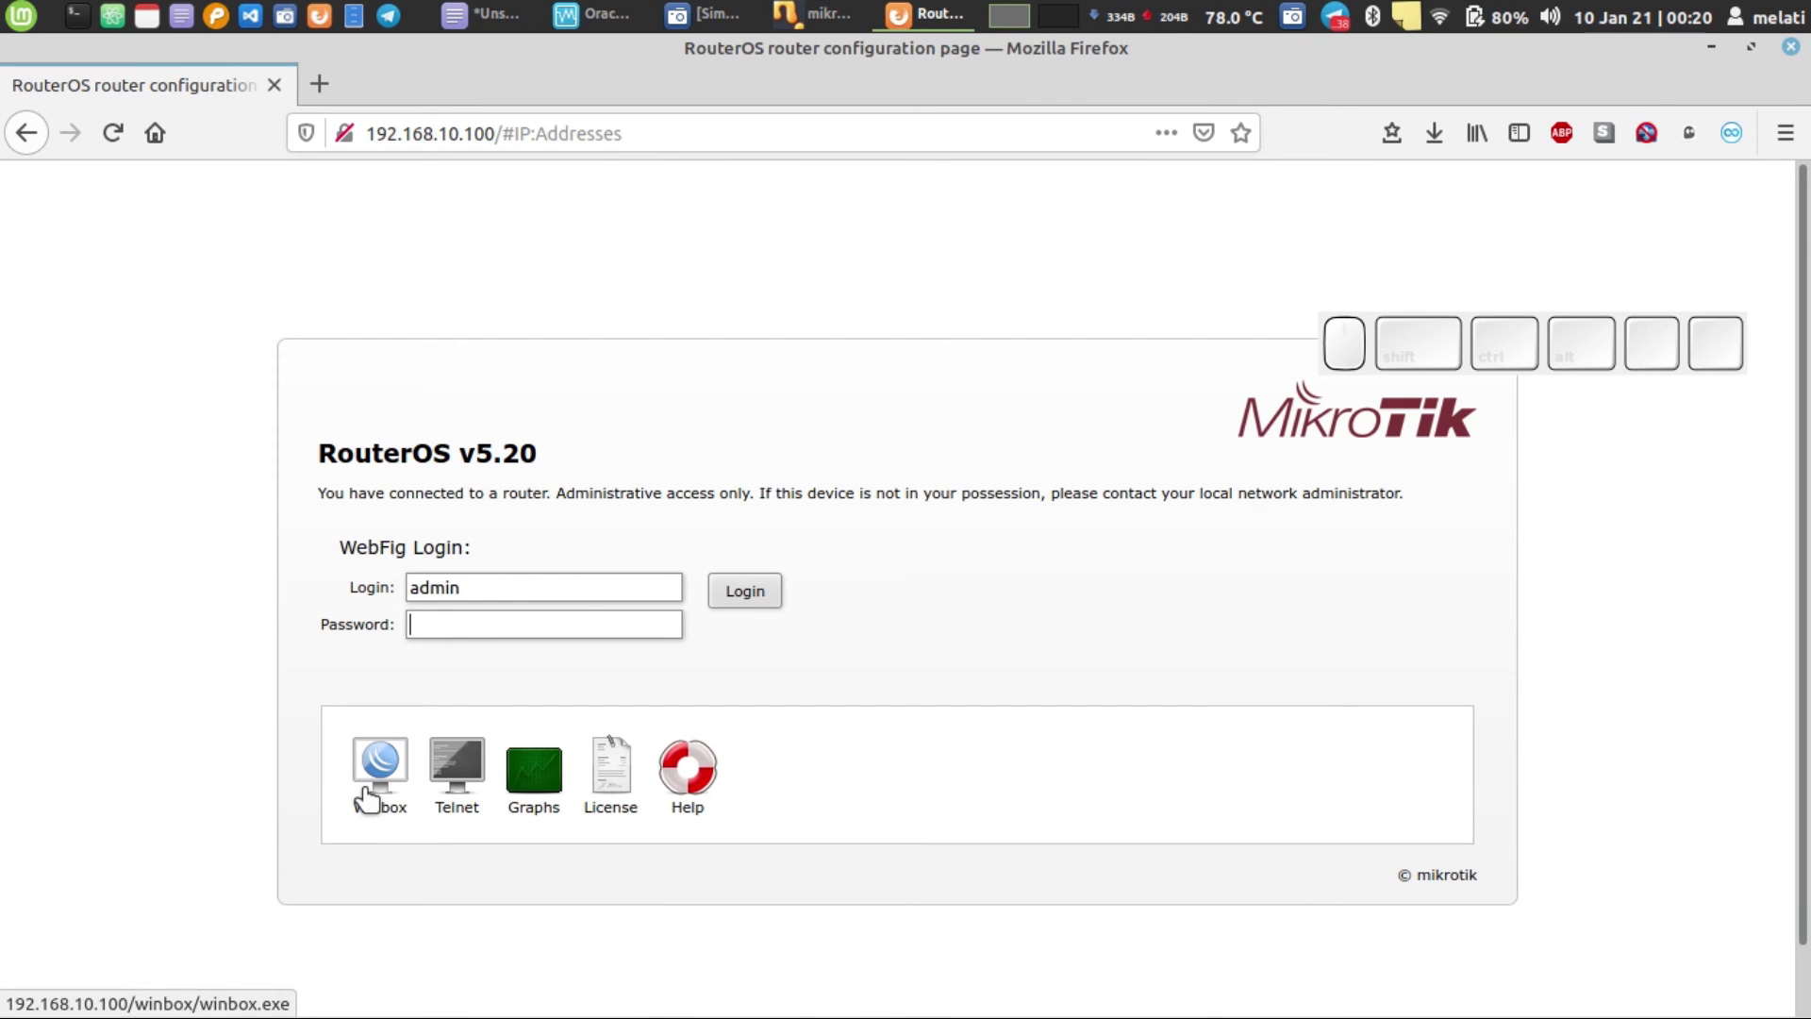
click(524, 11)
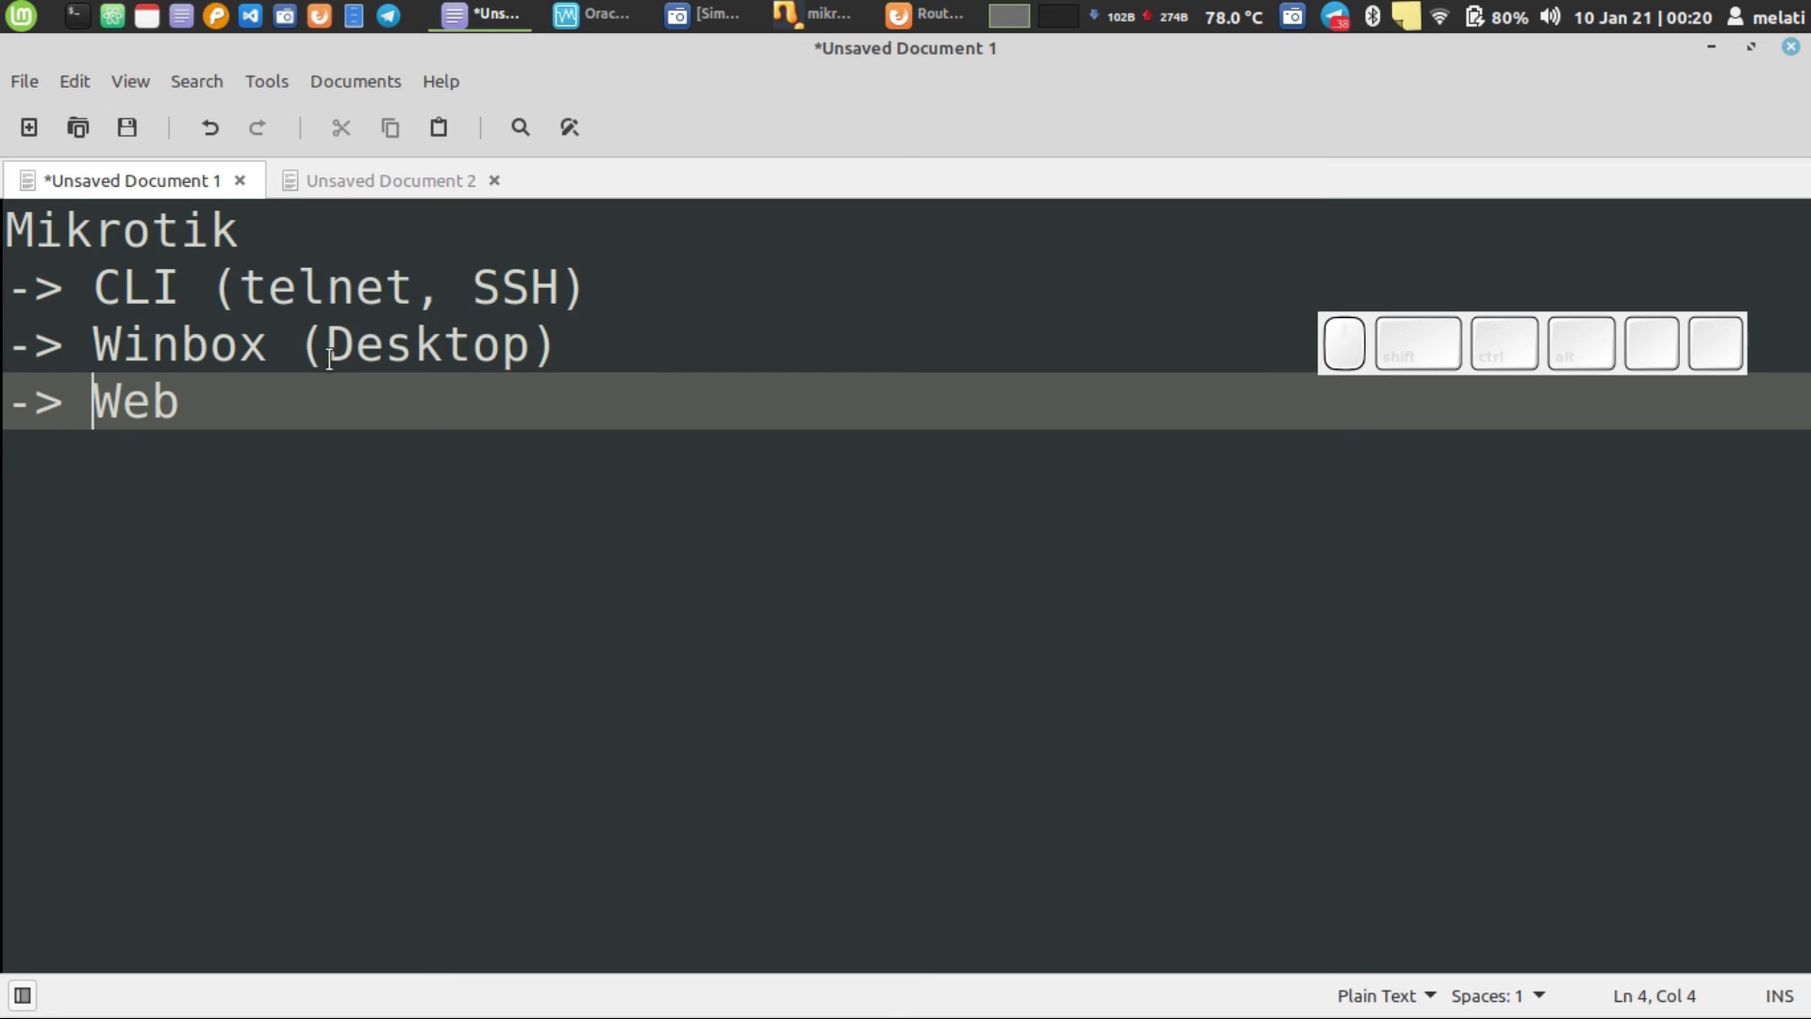
- Select 'Desktop' in the notes and minimize Xed to reveal the WebFig login page
double_click(385, 351)
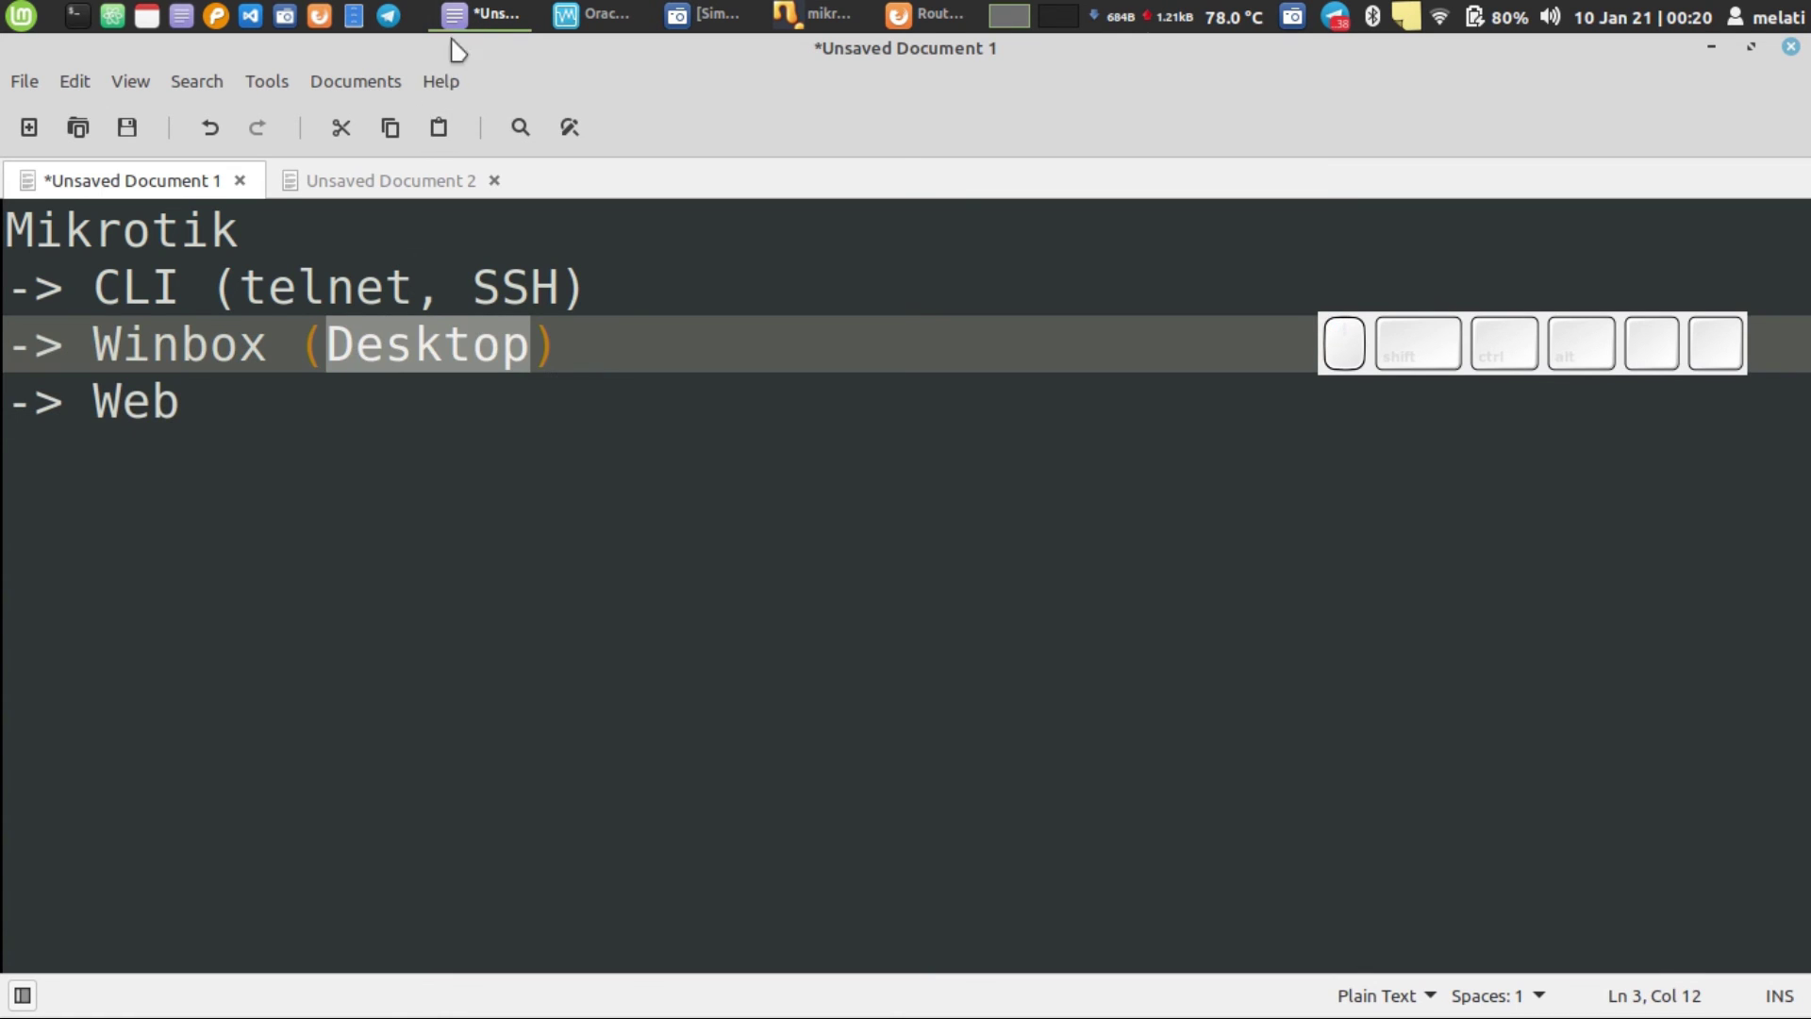
click(467, 15)
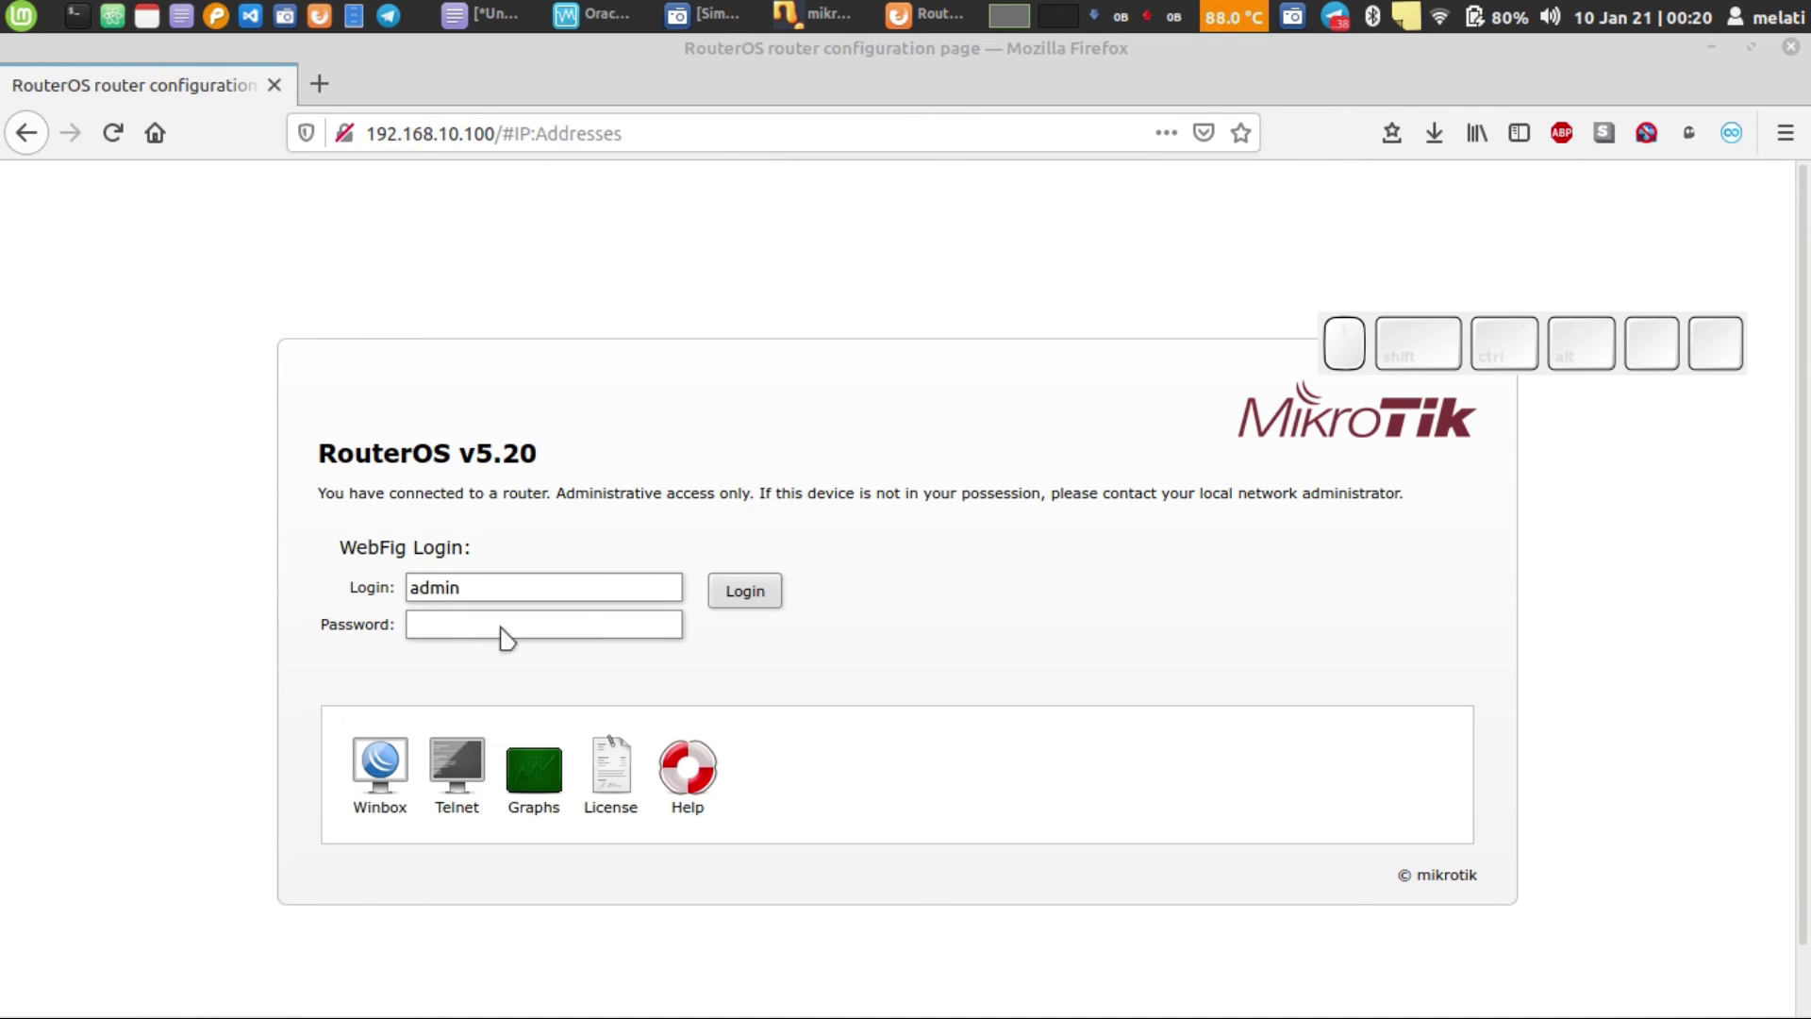
click(742, 592)
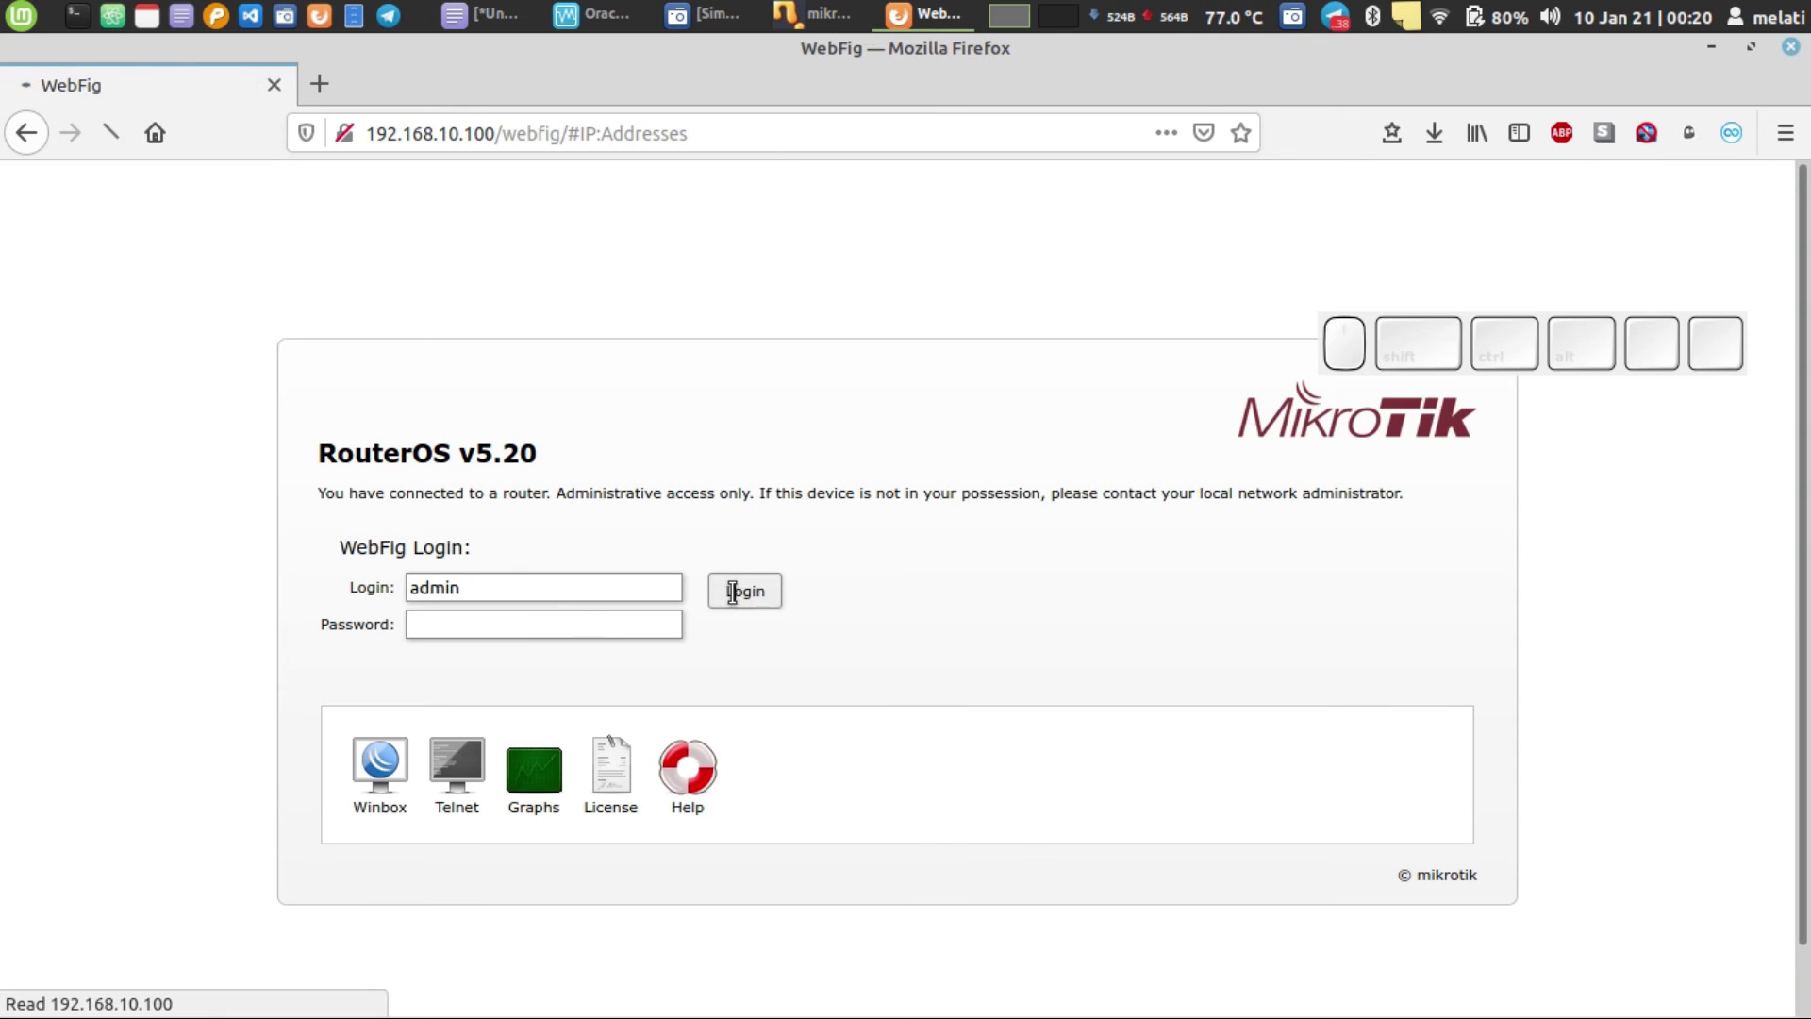
scroll(244, 572, down, 1)
click(28, 998)
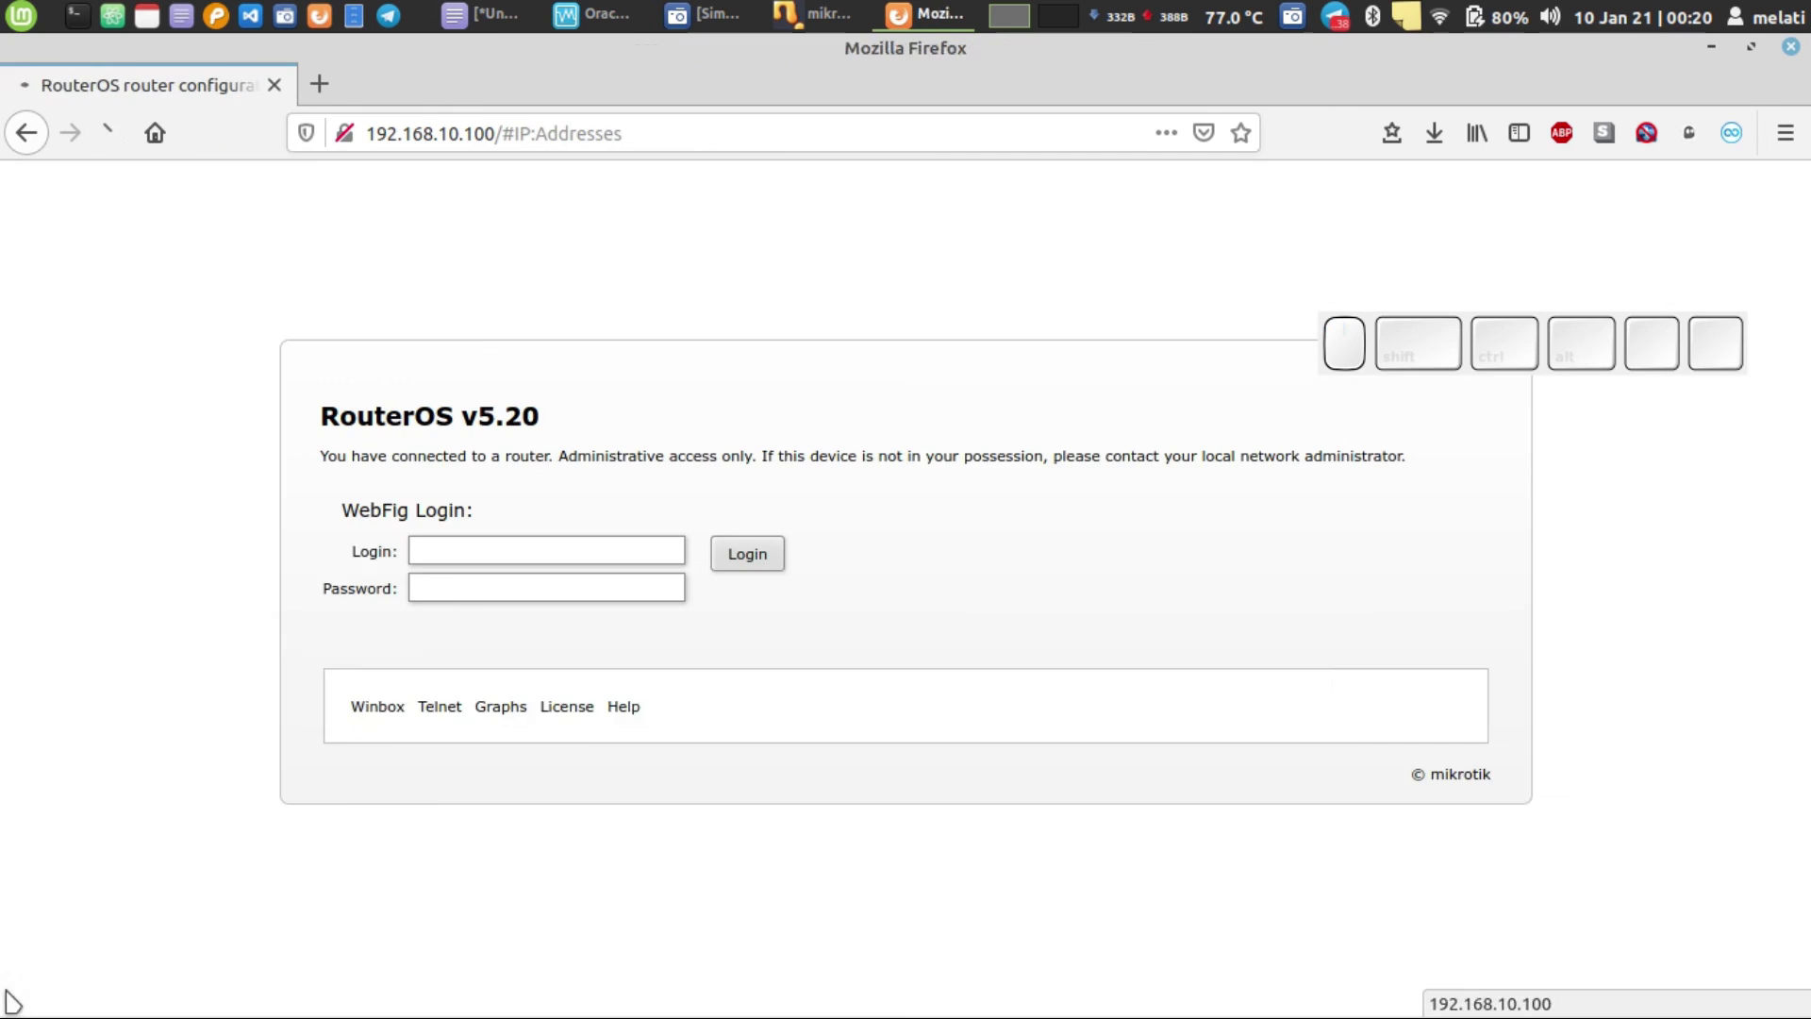
click(816, 14)
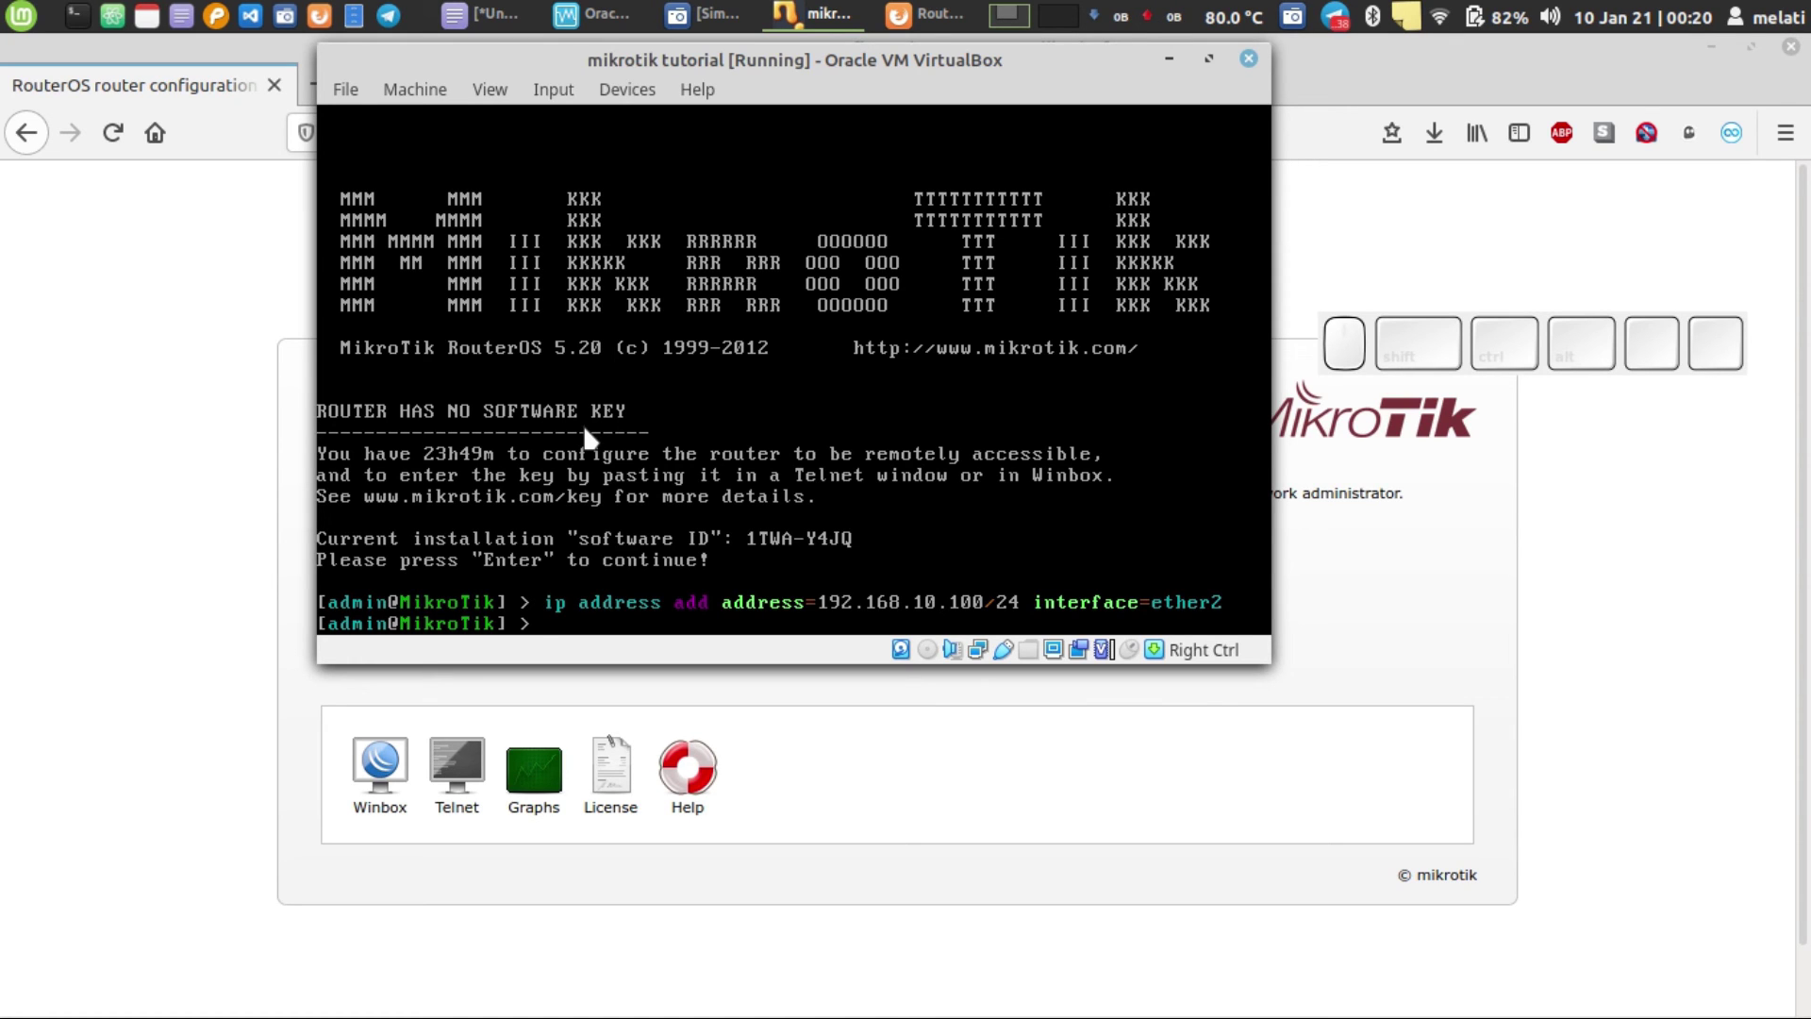
click(280, 539)
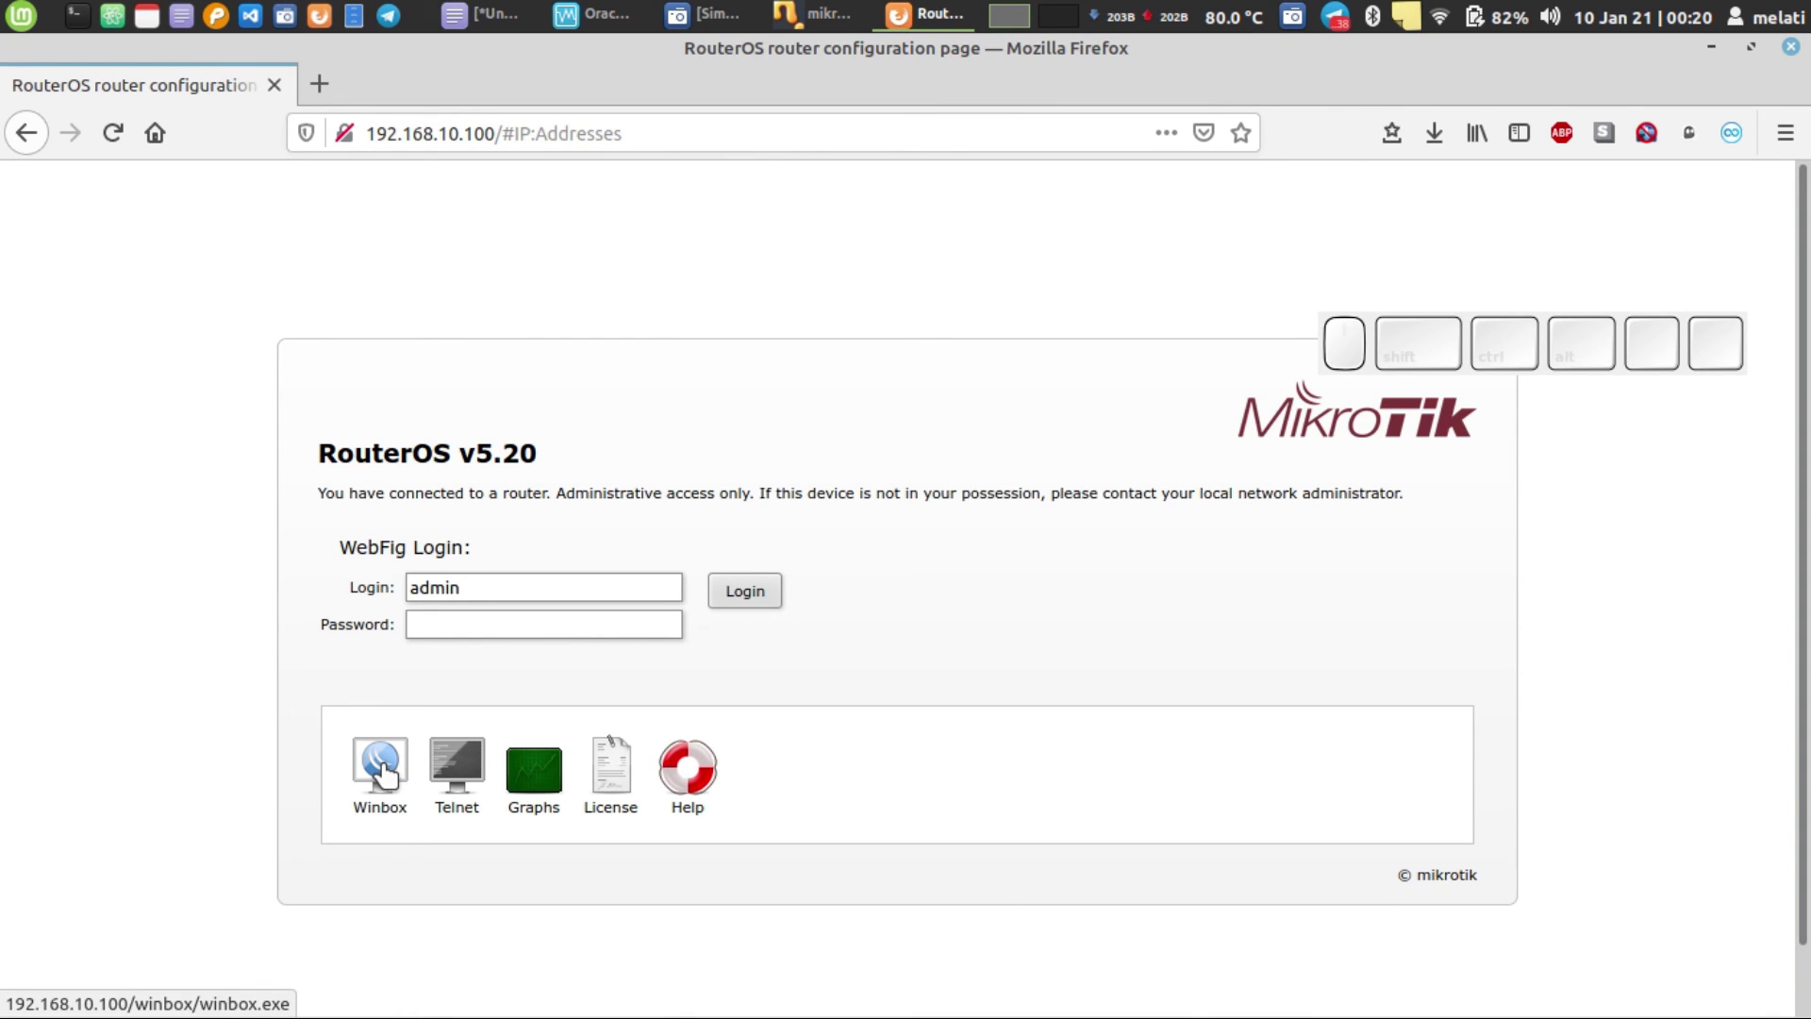
- Save winbox.exe from the WebFig page and launch winbox(2).exe from the Downloads list
click(1432, 133)
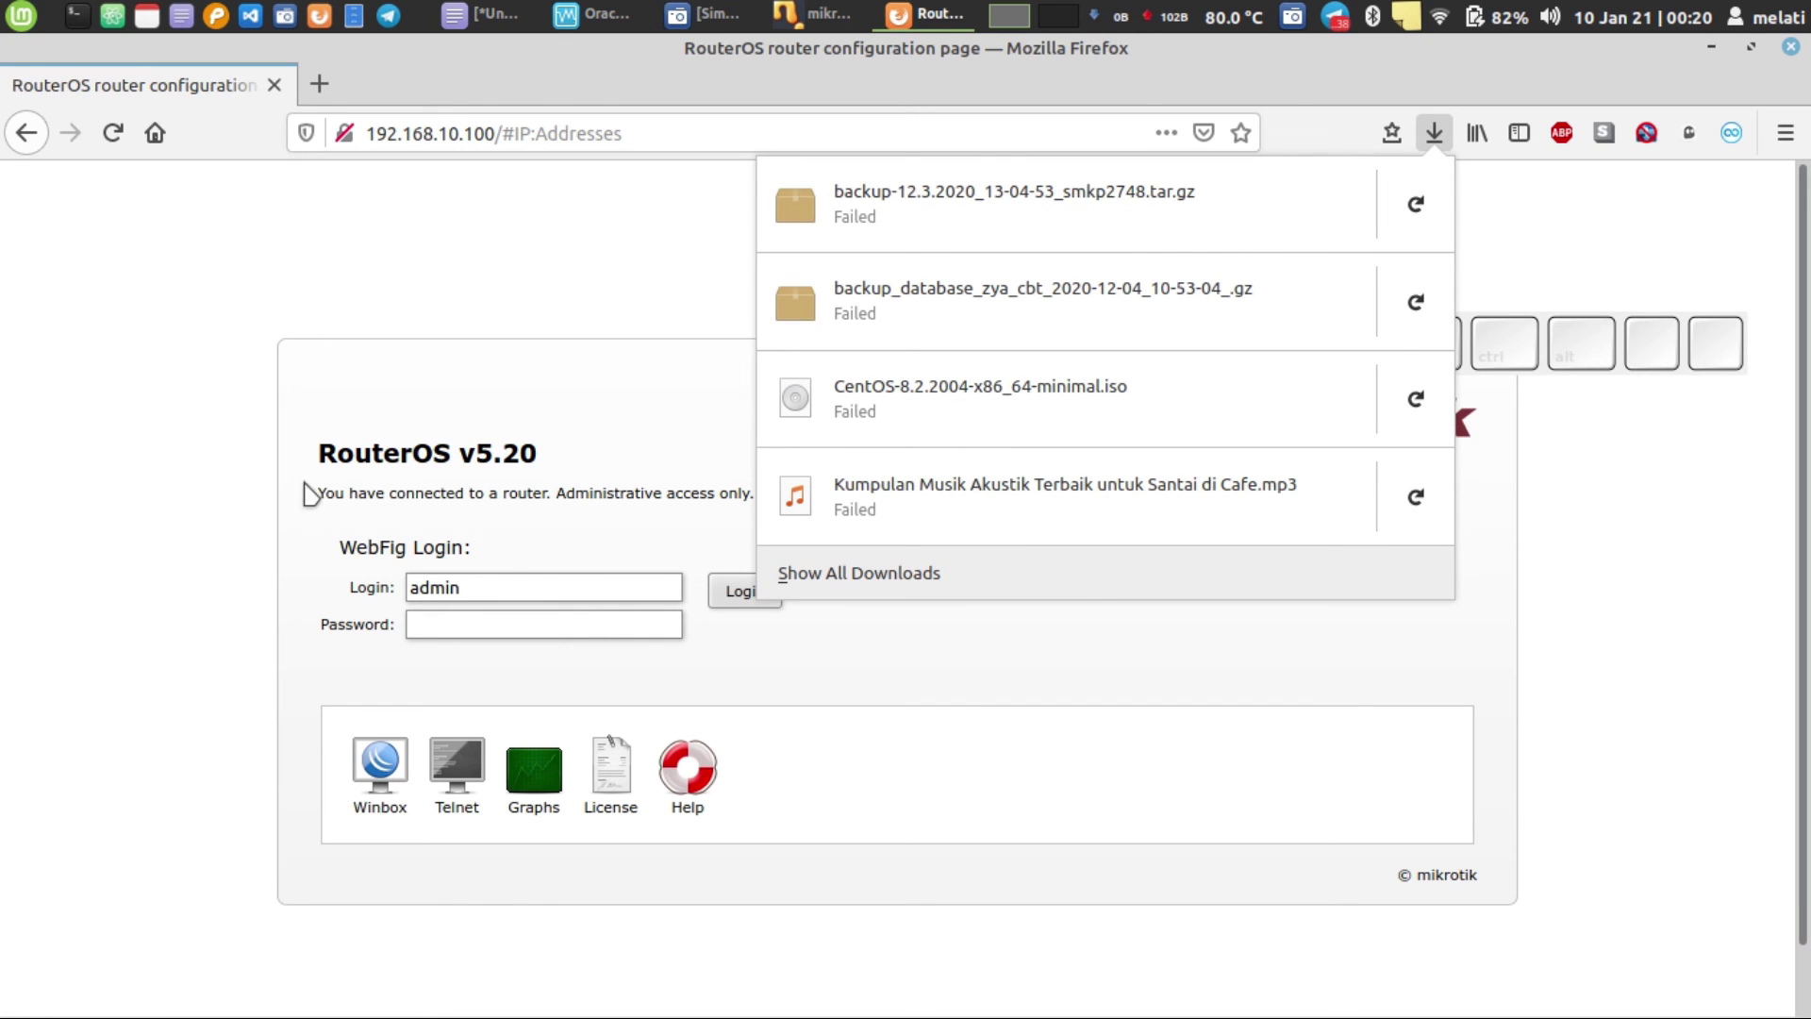
click(251, 453)
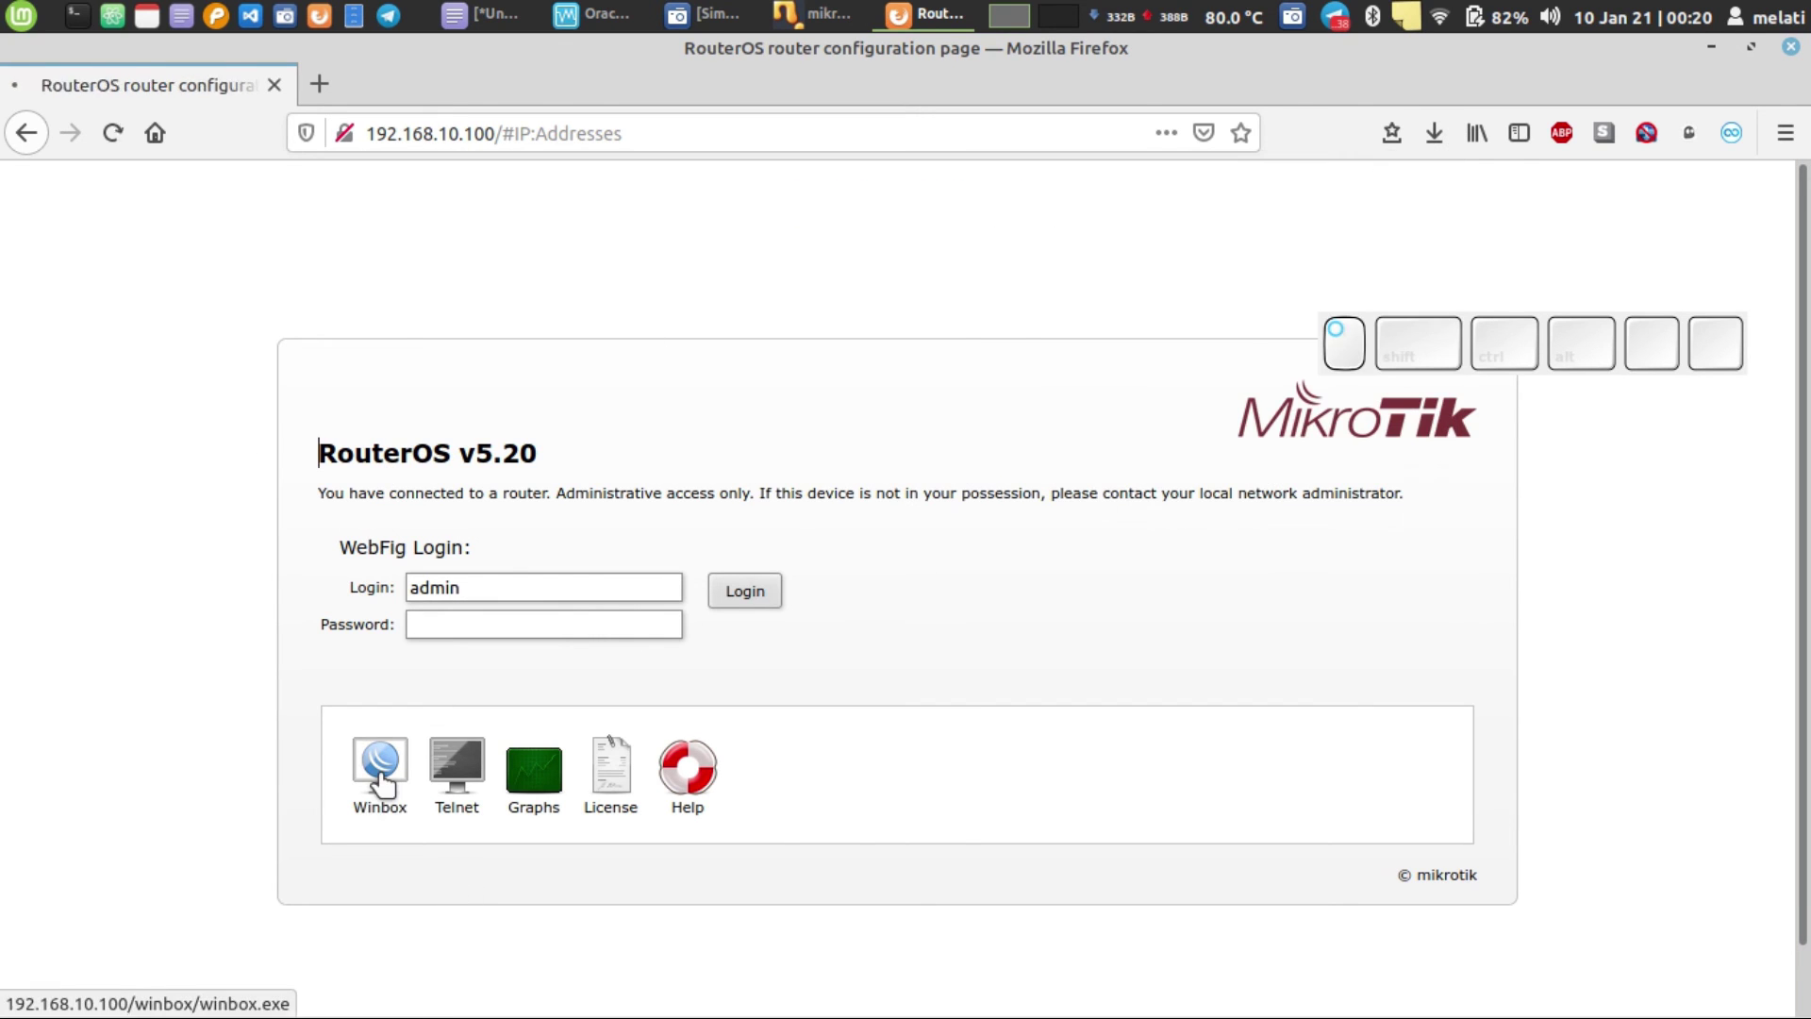
click(382, 781)
click(402, 455)
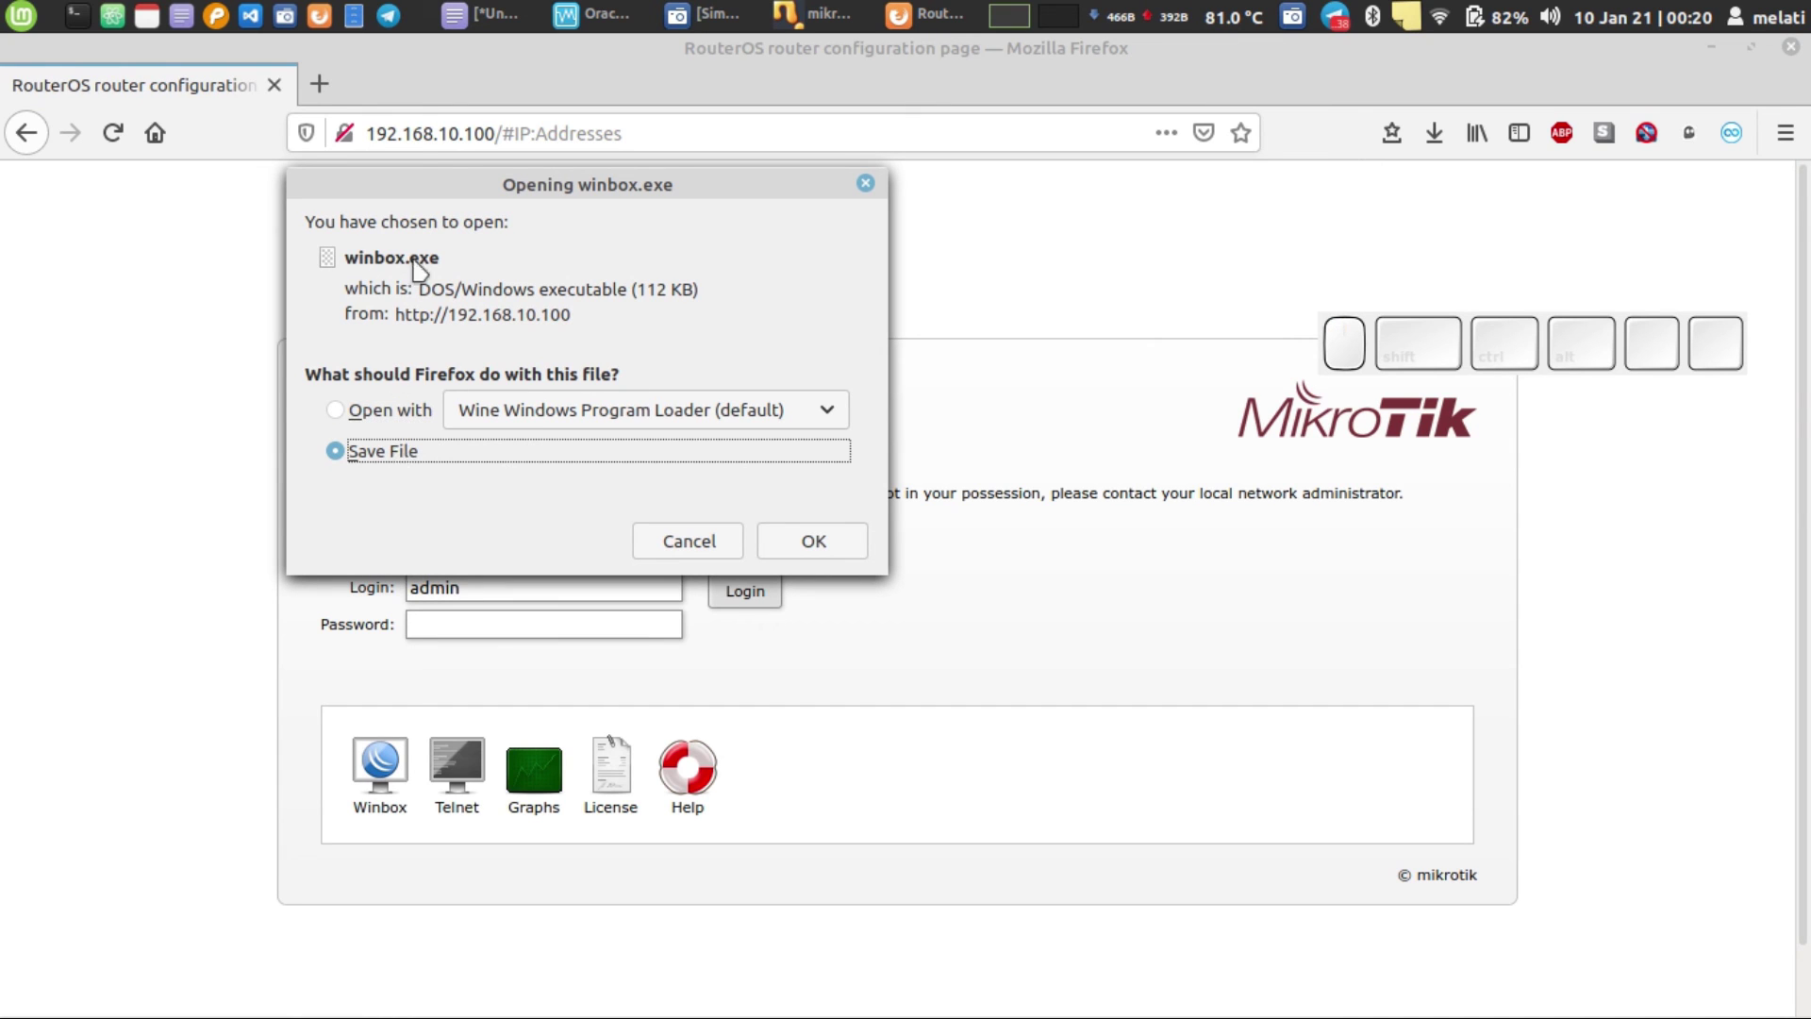
click(810, 540)
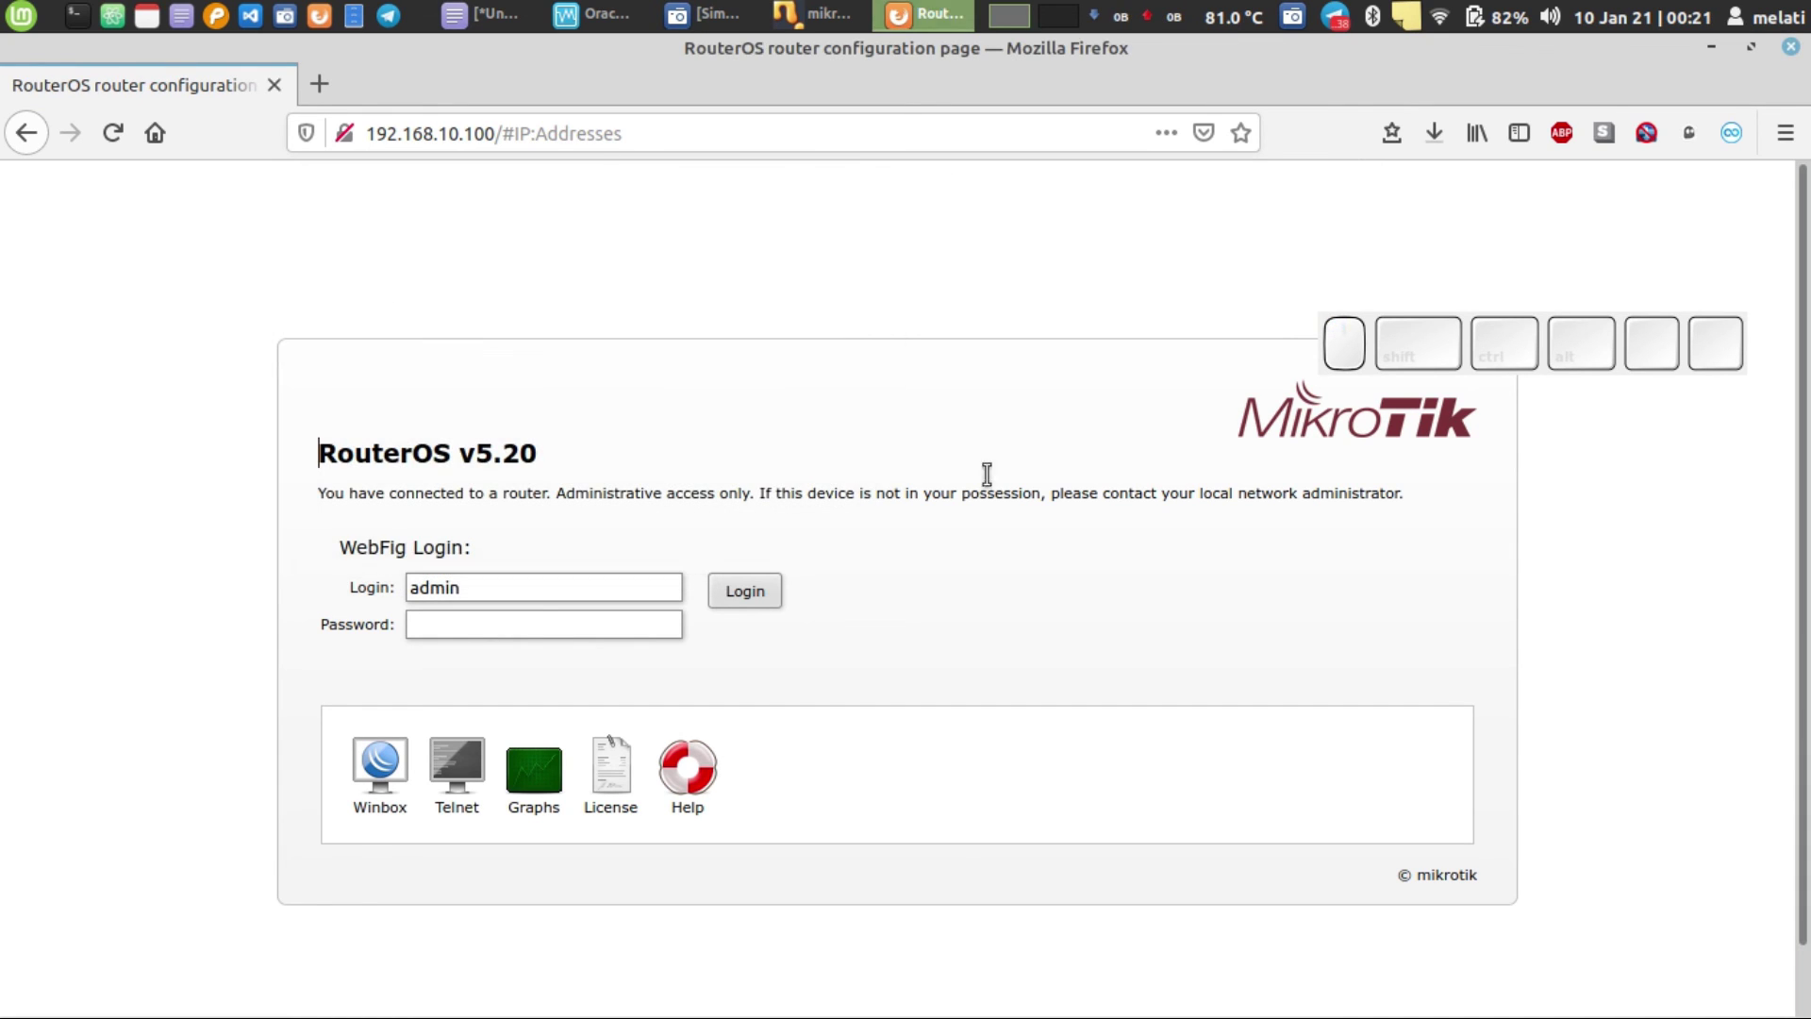
click(1434, 133)
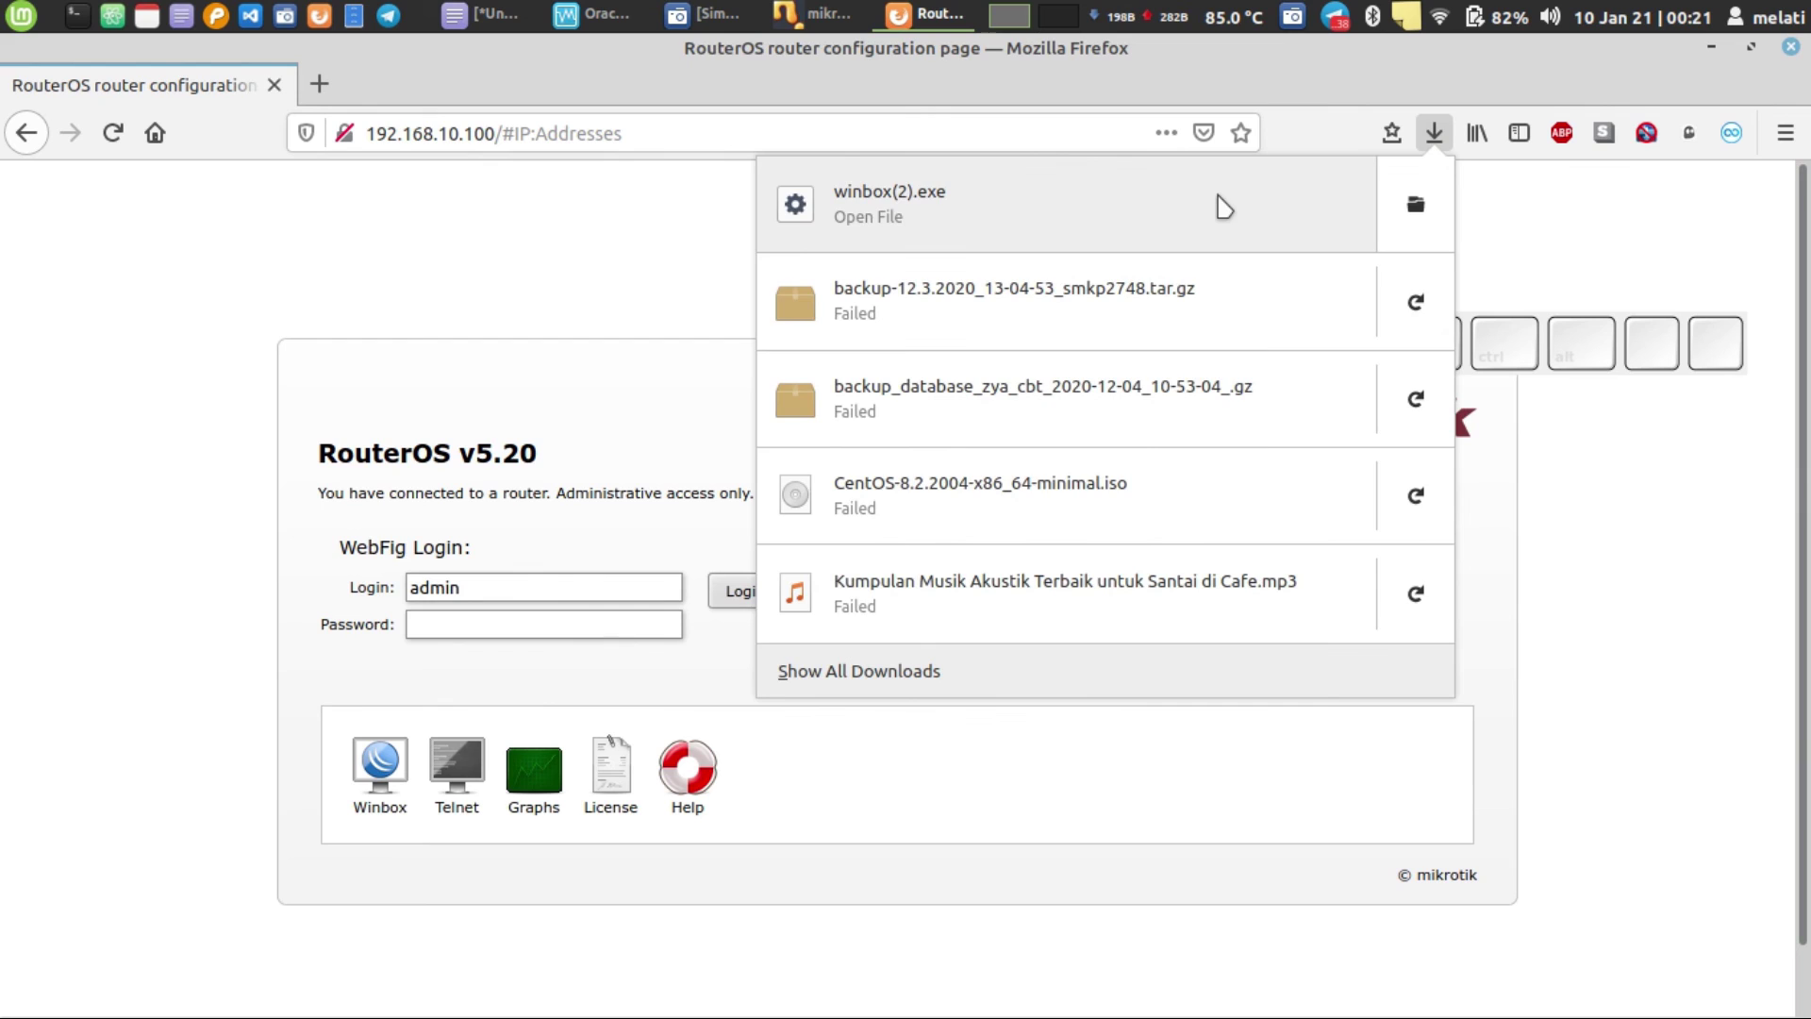
click(1223, 205)
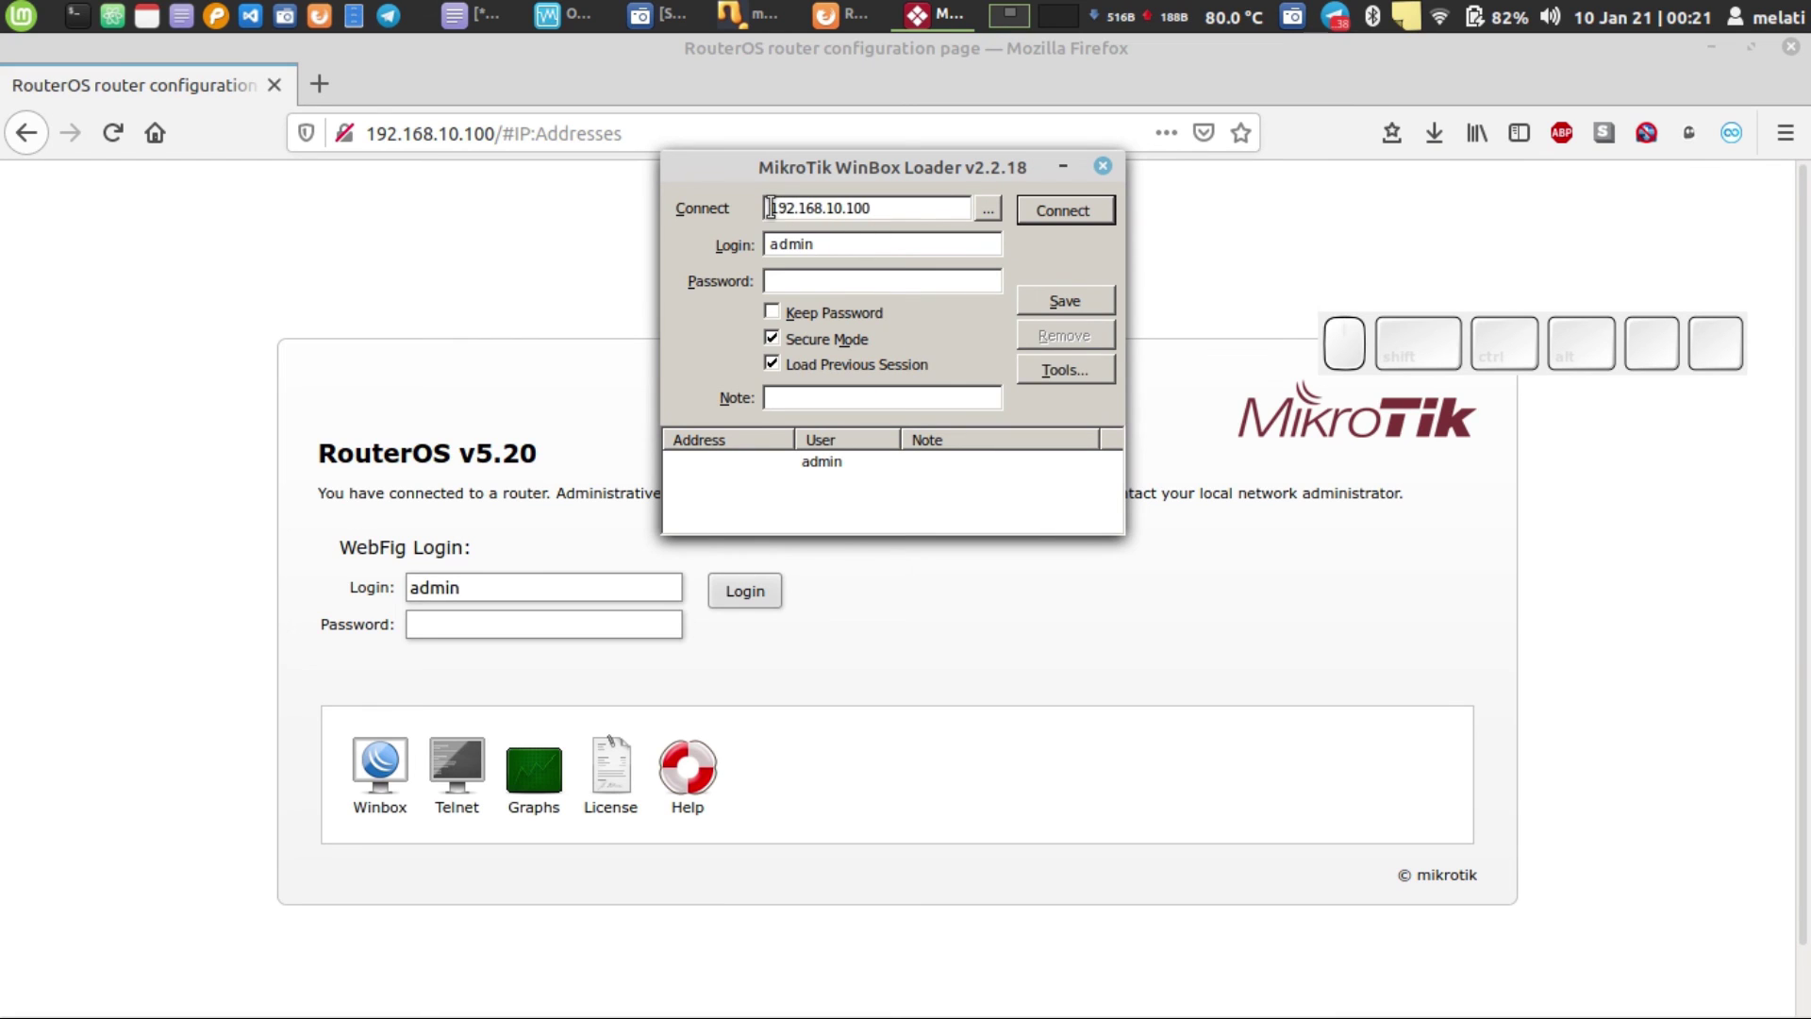
- Connect WinBox to 192.168.10.100, dismiss the welcome notice, and maximize the window
click(822, 209)
double_click(832, 244)
double_click(865, 210)
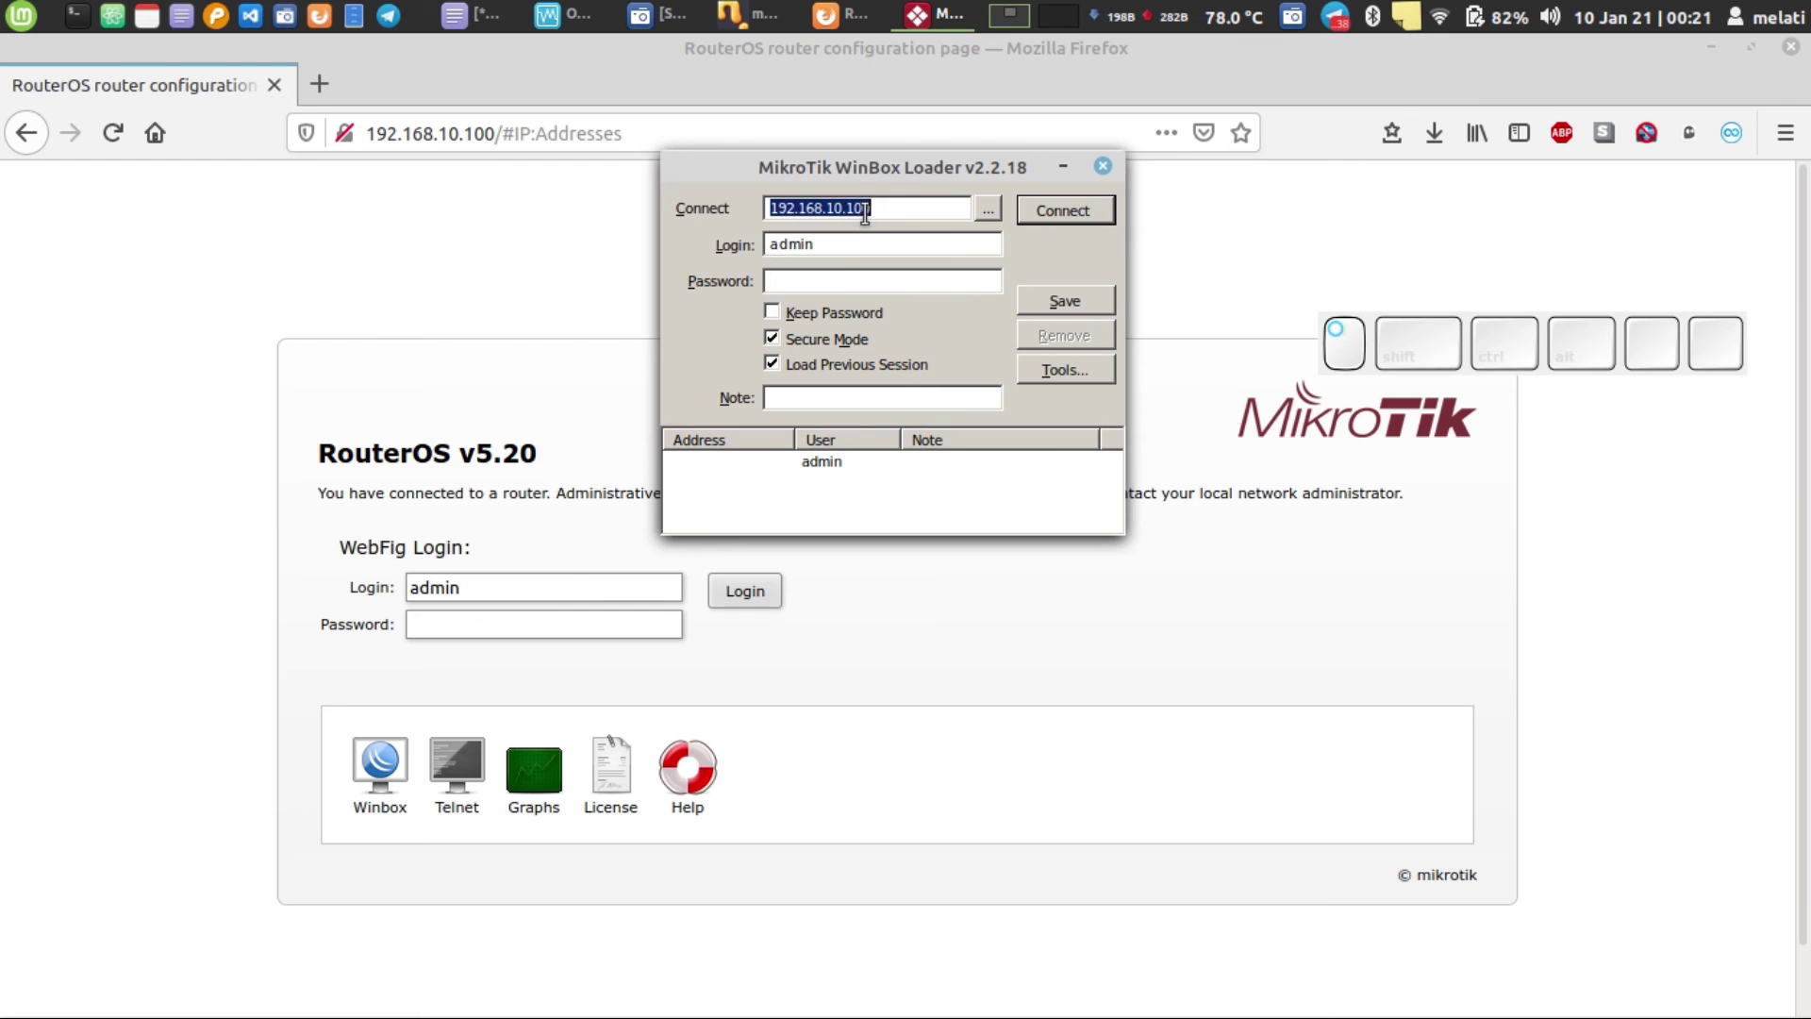
click(1061, 213)
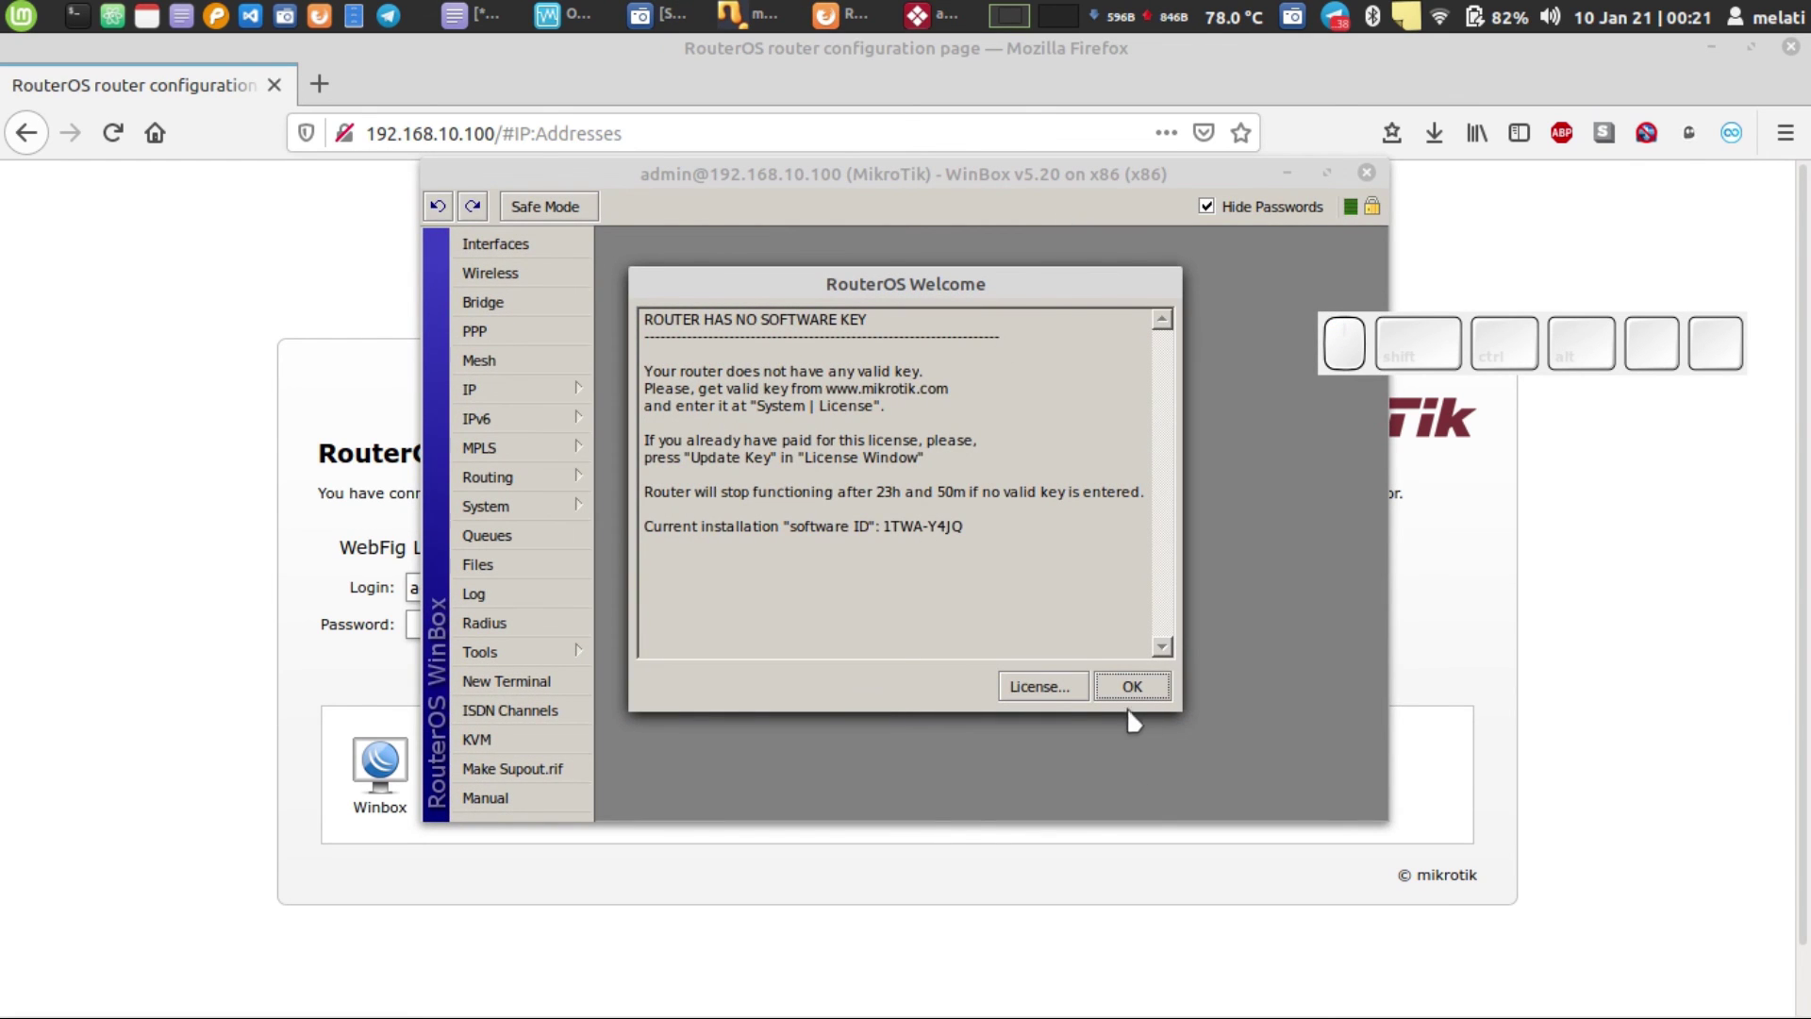
click(1131, 686)
click(1326, 172)
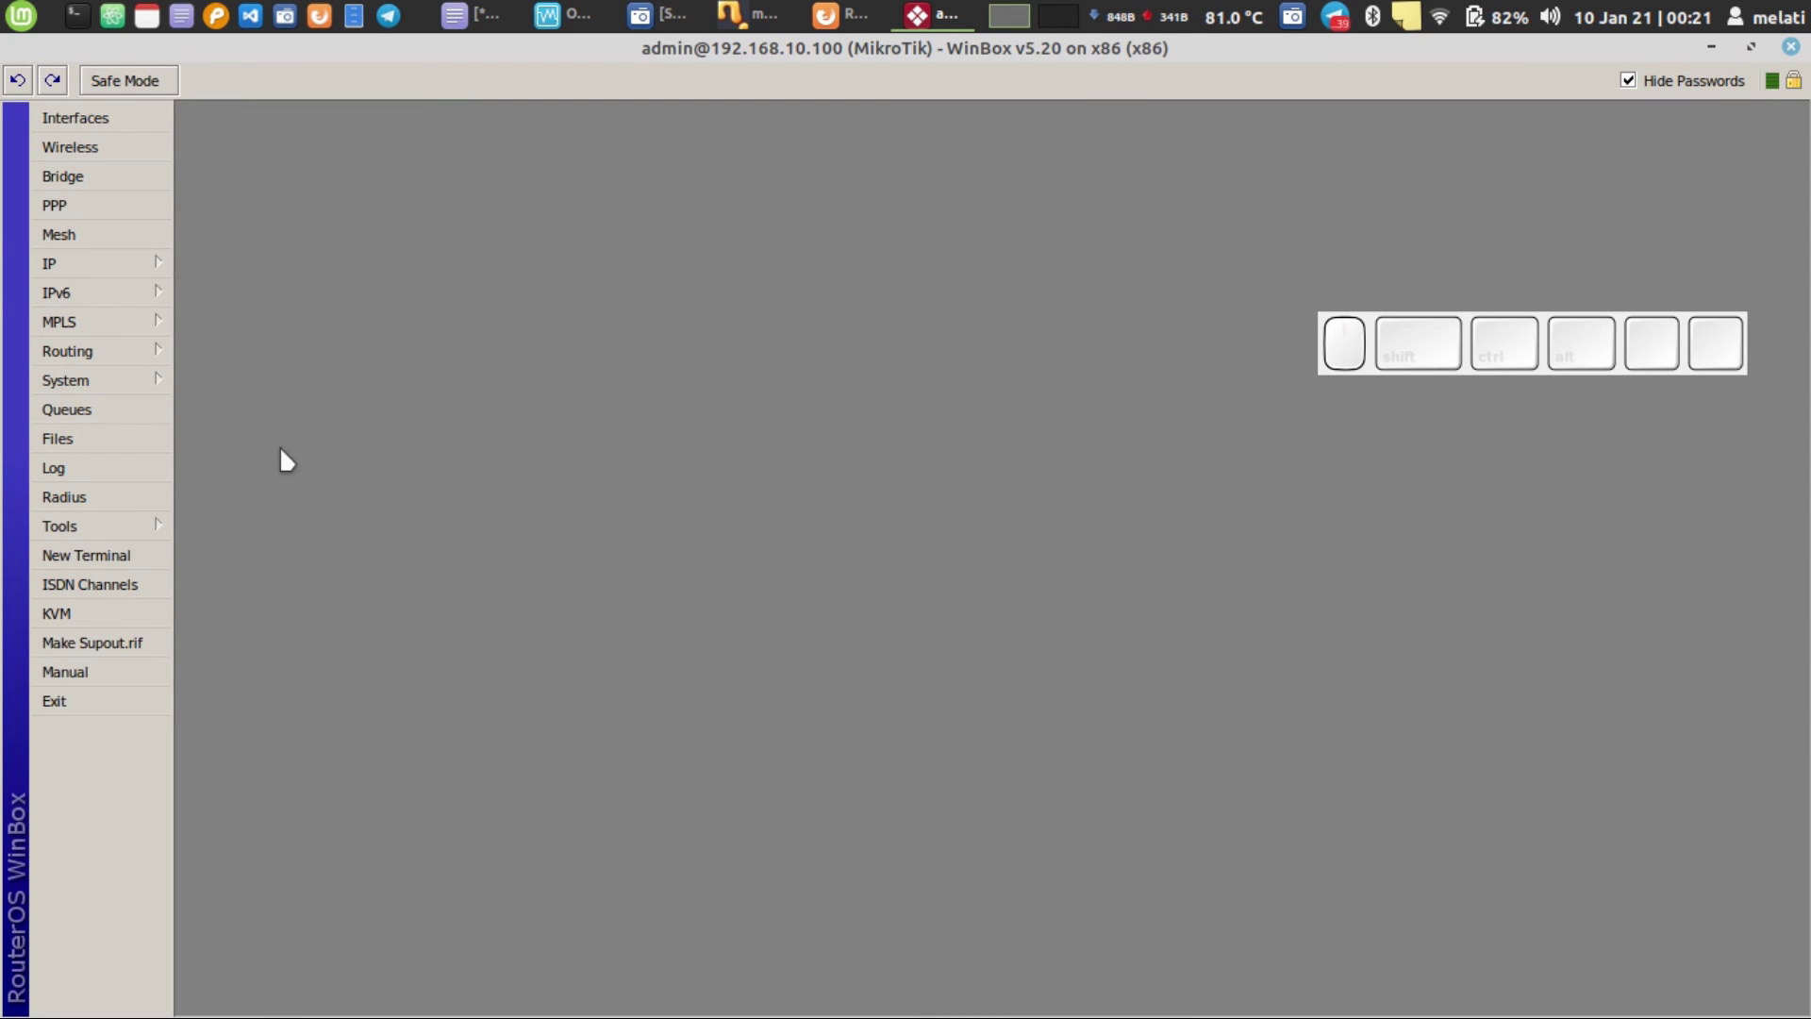
- Open a new router terminal and type 'ping google.com' at its prompt
click(104, 559)
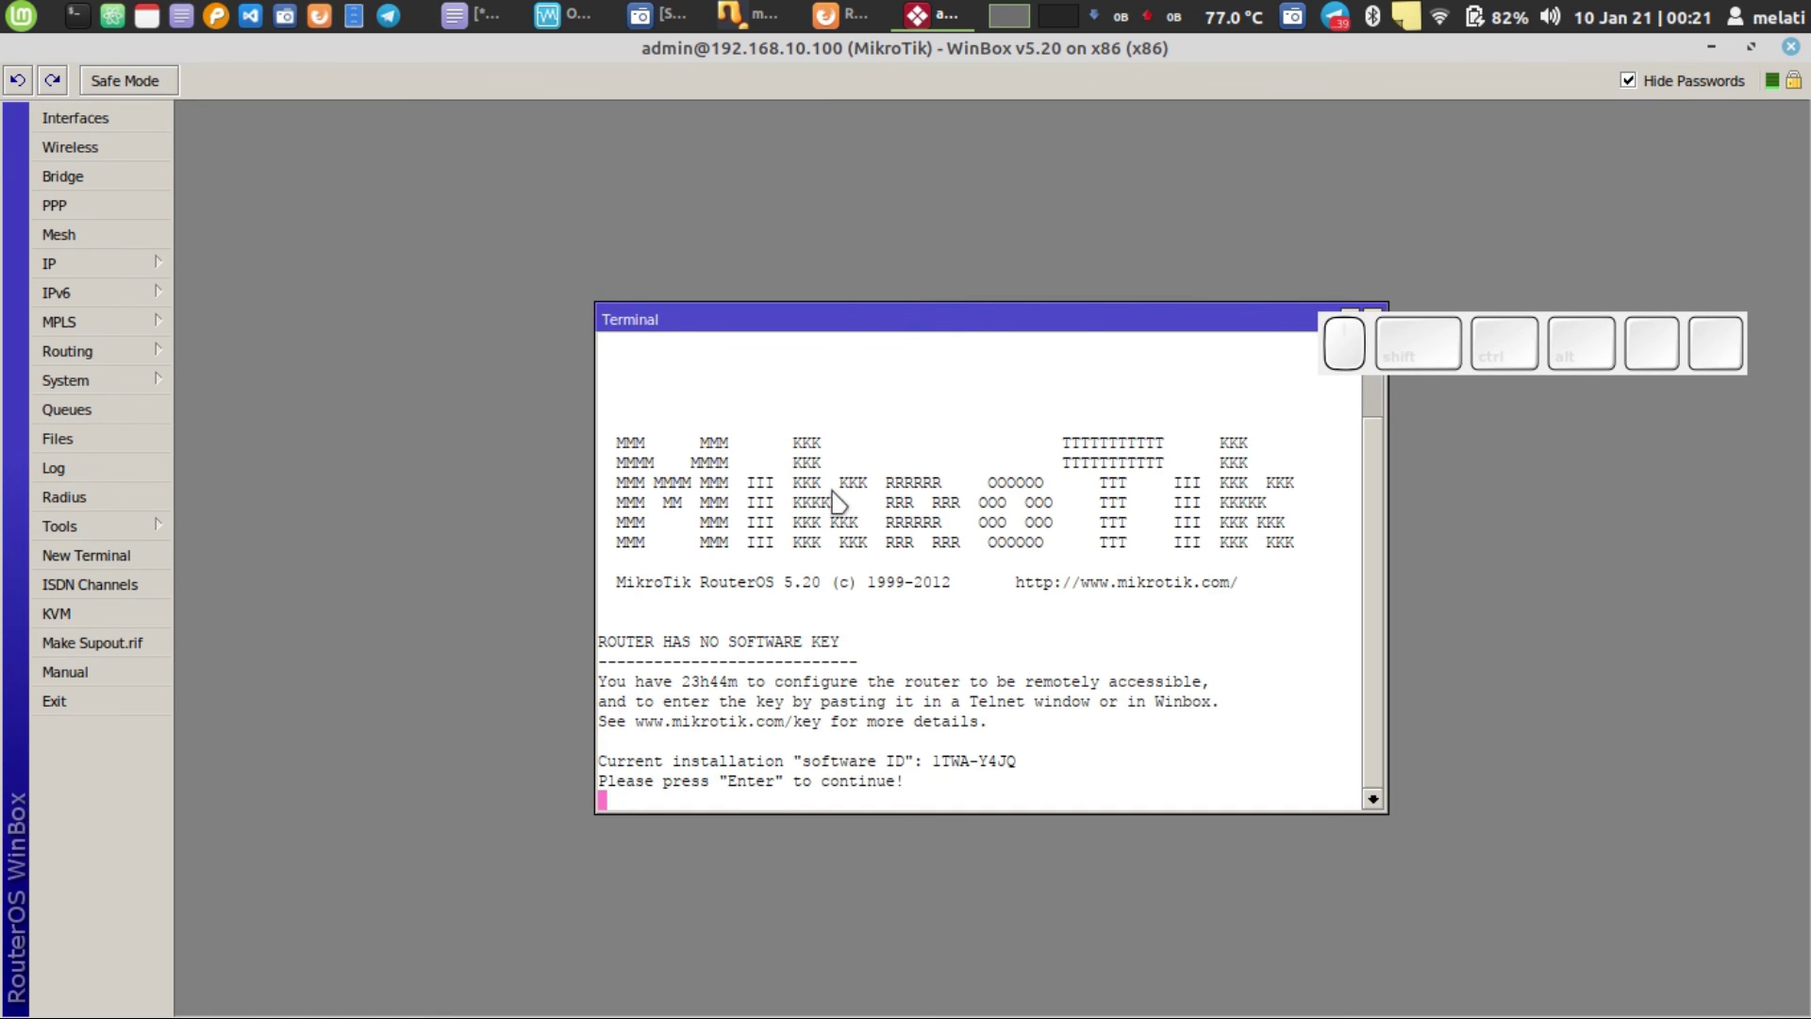
drag(969, 314, 694, 130)
key(Return)
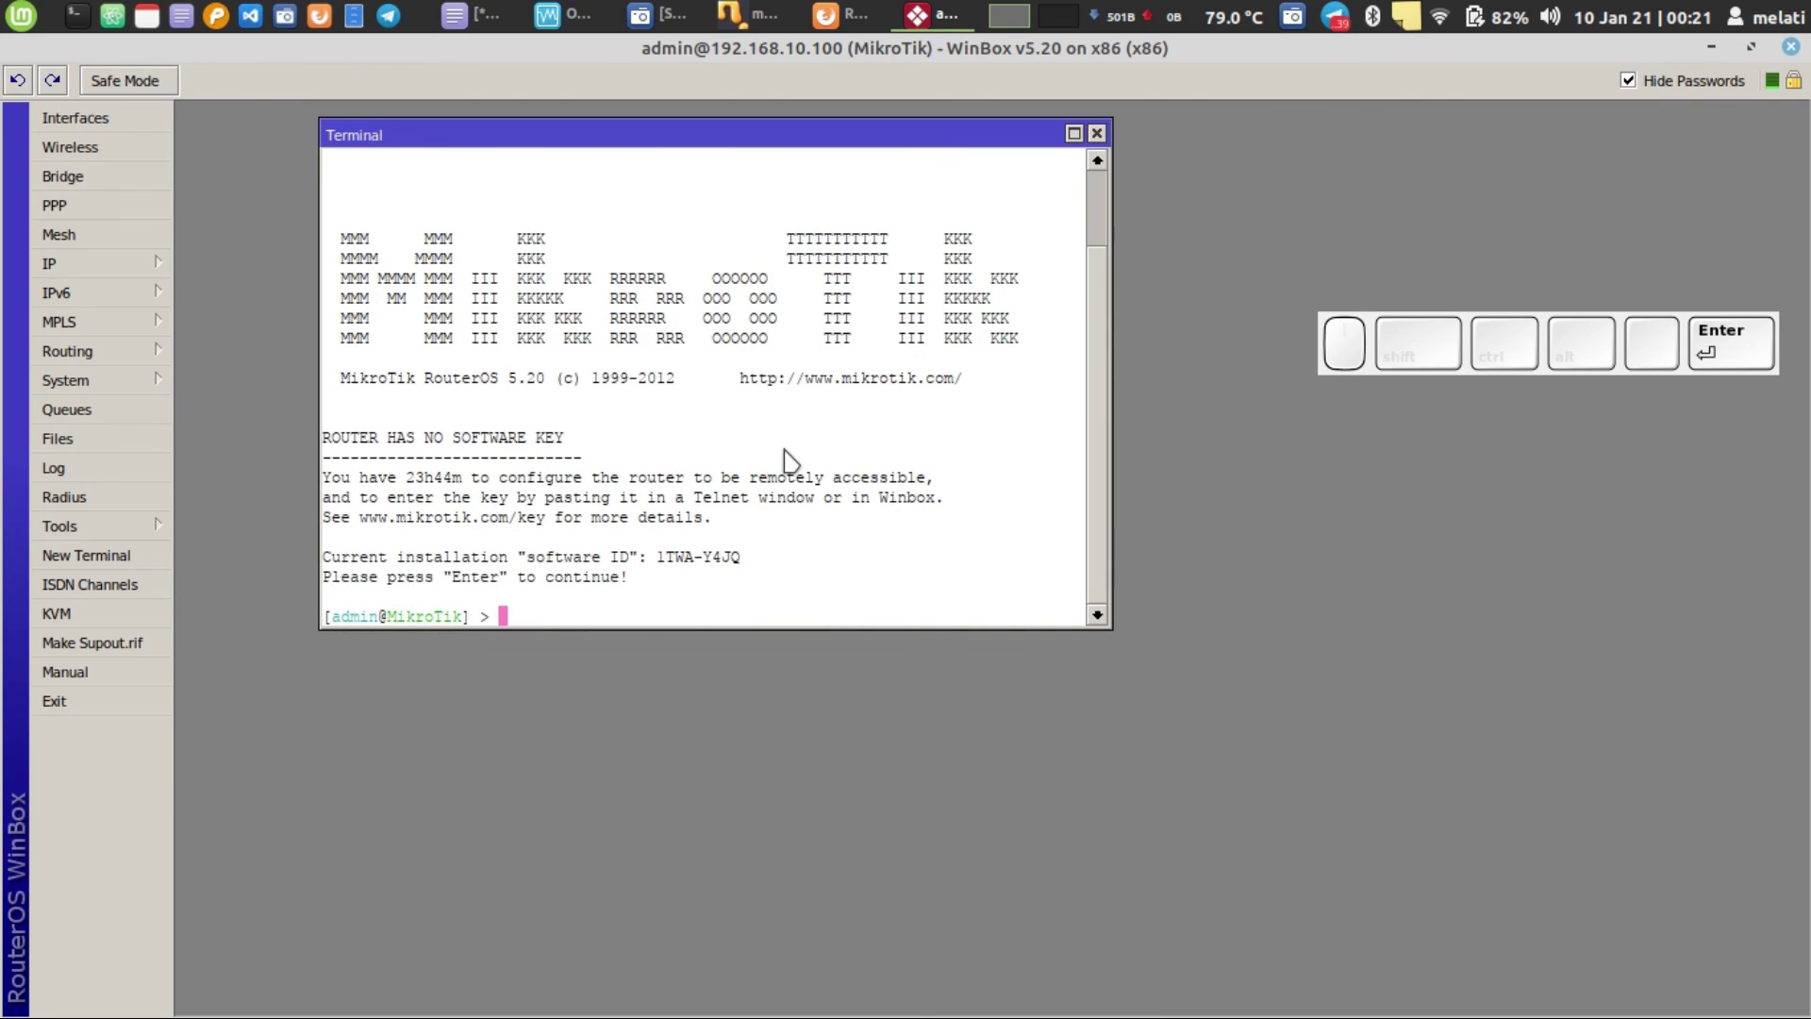
text(ping google.co)
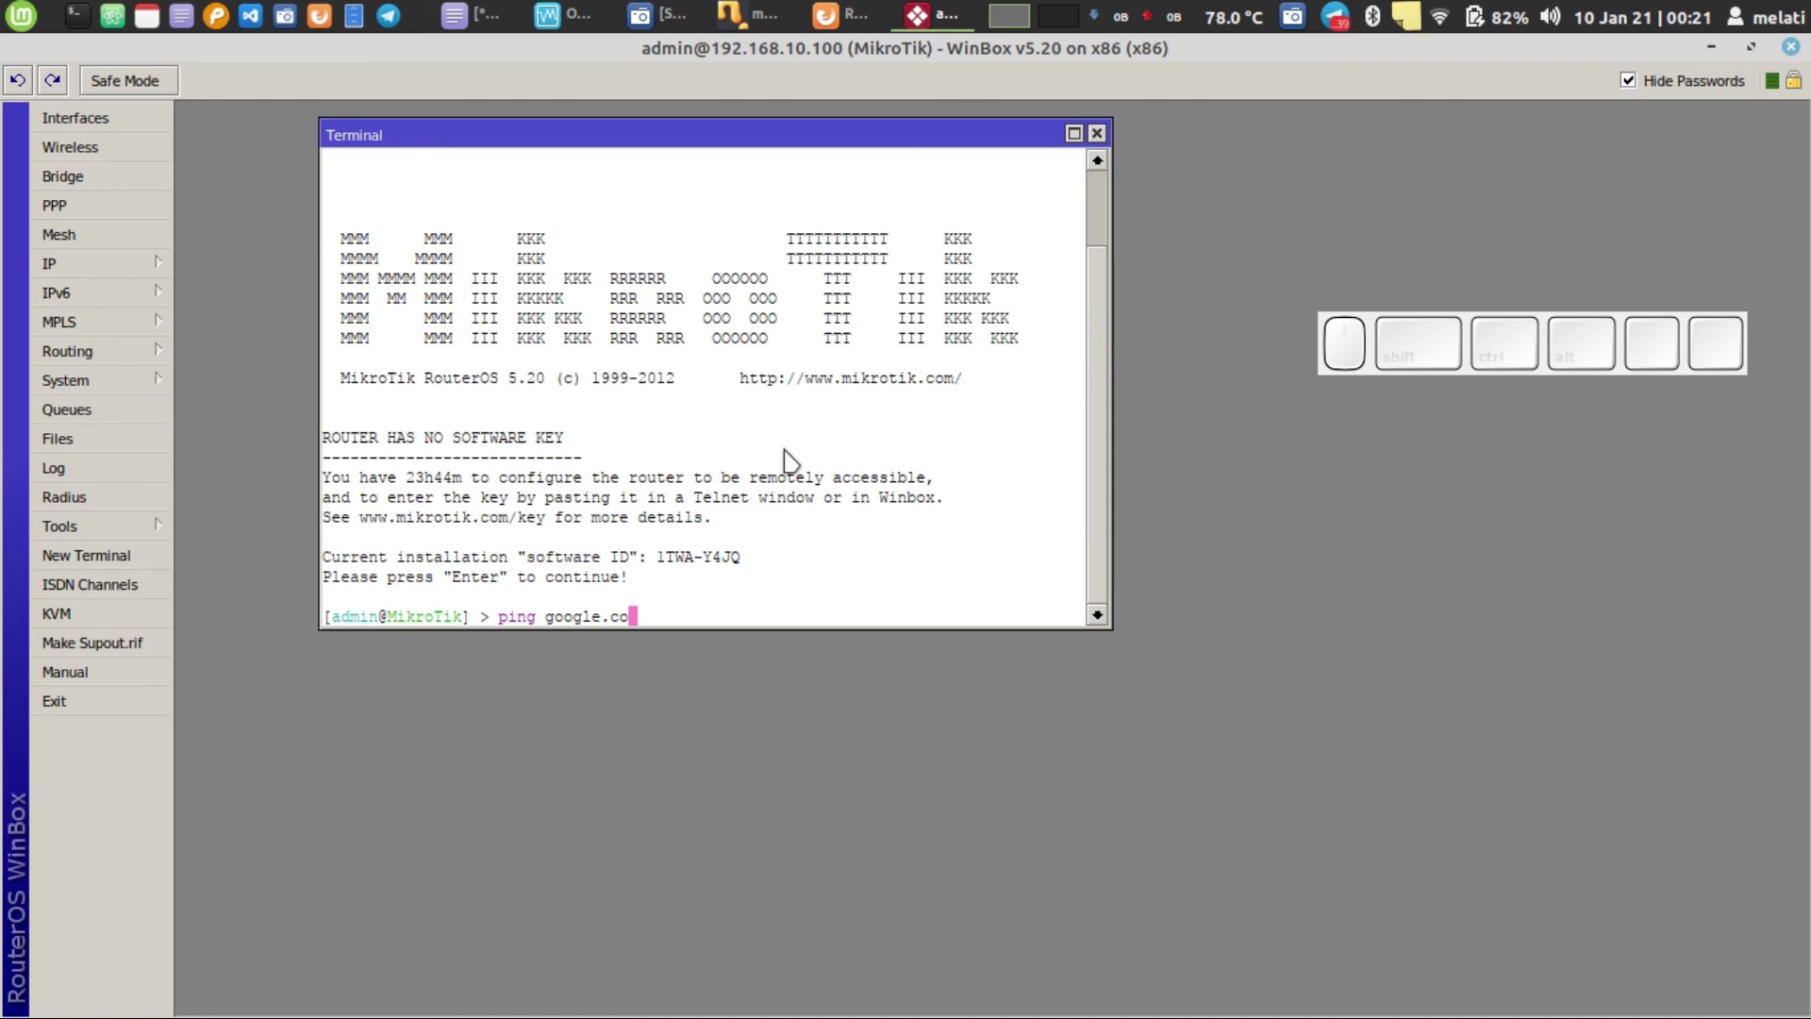
text(m)
- Run and stop 'ping google.com' in a local GNOME Terminal, then close it
click(78, 16)
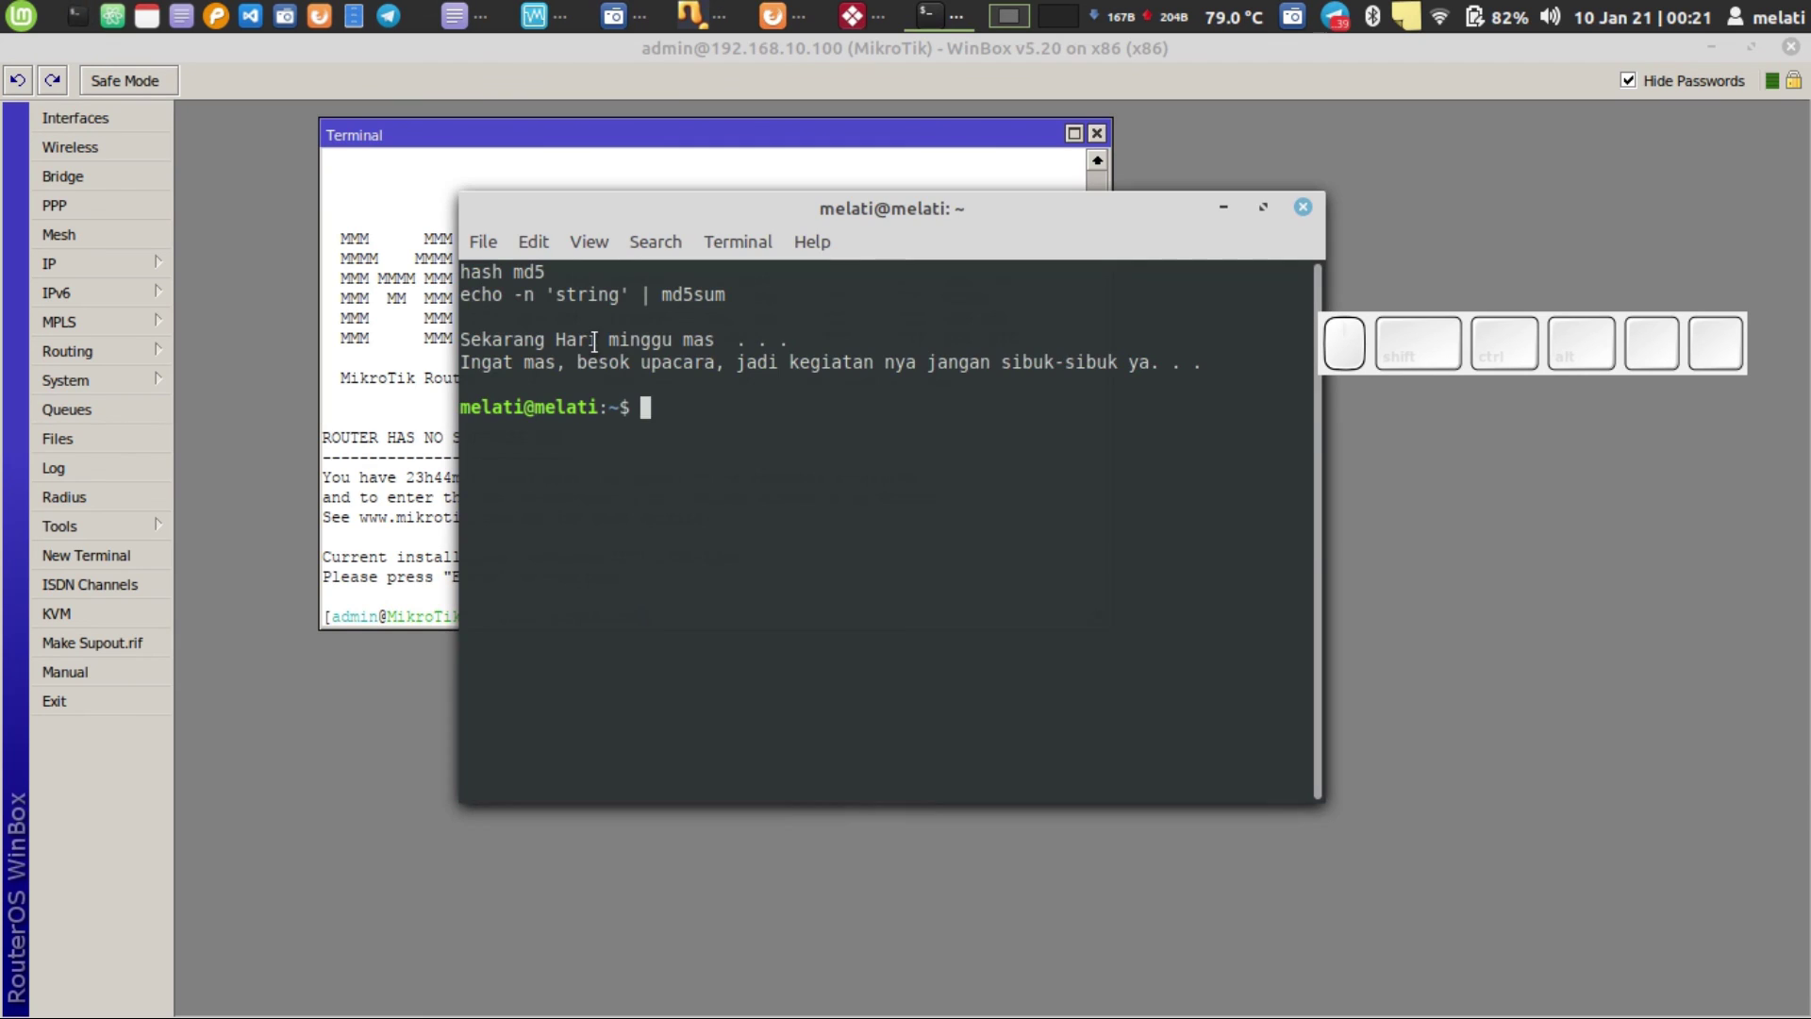
text(ping goog)
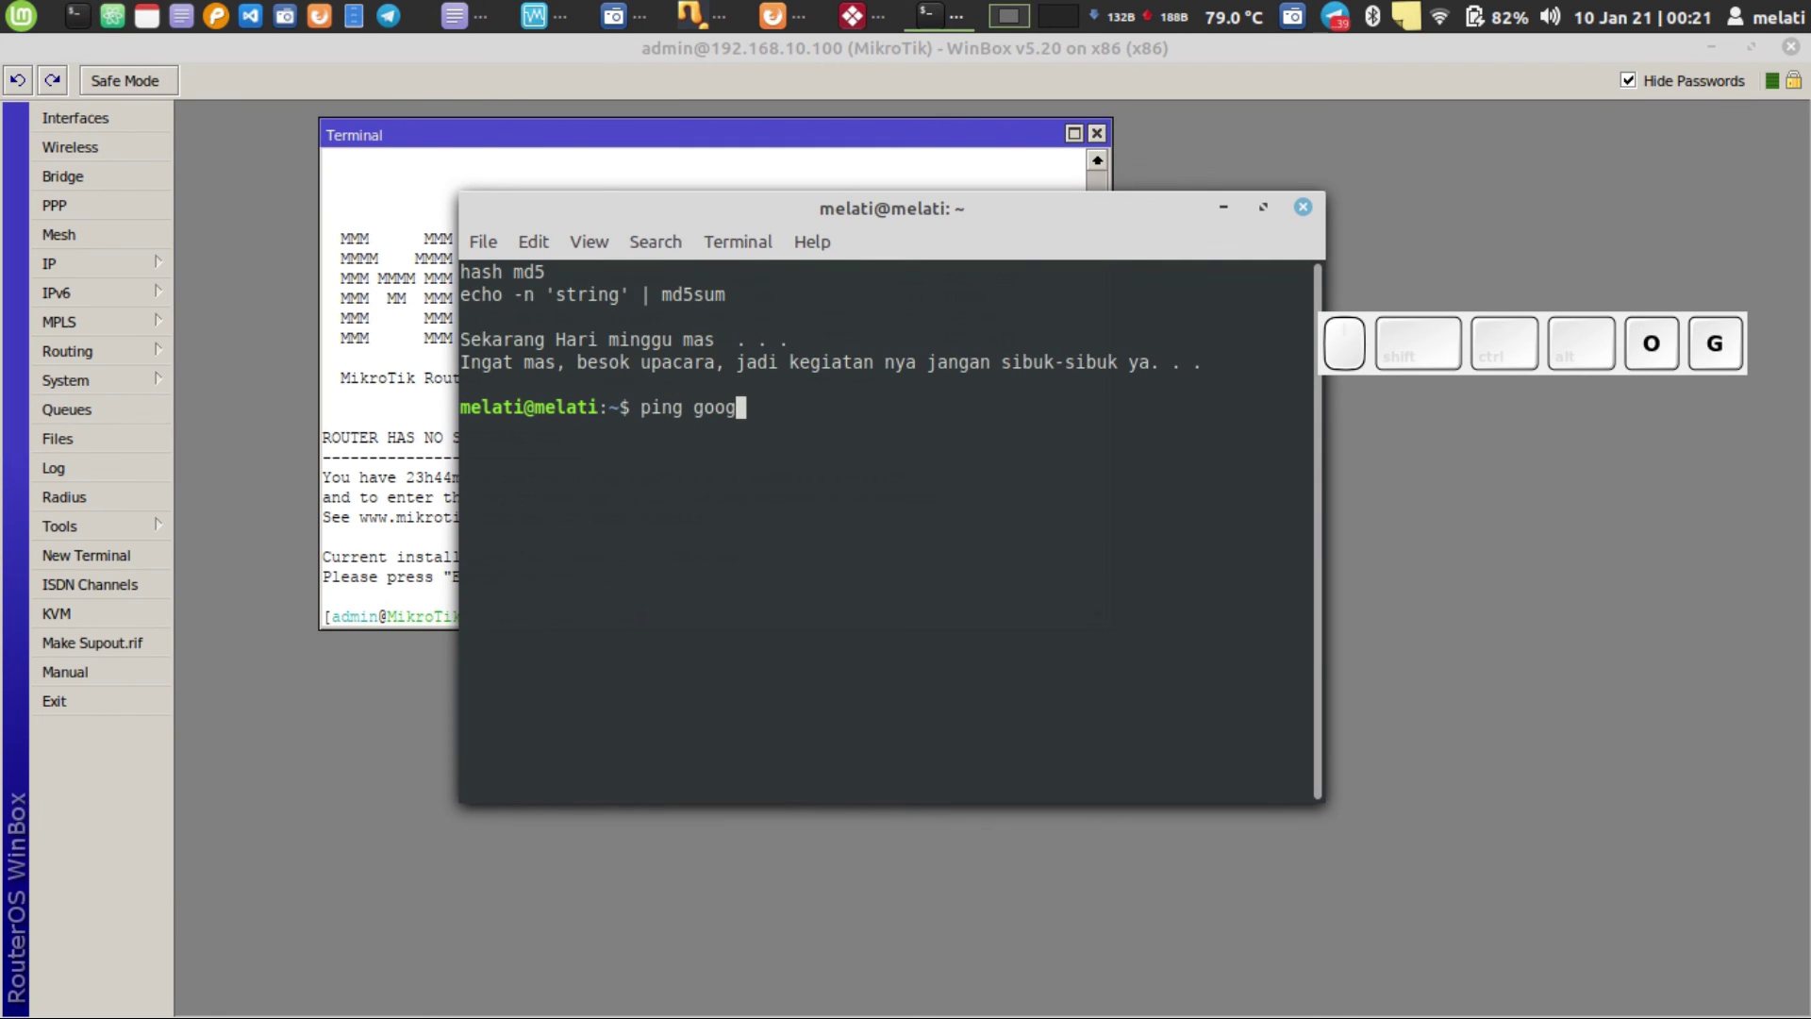
text(le.com)
key(Return)
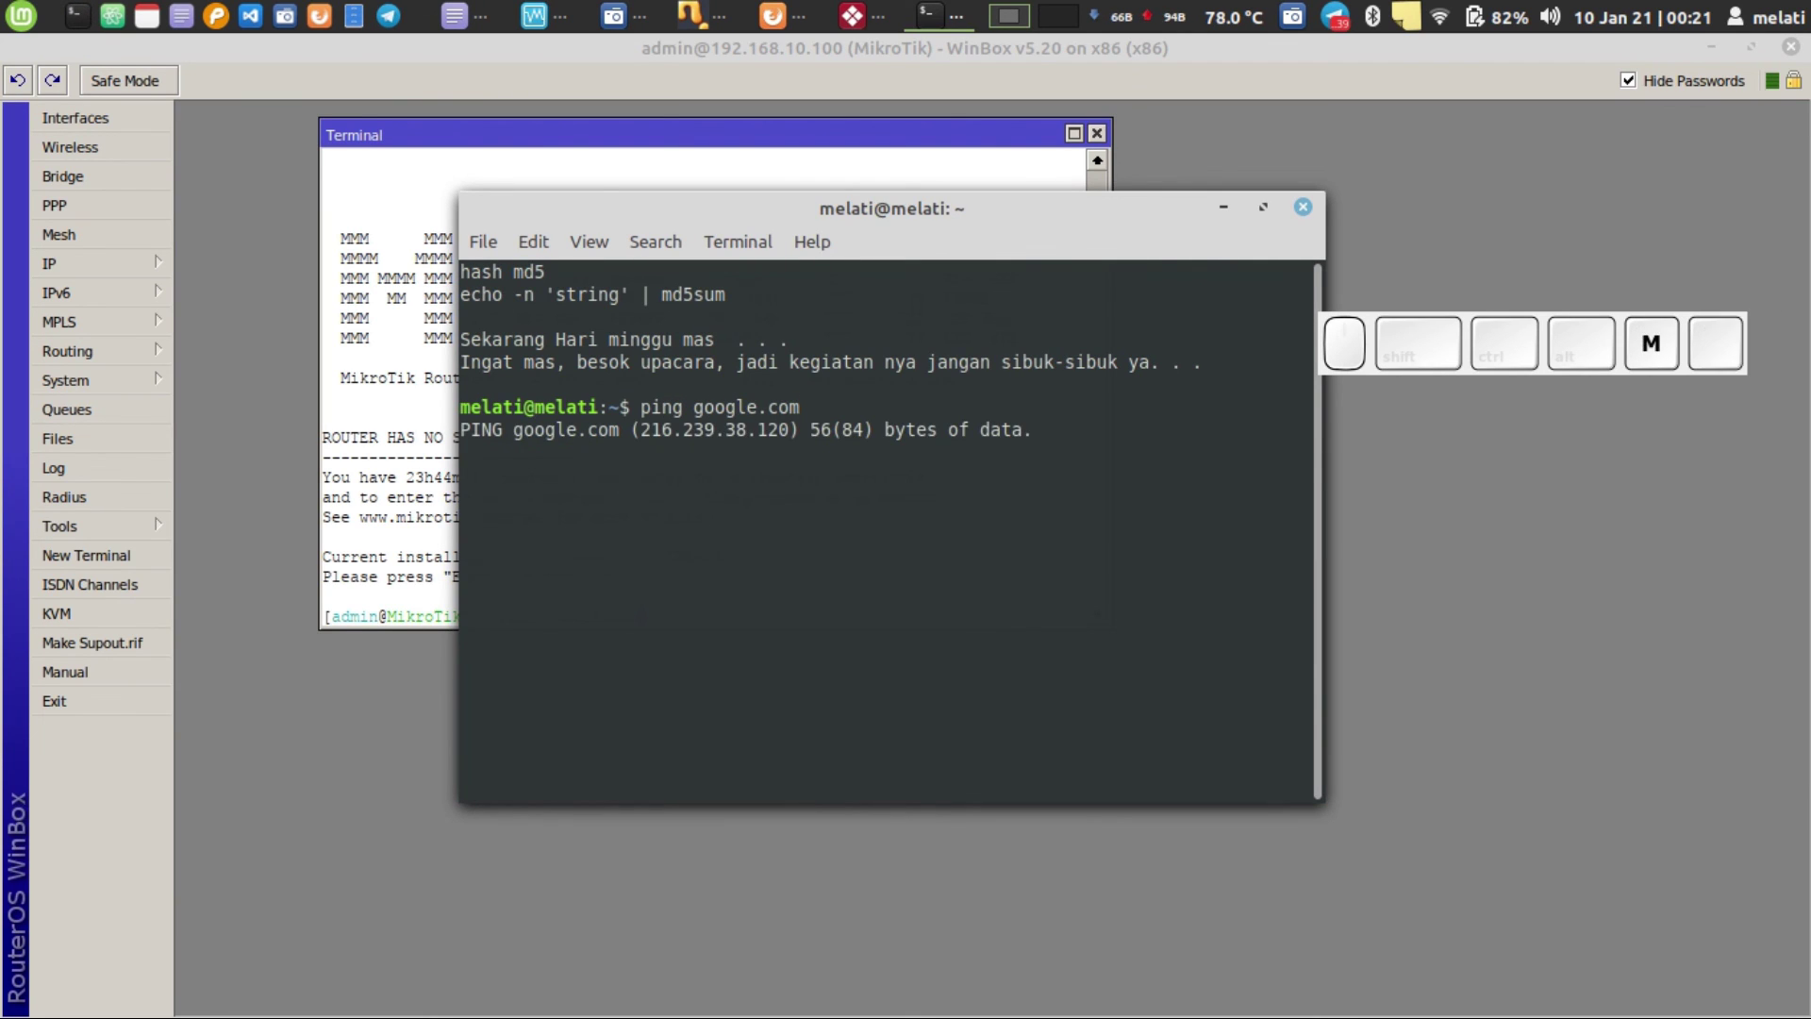
key(ctrl+l)
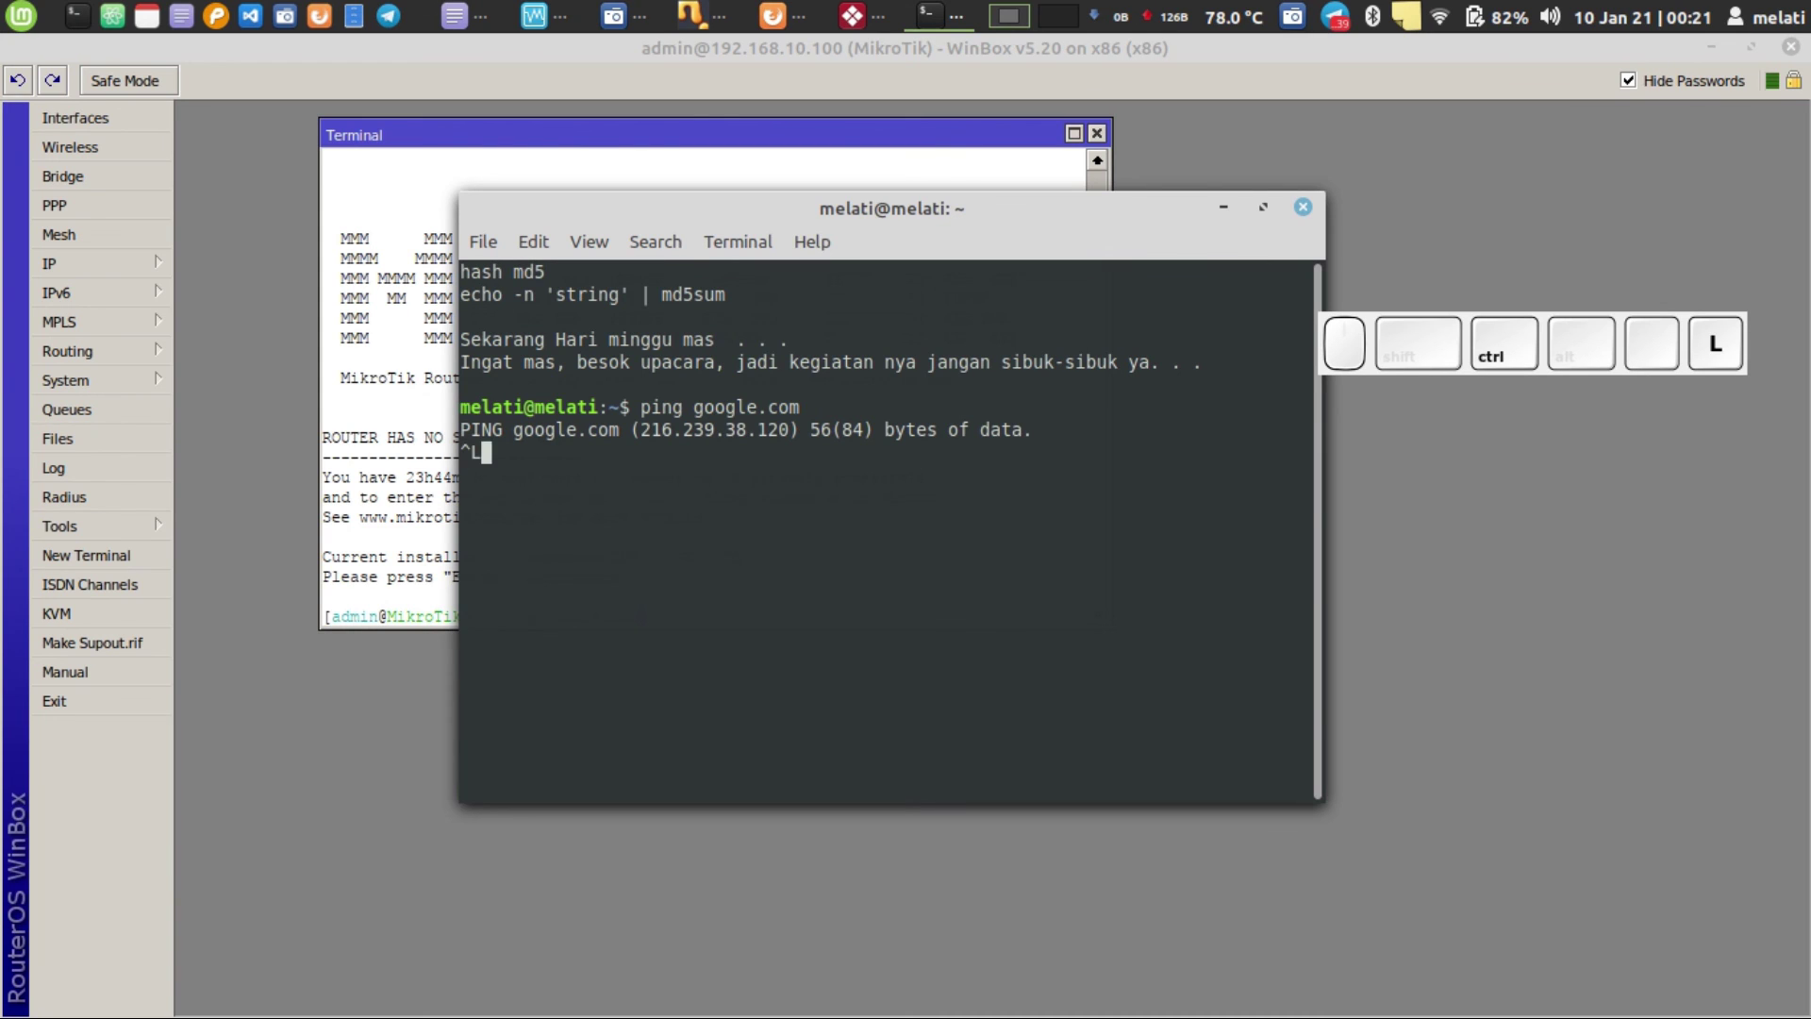
key(ctrl+l)
key(ctrl+c)
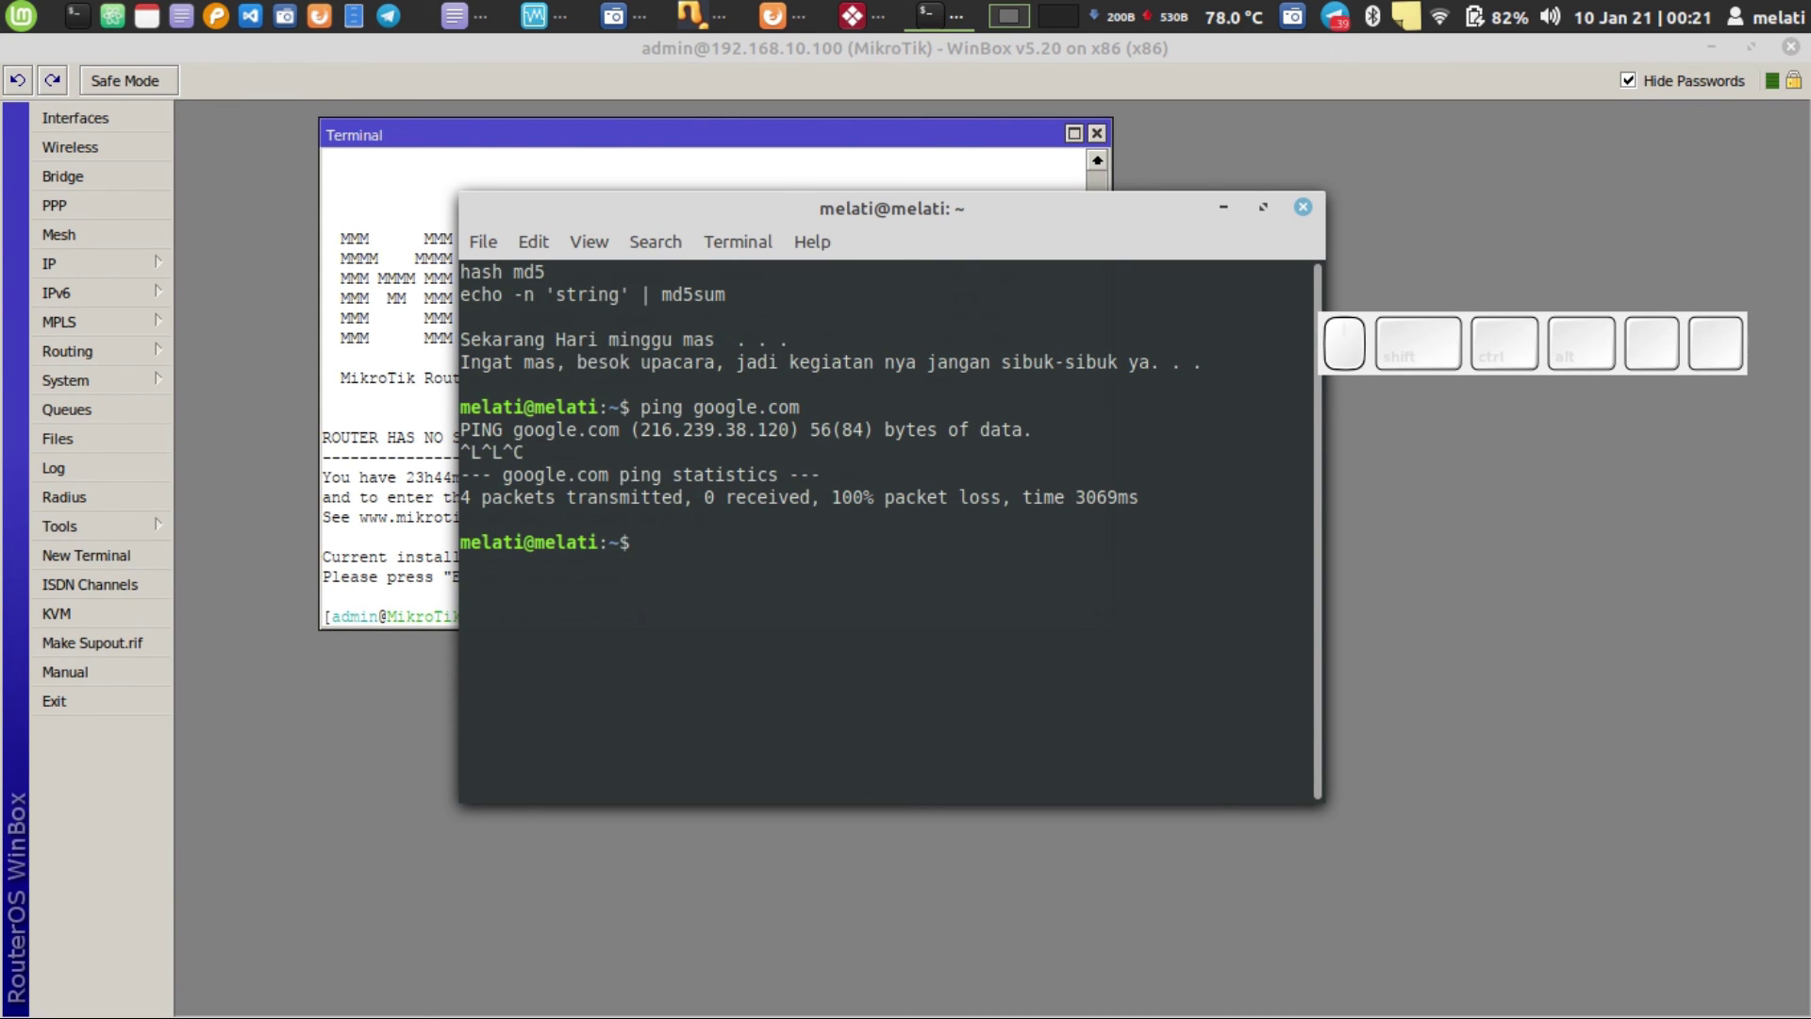
click(1302, 207)
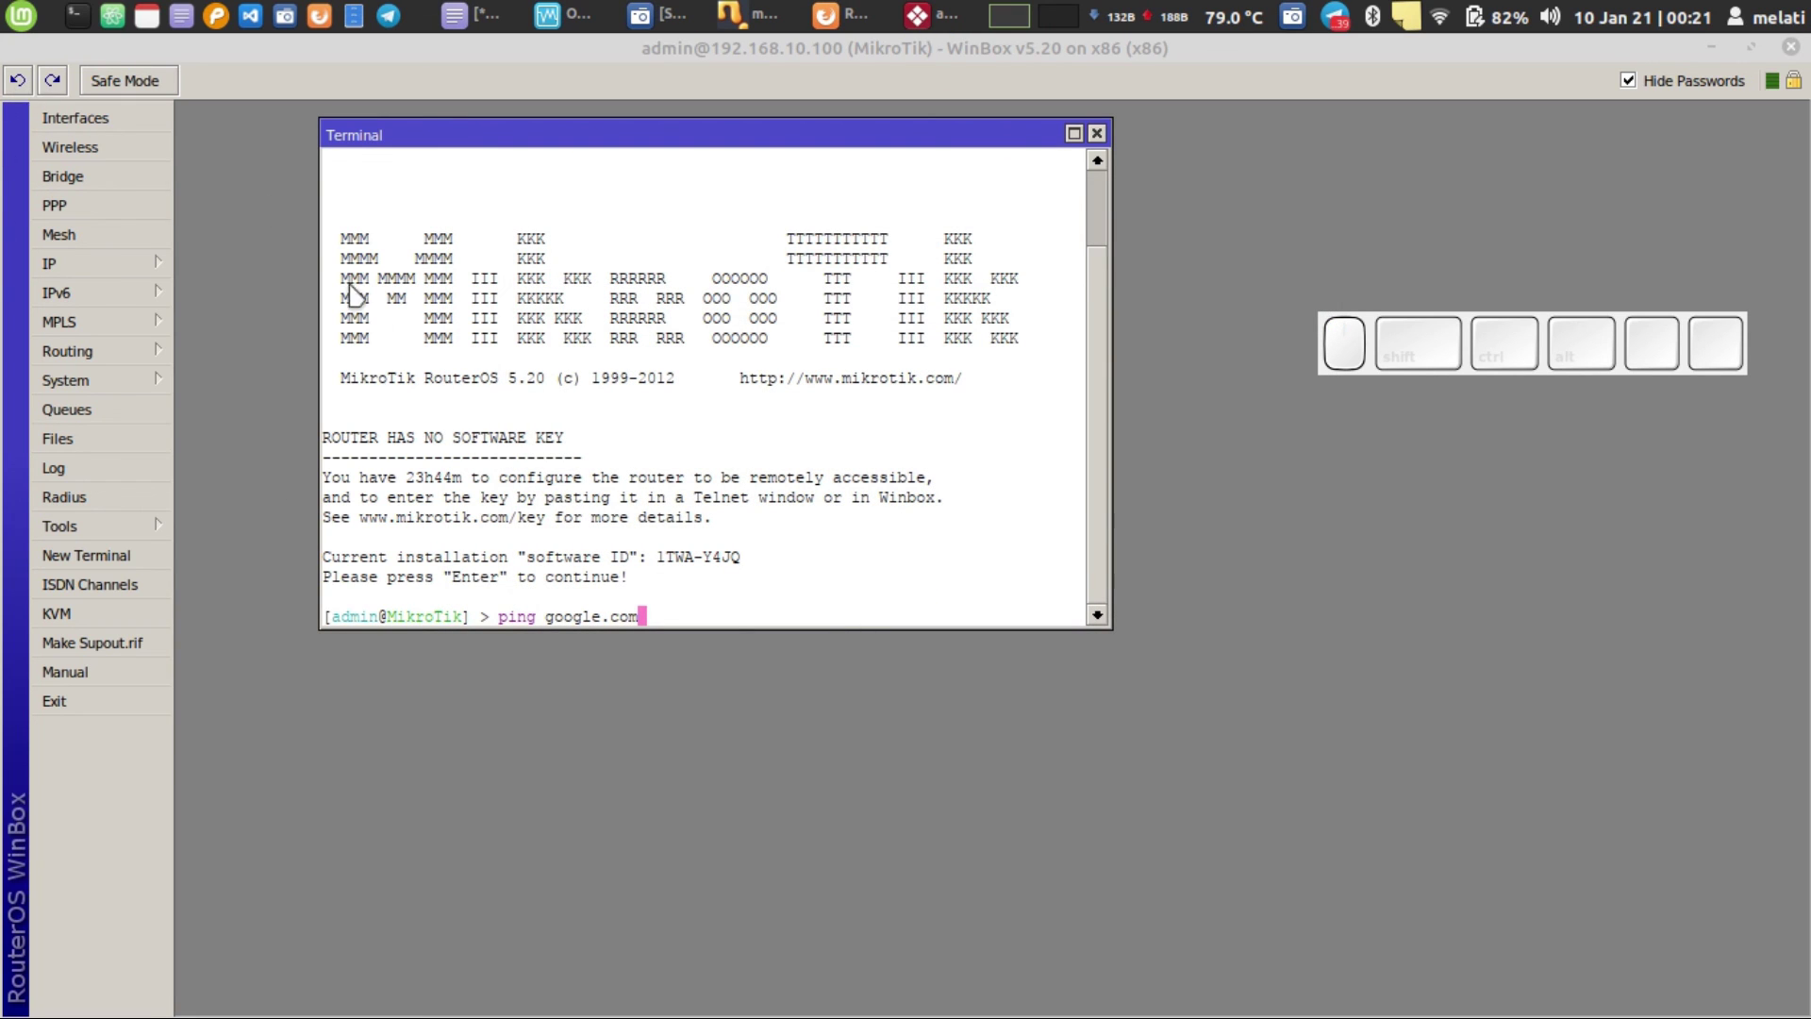
- Run and stop 'ping detik.com' in a fresh local terminal, then close it
click(77, 16)
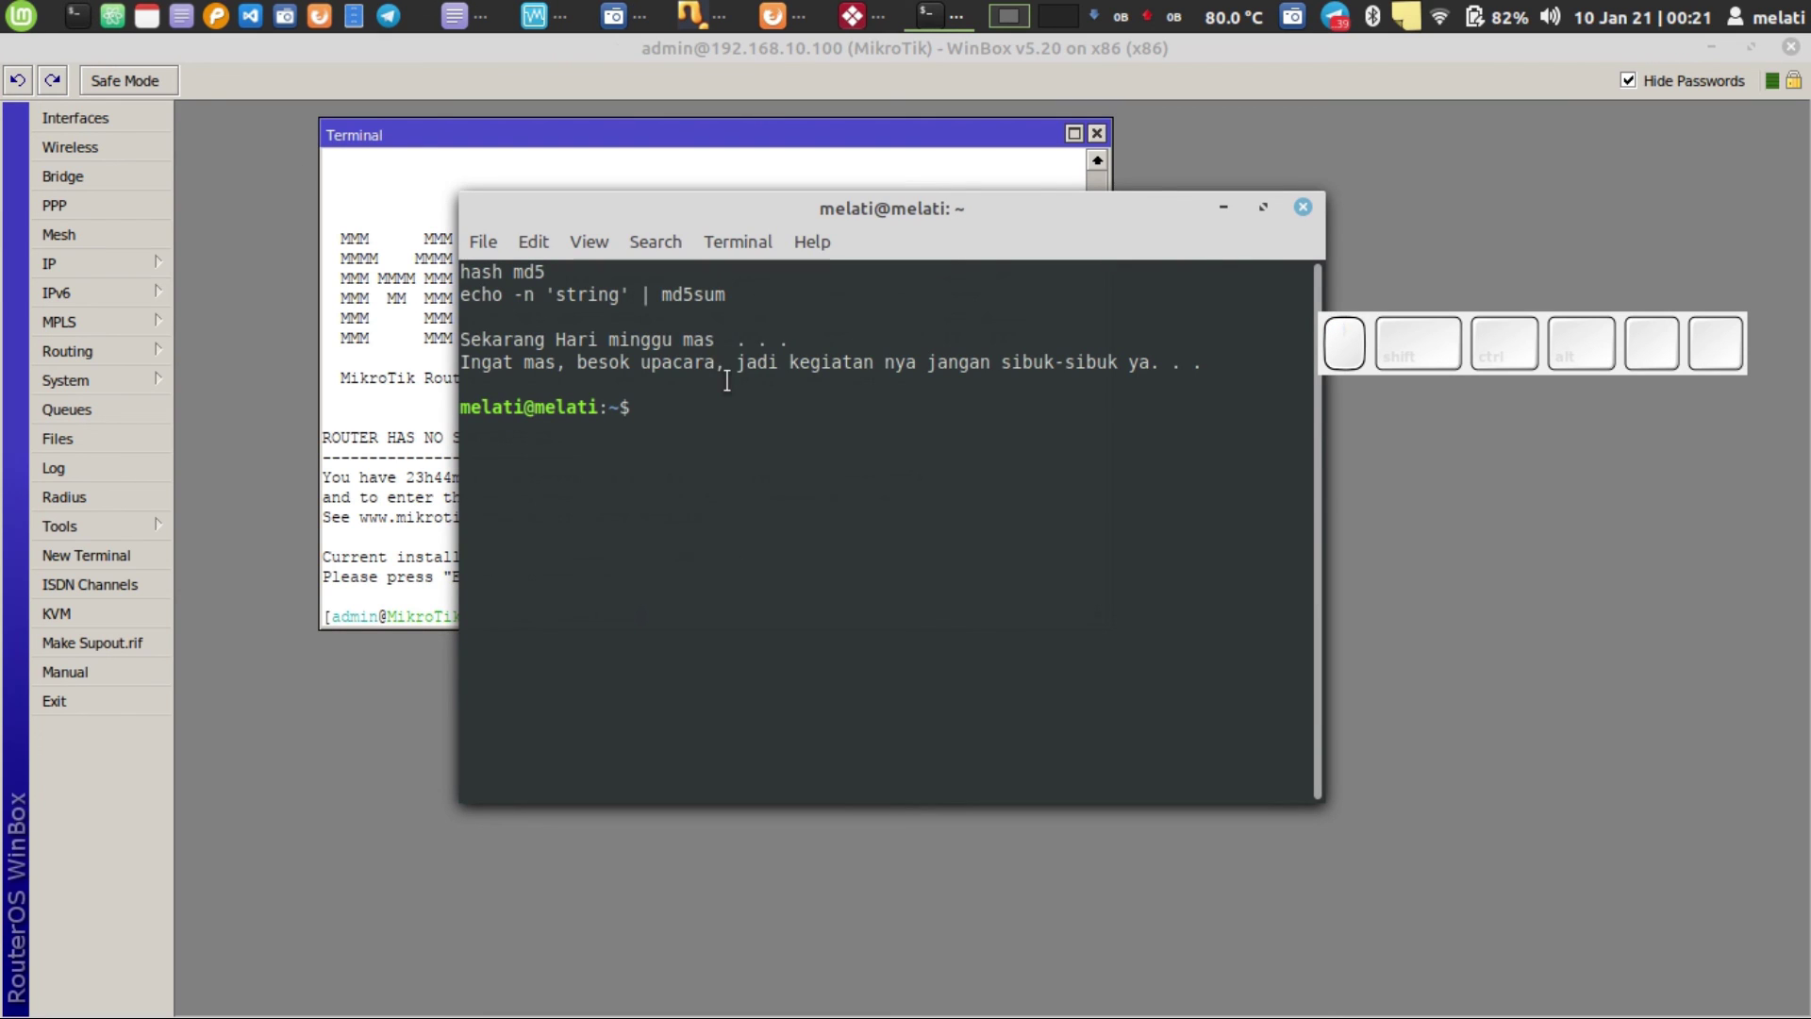
key(ctrl+l)
text(ping g)
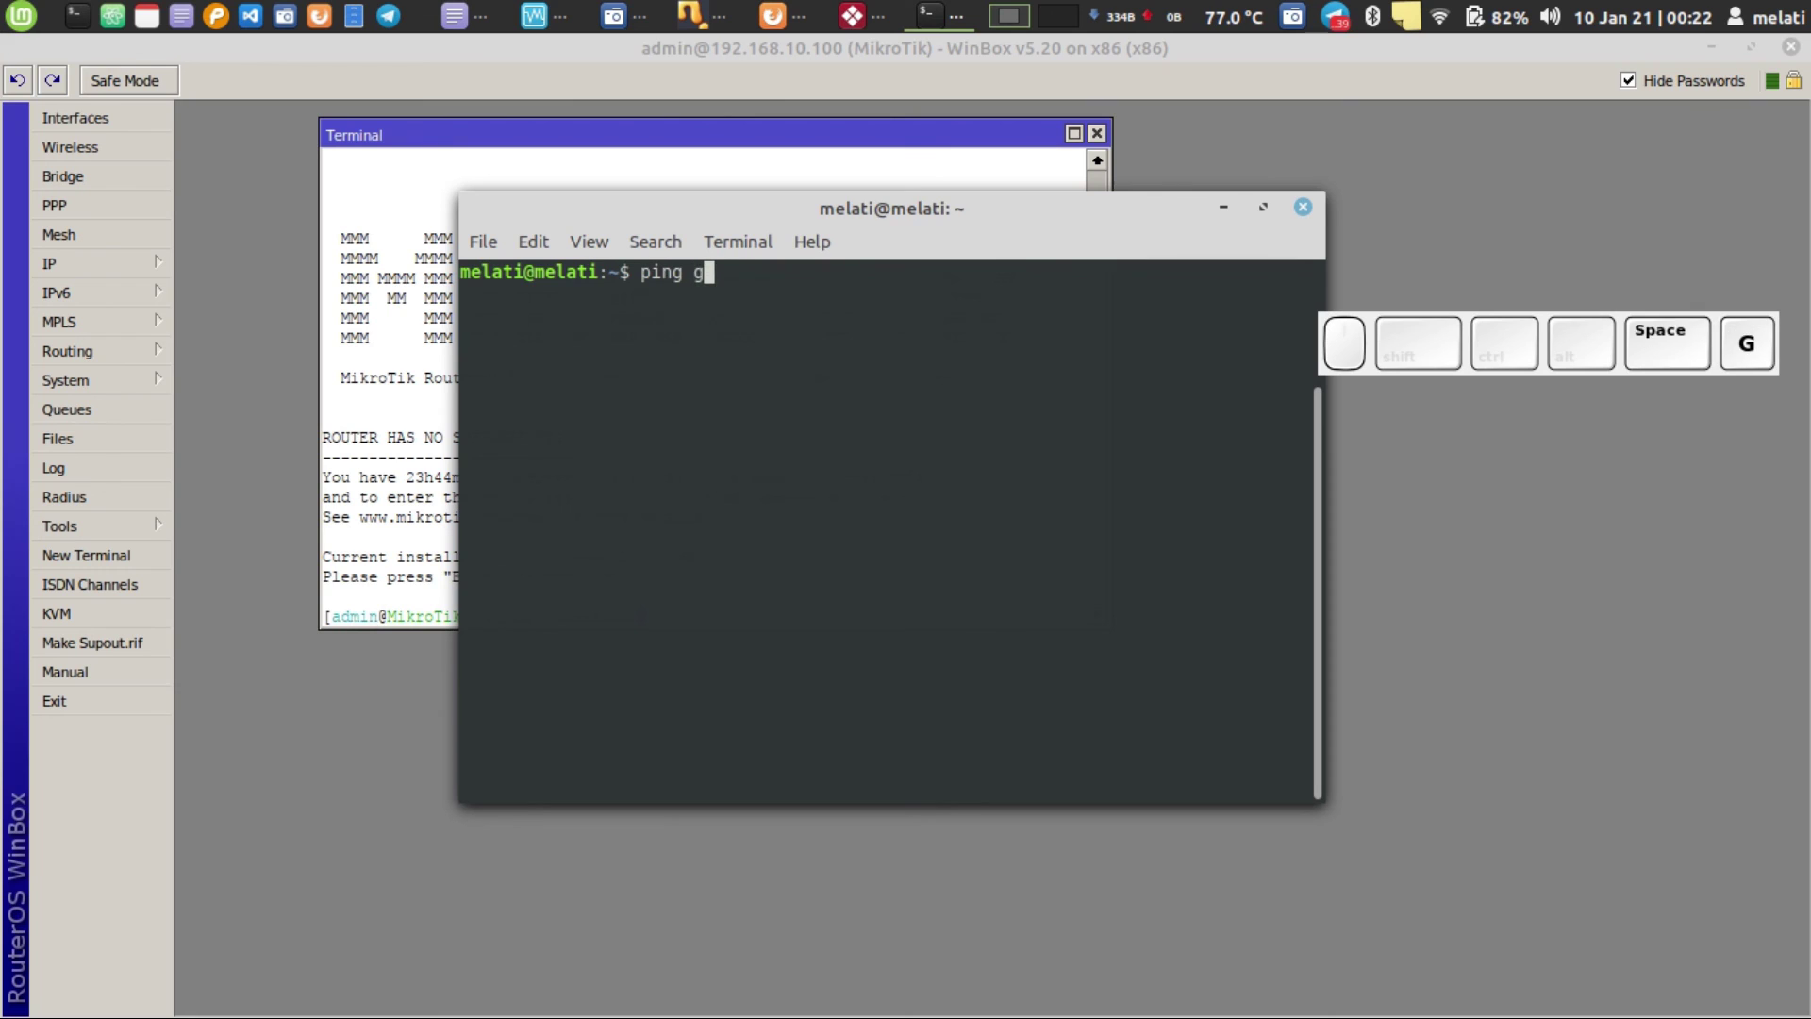
key(BackSpace)
text(det)
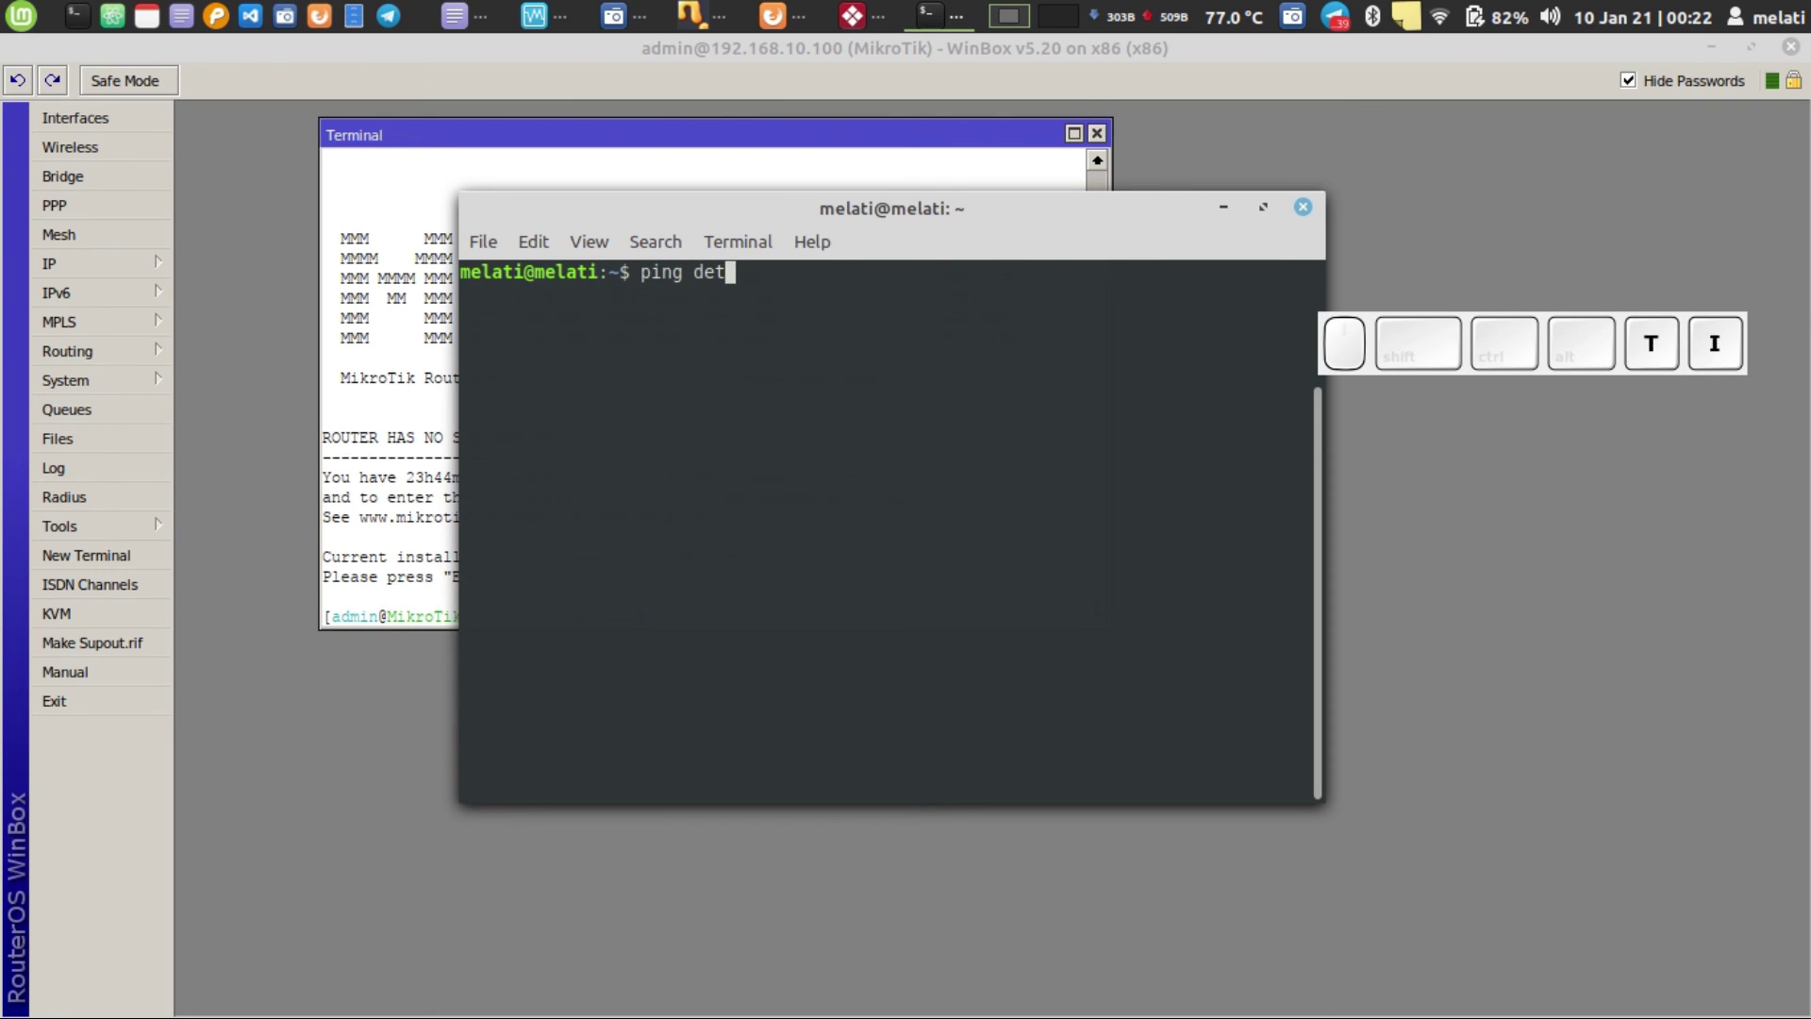
text(ik.com)
key(Return)
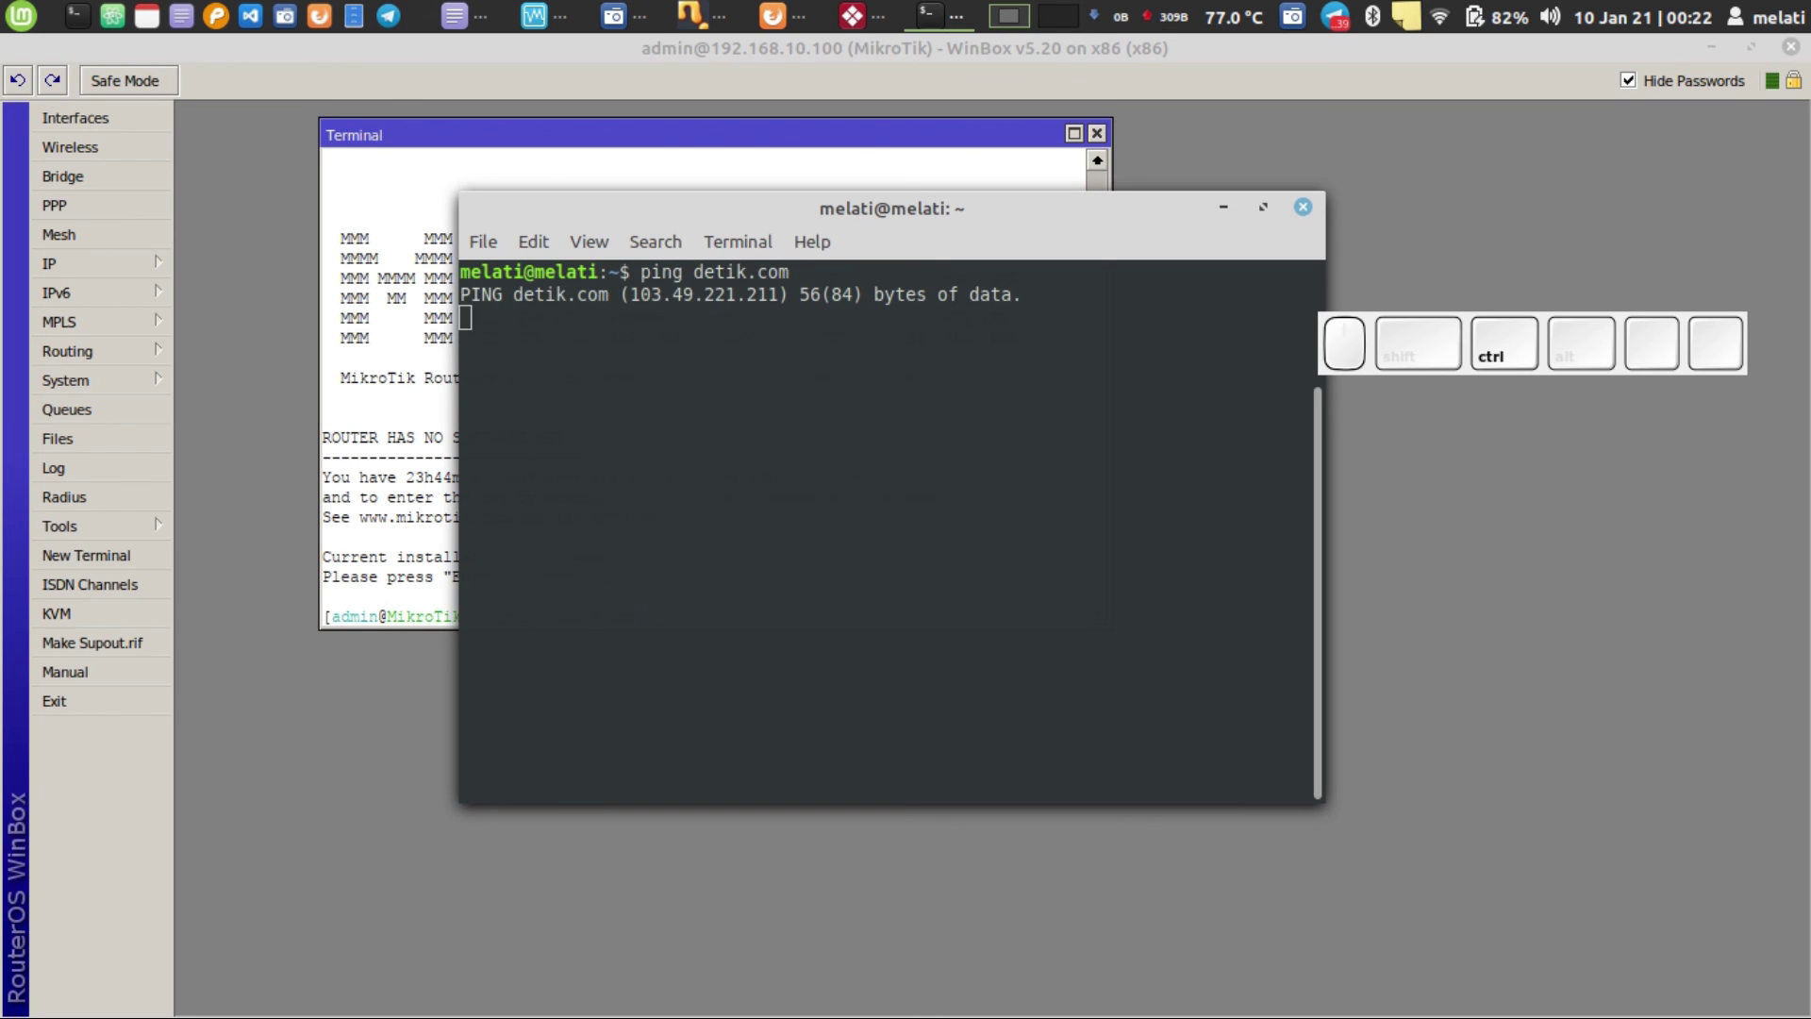
key(ctrl+c)
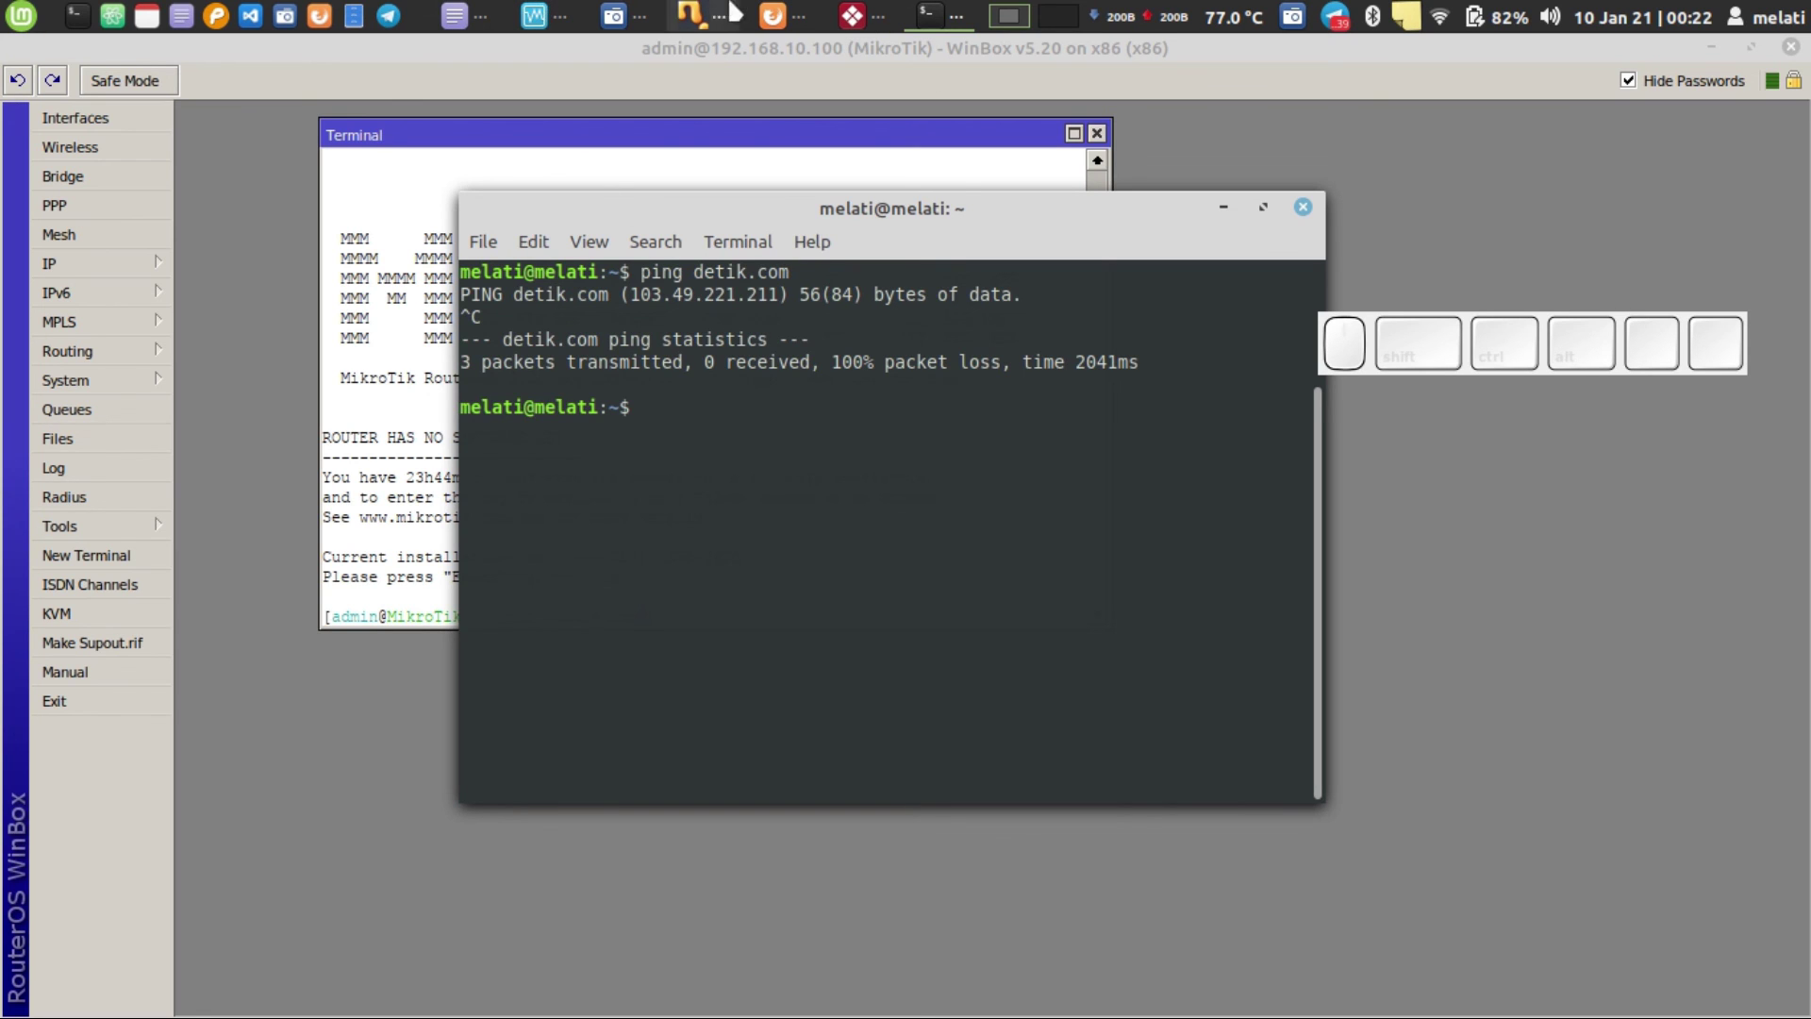
click(1303, 206)
- Load detik.com in a new Firefox tab, then go back to WinBox
click(839, 14)
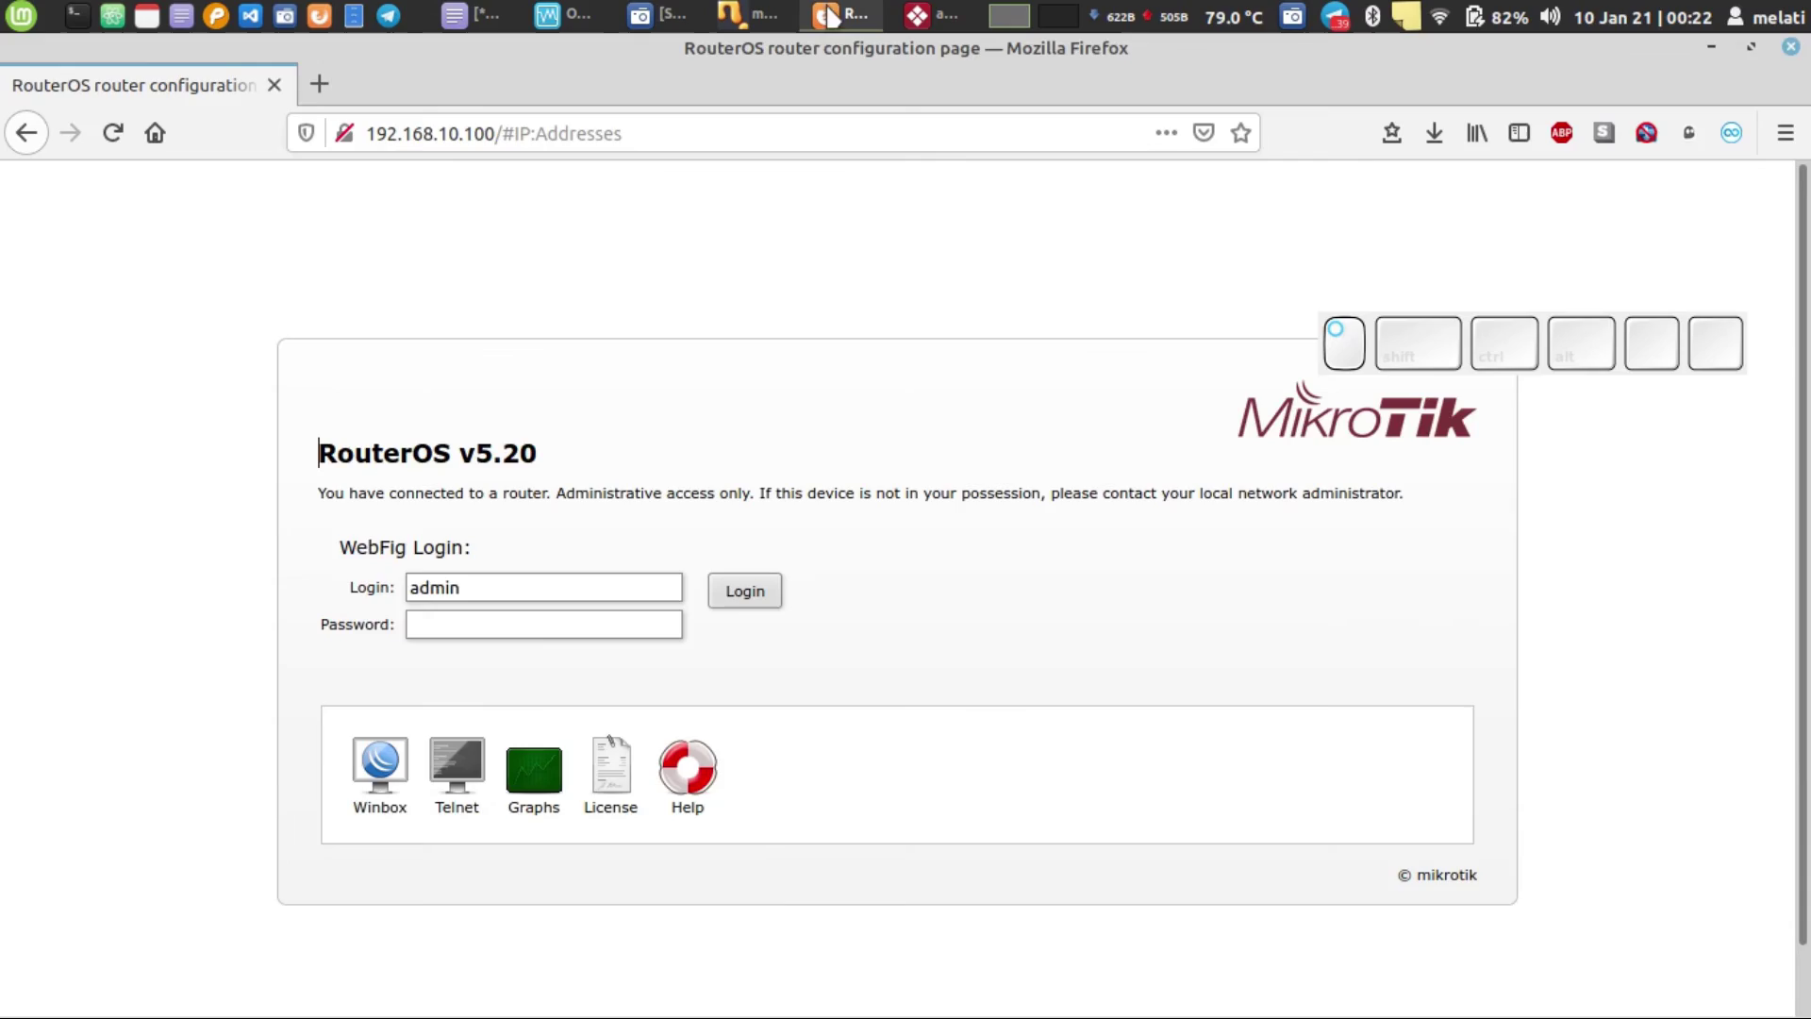
click(318, 83)
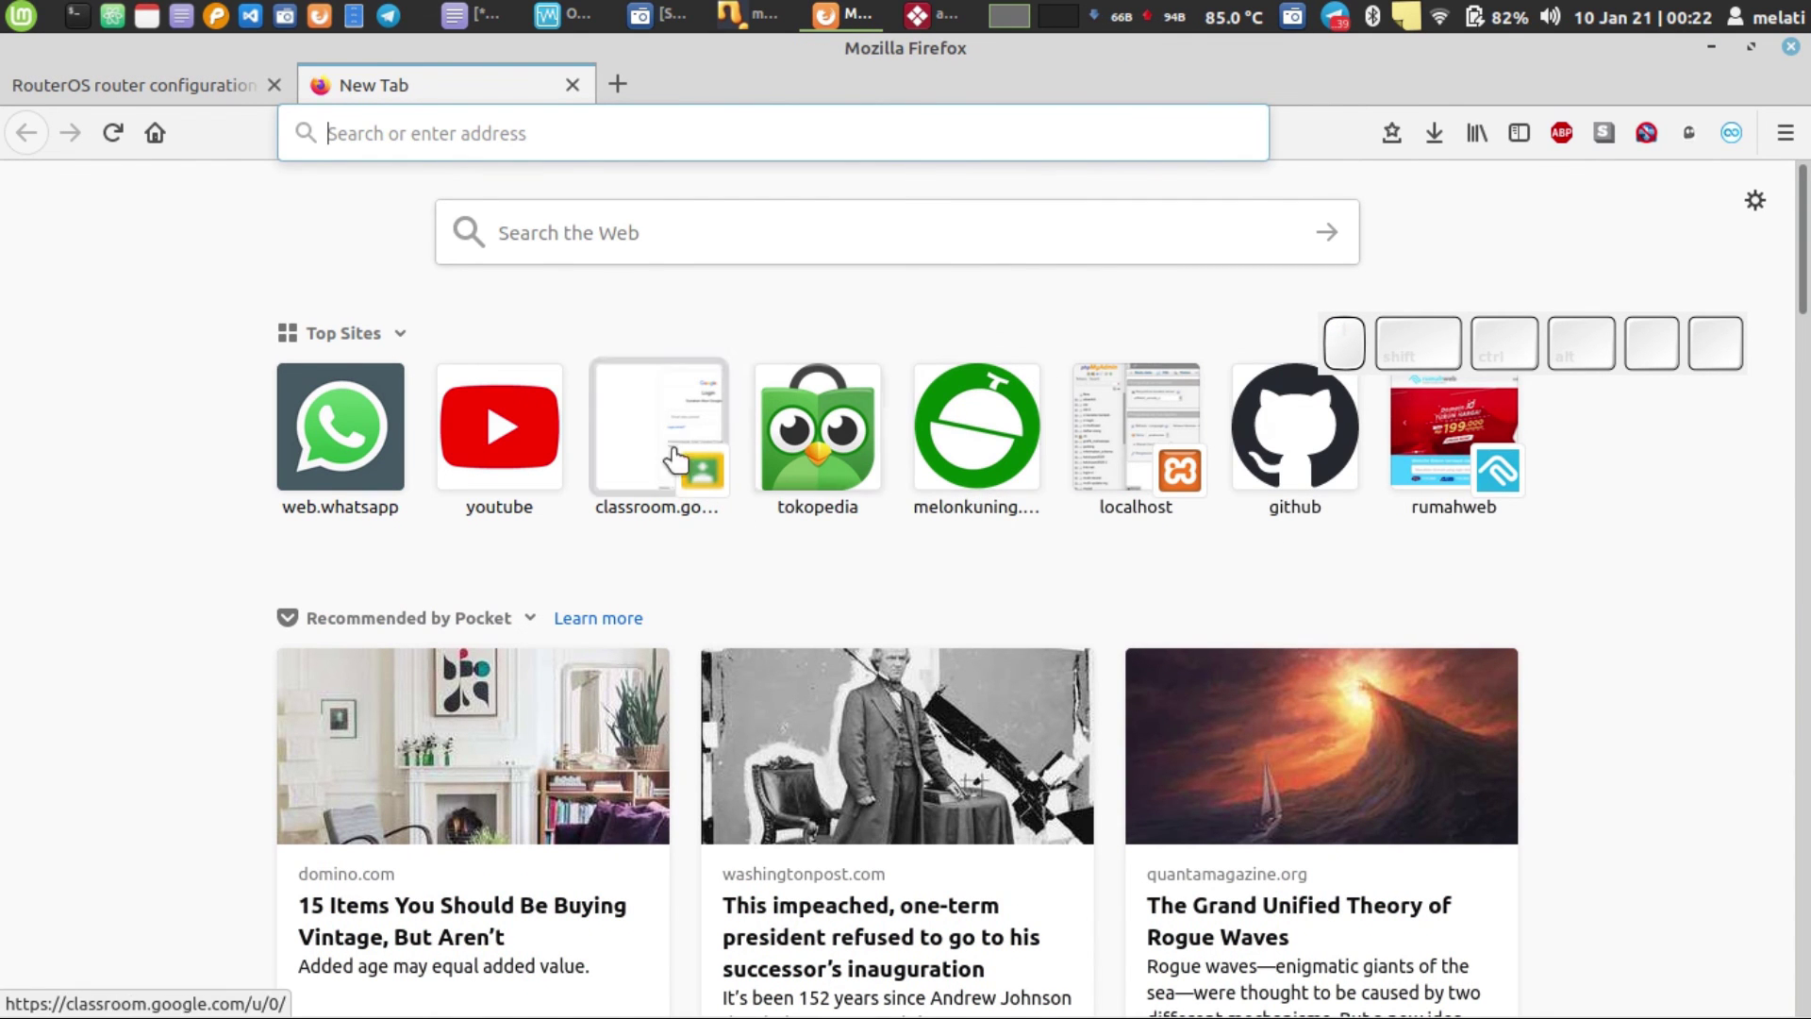
click(577, 139)
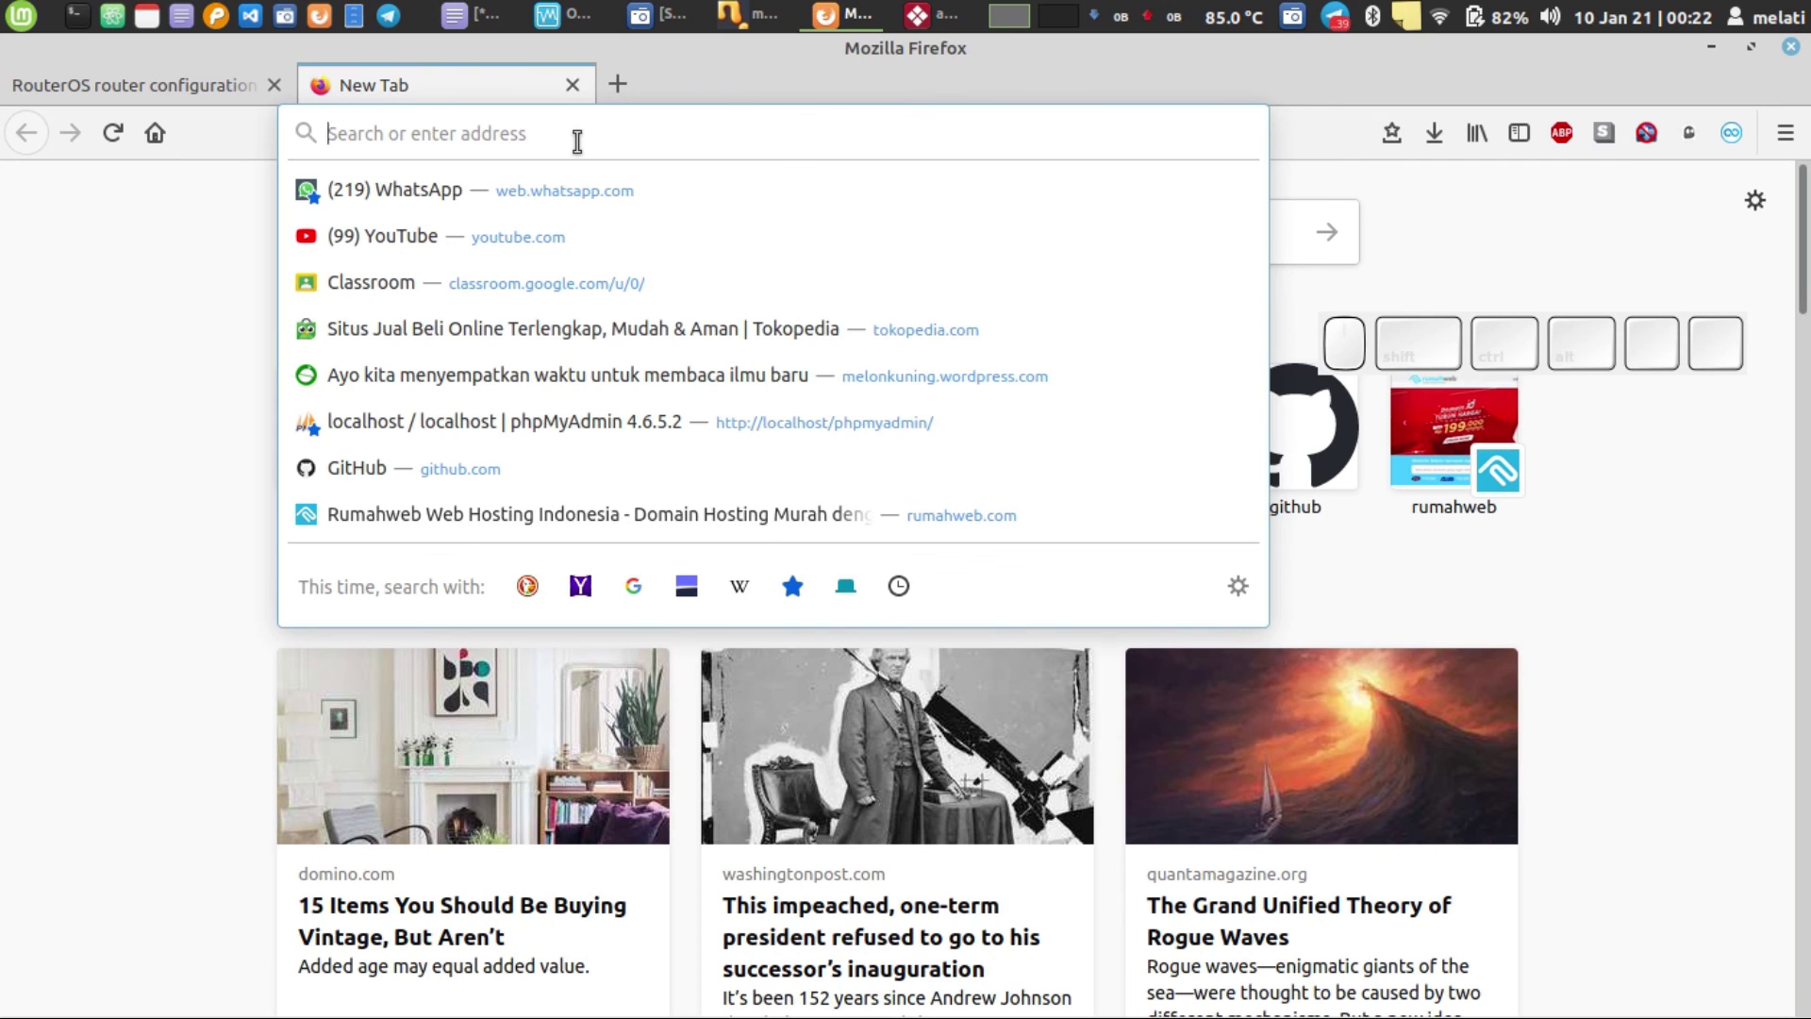
text(g)
key(BackSpace)
key(BackSpace)
text(detik.com)
key(Return)
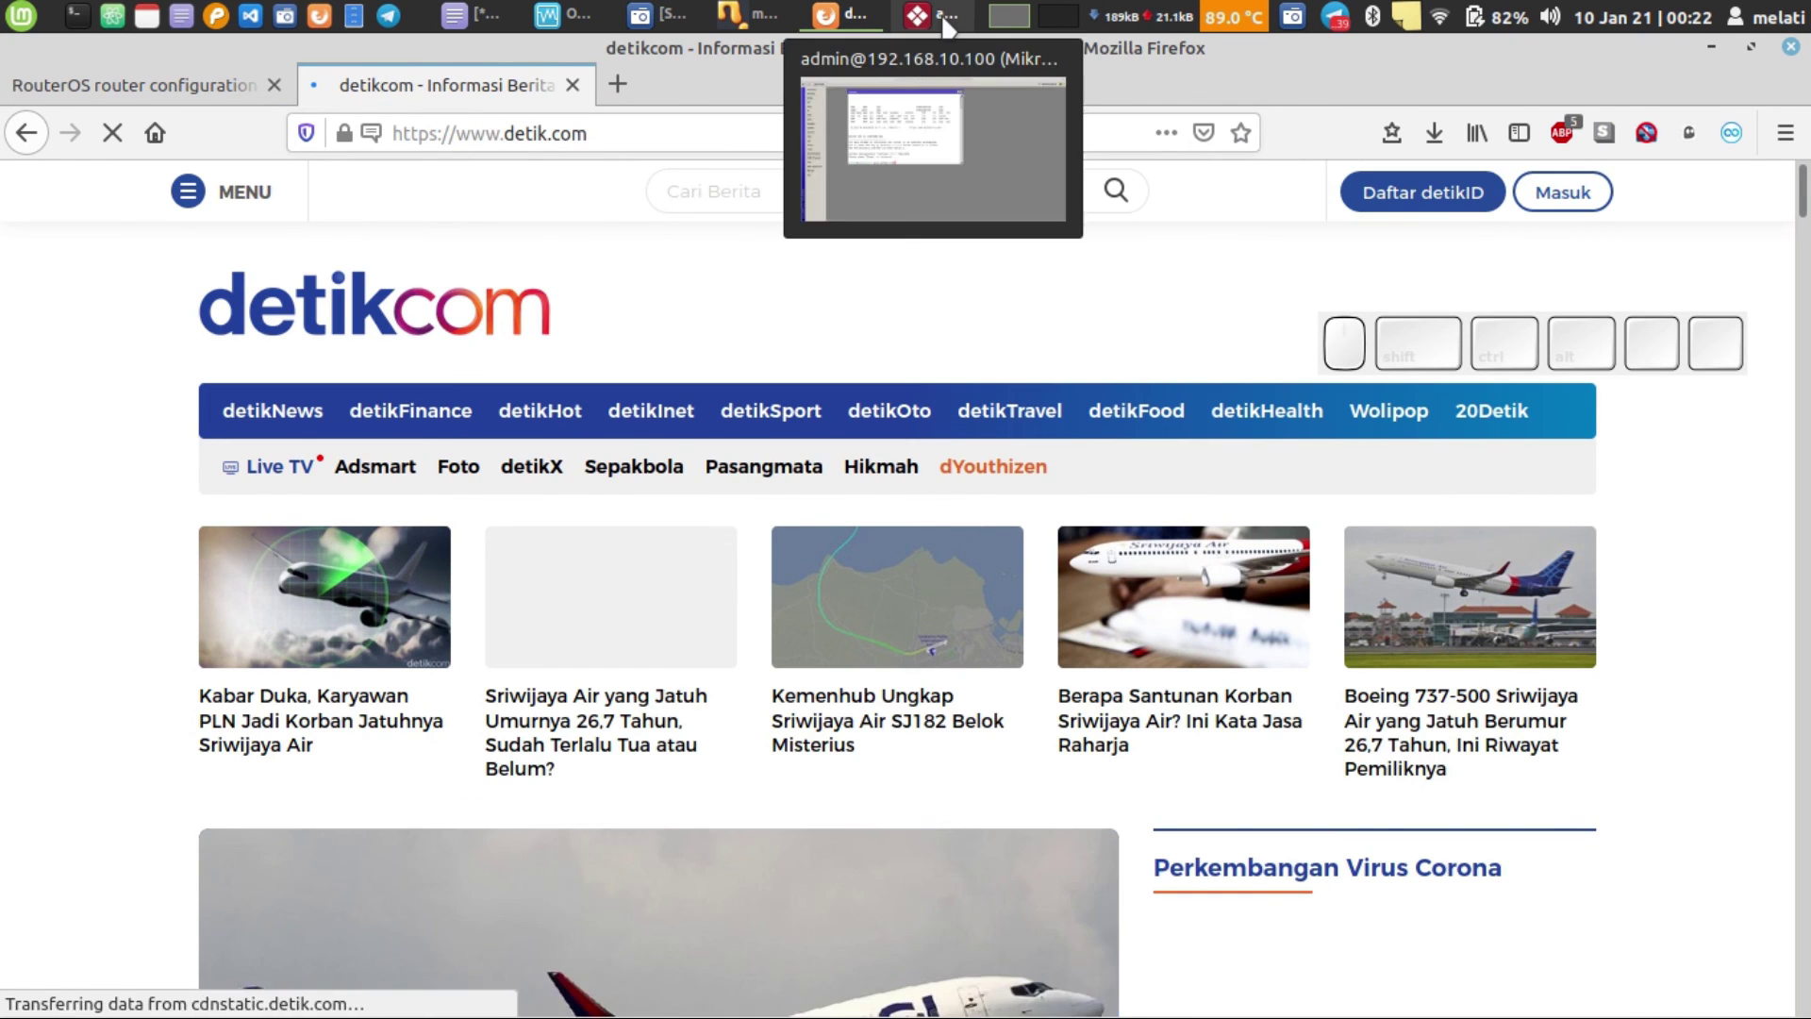
click(946, 26)
- Run the router's 'ping google.com', which fails with 'could not get answer from dns server'
key(Return)
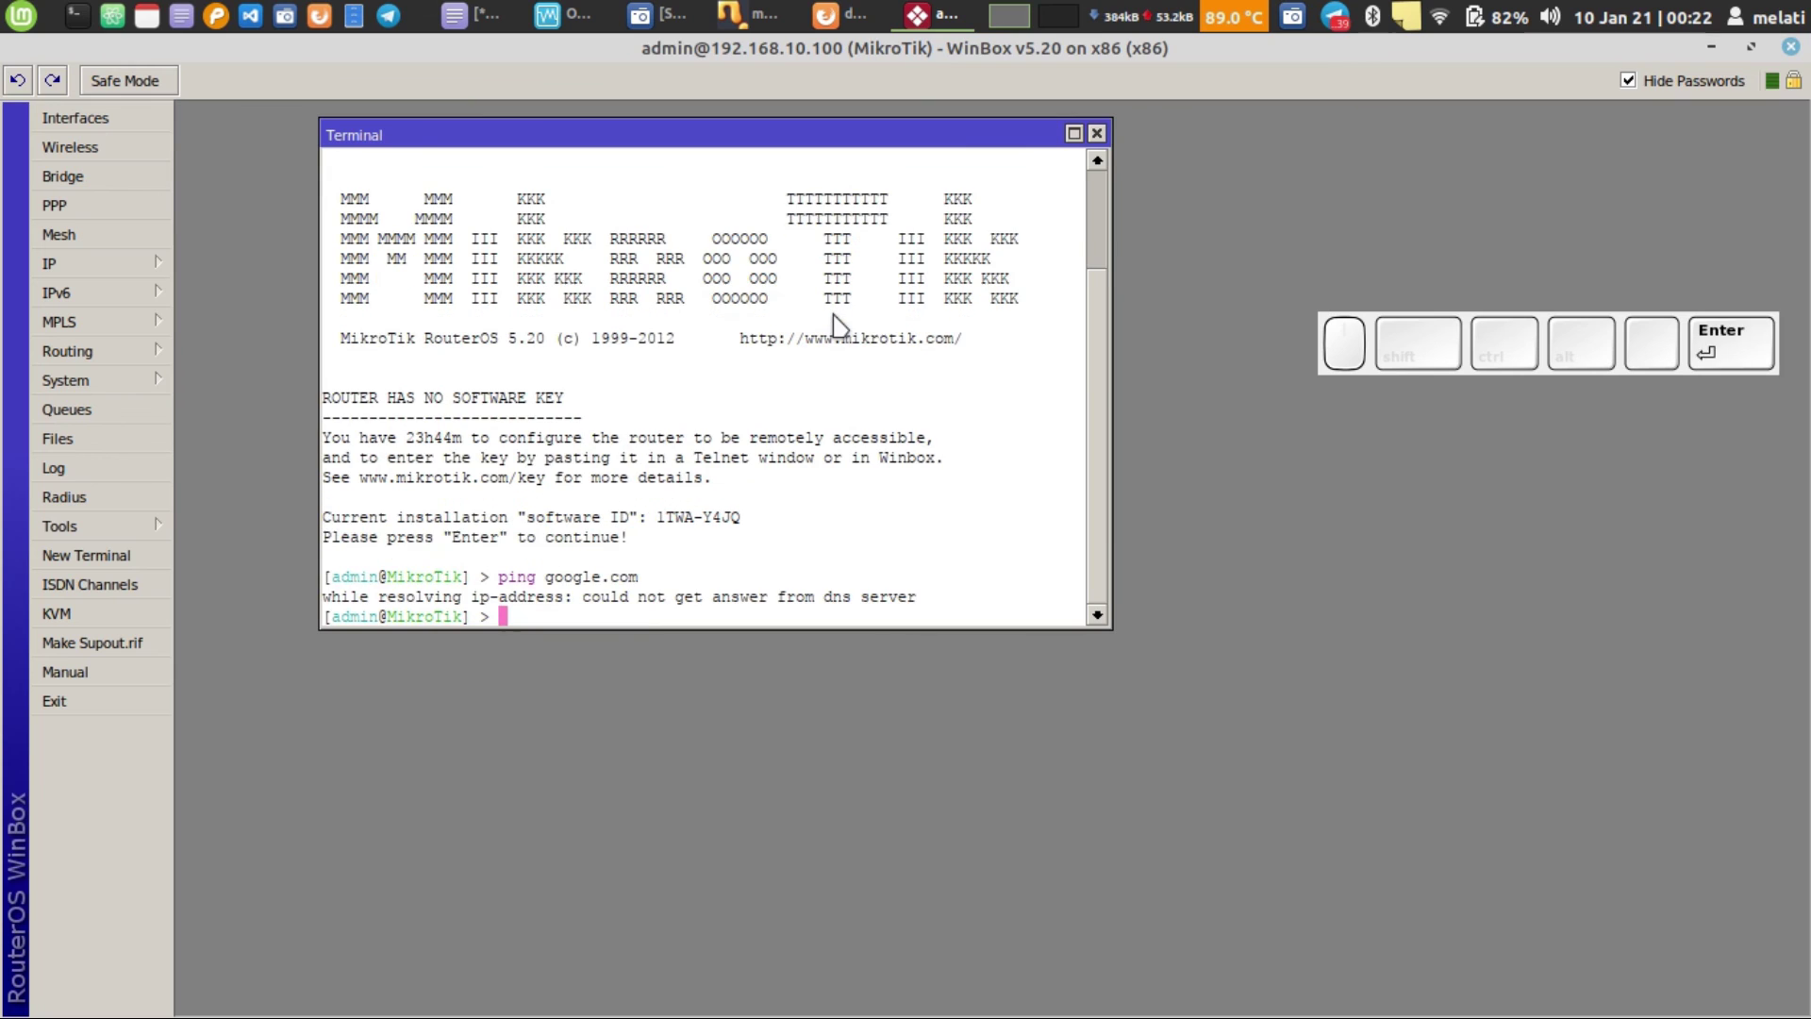